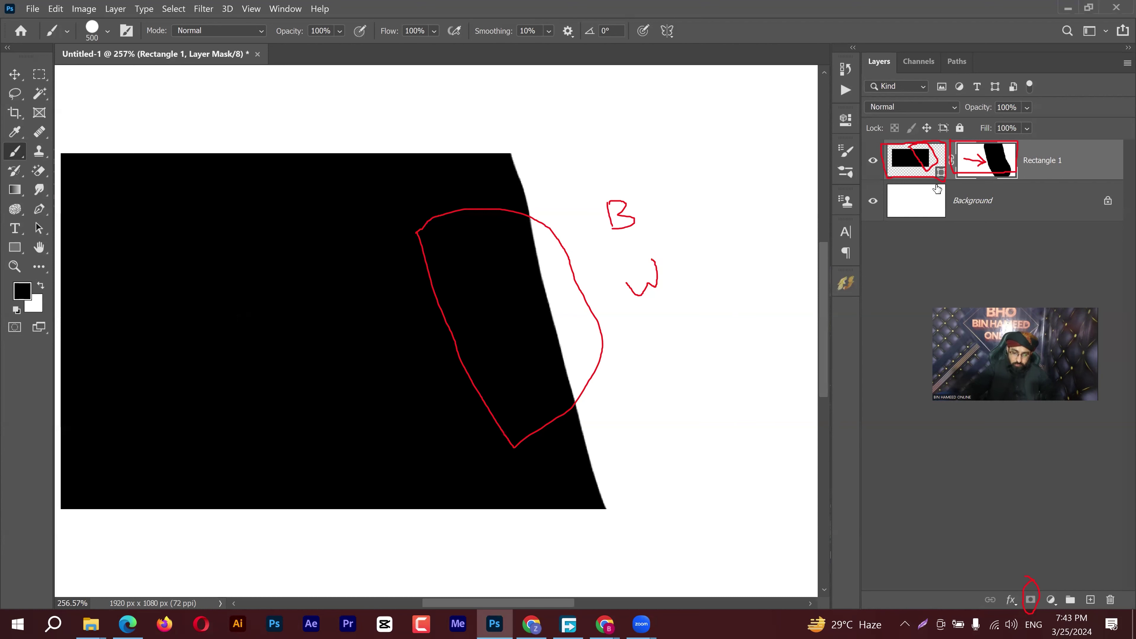
# Duplicate the masked Rectangle 1 layer
pyautogui.scroll(-3, 501, 340)
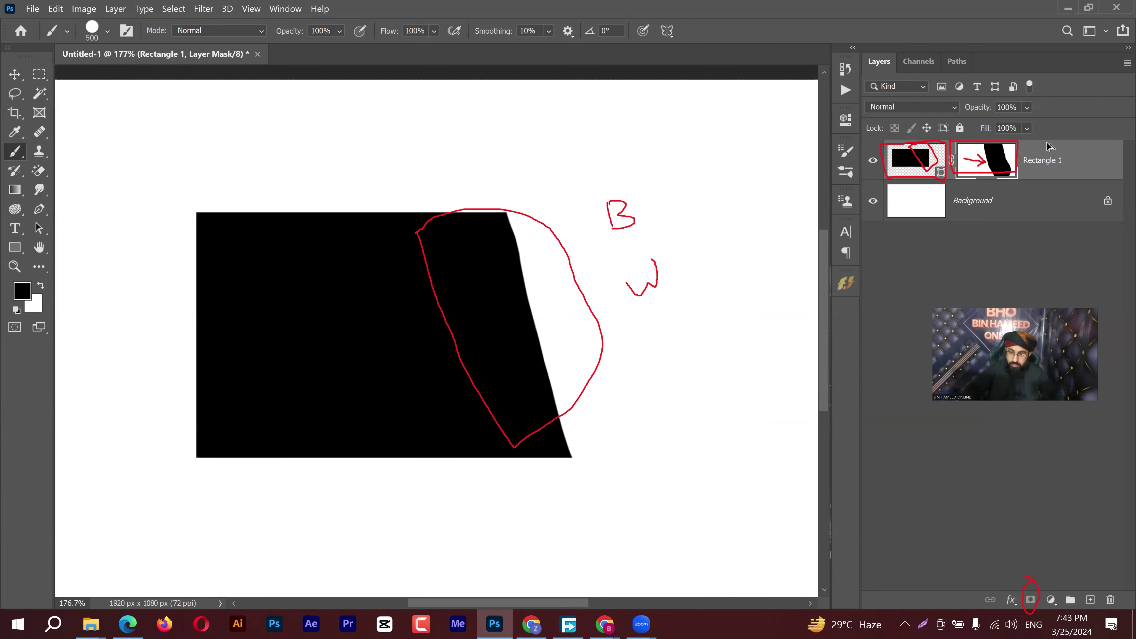
pyautogui.hotkey('ctrl', 'j')
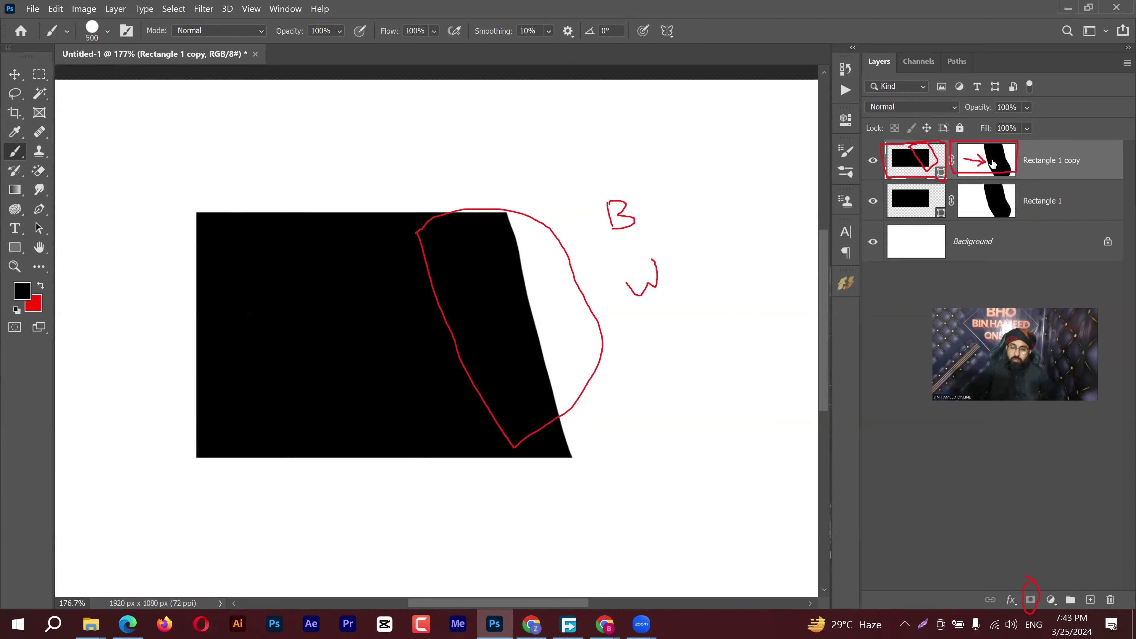
# Try rasterizing the Rectangle 1 copy layer and undo it
pyautogui.rightClick(1074, 161)
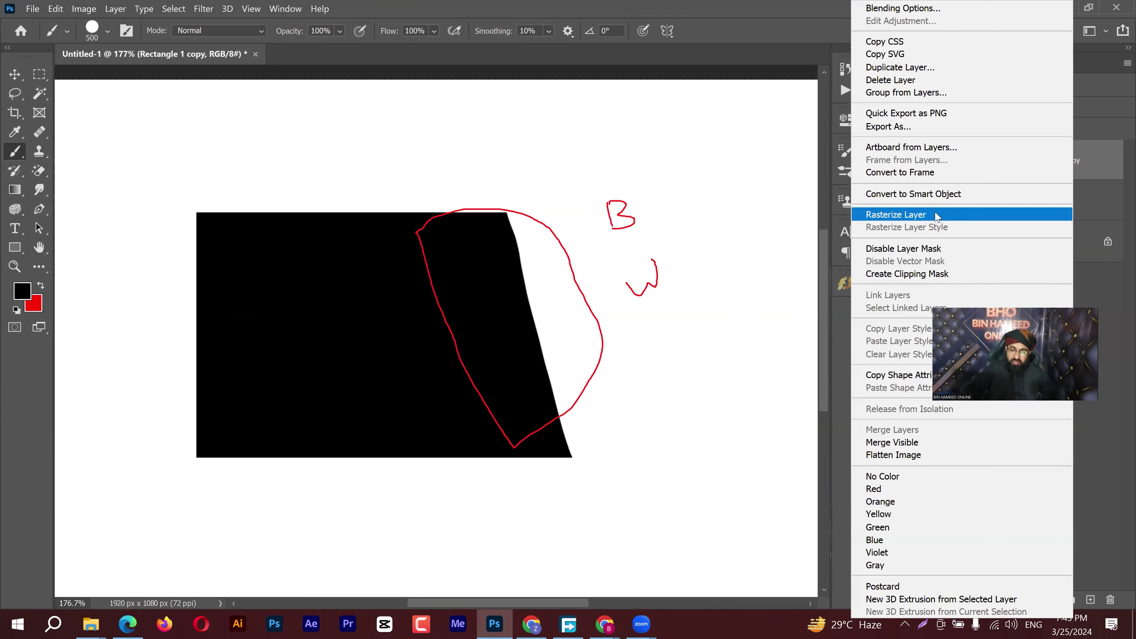
pyautogui.click(962, 214)
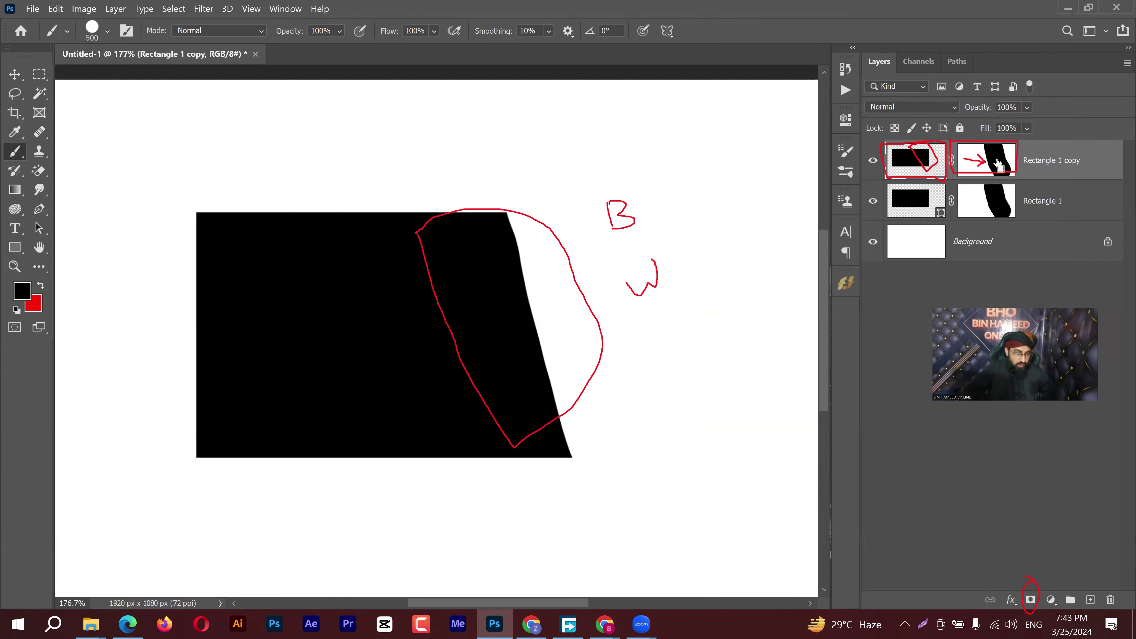
pyautogui.hotkey('ctrl', 'z')
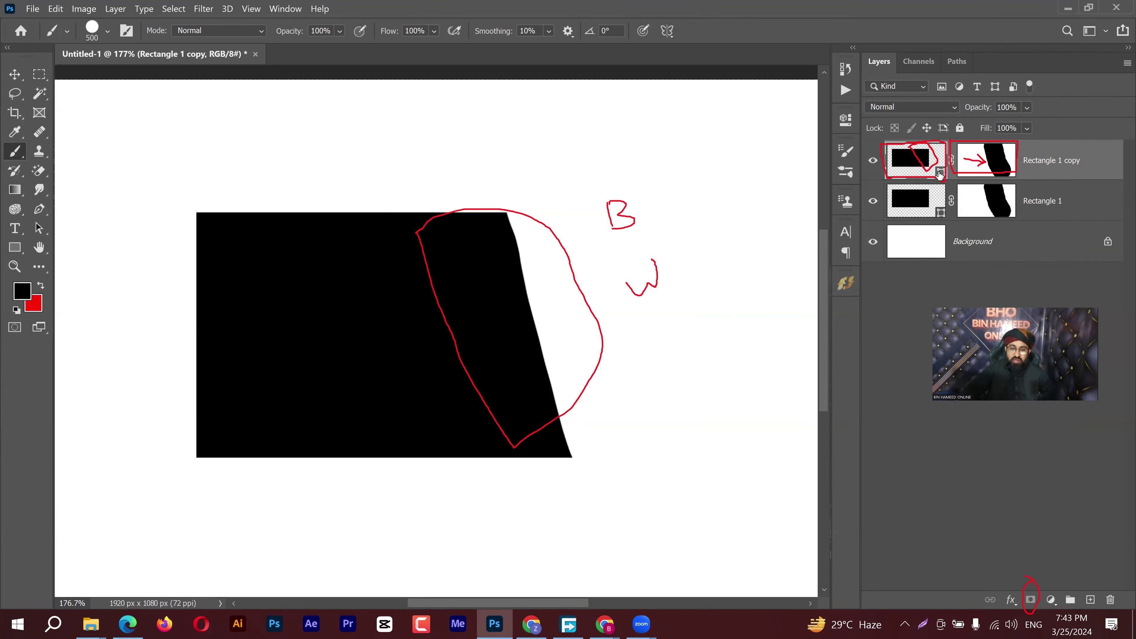
# Apply the layer mask on Rectangle 1 copy permanently to the layer
pyautogui.click(15, 191)
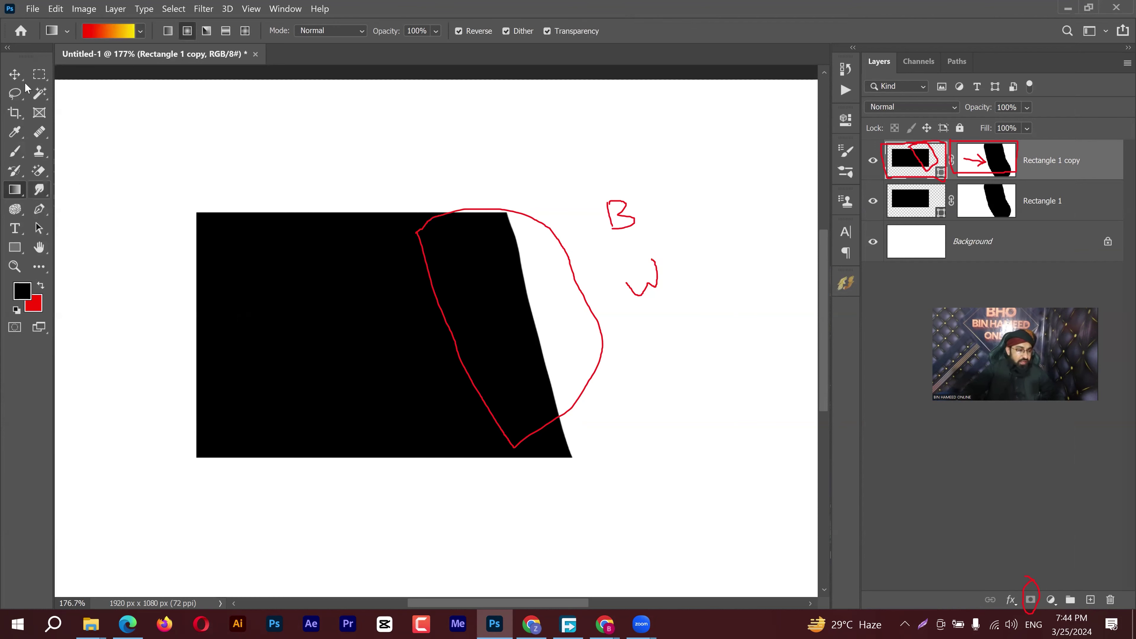
pyautogui.click(17, 73)
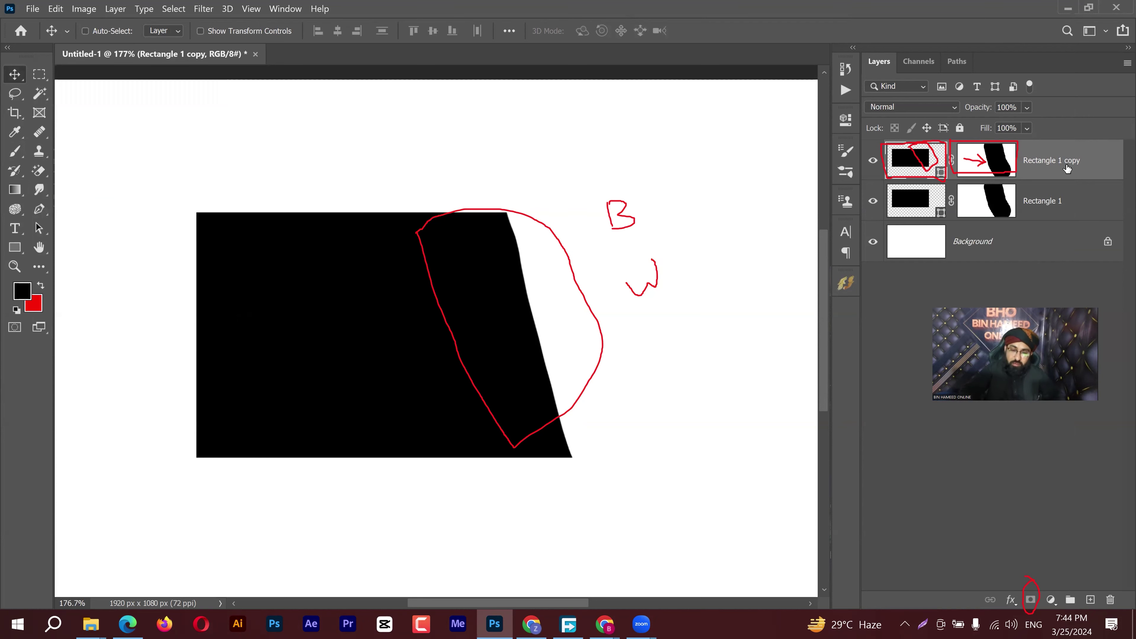
pyautogui.rightClick(1089, 160)
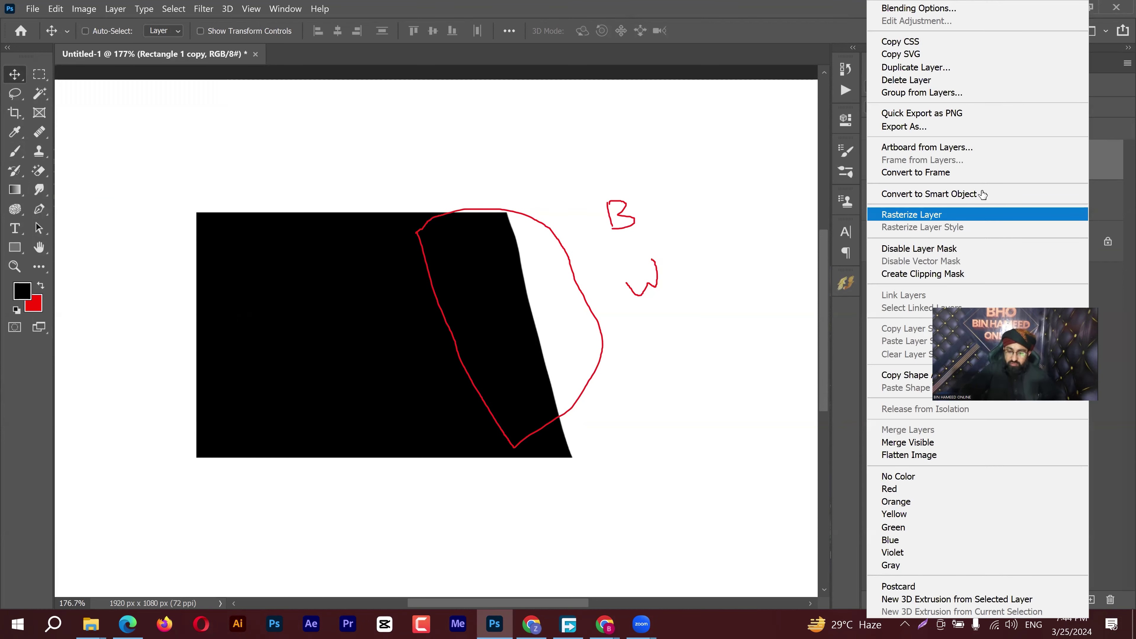
pyautogui.press('Escape')
pyautogui.rightClick(1000, 164)
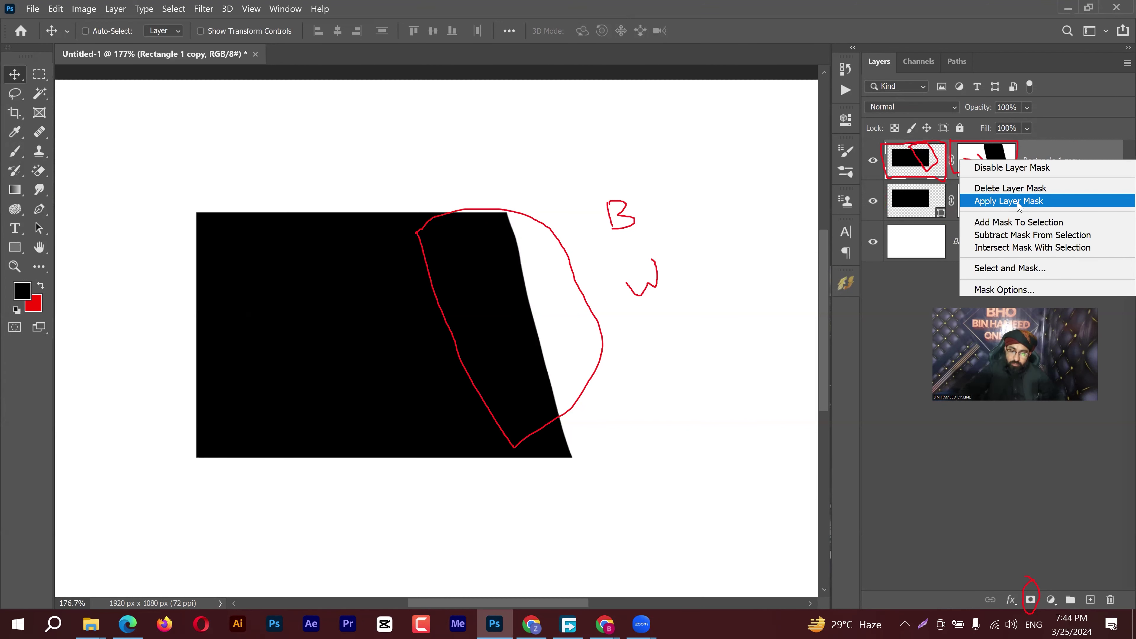
pyautogui.click(1029, 202)
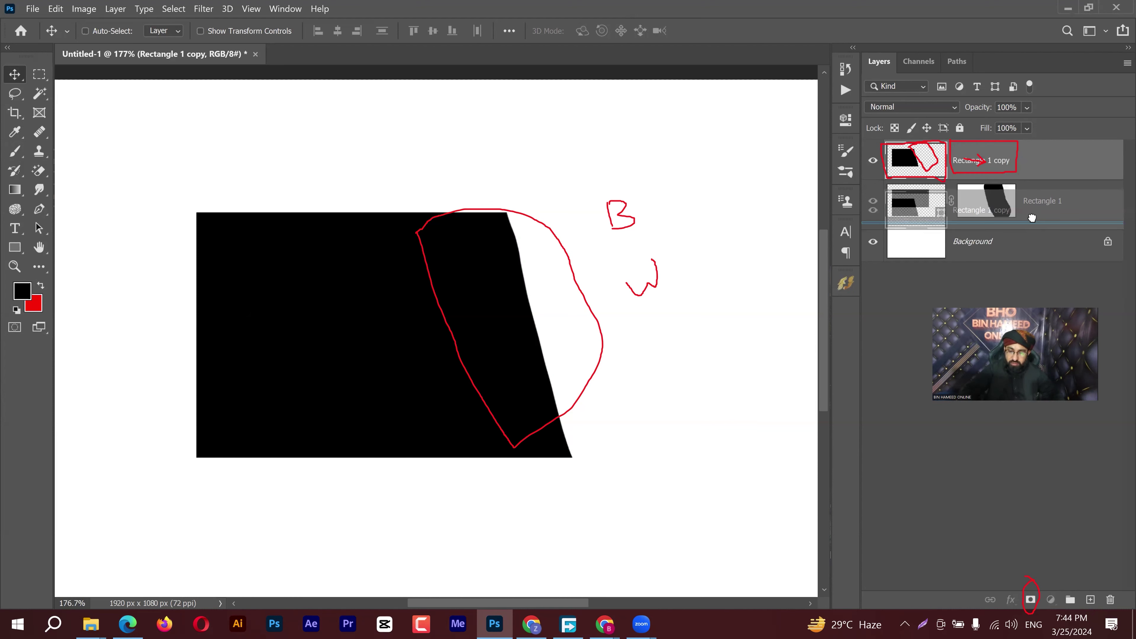
# Reorder Rectangle 1 copy beneath Rectangle 1 and move its shape to the right half of the canvas
pyautogui.hotkey('ctrl', '[')
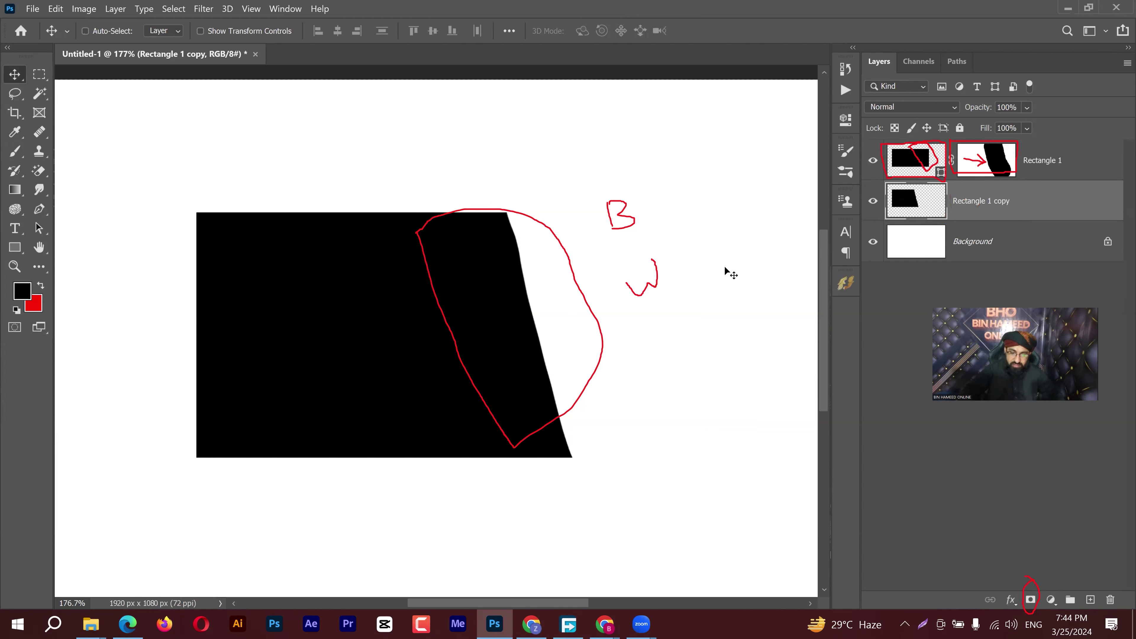
pyautogui.scroll(-3, 480, 358)
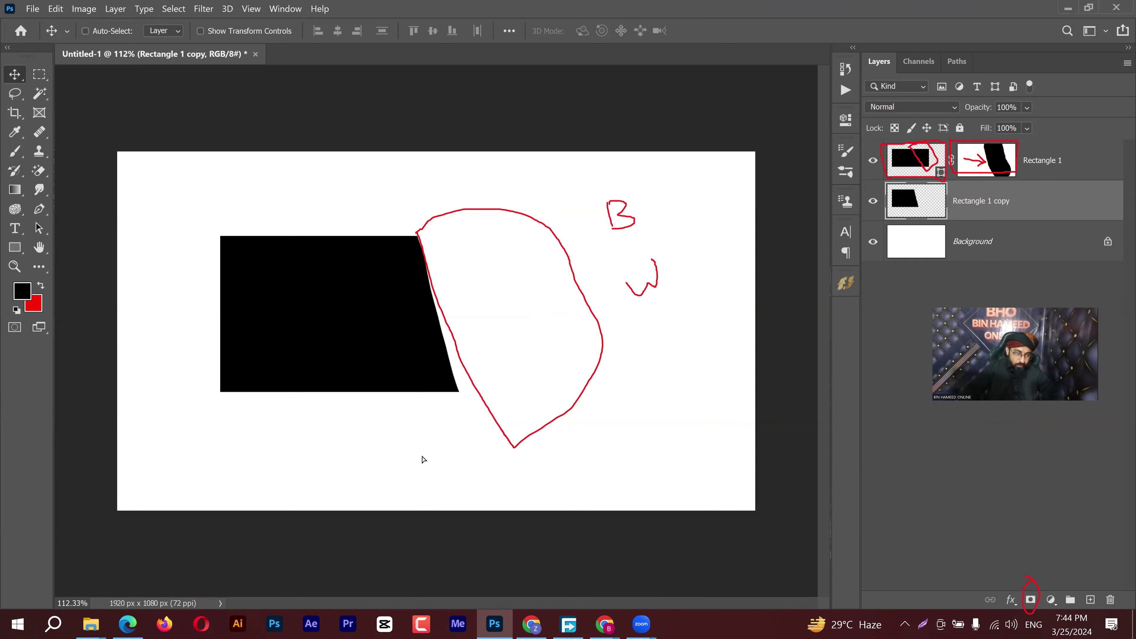
pyautogui.moveTo(421, 315); pyautogui.dragTo(675, 435)
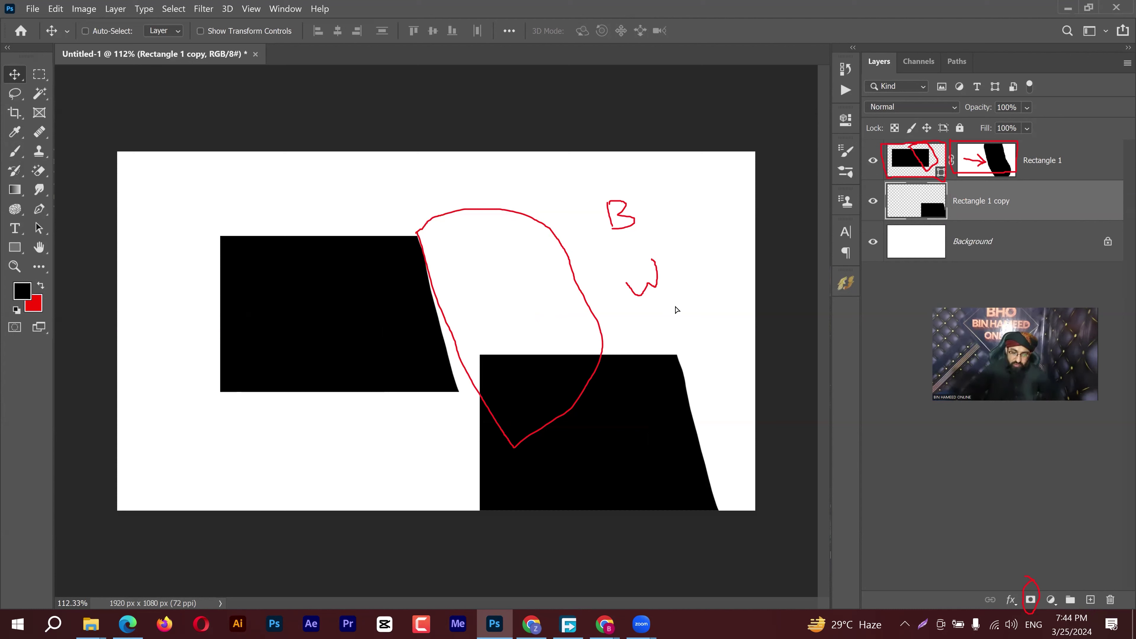
pyautogui.moveTo(675, 274); pyautogui.dragTo(671, 173)
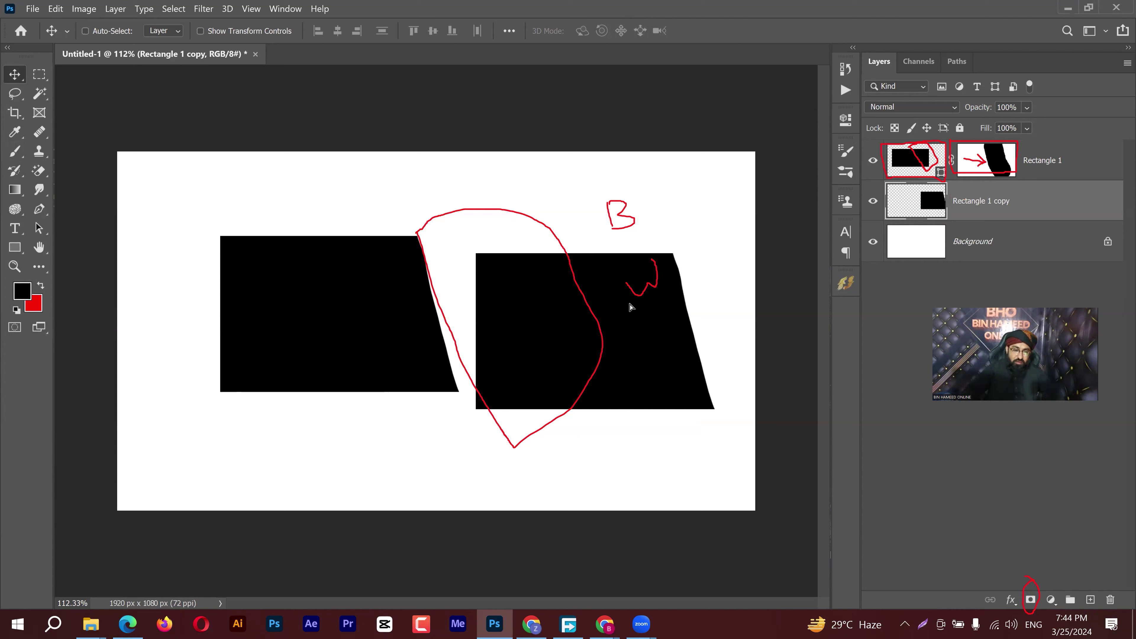
pyautogui.moveTo(604, 278); pyautogui.dragTo(577, 243)
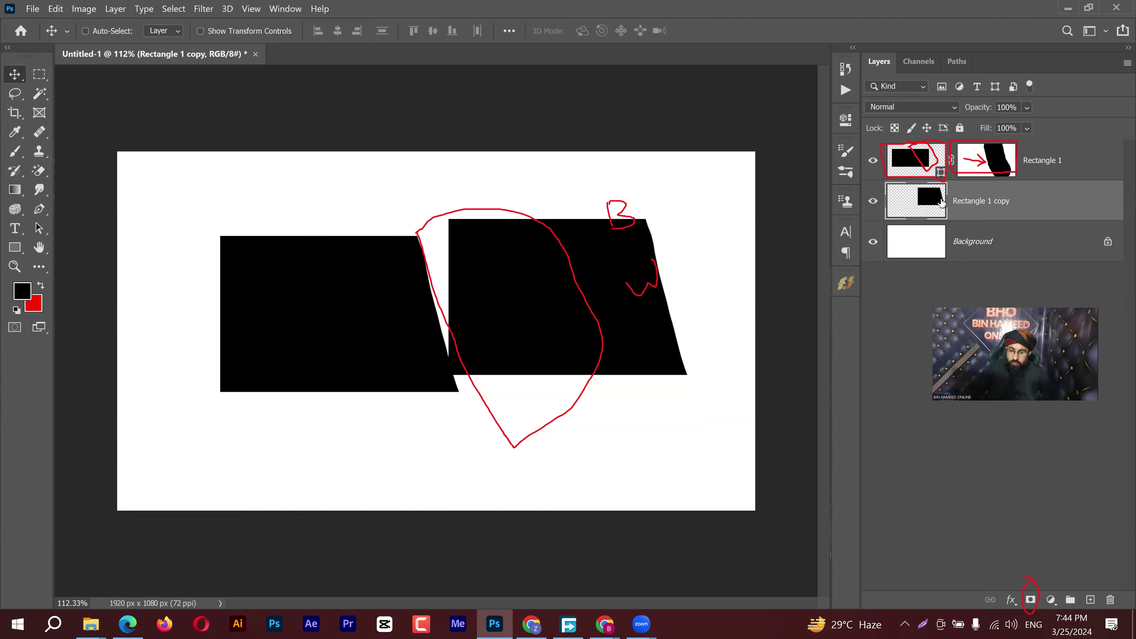
# Swap the two shapes by moving Rectangle 1 to the right half of the canvas and Rectangle 1 copy to the left
pyautogui.keyDown('ctrl'); pyautogui.click(319, 324); pyautogui.keyUp('ctrl')
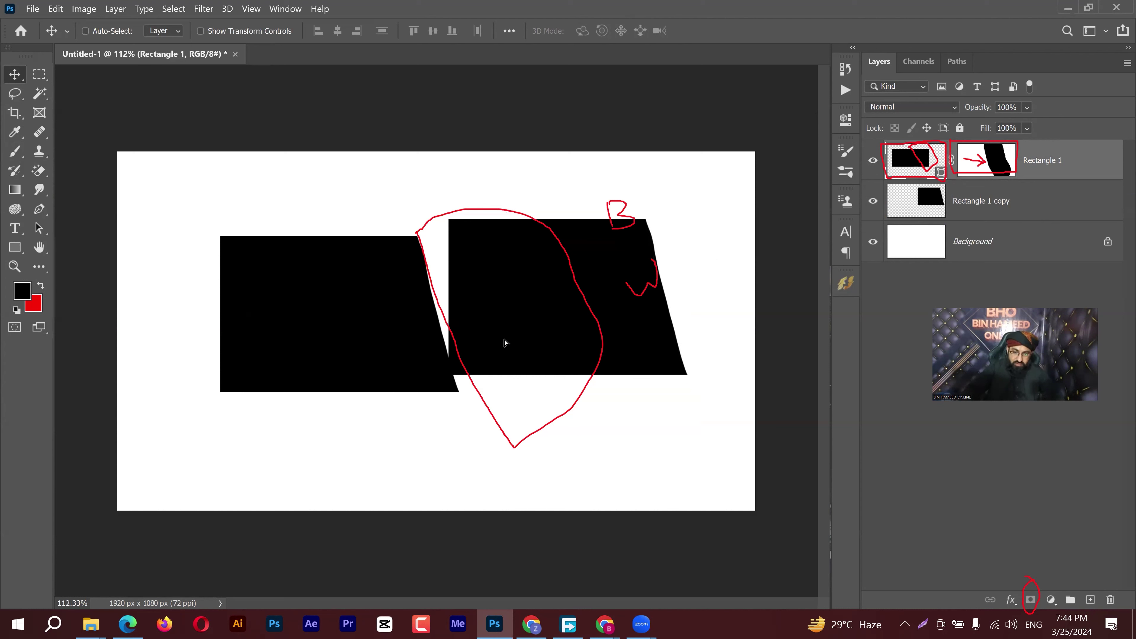
pyautogui.moveTo(504, 342); pyautogui.dragTo(687, 312)
pyautogui.keyDown('ctrl'); pyautogui.click(608, 342); pyautogui.keyUp('ctrl')
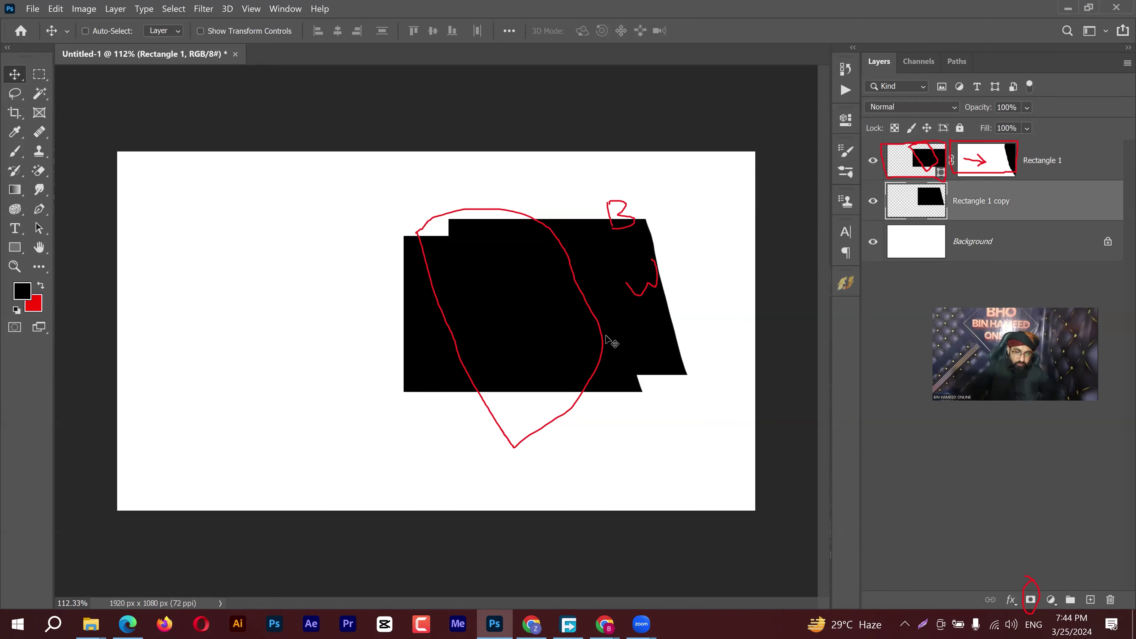
pyautogui.moveTo(609, 342); pyautogui.dragTo(312, 354)
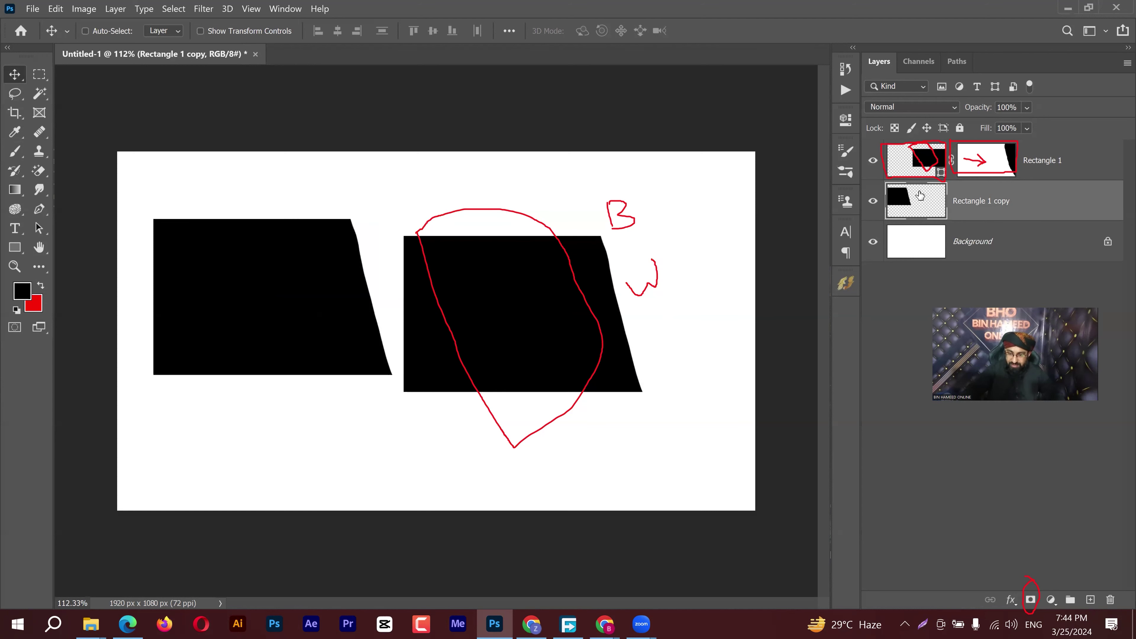
# Move the masked Rectangle 1 shape down and left so it overlaps the lower right part of the copy
pyautogui.click(913, 165)
pyautogui.moveTo(505, 369); pyautogui.dragTo(388, 445)
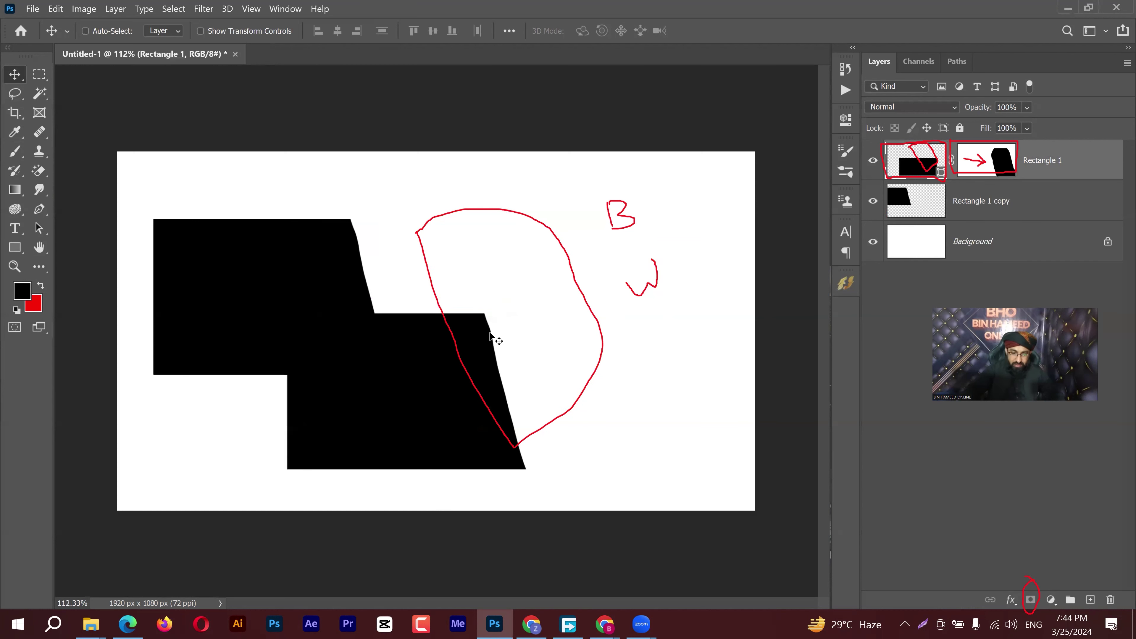
pyautogui.moveTo(492, 305); pyautogui.dragTo(494, 261)
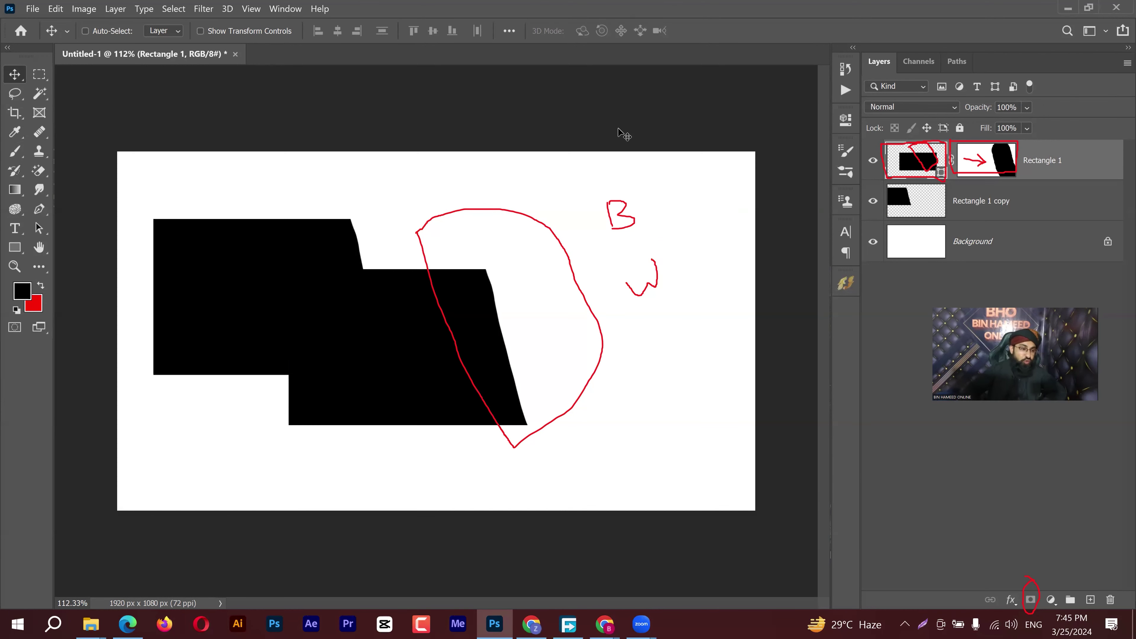
# Open the selection class JPG image from the practice folder
pyautogui.click(34, 9)
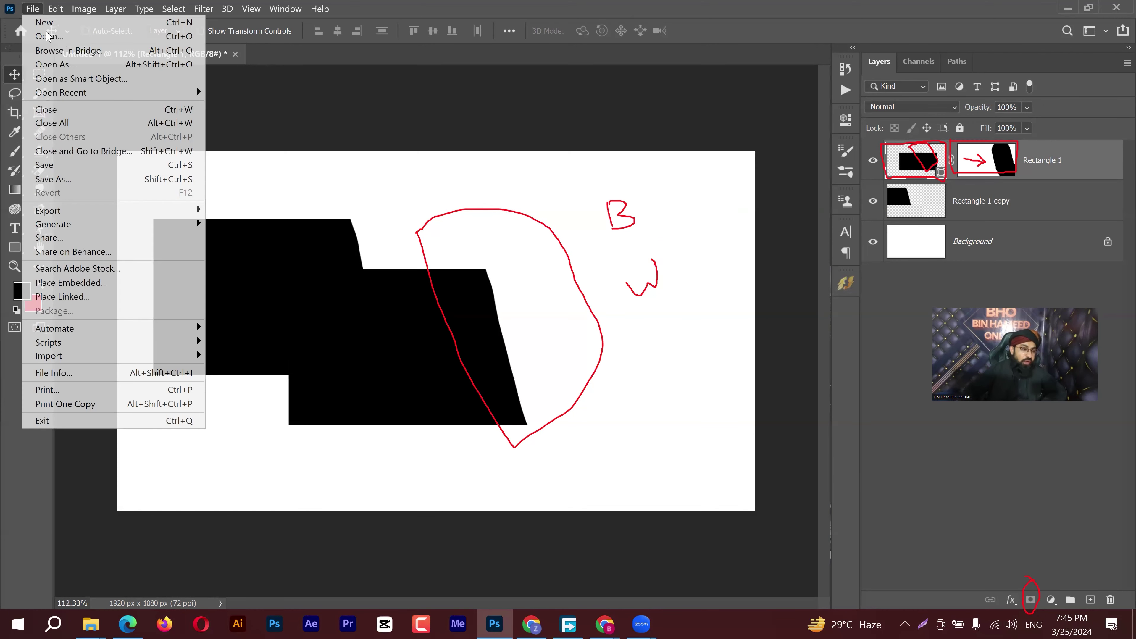
pyautogui.press('Escape')
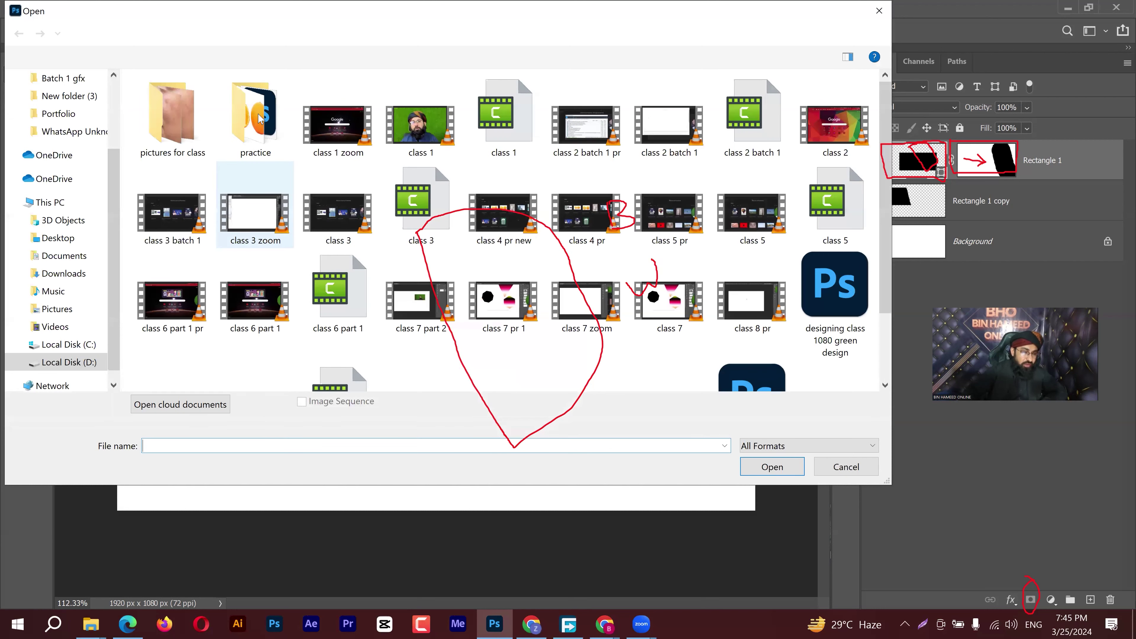
pyautogui.doubleClick(260, 118)
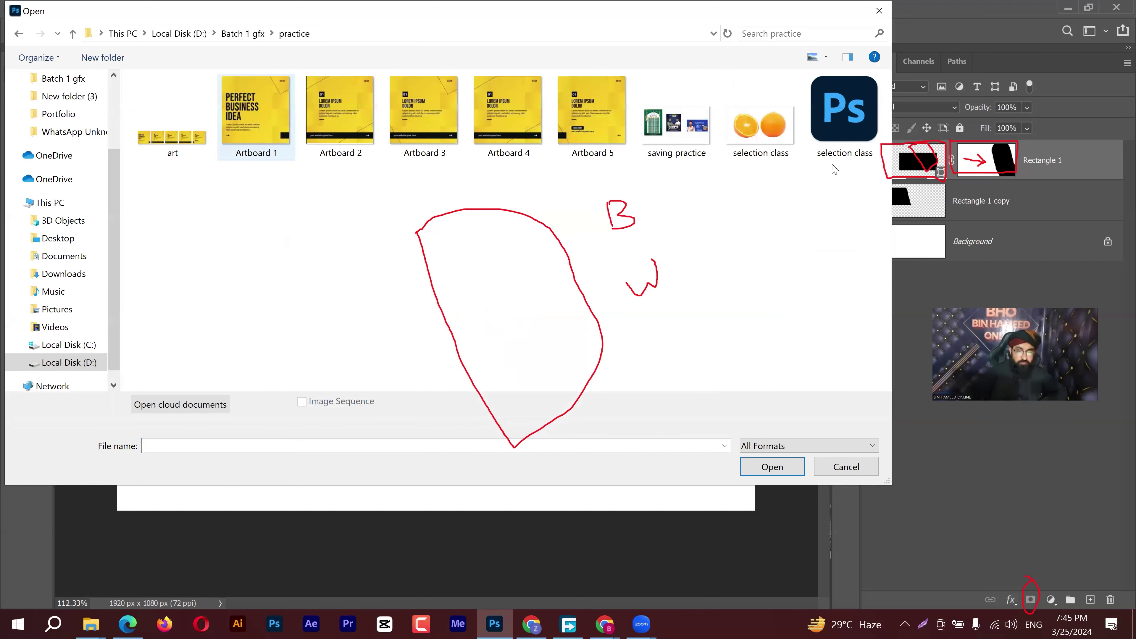
pyautogui.doubleClick(773, 140)
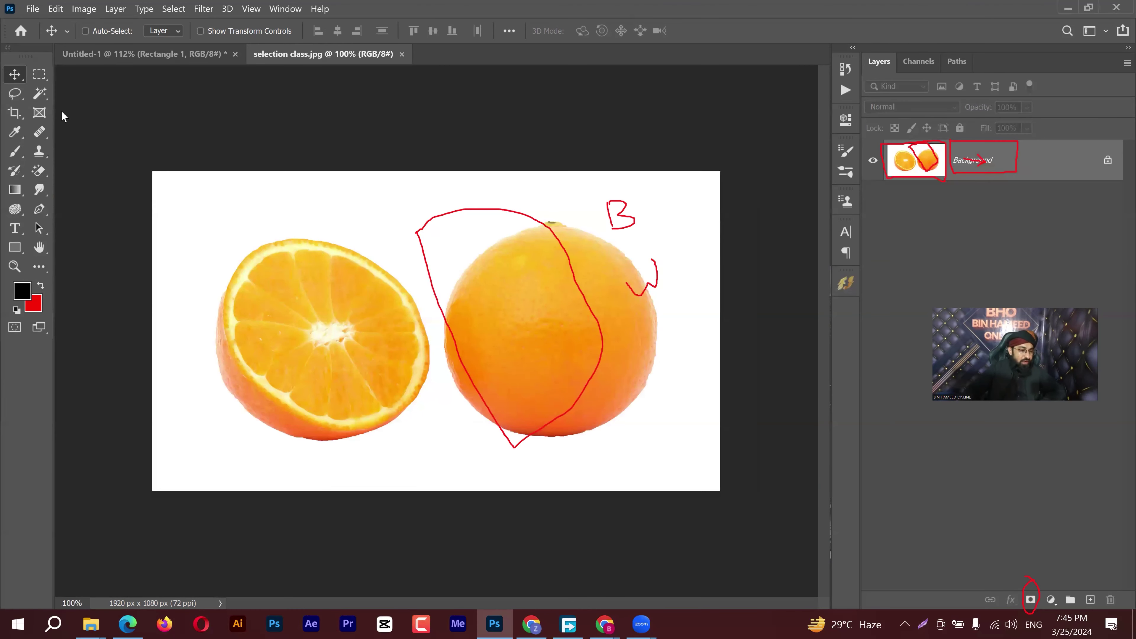
# Select both the halved orange and the whole orange with the Quick Selection tool
pyautogui.click(41, 101)
pyautogui.click(89, 106)
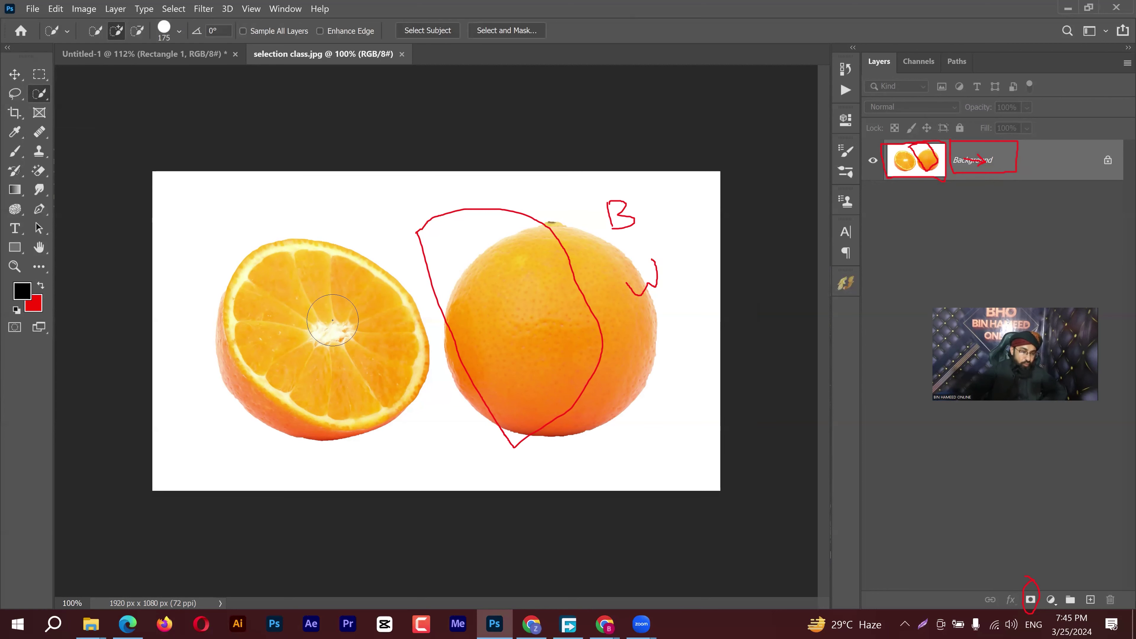
pyautogui.moveTo(331, 327)
pyautogui.mouseDown()
pyautogui.moveTo(313, 358)
pyautogui.moveTo(275, 358)
pyautogui.moveTo(407, 397)
pyautogui.moveTo(349, 275)
pyautogui.mouseUp()
pyautogui.moveTo(574, 322)
pyautogui.mouseDown()
pyautogui.moveTo(544, 338)
pyautogui.moveTo(532, 334)
pyautogui.moveTo(546, 309)
pyautogui.mouseUp()
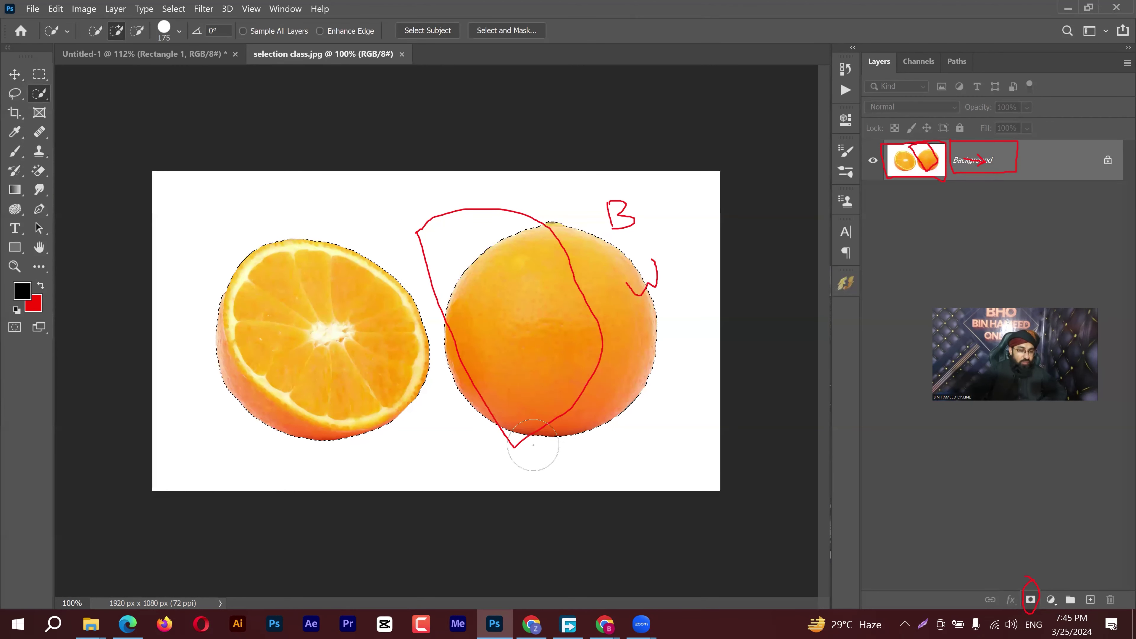
# Subtract the whole orange's stem tip from the selection and mask out everything outside the selected oranges
pyautogui.click(1030, 600)
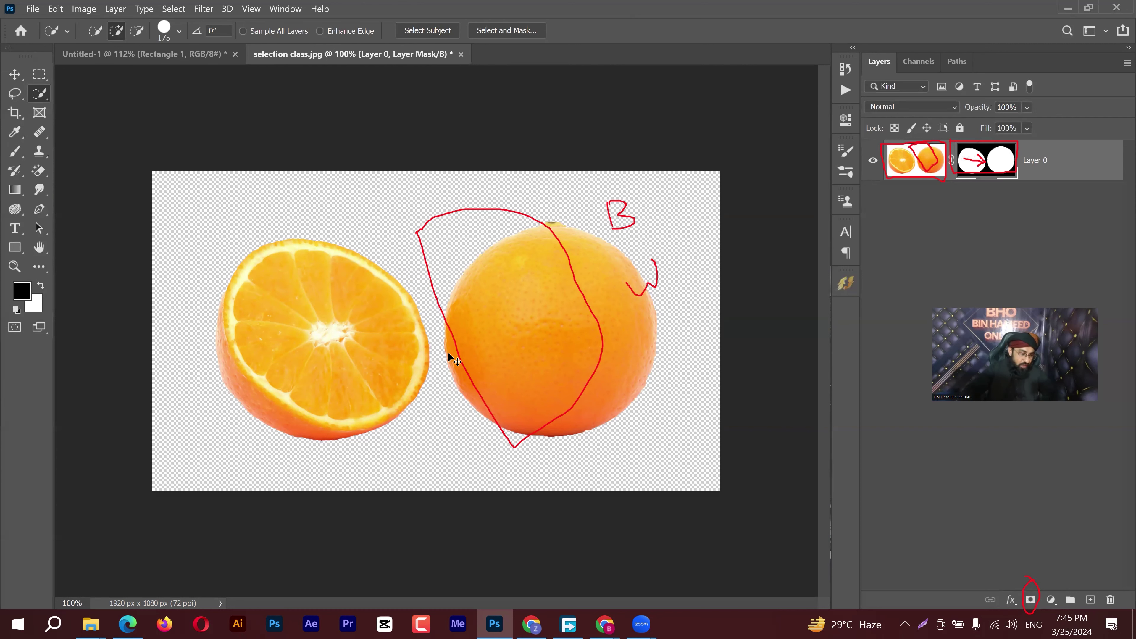
pyautogui.hotkey('ctrl', 'z')
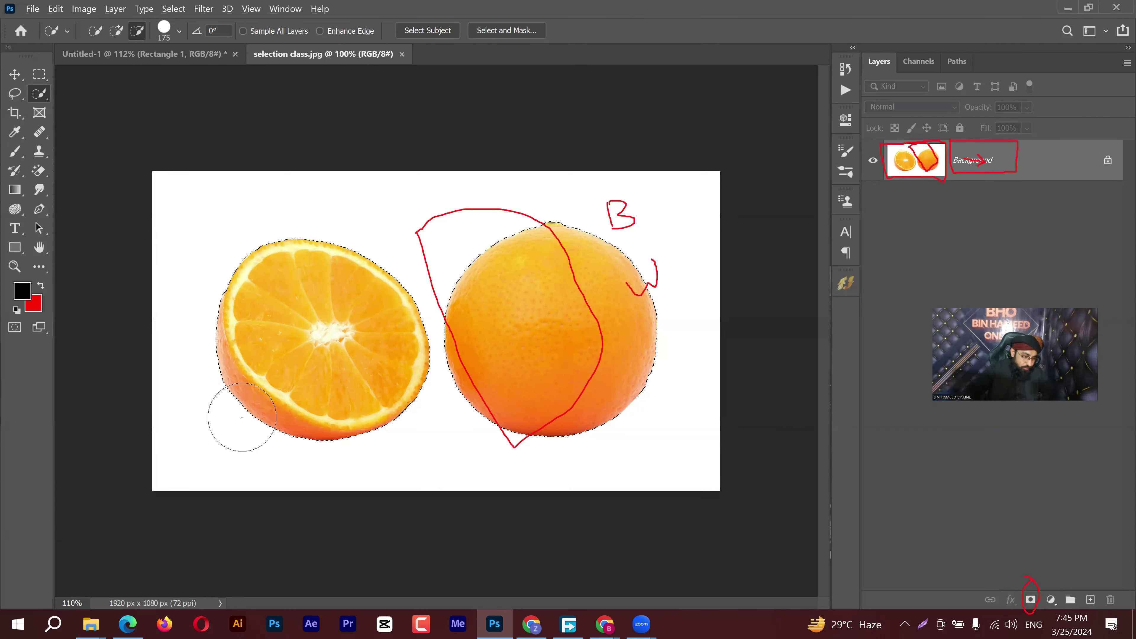
pyautogui.scroll(3, 244, 414)
pyautogui.scroll(1, 244, 414)
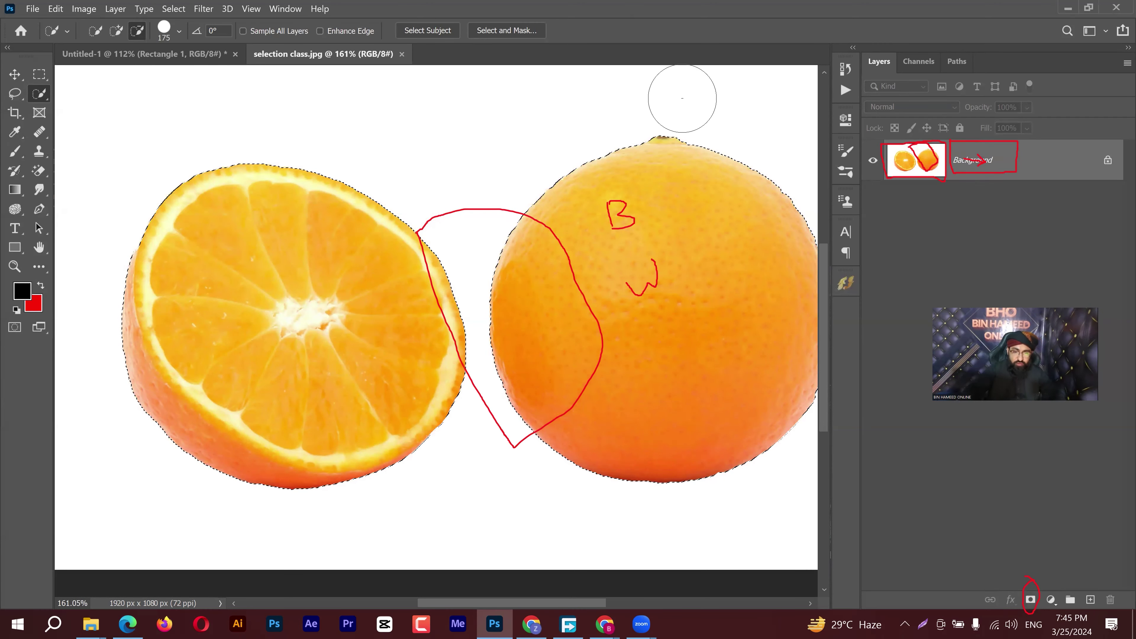
pyautogui.click(650, 104)
pyautogui.keyDown('alt'); pyautogui.click(688, 157); pyautogui.keyUp('alt')
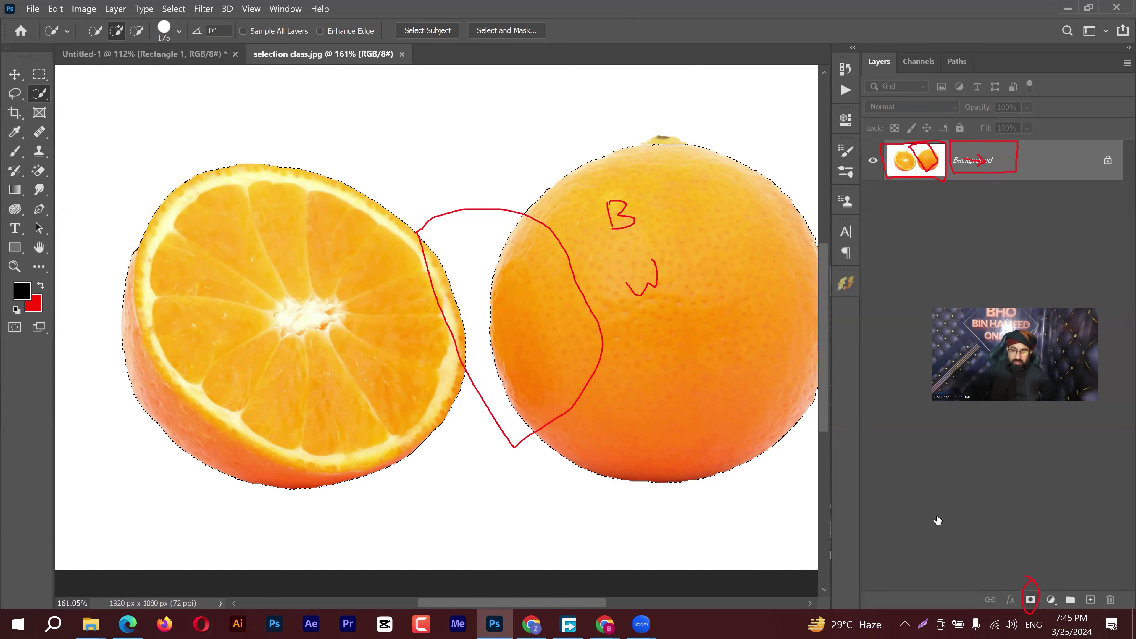
pyautogui.click(1031, 600)
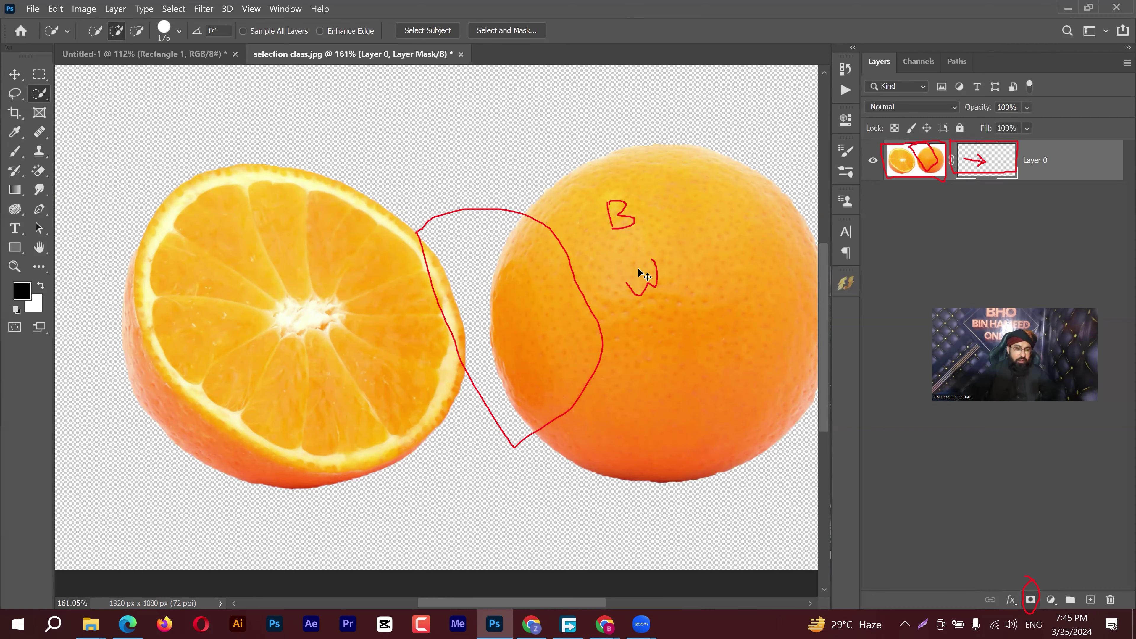
# Bring the masked oranges layer into the Untitled-1 document, placed over the black rectangles
pyautogui.press('v')
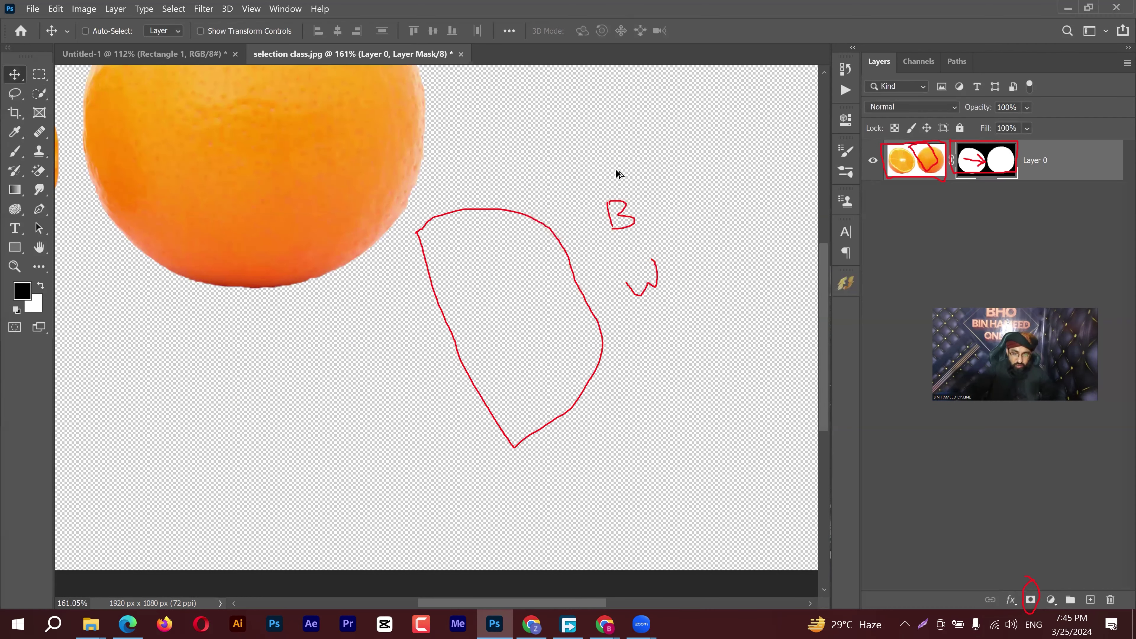
pyautogui.hotkey('ctrl', 'Tab')
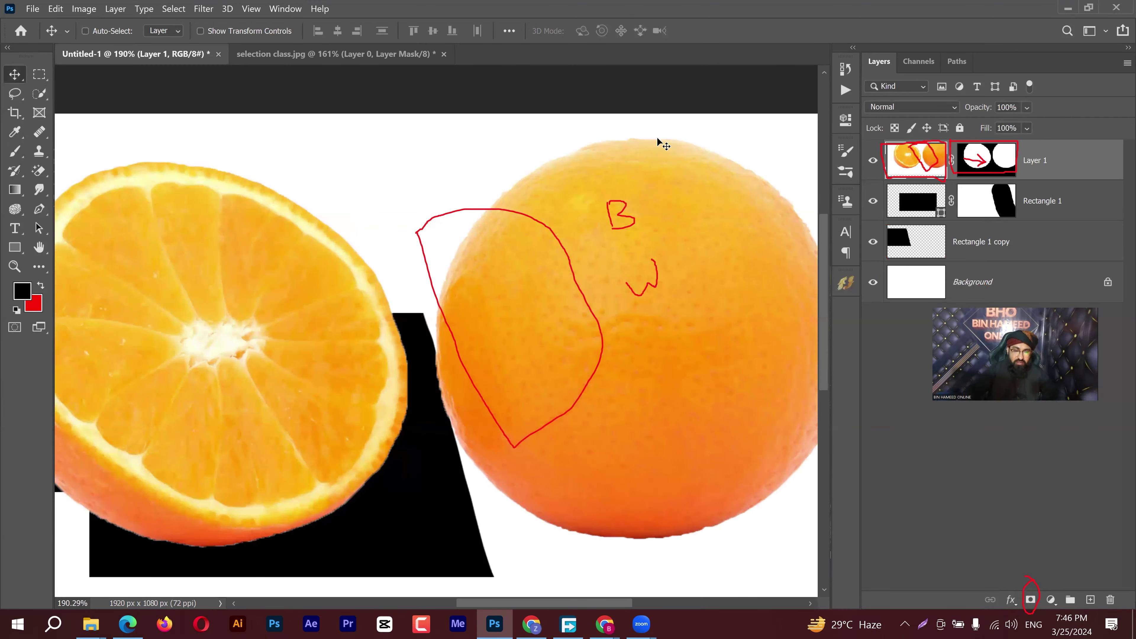
pyautogui.scroll(3, 619, 148)
pyautogui.moveTo(619, 147); pyautogui.dragTo(585, 192)
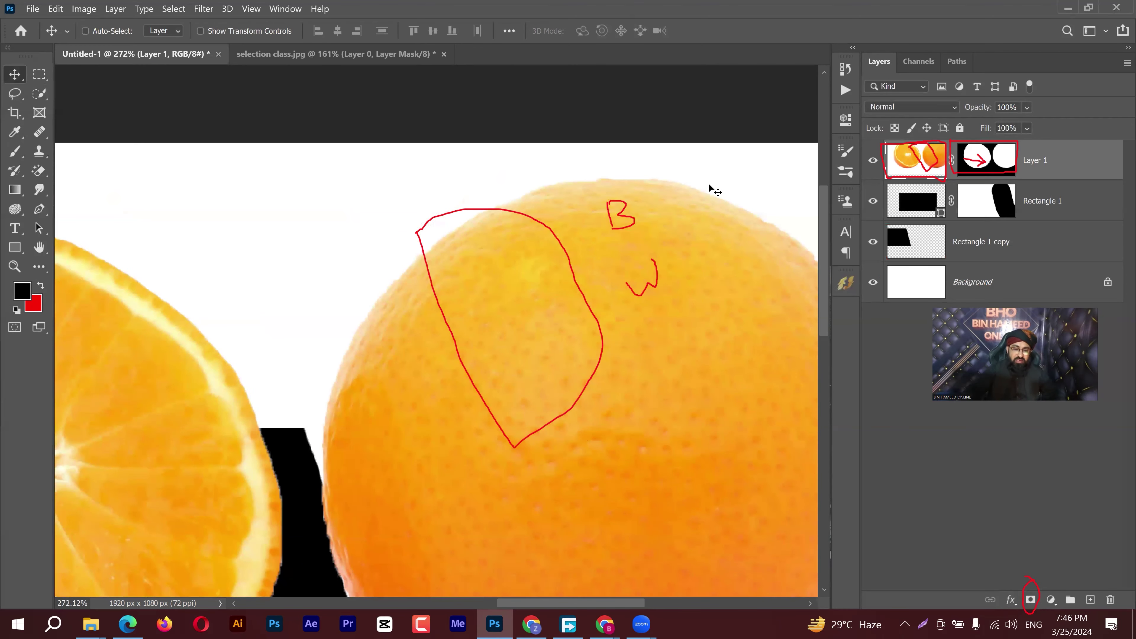
# Hide the oranges layer and delete the Rectangle 1 copy layer
pyautogui.click(874, 161)
pyautogui.click(982, 205)
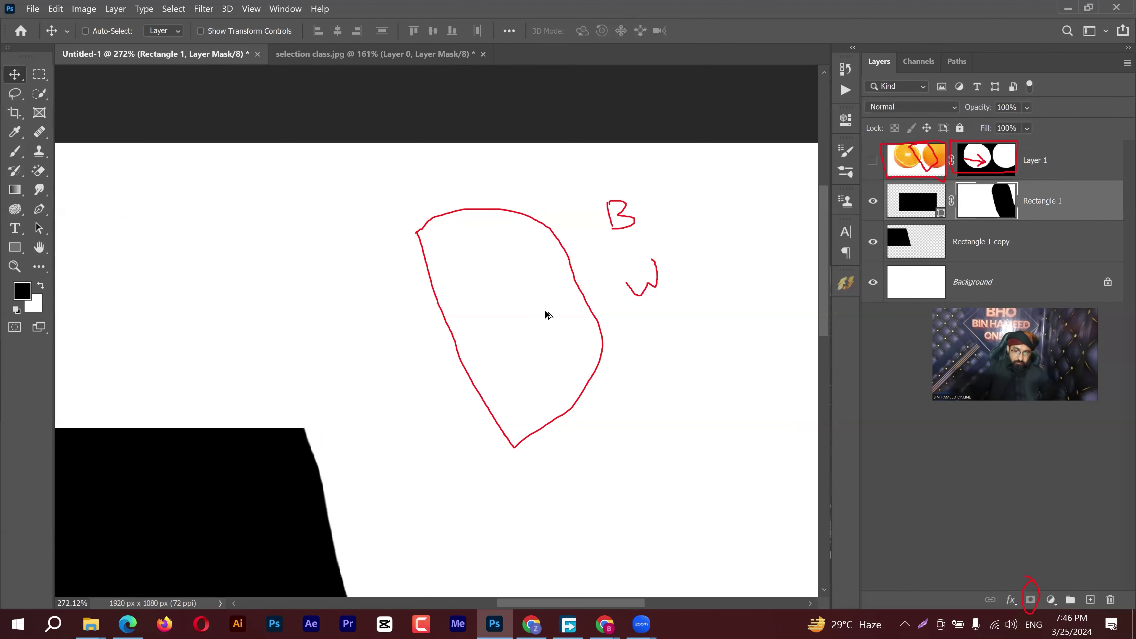
pyautogui.scroll(-1, 545, 315)
pyautogui.click(975, 250)
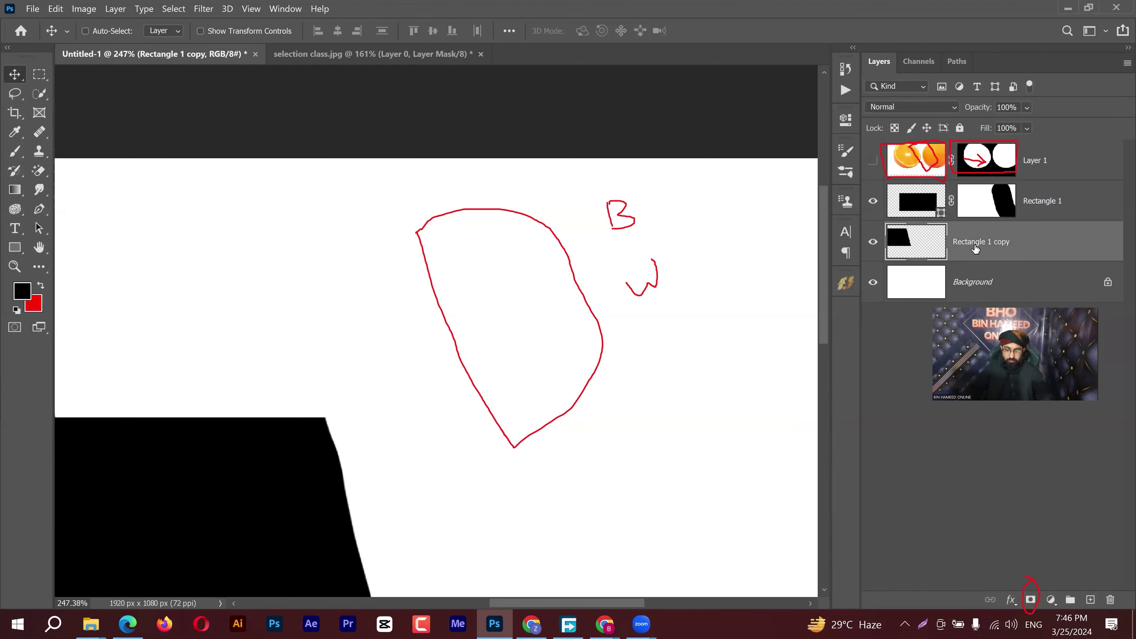
pyautogui.press('Delete')
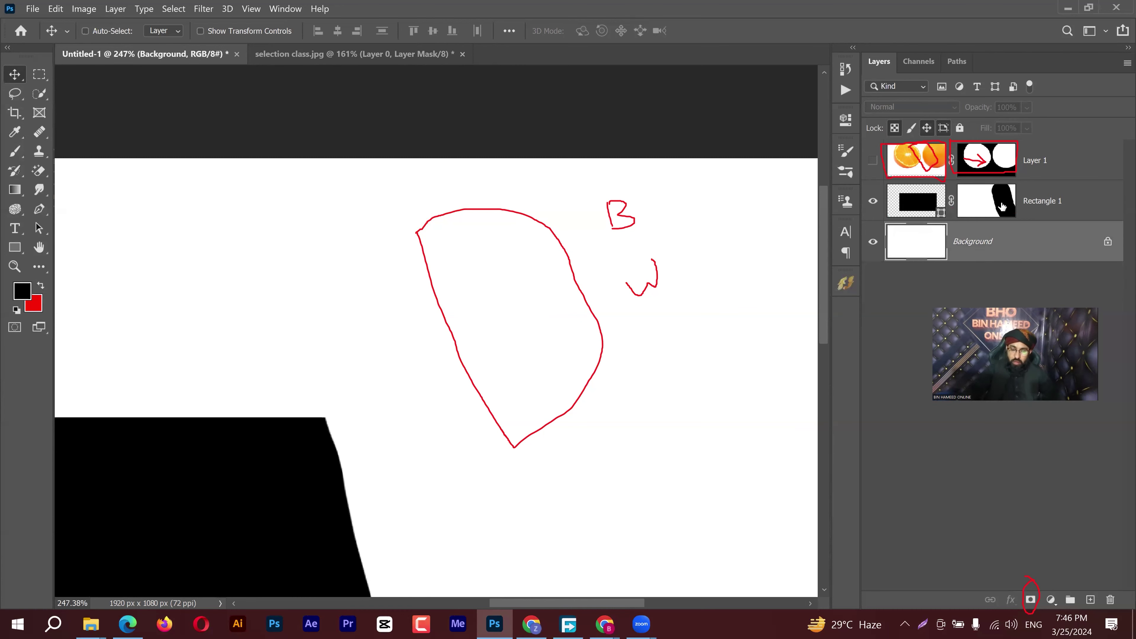
# Paint white with the 500 px brush on Rectangle 1's mask to restore the hidden right part of the rectangle
pyautogui.click(1002, 206)
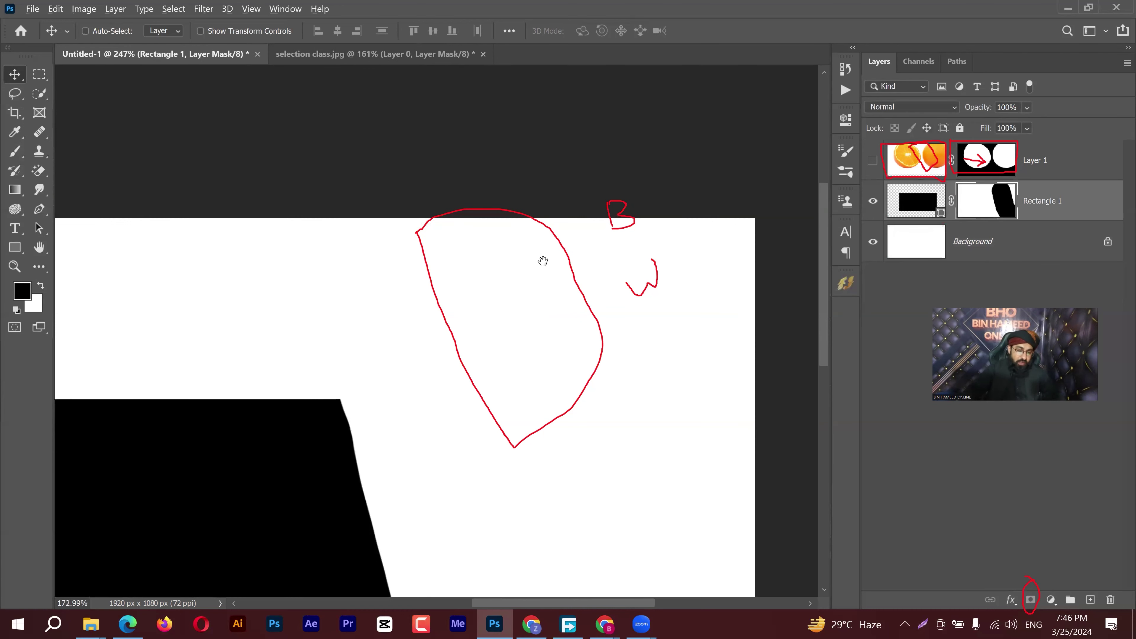
pyautogui.scroll(-3, 375, 361)
pyautogui.moveTo(553, 250); pyautogui.dragTo(696, 112)
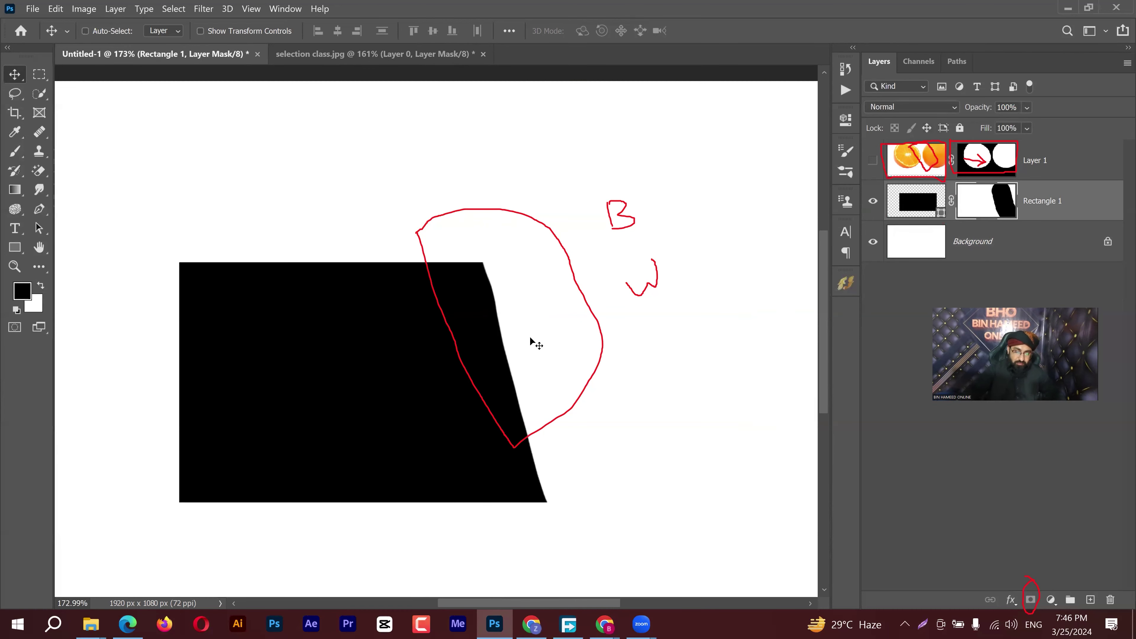
pyautogui.hscroll(3, 462, 292)
pyautogui.scroll(-3, 457, 289)
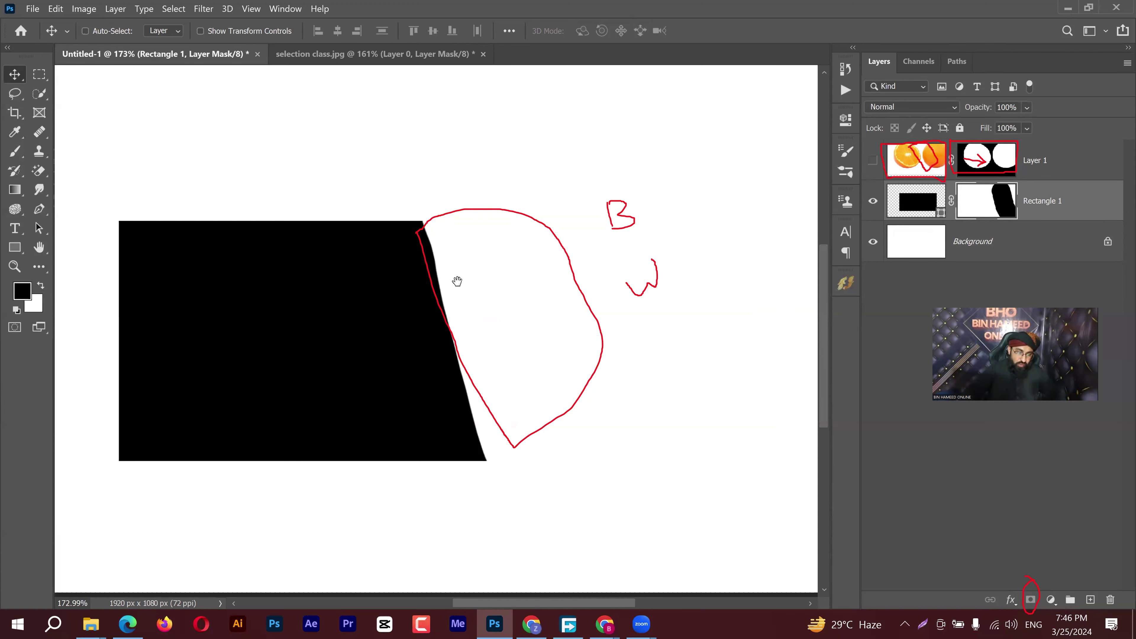
pyautogui.click(12, 154)
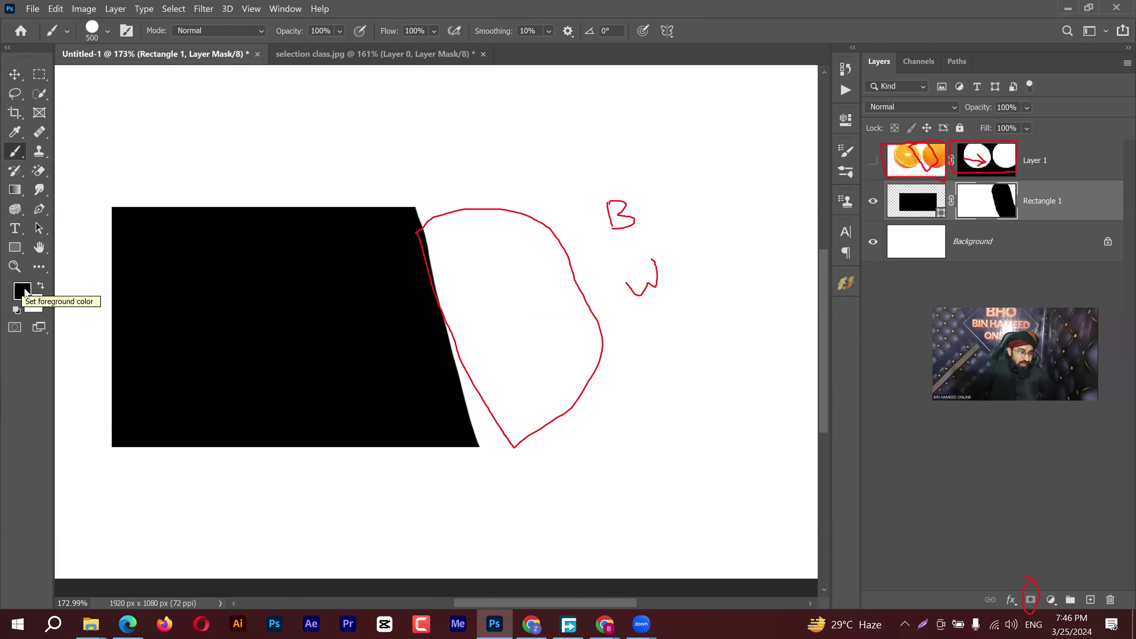
pyautogui.click(40, 285)
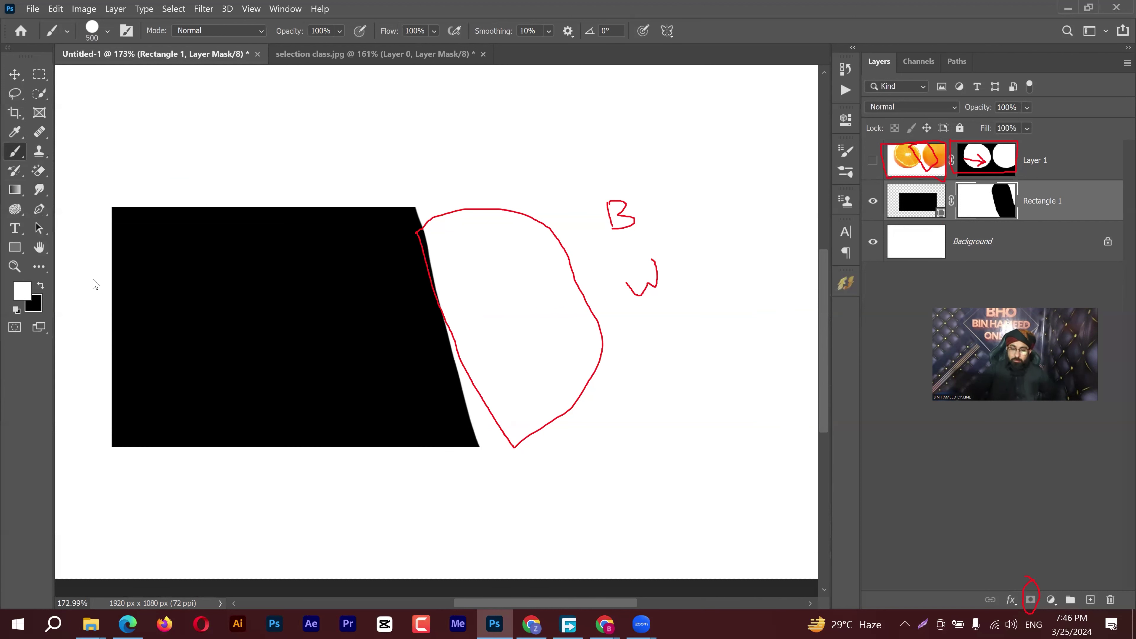
pyautogui.click(531, 206)
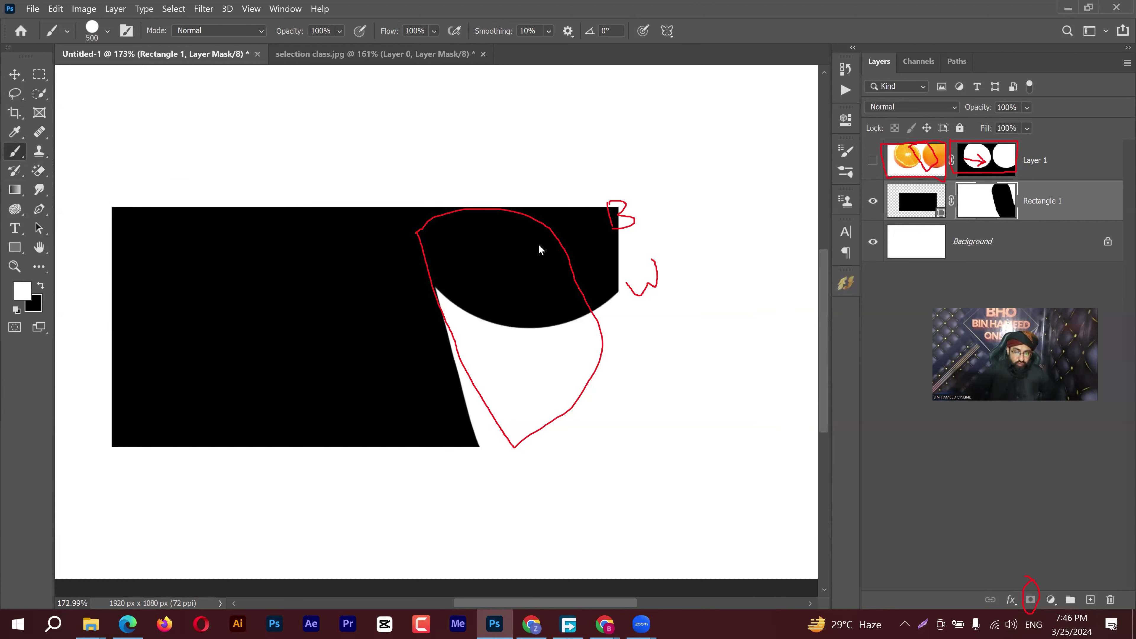
pyautogui.click(532, 269)
pyautogui.click(574, 355)
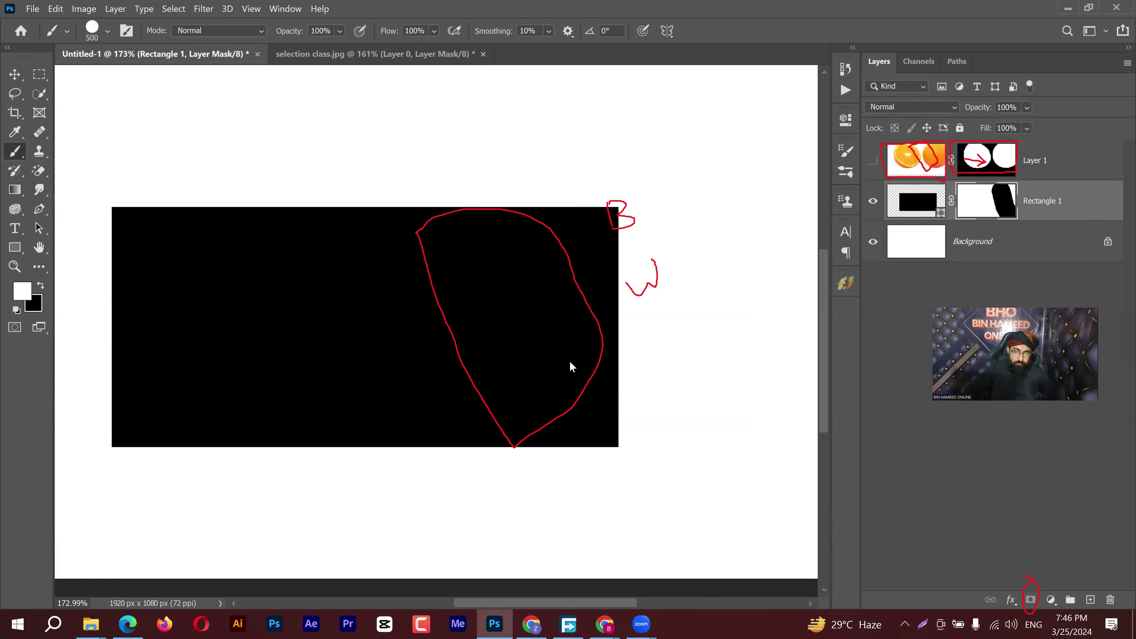
pyautogui.click(592, 313)
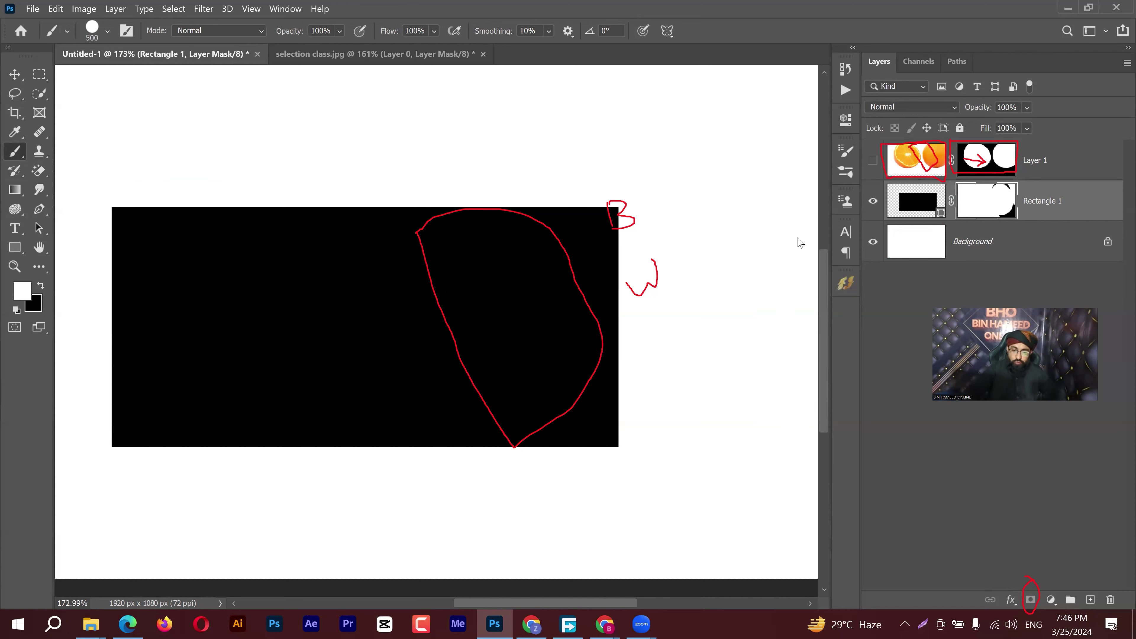
# Show the oranges layer, make its mask active and reduce the brush size to 49 px
pyautogui.click(873, 161)
pyautogui.click(968, 167)
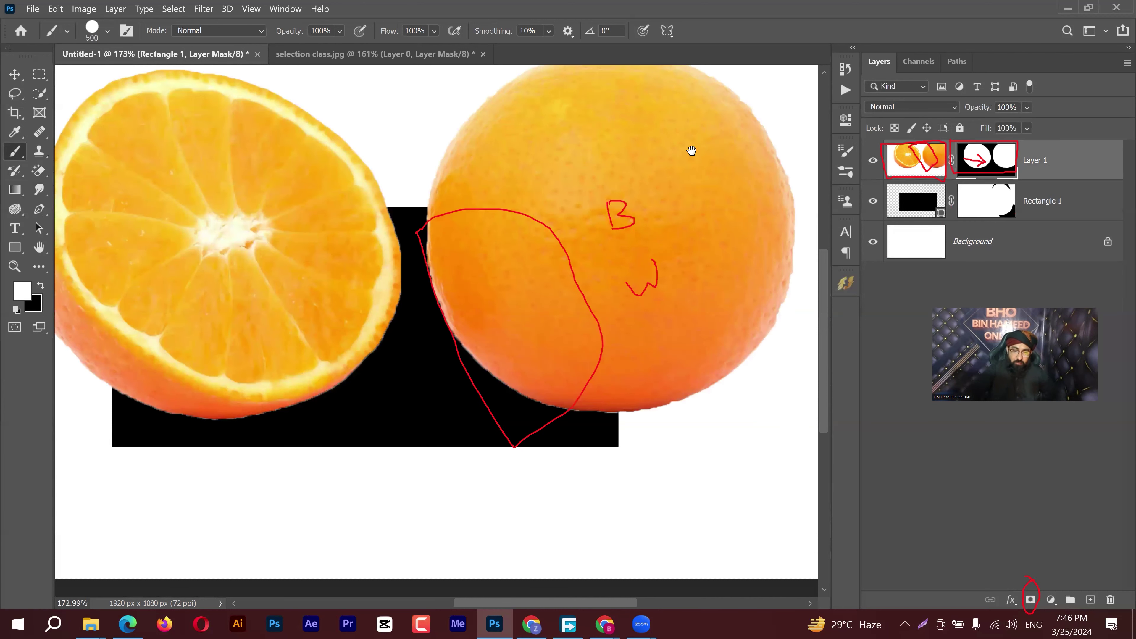
pyautogui.scroll(3, 599, 269)
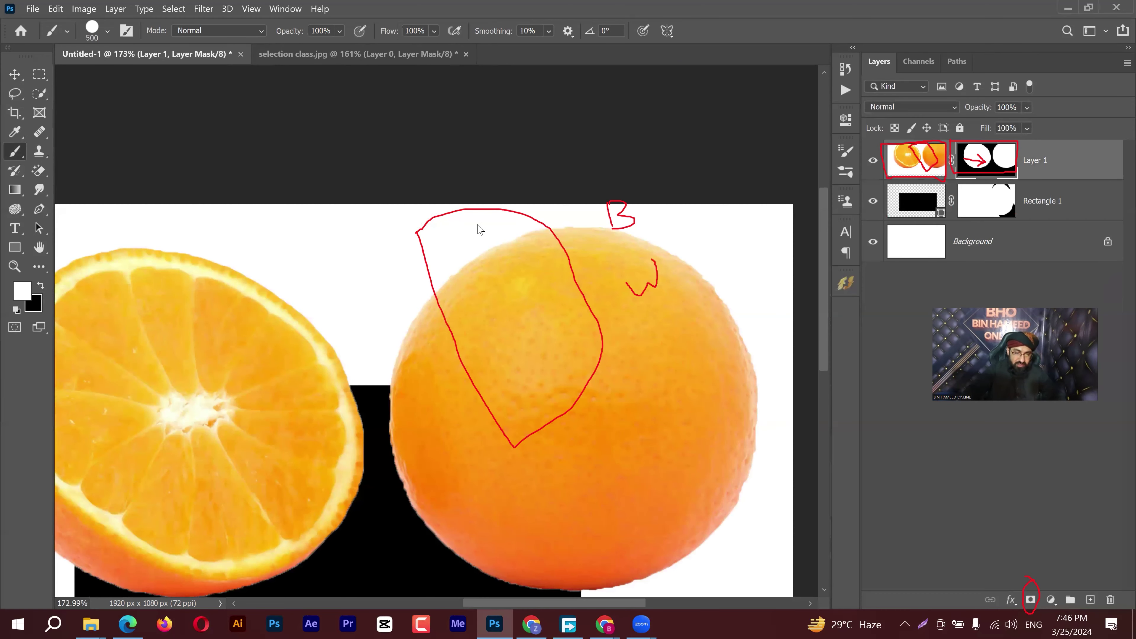
pyautogui.moveTo(611, 245); pyautogui.dragTo(589, 241)
pyautogui.moveTo(657, 230)
pyautogui.mouseDown()
pyautogui.moveTo(585, 238)
pyautogui.moveTo(538, 276)
pyautogui.mouseUp()
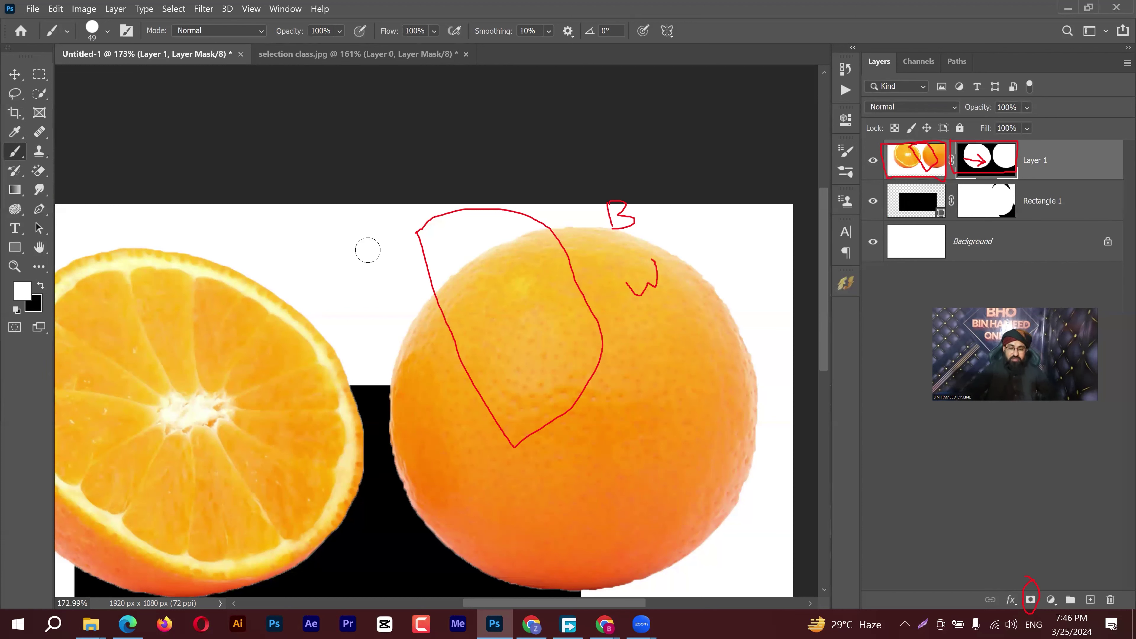
# Demonstrate on-canvas brush resizing and hardness changes, ending with a soft 161 px brush
pyautogui.keyDown('alt'); pyautogui.rightClick(342, 267); pyautogui.keyUp('alt')
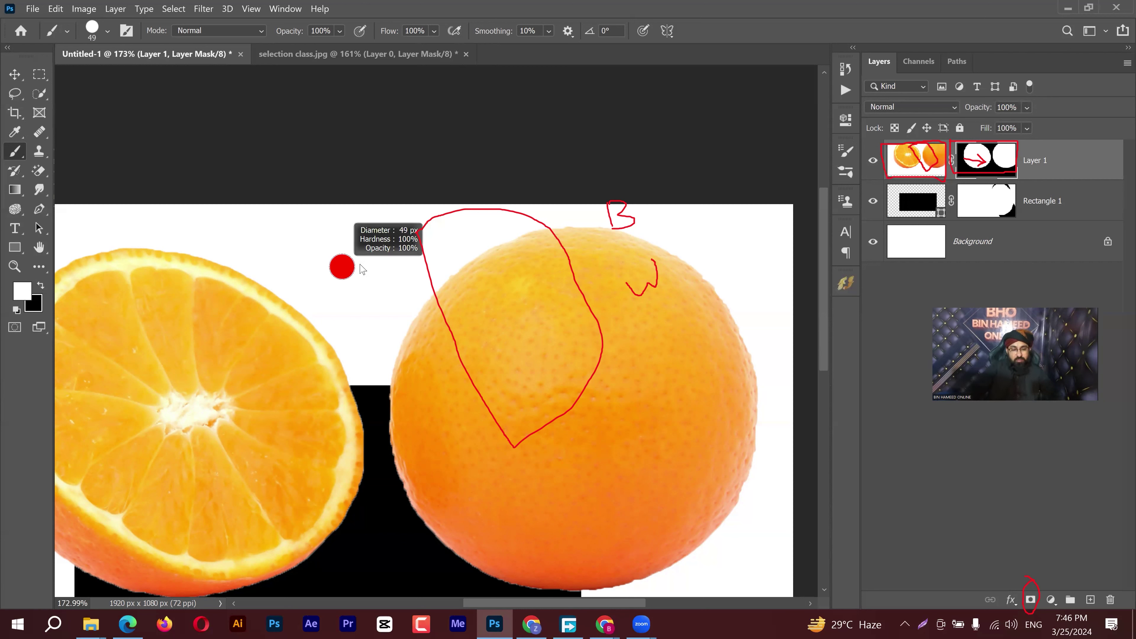
pyautogui.moveTo(409, 279); pyautogui.dragTo(498, 278)
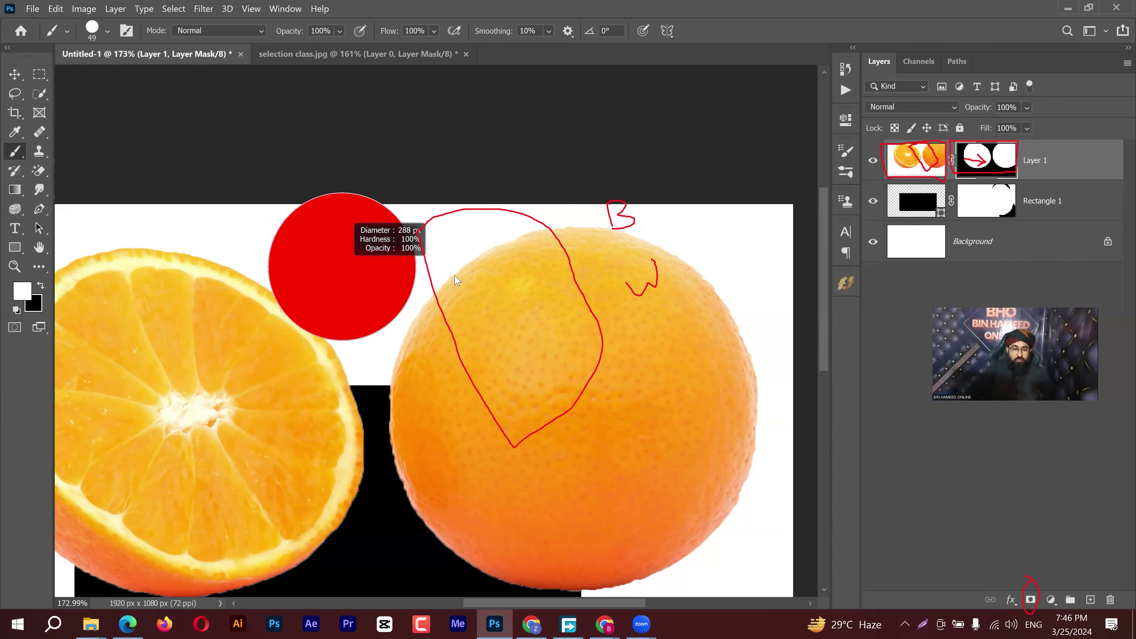
pyautogui.moveTo(425, 280); pyautogui.dragTo(394, 280)
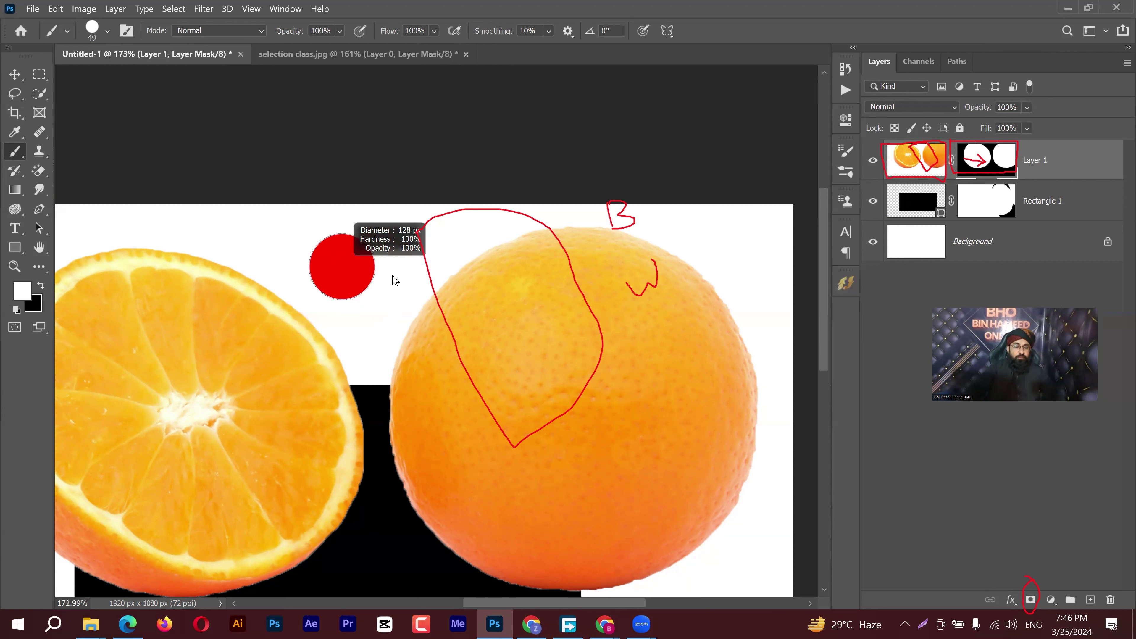
pyautogui.moveTo(387, 174); pyautogui.dragTo(393, 83)
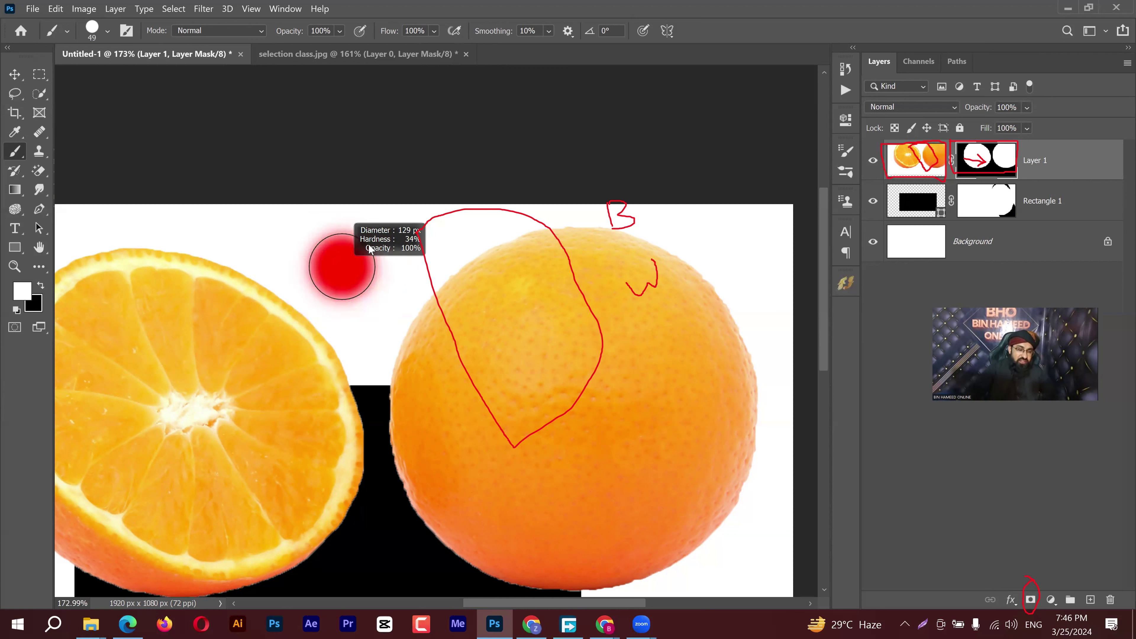
pyautogui.moveTo(369, 245); pyautogui.dragTo(363, 308)
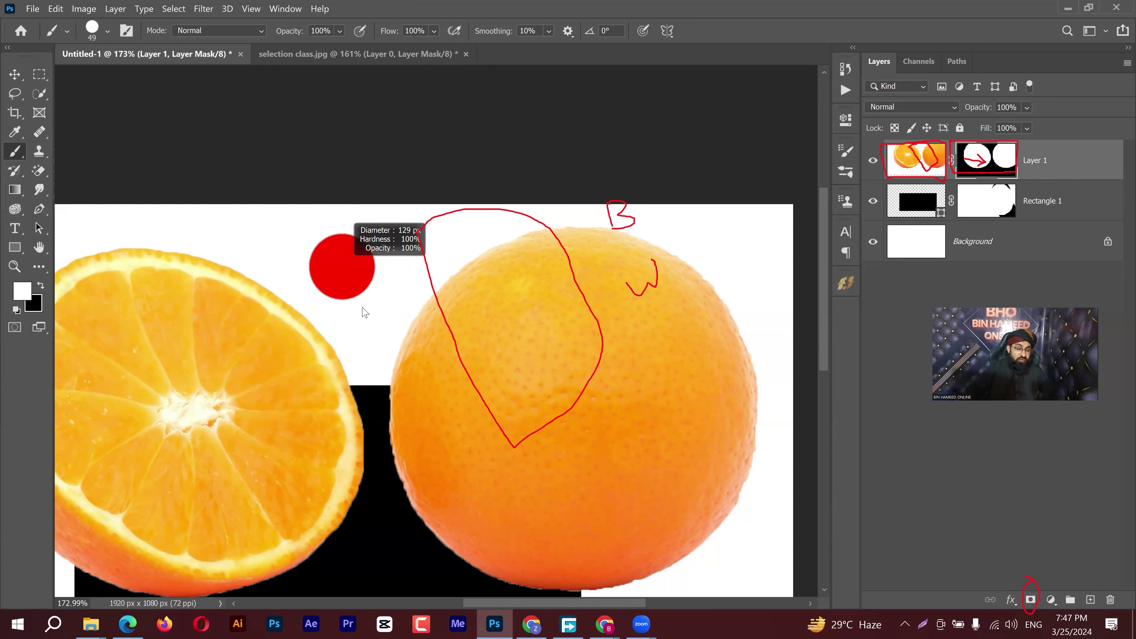
pyautogui.moveTo(381, 290); pyautogui.dragTo(381, 63)
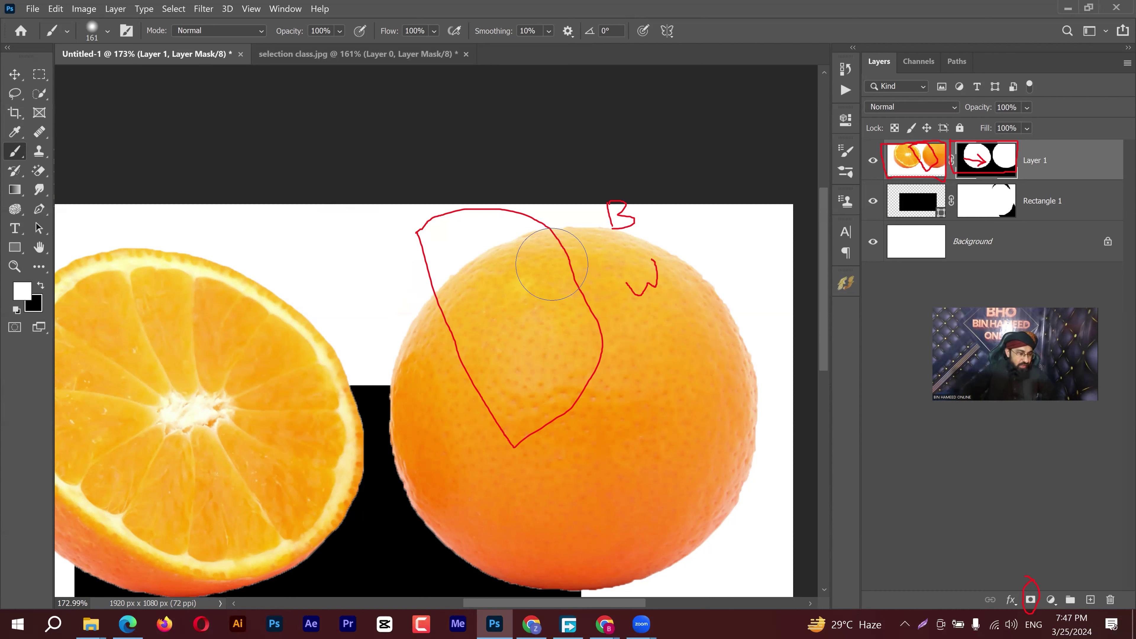
# Try painting white on the oranges layer's mask over the whole orange's stem tip, and undo the stroke
pyautogui.click(575, 248)
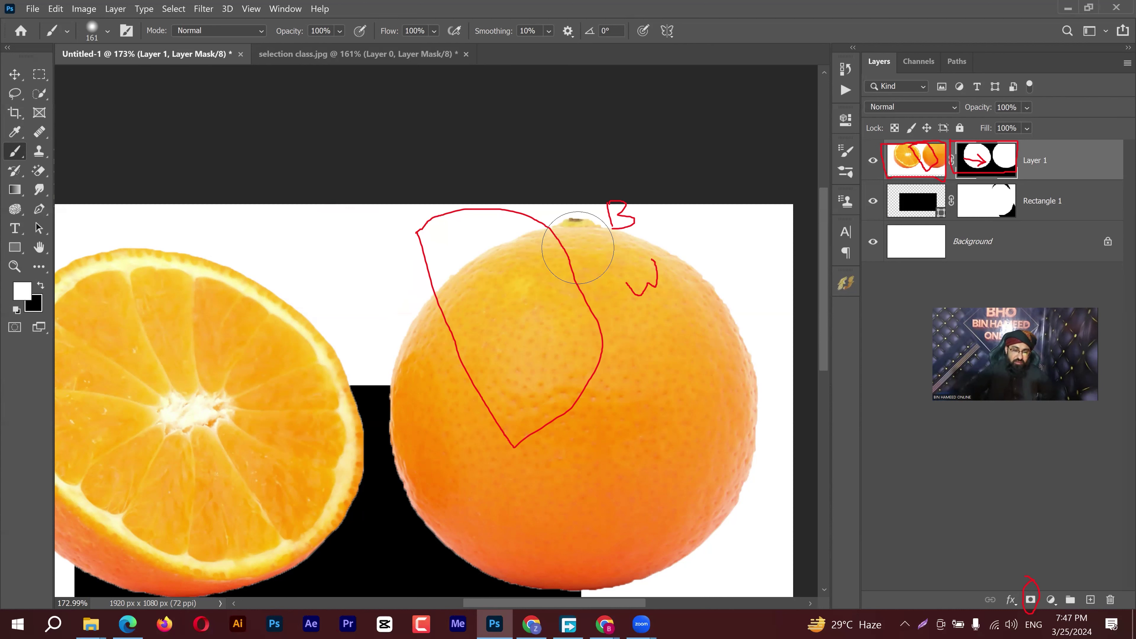
pyautogui.hotkey('ctrl', 'z')
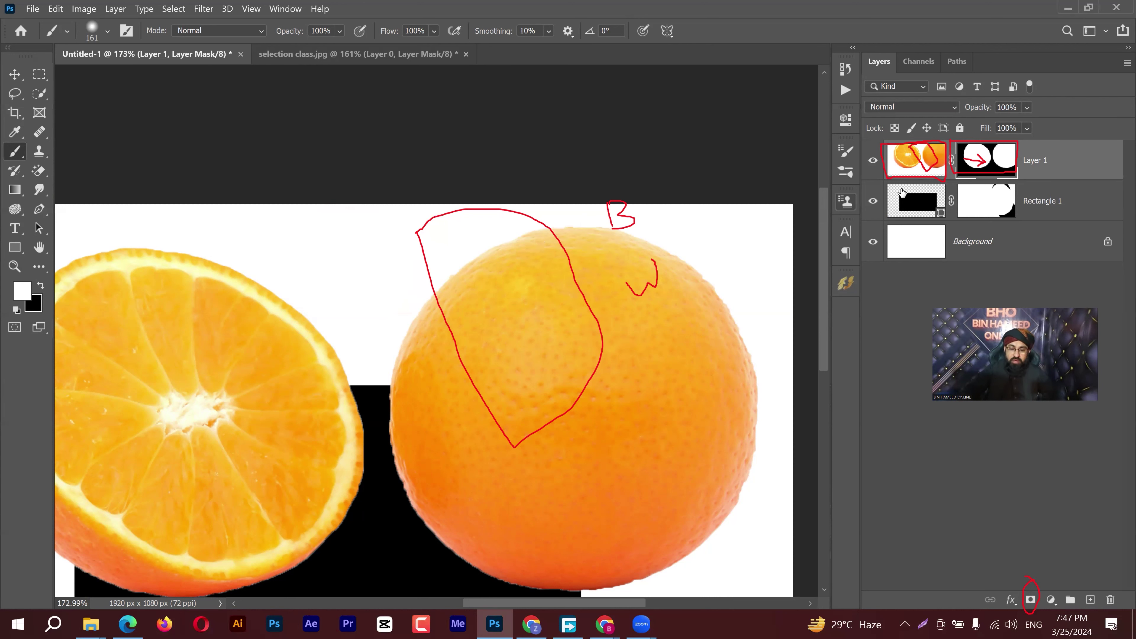
# Hide the masked oranges layer and delete it from the Untitled-1 document
pyautogui.click(873, 162)
pyautogui.hotkey('ctrl', '0')
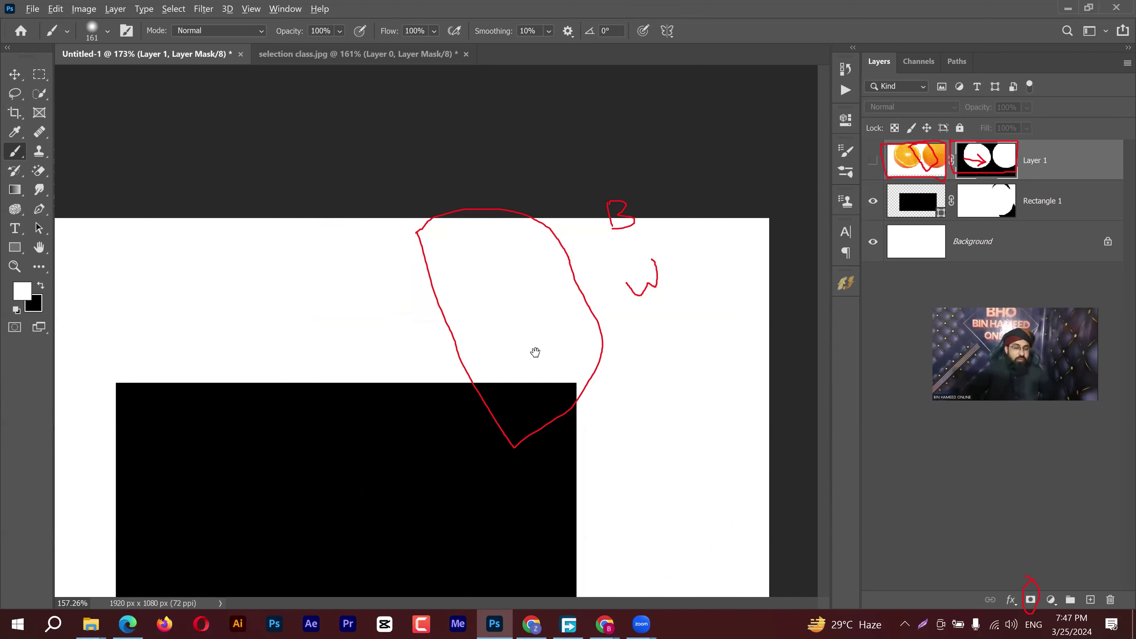
pyautogui.scroll(-1, 530, 335)
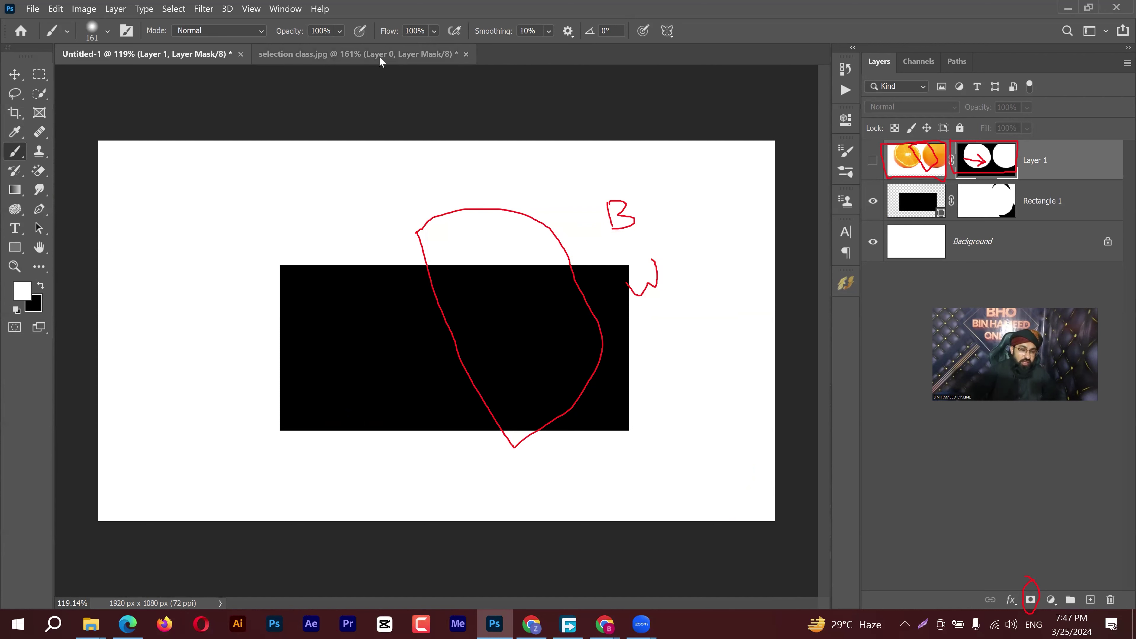
pyautogui.hotkey('ctrl', 'Tab')
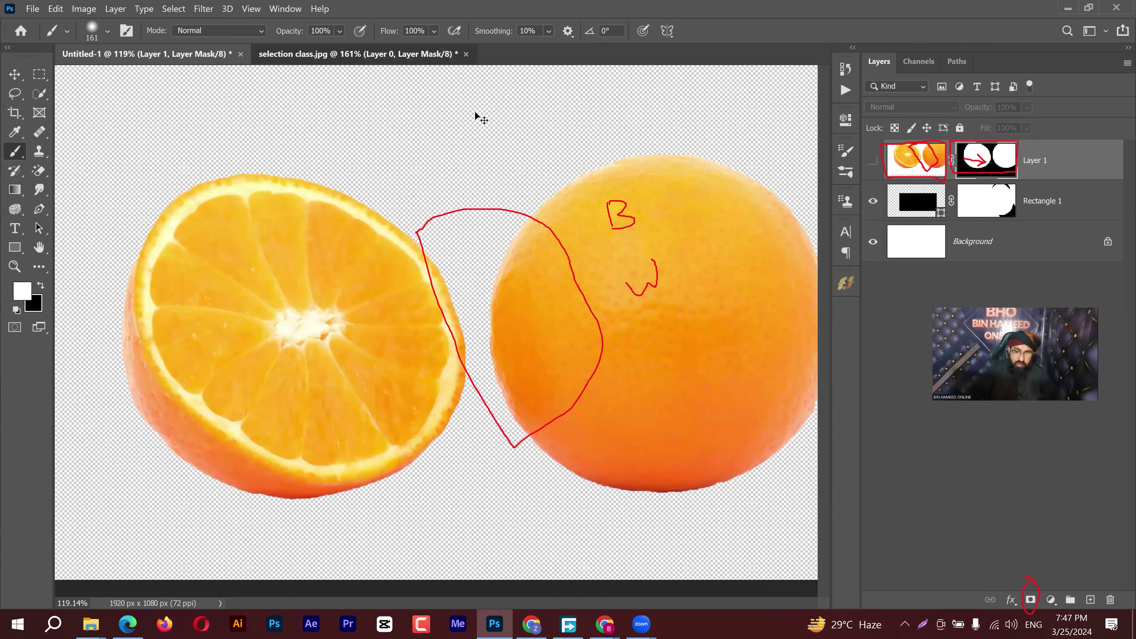
pyautogui.press('v')
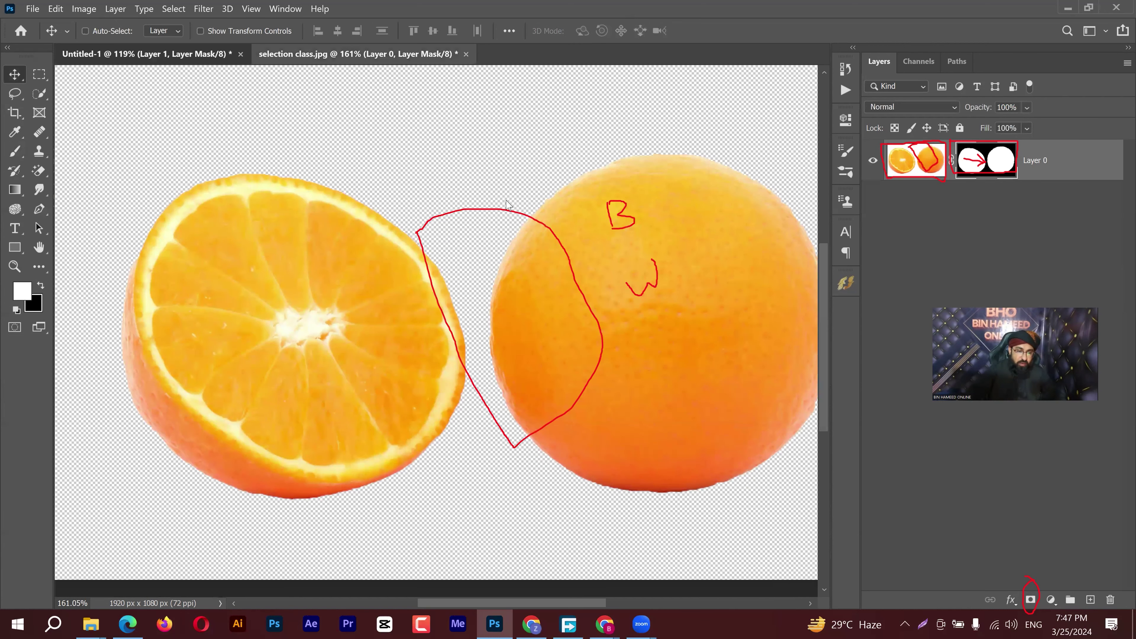
pyautogui.click(181, 54)
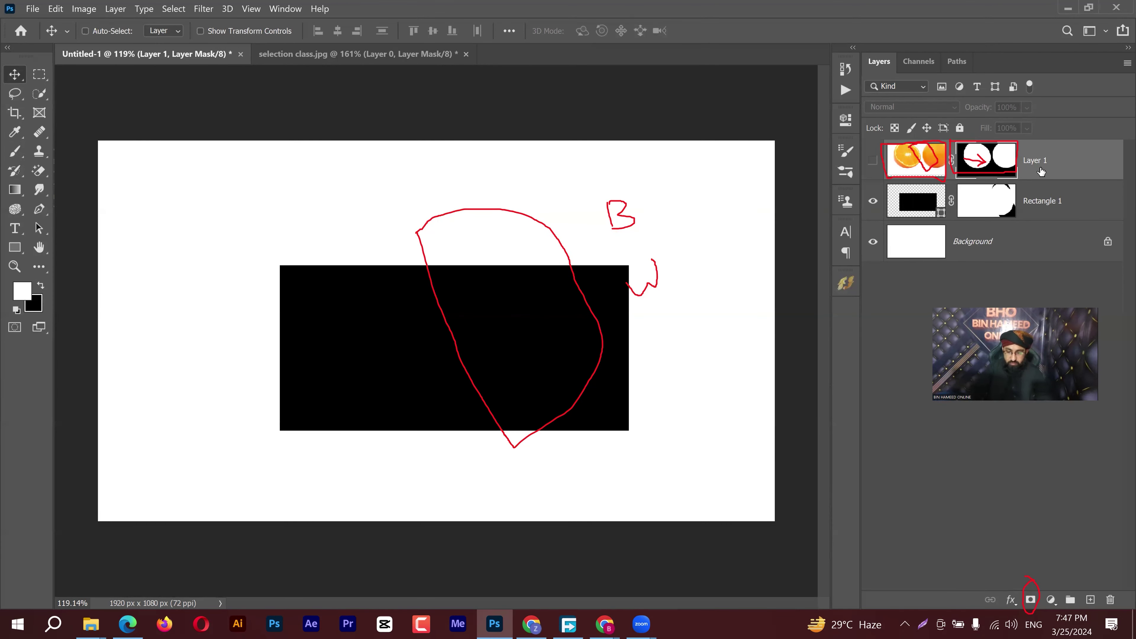
pyautogui.press('Delete')
# Disable and re-enable the oranges' layer mask in selection class.jpg to compare the photo with and without it
pyautogui.hotkey('ctrl', 'Tab')
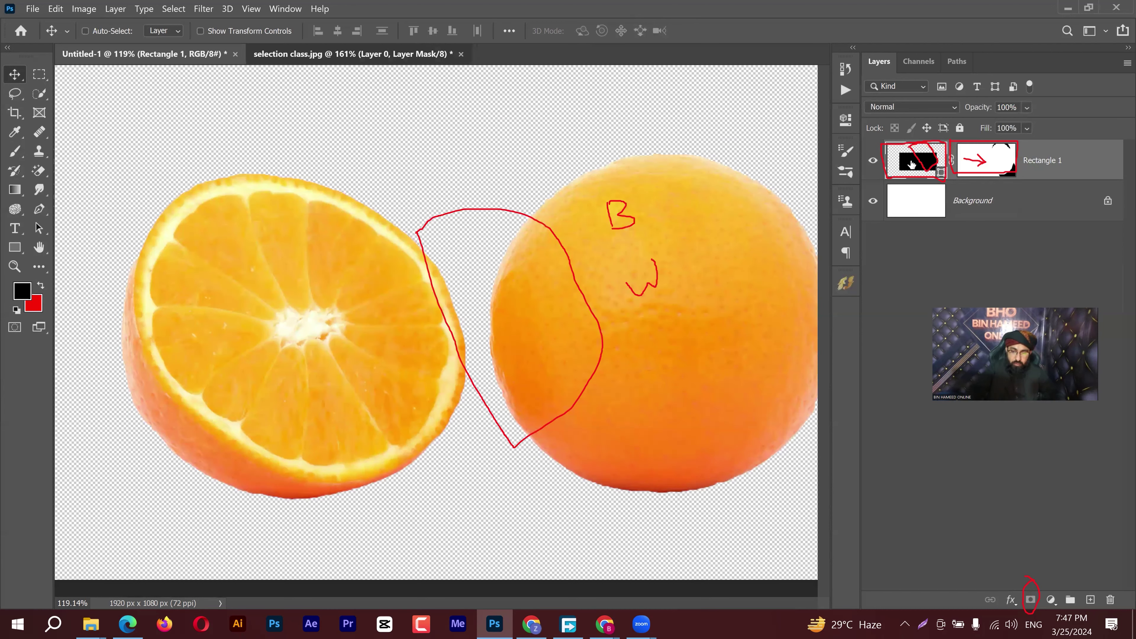
pyautogui.keyDown('shift'); pyautogui.click(987, 162); pyautogui.keyUp('shift')
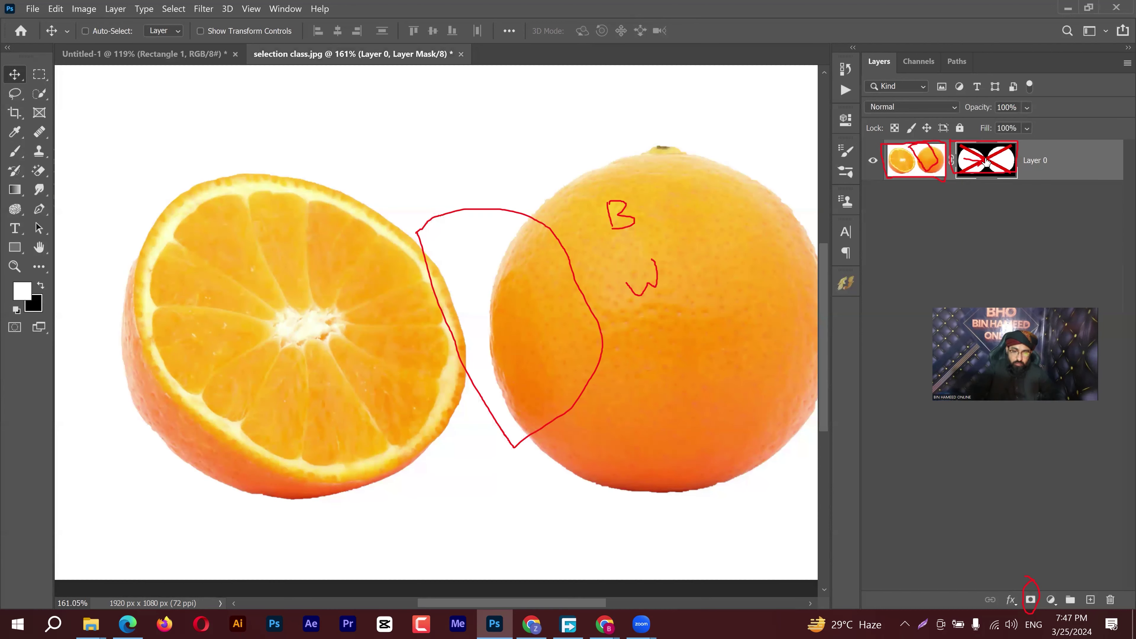
pyautogui.keyDown('shift'); pyautogui.click(988, 170); pyautogui.keyUp('shift')
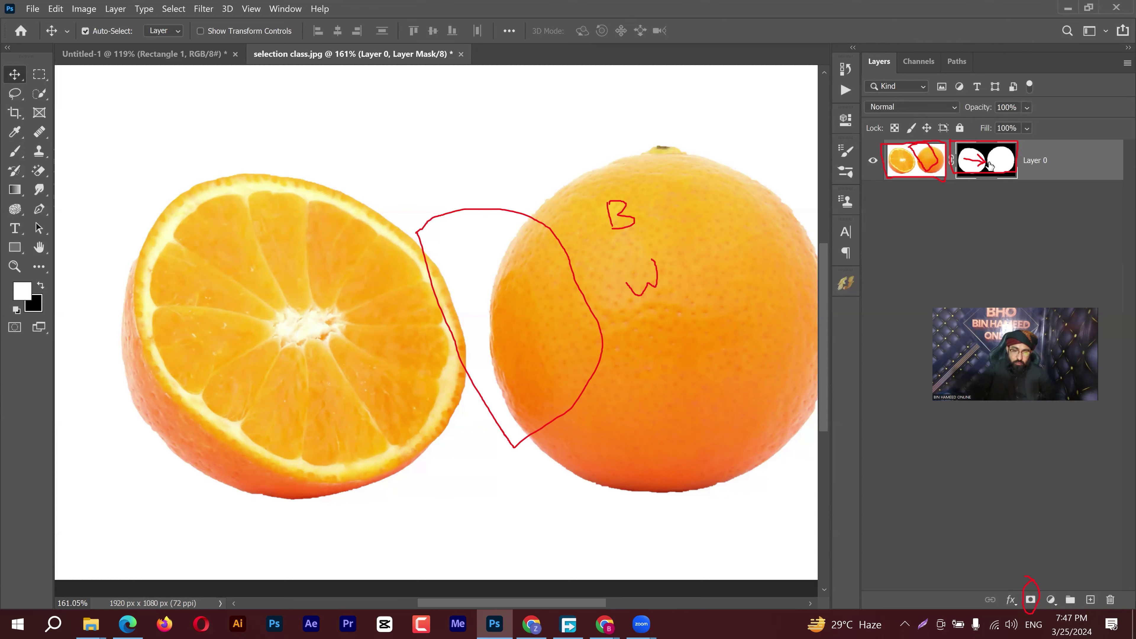
# Load the oranges' mask as a selection, copy the selected pixels and paste them into Untitled-1 as a new layer
pyautogui.keyDown('ctrl'); pyautogui.click(923, 171); pyautogui.keyUp('ctrl')
pyautogui.click(922, 171)
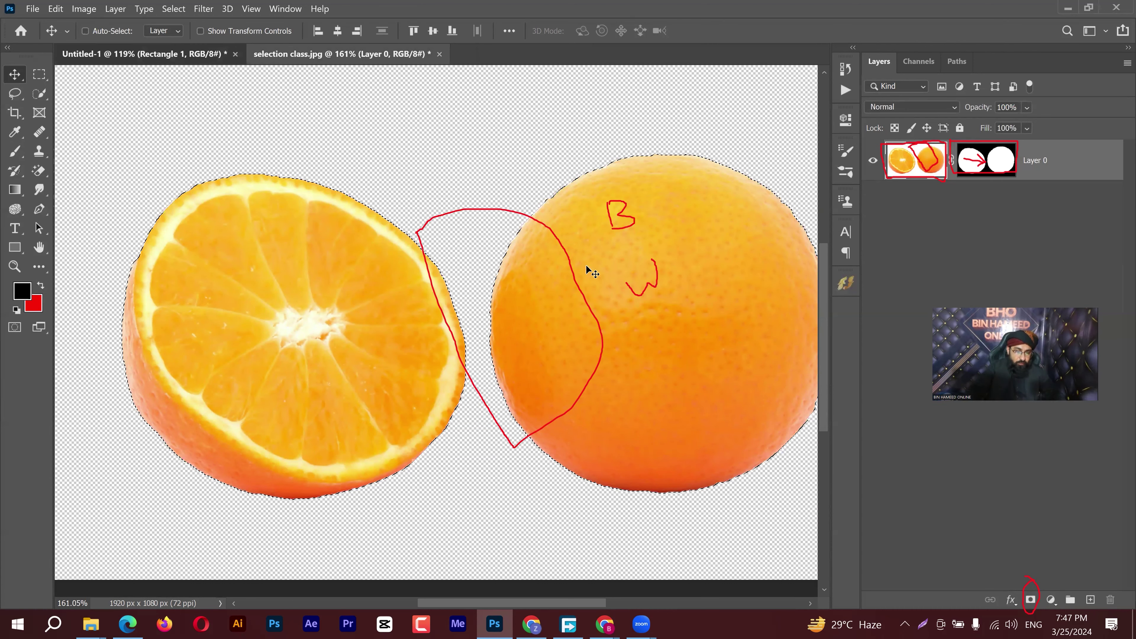
pyautogui.hotkey('ctrl', 'Tab')
pyautogui.hotkey('ctrl', 'v')
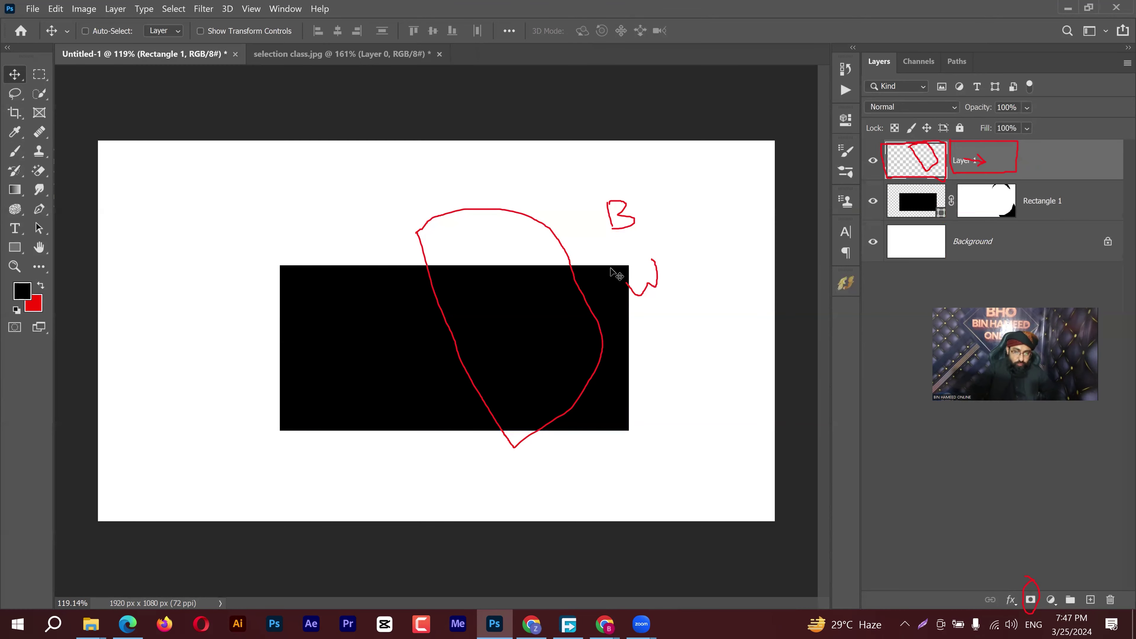
pyautogui.scroll(3, 580, 215)
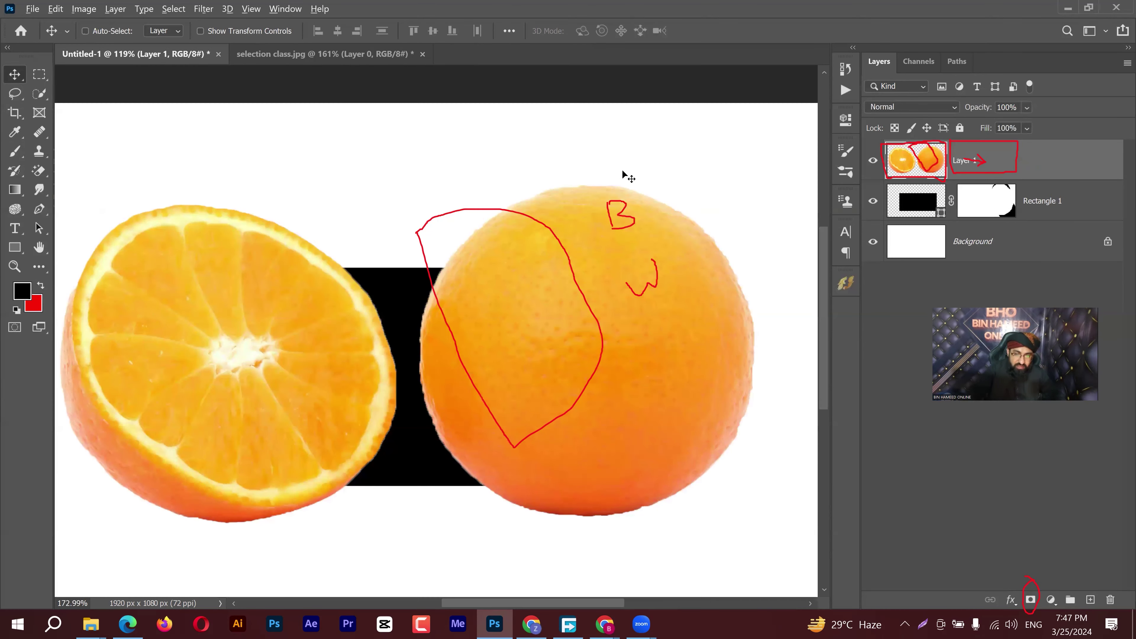
# Bring the masked oranges layer from selection class.jpg into Untitled-1, stacked above the pasted oranges
pyautogui.scroll(2, 623, 171)
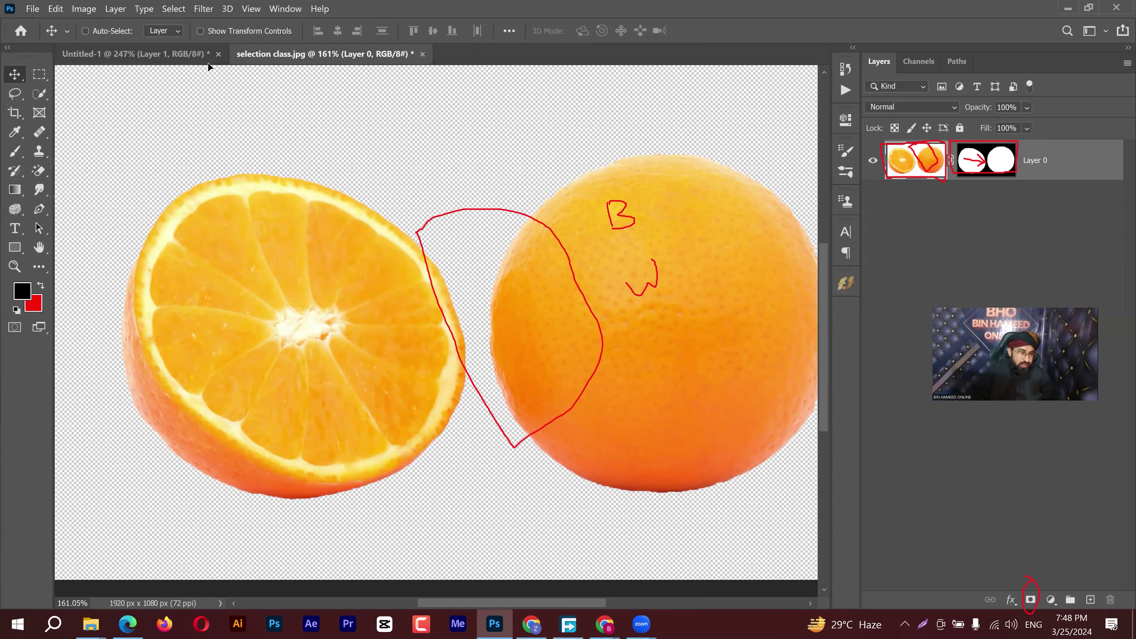
pyautogui.moveTo(447, 215); pyautogui.dragTo(270, 130)
pyautogui.moveTo(519, 321); pyautogui.dragTo(535, 332)
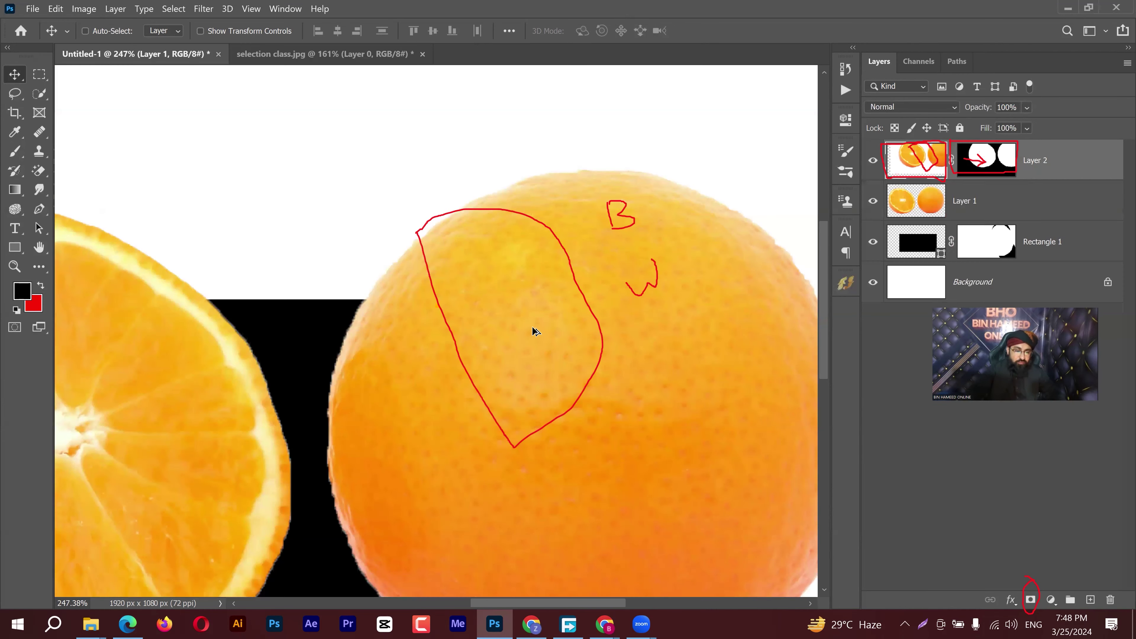
# Disable and re-enable the mask on the top oranges layer in Untitled-1 to compare it with the pasted copy
pyautogui.scroll(-1, 535, 331)
pyautogui.scroll(-1, 617, 325)
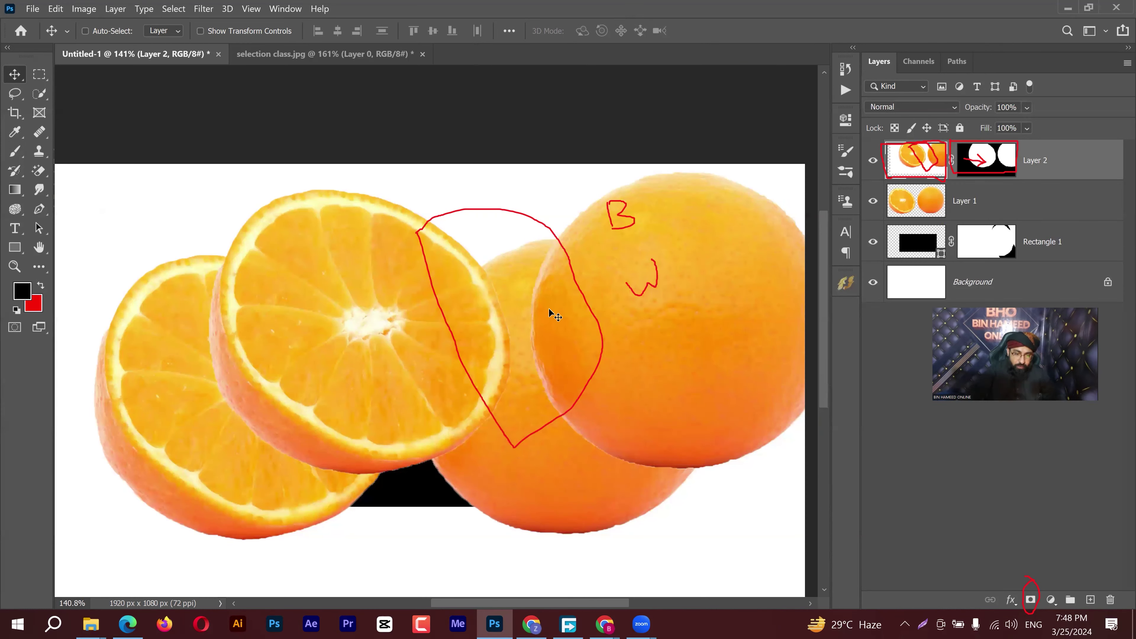
pyautogui.scroll(-1, 553, 310)
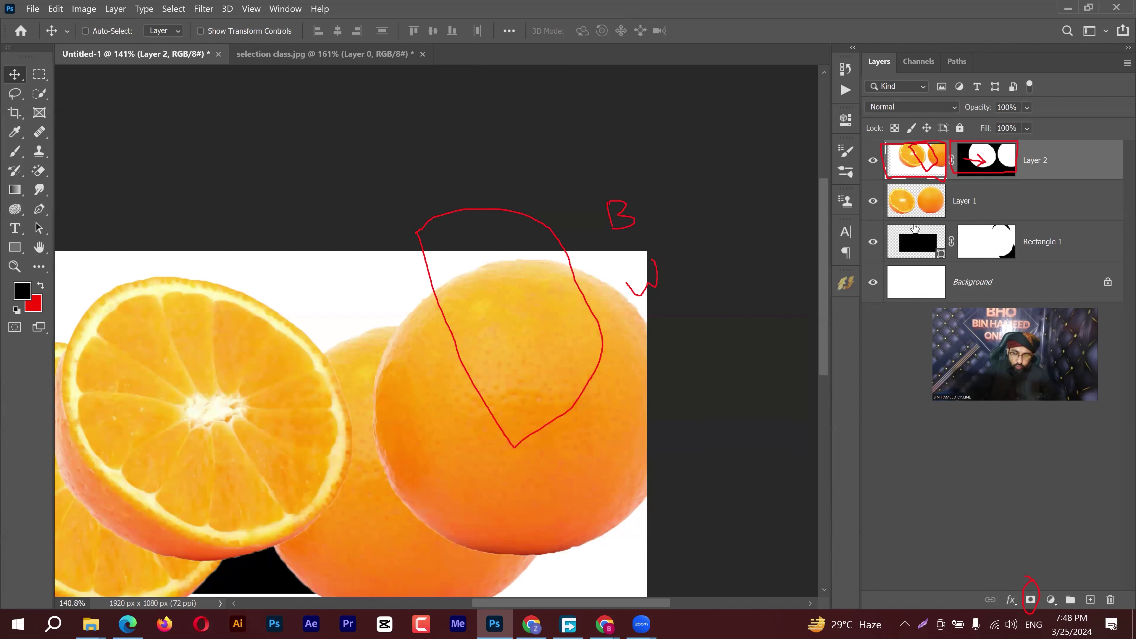
pyautogui.rightClick(987, 161)
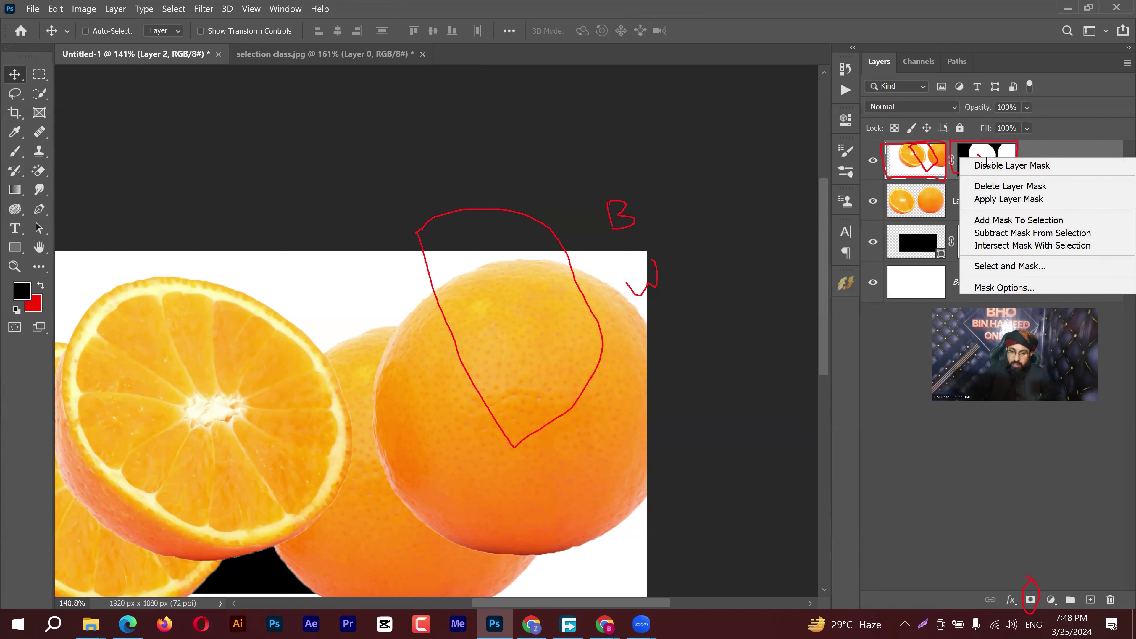
pyautogui.click(1003, 166)
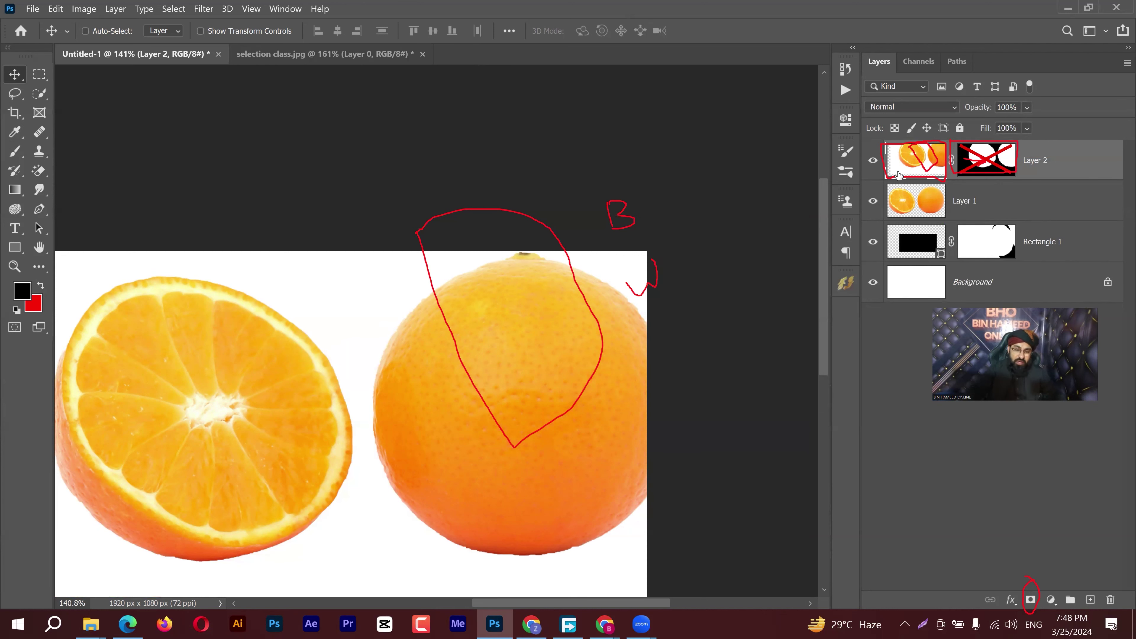
pyautogui.click(996, 162)
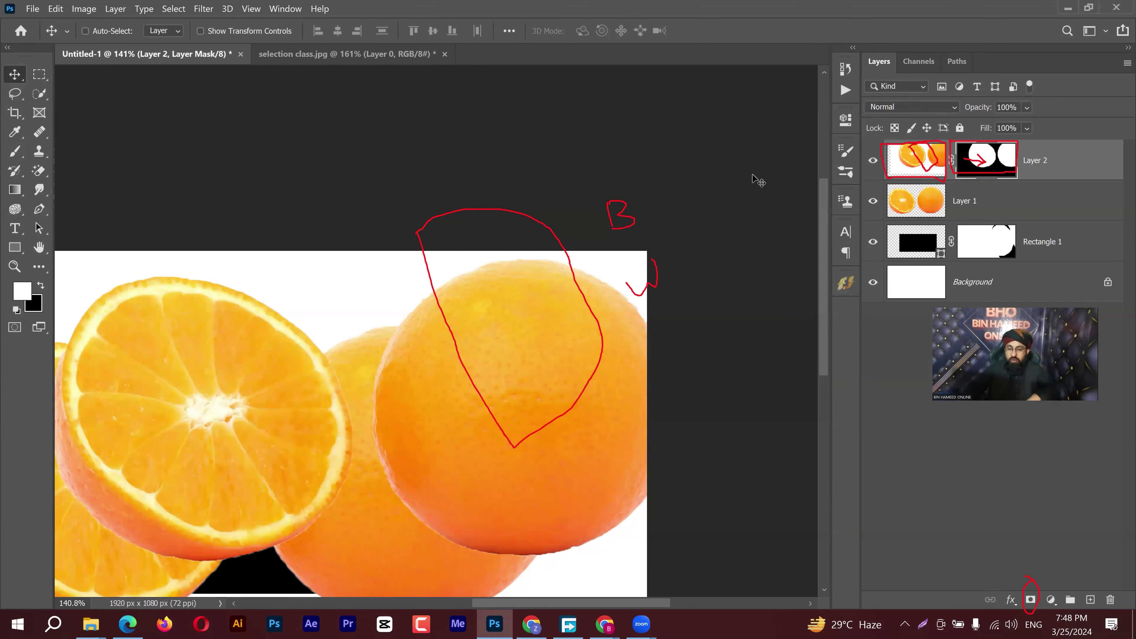
pyautogui.moveTo(980, 161); pyautogui.dragTo(986, 160)
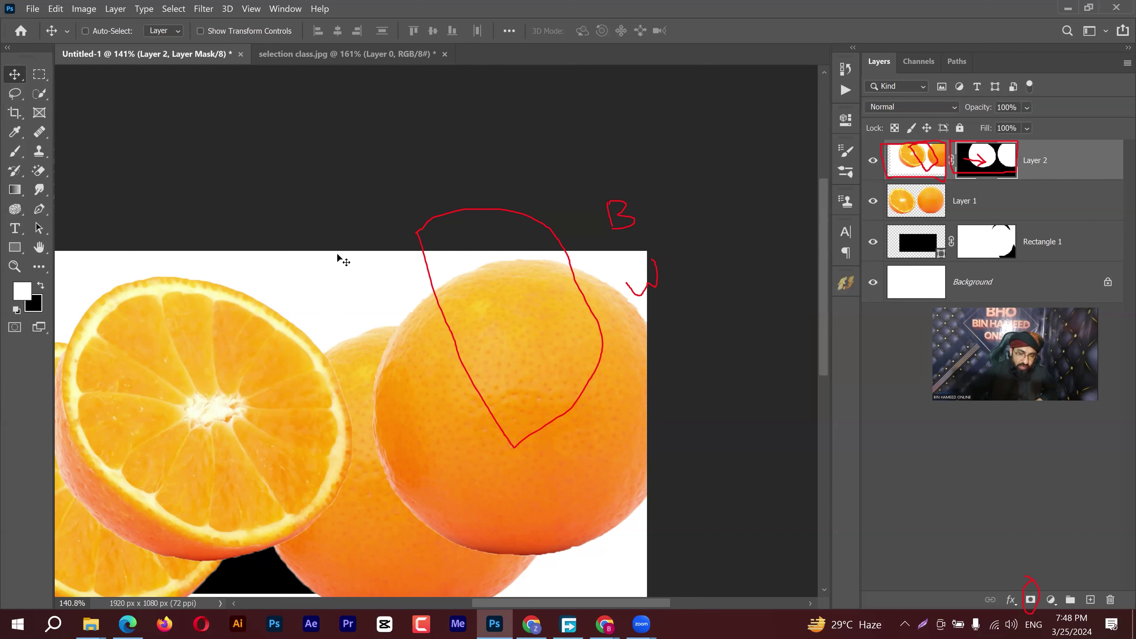
pyautogui.click(352, 53)
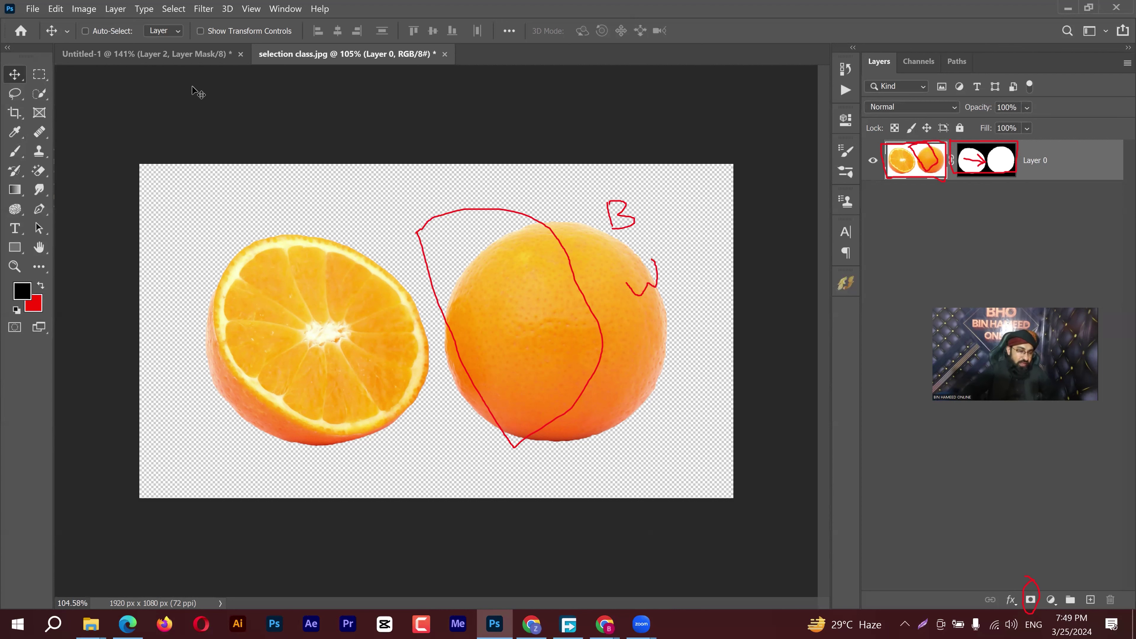
pyautogui.click(148, 54)
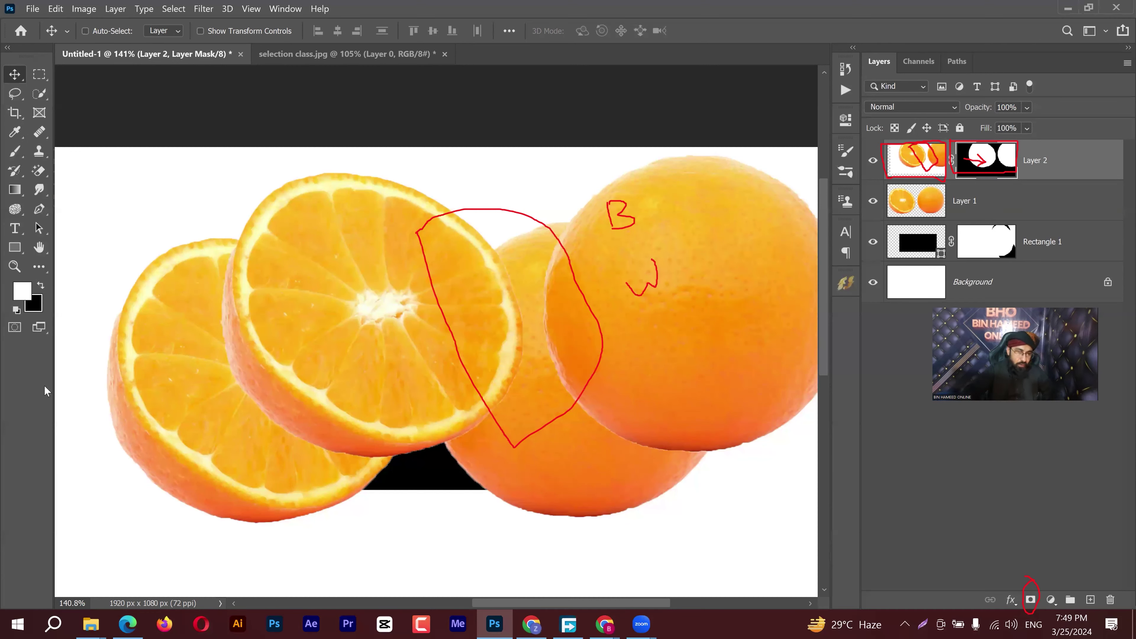
pyautogui.click(53, 263)
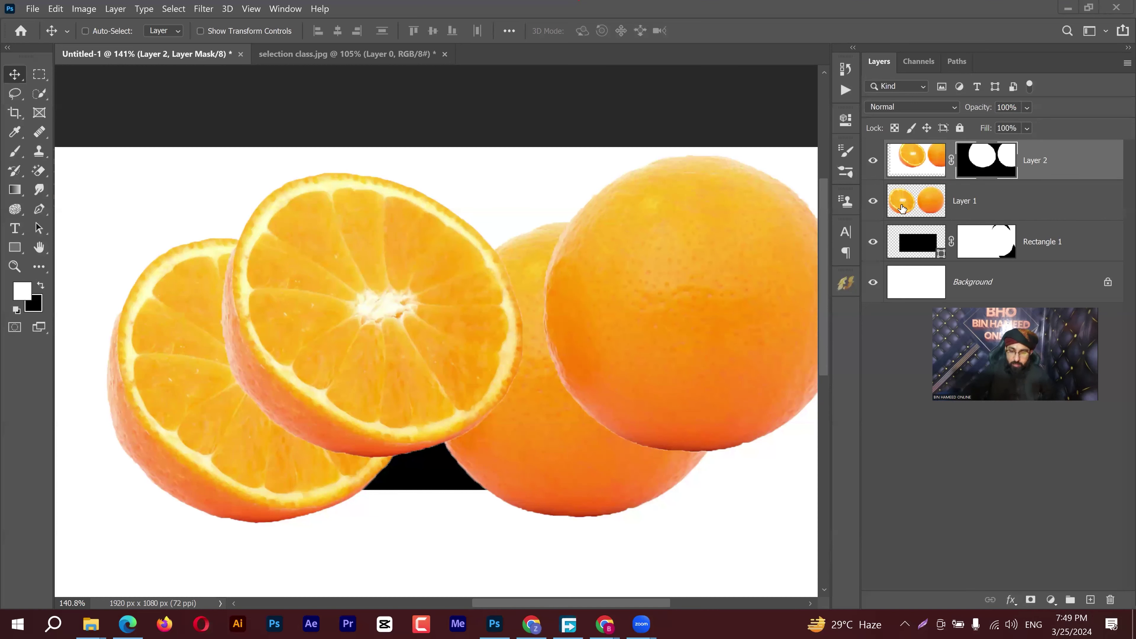
# Delete both oranges layers from Untitled-1, keeping the Rectangle 1 and Background layers
pyautogui.keyDown('shift'); pyautogui.click(1049, 242); pyautogui.keyUp('shift')
pyautogui.press('ctrl')
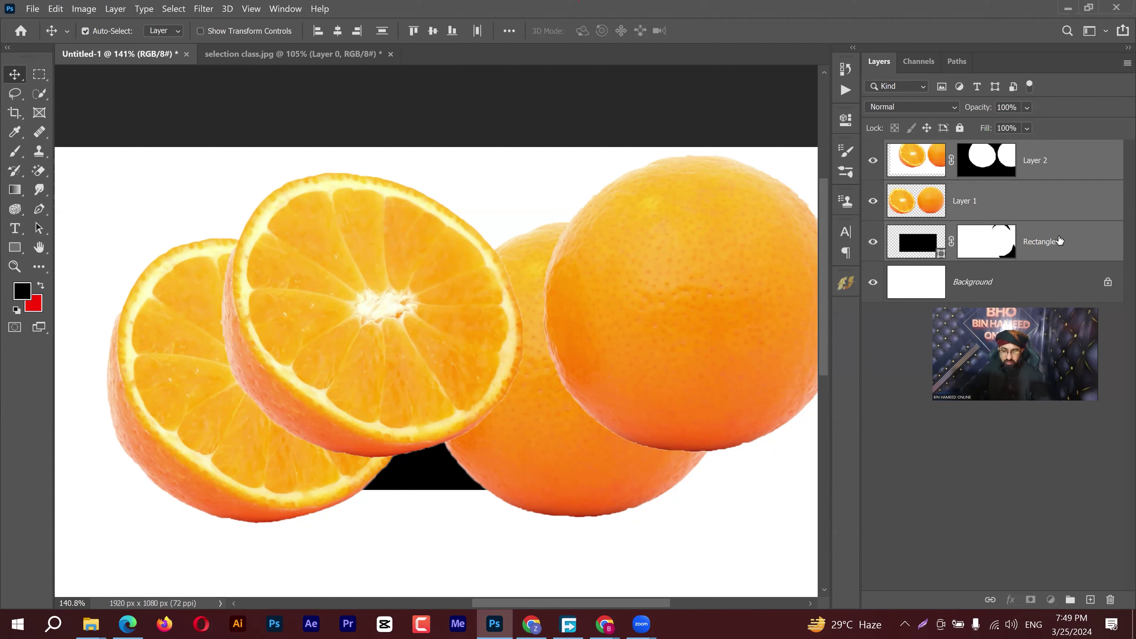
pyautogui.keyDown('ctrl'); pyautogui.click(1059, 241); pyautogui.keyUp('ctrl')
pyautogui.press('Delete')
# Delete the layer mask from the Rectangle 1 layer
pyautogui.click(993, 172)
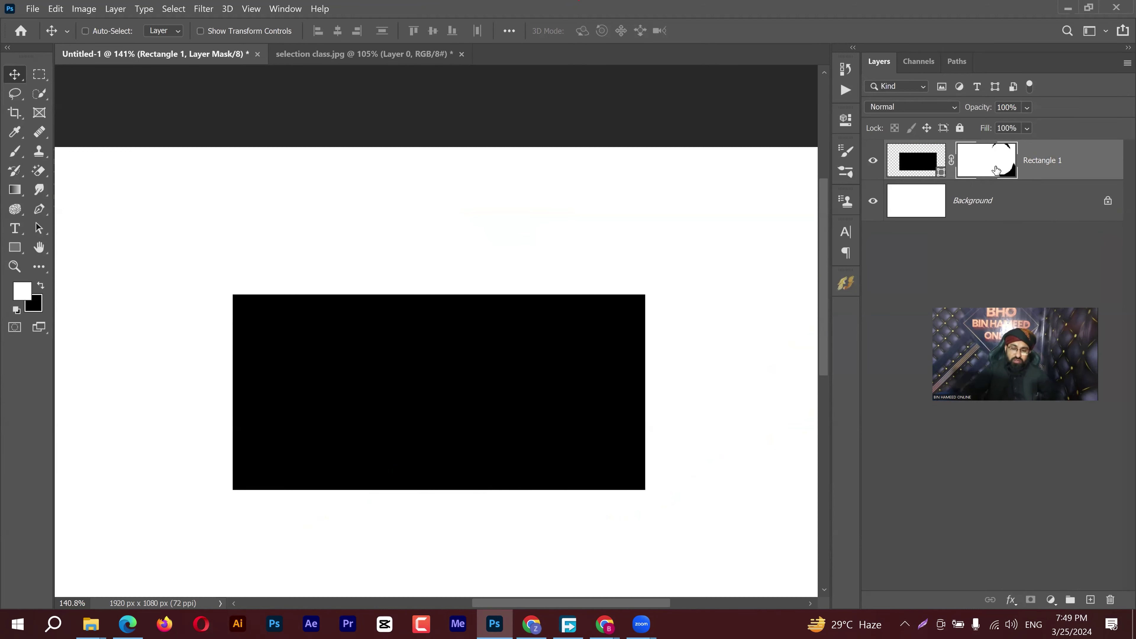
pyautogui.rightClick(997, 170)
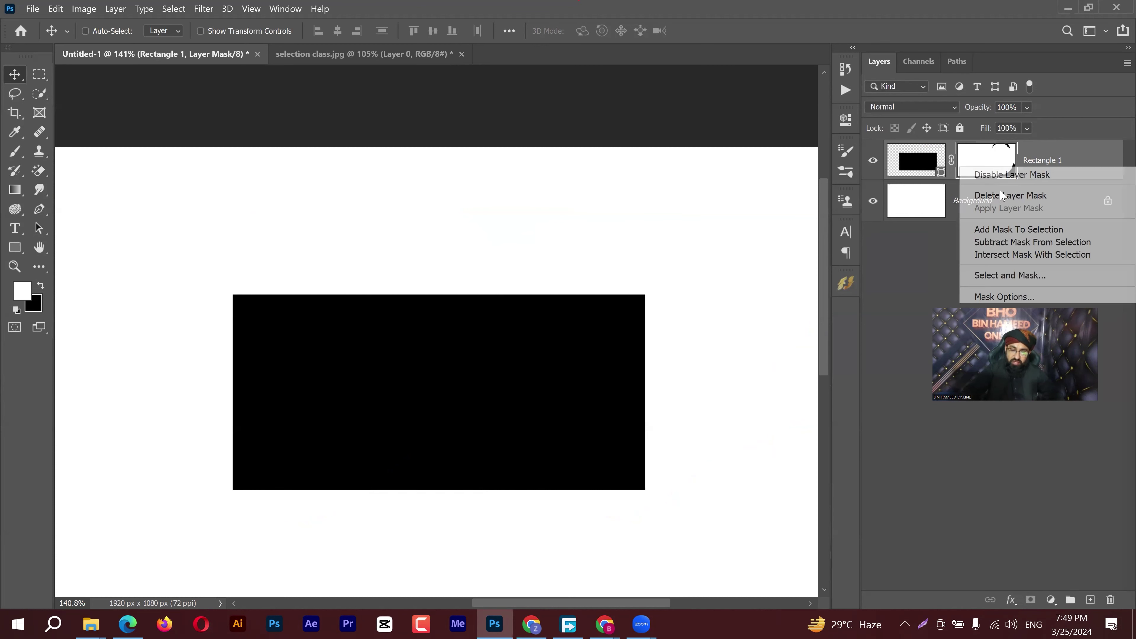
pyautogui.click(1001, 200)
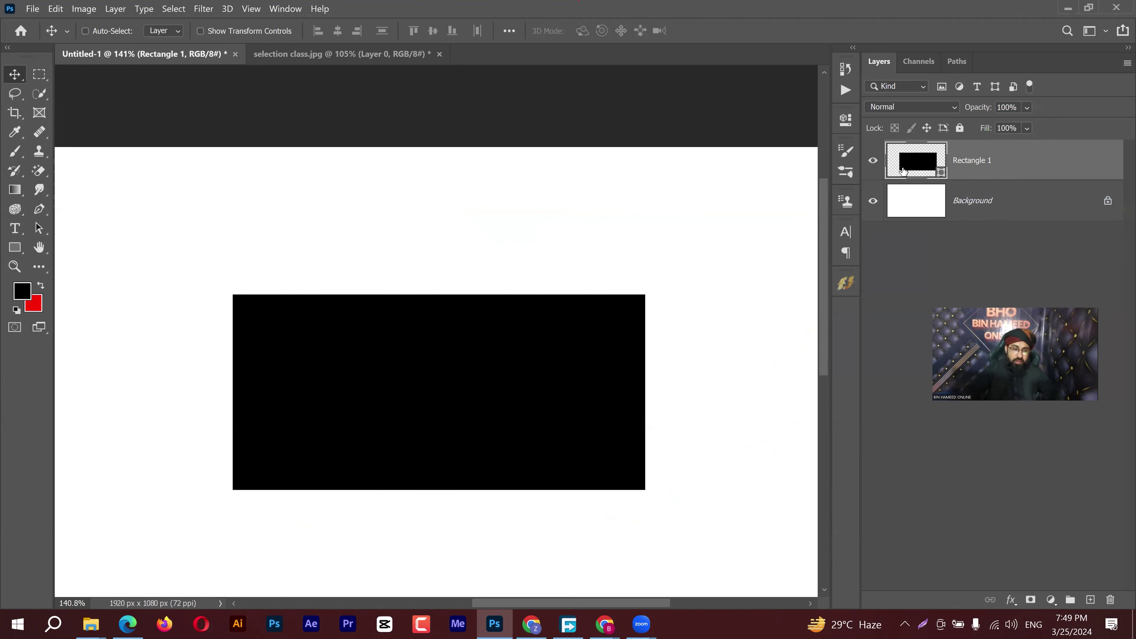
# Apply the layer mask permanently to the oranges layer in selection class.jpg, and undo it
pyautogui.hotkey('ctrl', 'Tab')
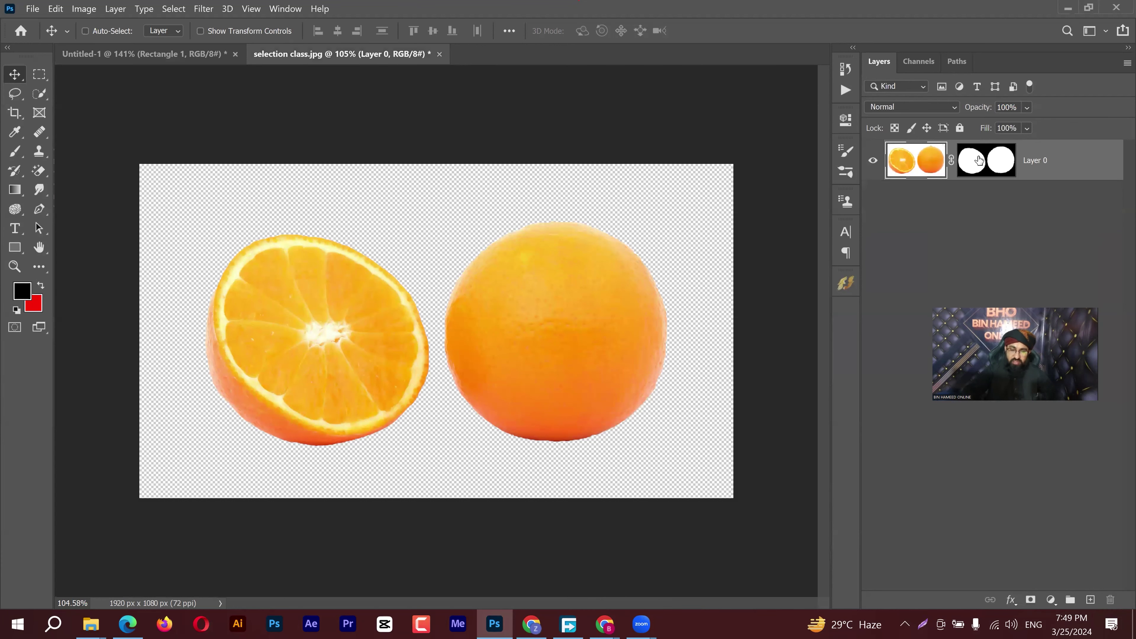
pyautogui.click(979, 162)
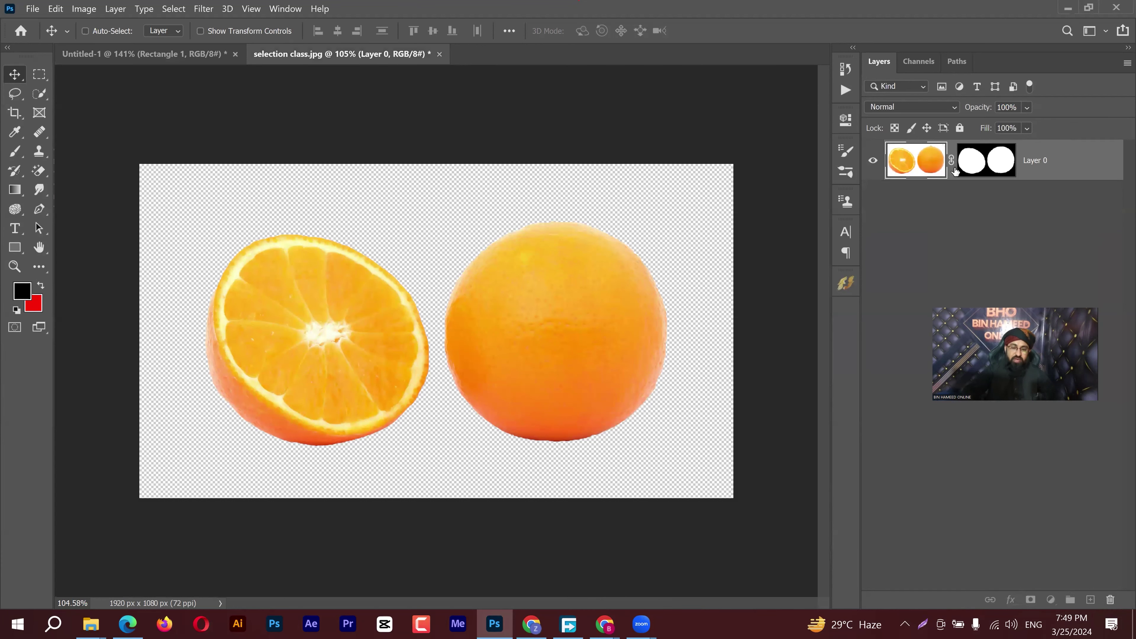
pyautogui.rightClick(979, 164)
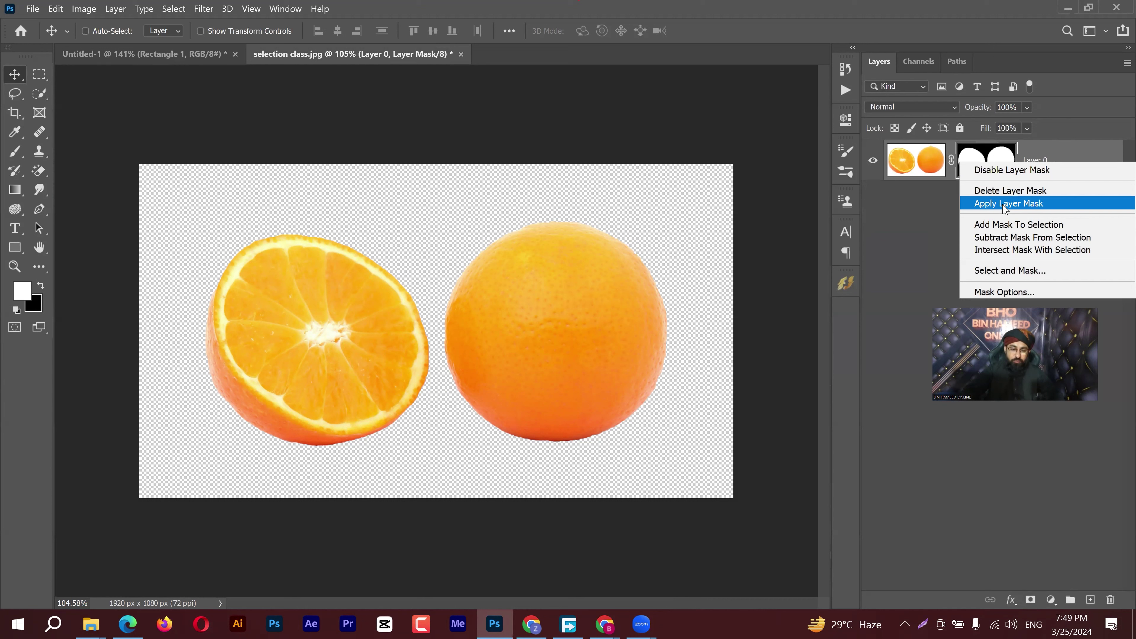
pyautogui.click(881, 236)
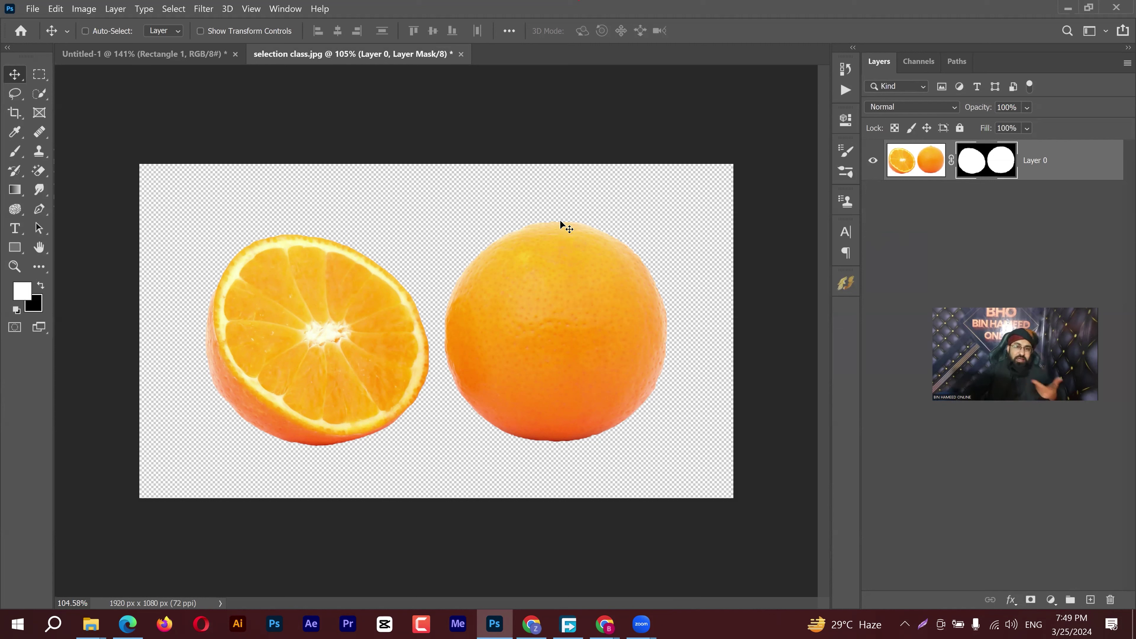
pyautogui.rightClick(993, 161)
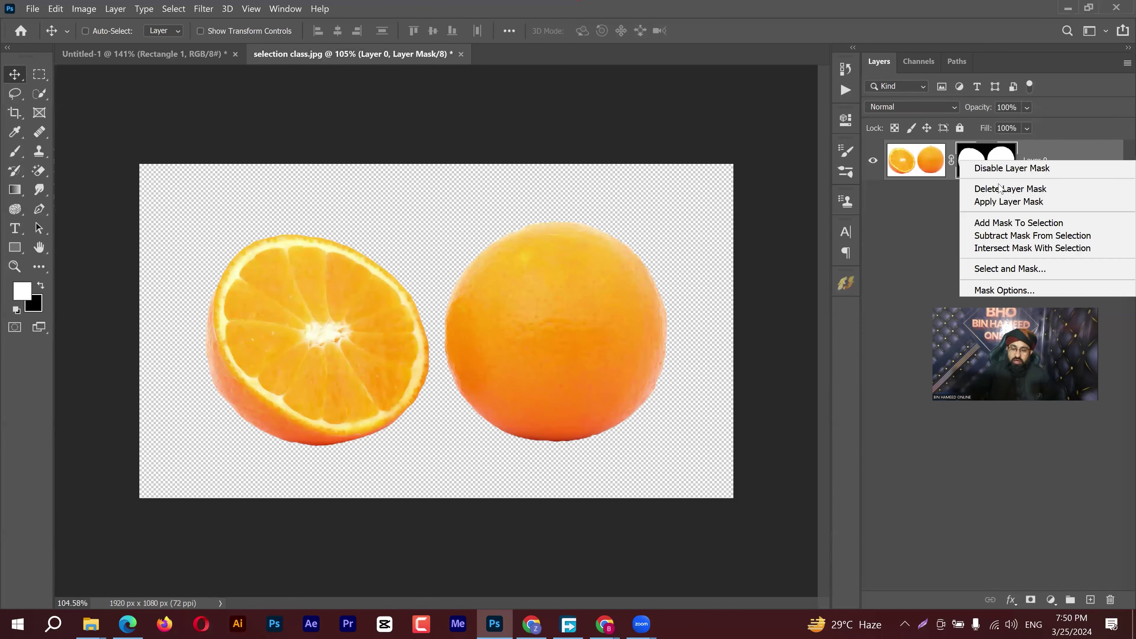
pyautogui.click(1006, 203)
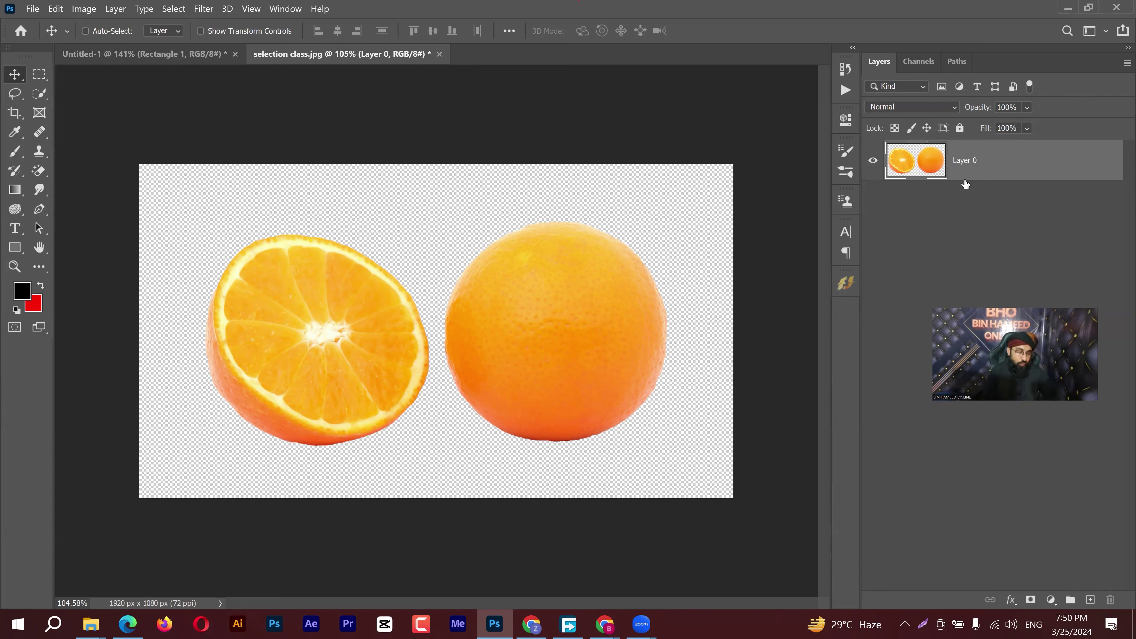
pyautogui.hotkey('ctrl', 'z')
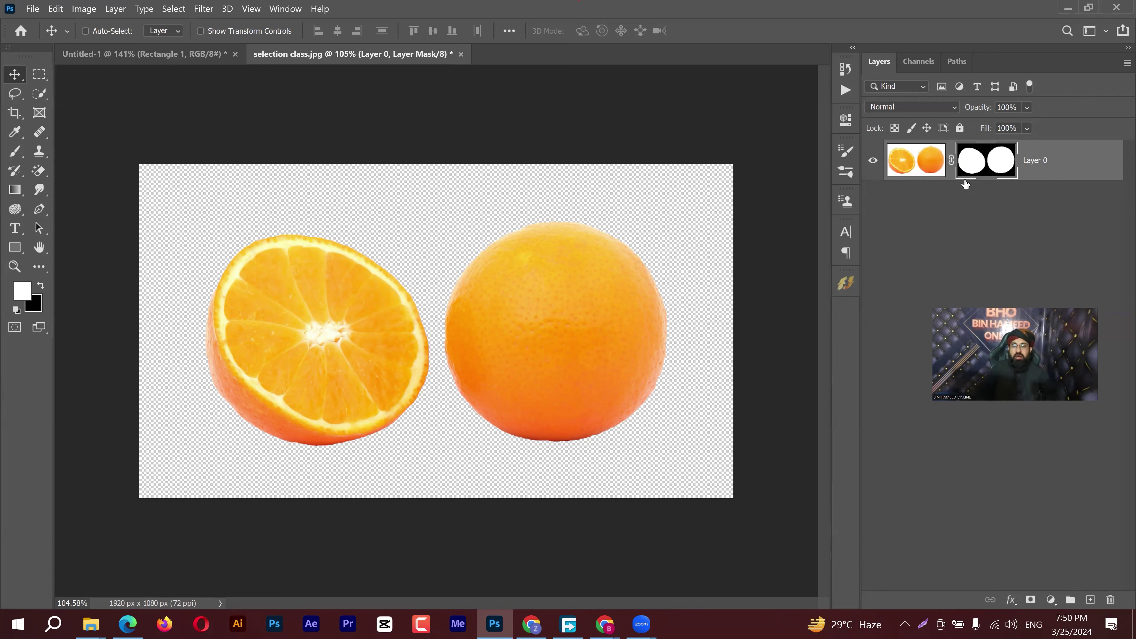
# Convert the masked oranges layer to a Smart Object, open its contents to check the mask, and close them
pyautogui.rightClick(1075, 161)
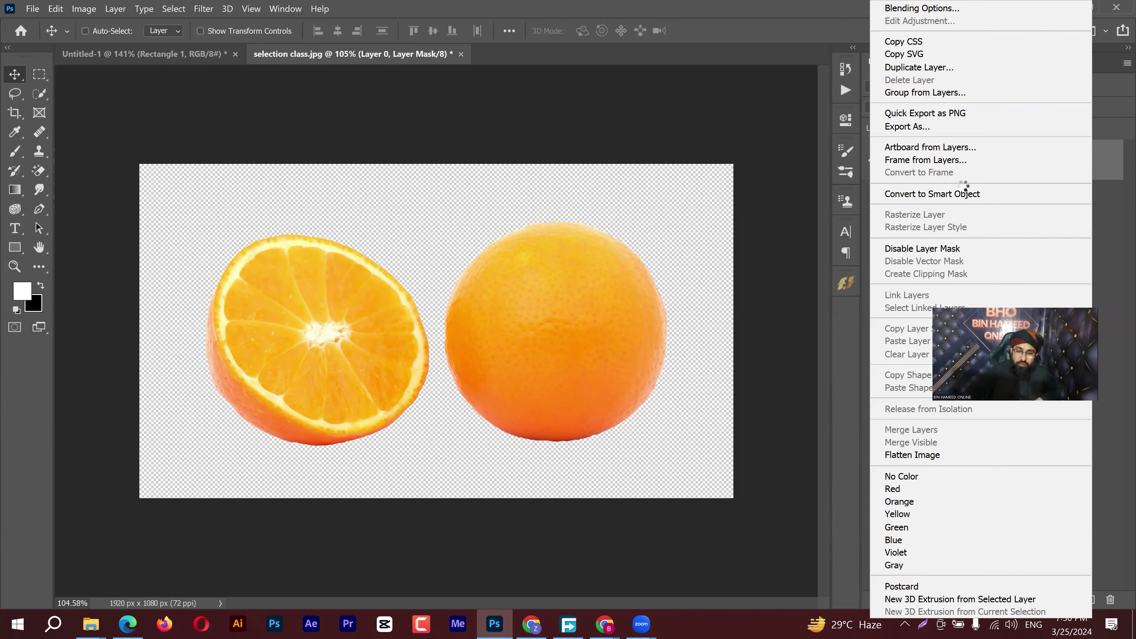
pyautogui.click(949, 195)
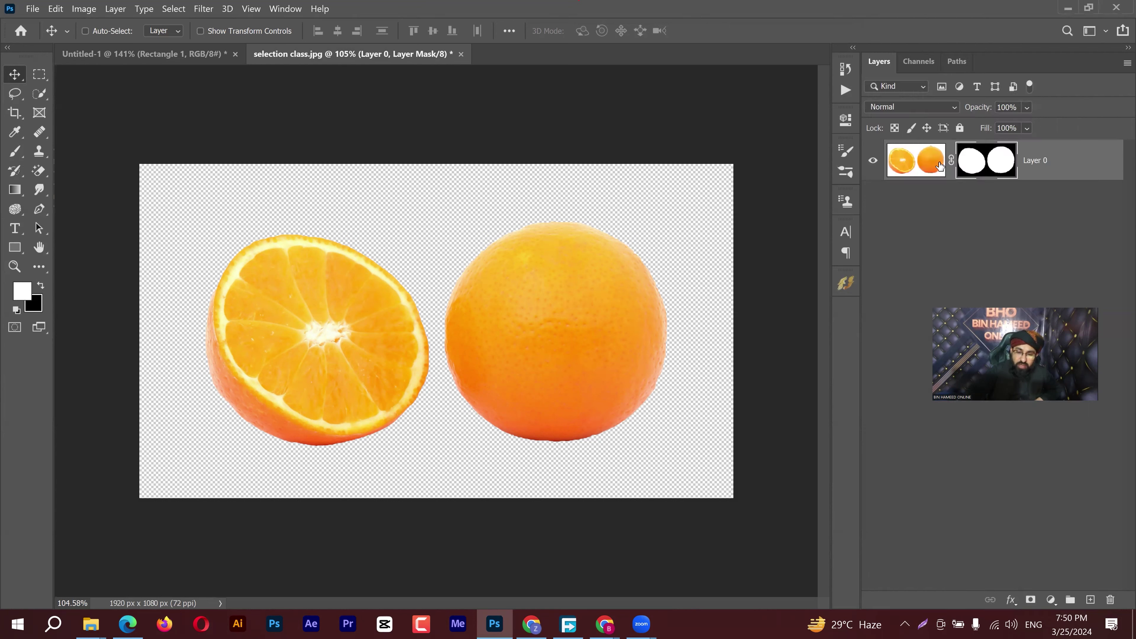
pyautogui.doubleClick(925, 167)
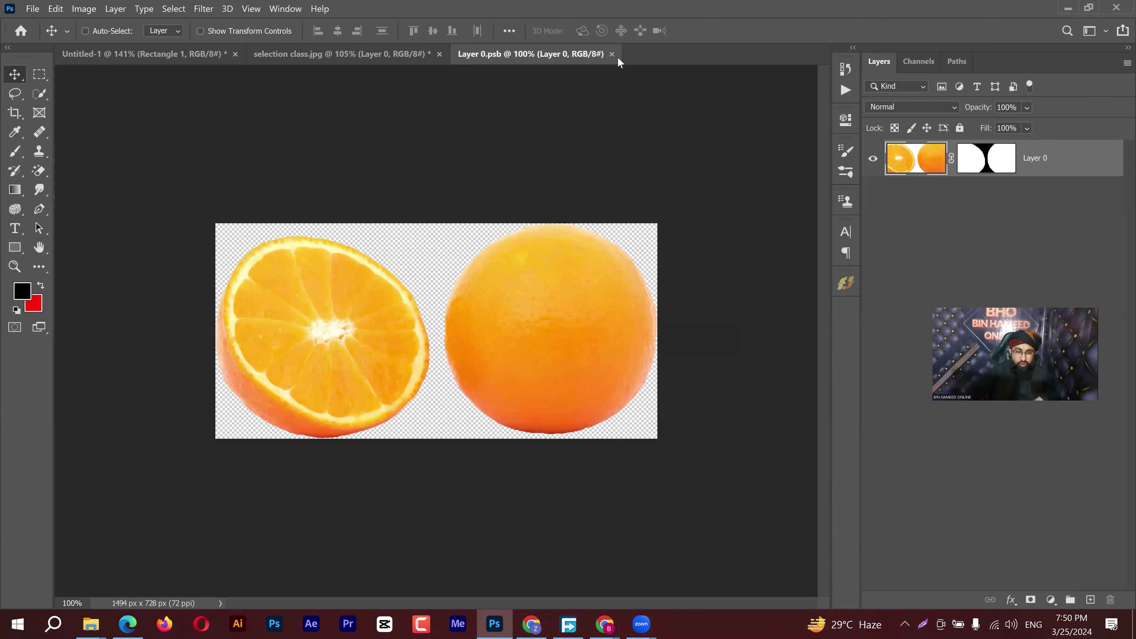
pyautogui.click(611, 54)
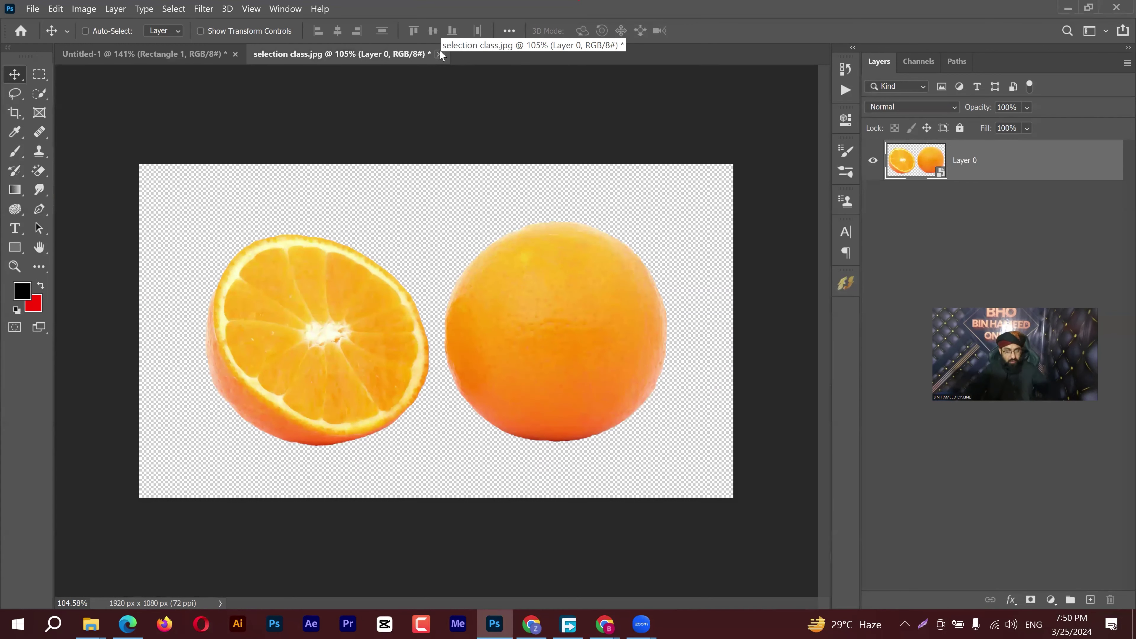
# Add the placeholder text "Lorem Ipsum" at 210 pt in Untitled-1 and place it above the black rectangle
pyautogui.click(221, 59)
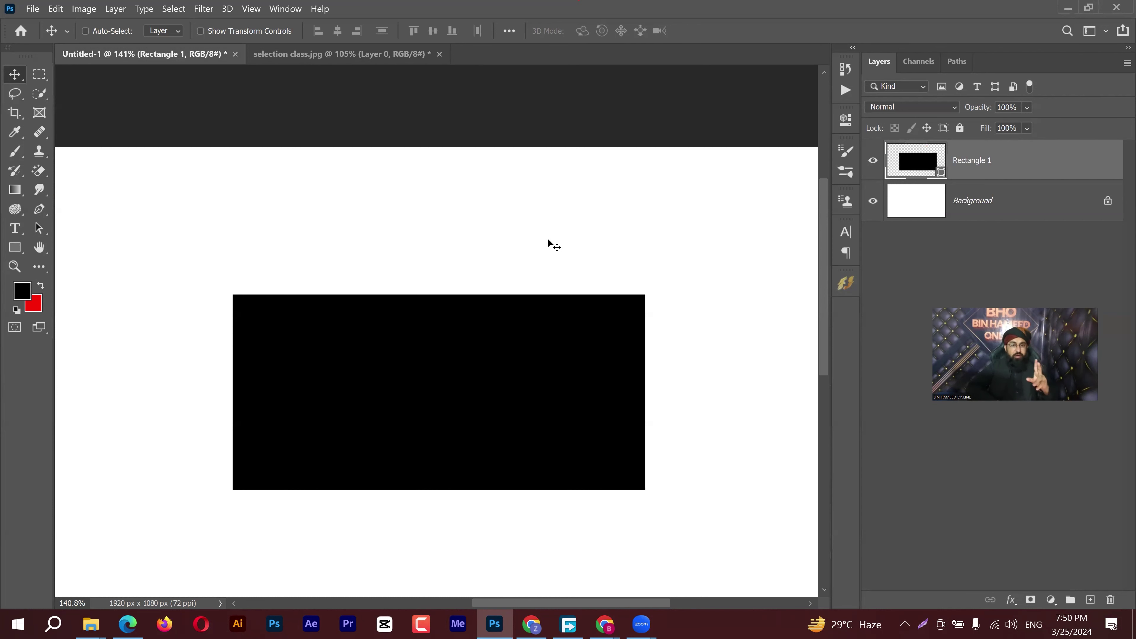
pyautogui.click(15, 230)
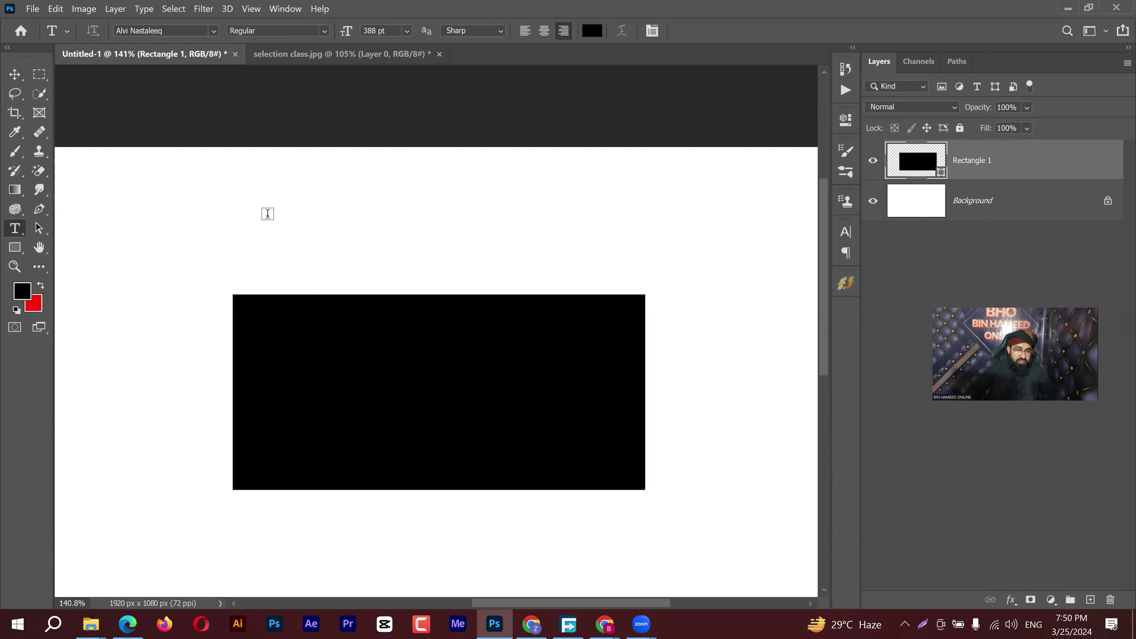
pyautogui.click(268, 214)
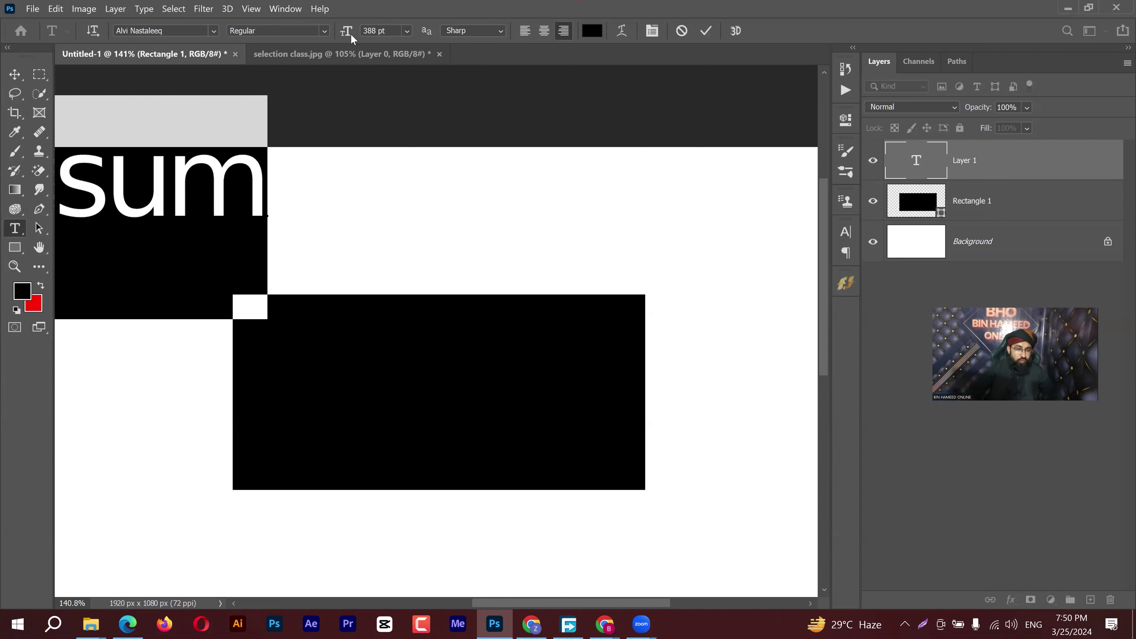
pyautogui.moveTo(347, 33); pyautogui.dragTo(181, 56)
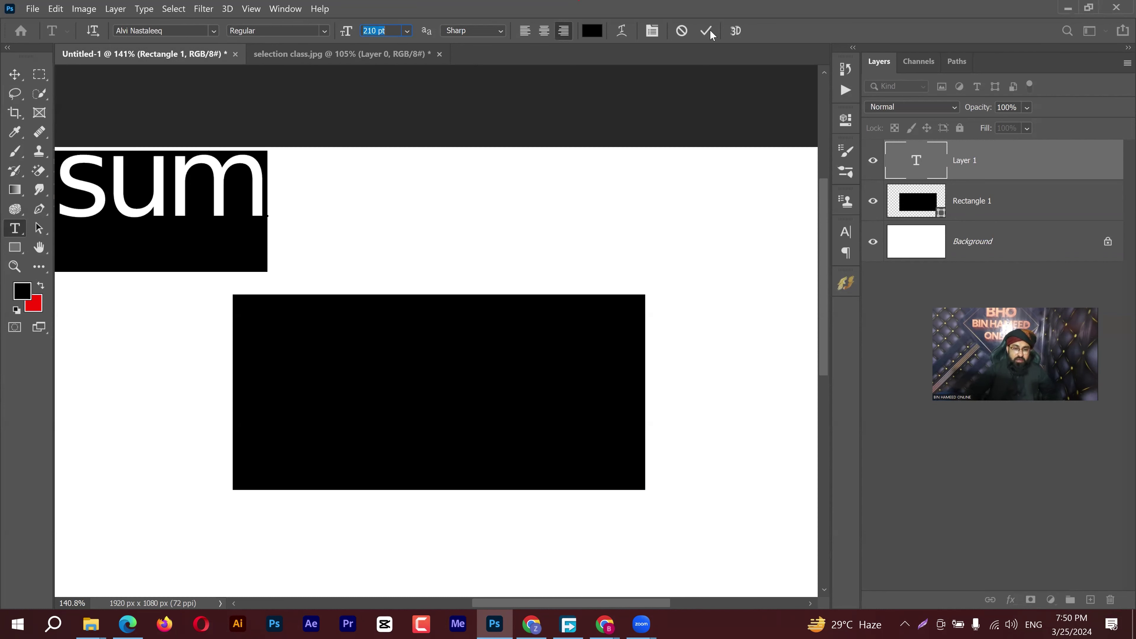
pyautogui.click(707, 31)
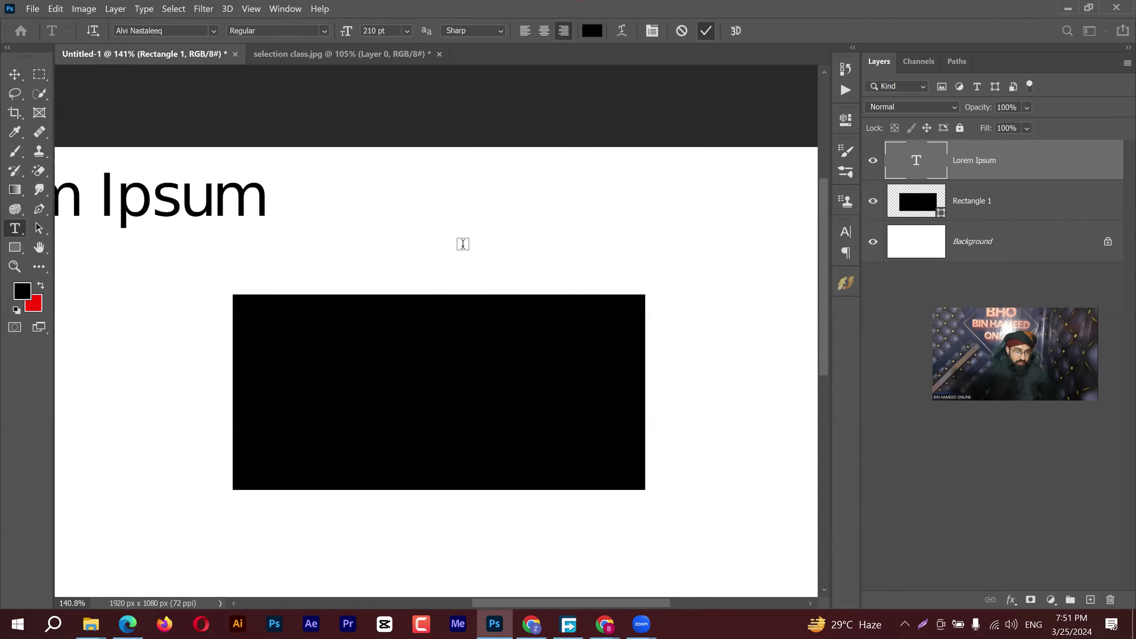
pyautogui.press('v')
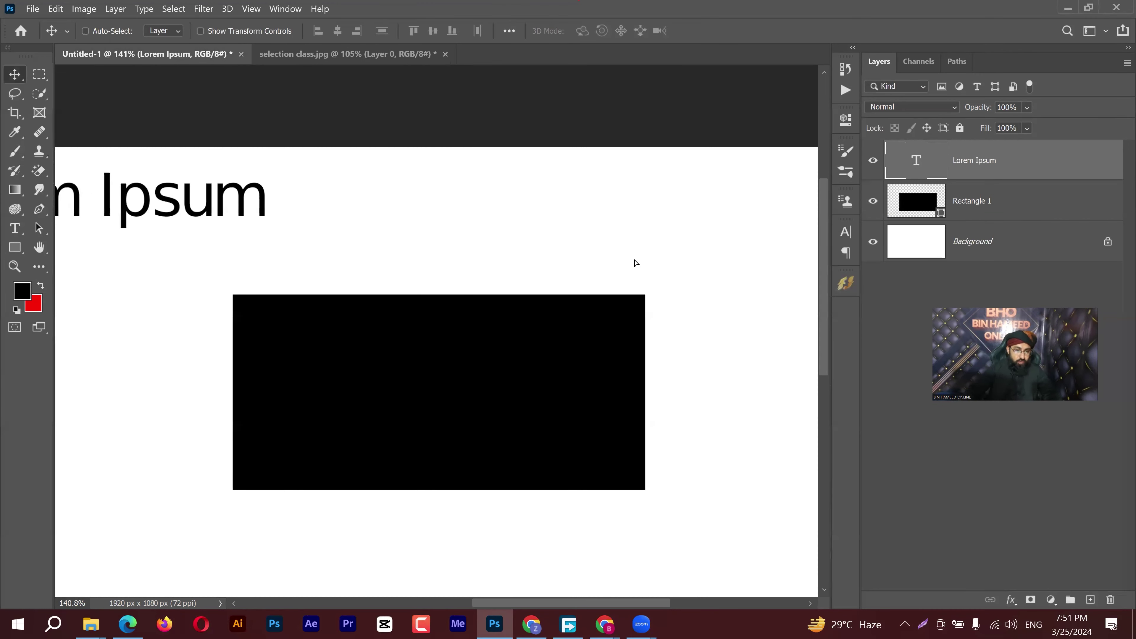
pyautogui.moveTo(269, 210); pyautogui.dragTo(629, 248)
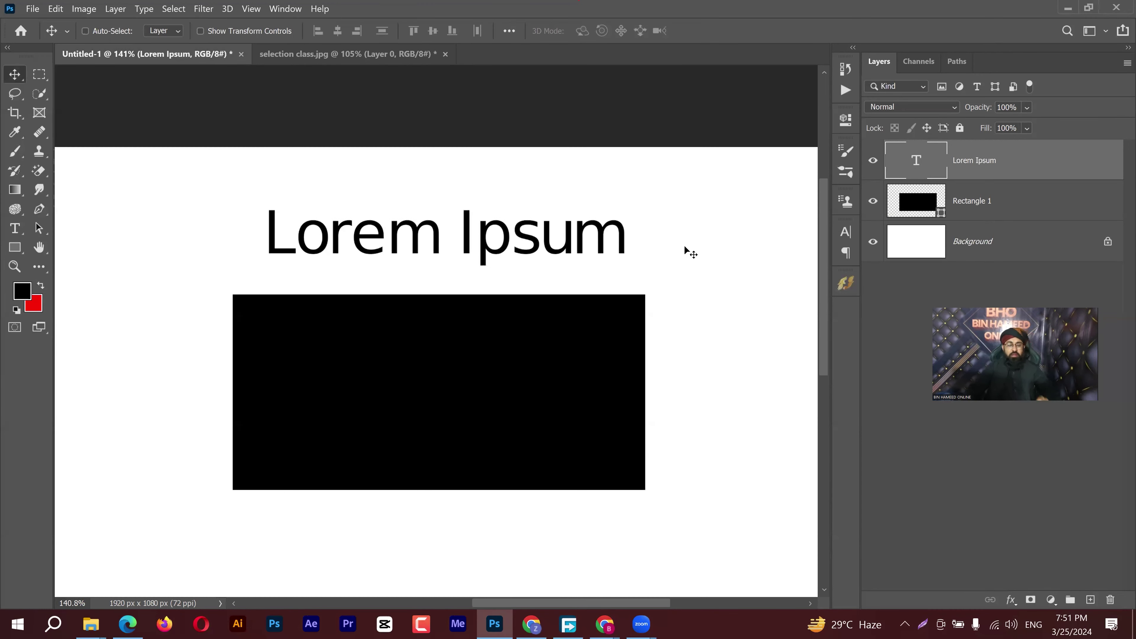
# Add a layer mask to the Lorem Ipsum text layer and choose the Brush tool to paint on it
pyautogui.click(1030, 600)
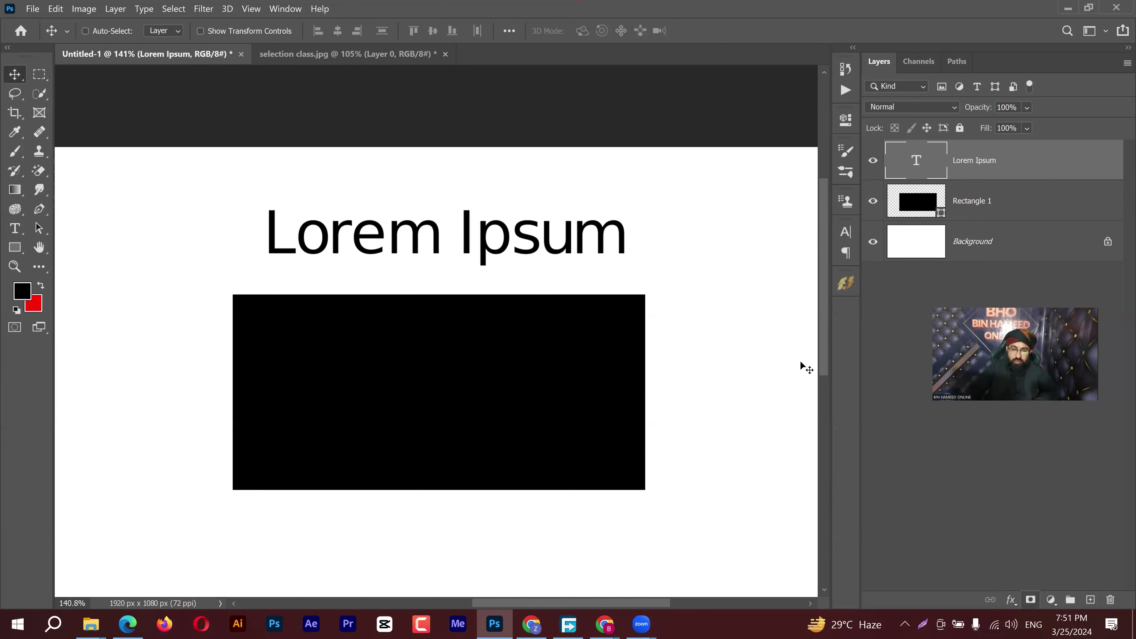
pyautogui.click(15, 152)
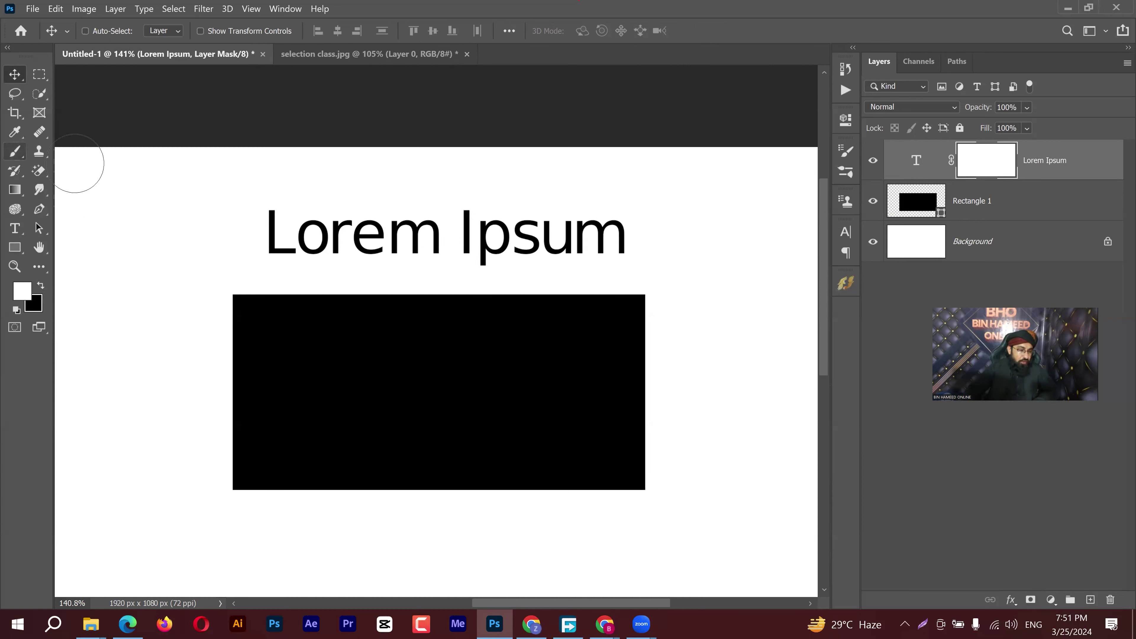
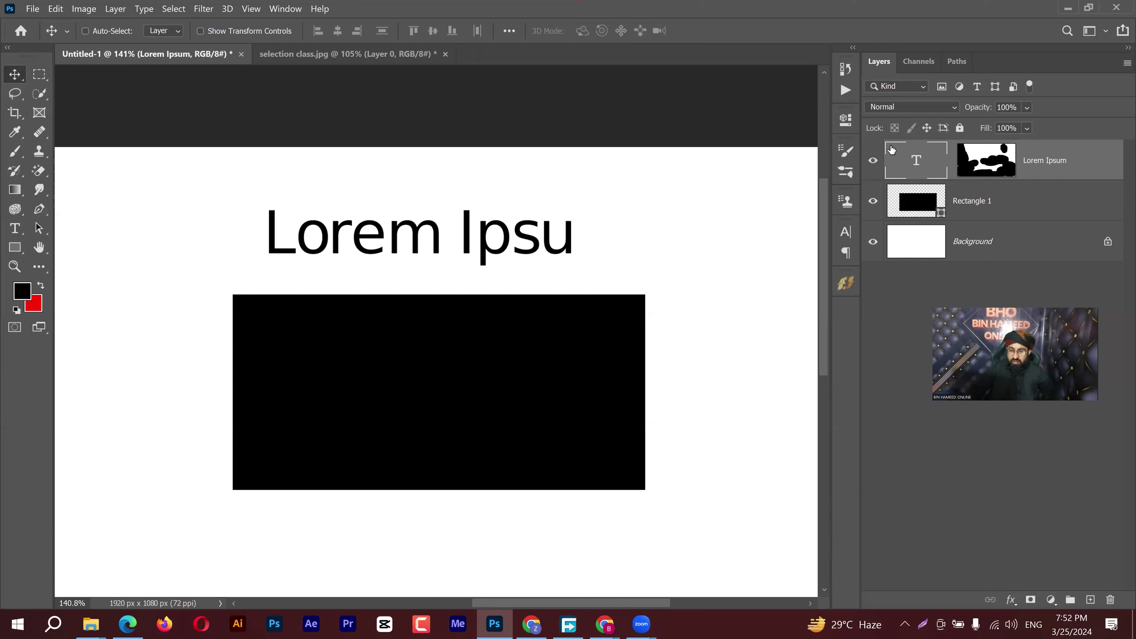
# Move the Lorem Ipsum text independently of its unlinked mask, down past the black rectangle and back to just above it
pyautogui.click(984, 166)
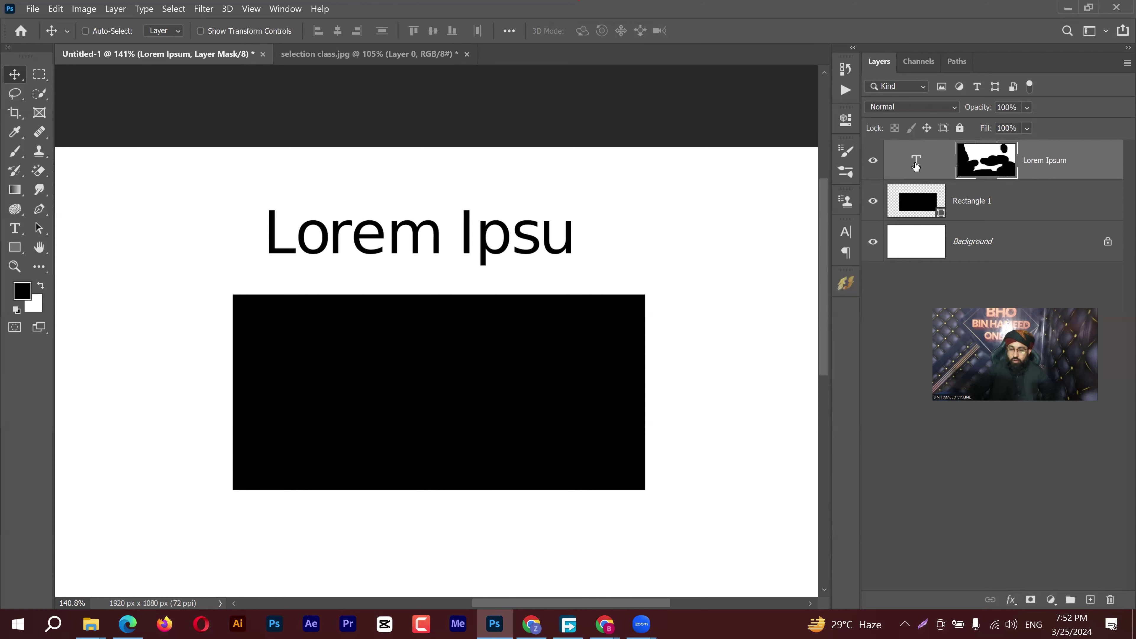
pyautogui.click(939, 164)
pyautogui.moveTo(476, 238); pyautogui.dragTo(423, 237)
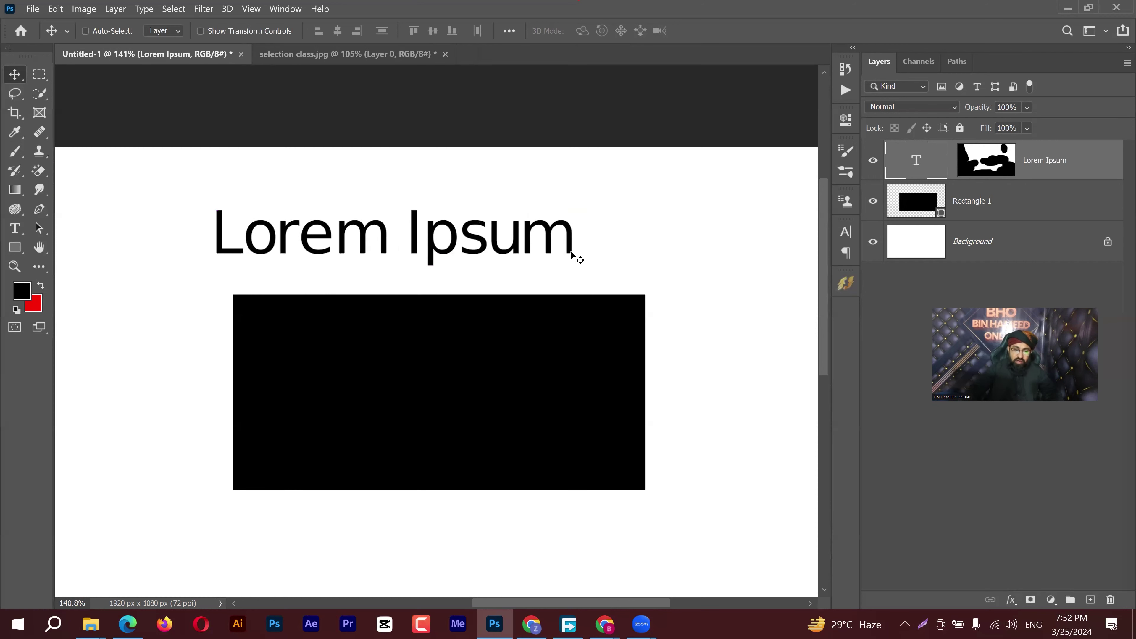
pyautogui.moveTo(502, 288); pyautogui.dragTo(506, 528)
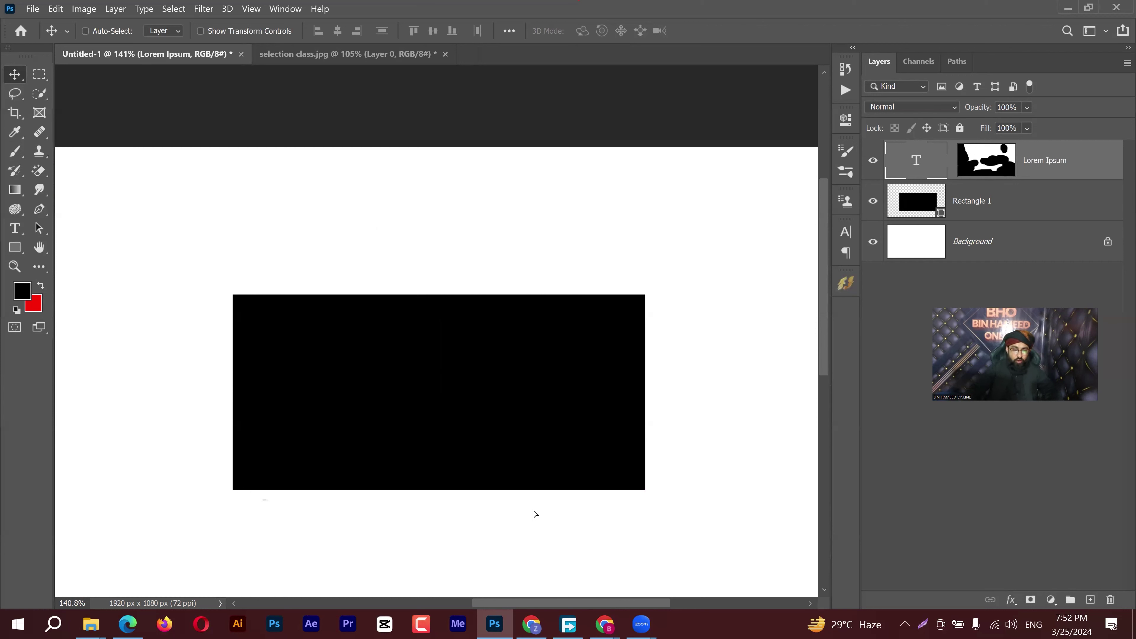
pyautogui.moveTo(506, 382); pyautogui.dragTo(497, 340)
pyautogui.moveTo(486, 263); pyautogui.dragTo(517, 233)
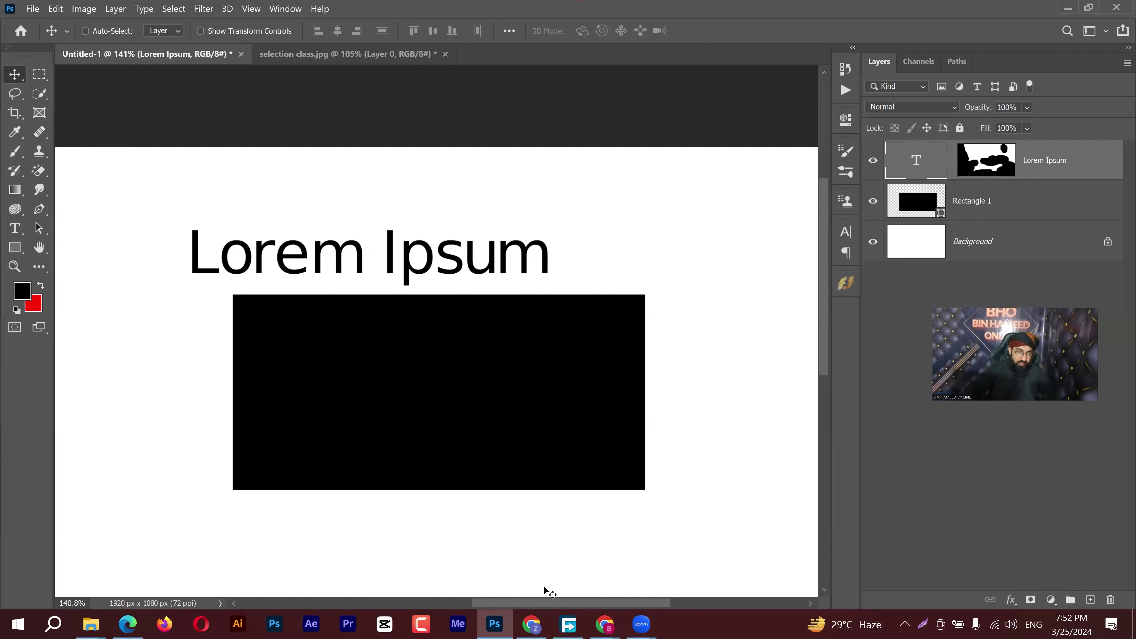
# Switch to Chrome, search the web for "freepik" and open the Freepik website
pyautogui.moveTo(536, 624)
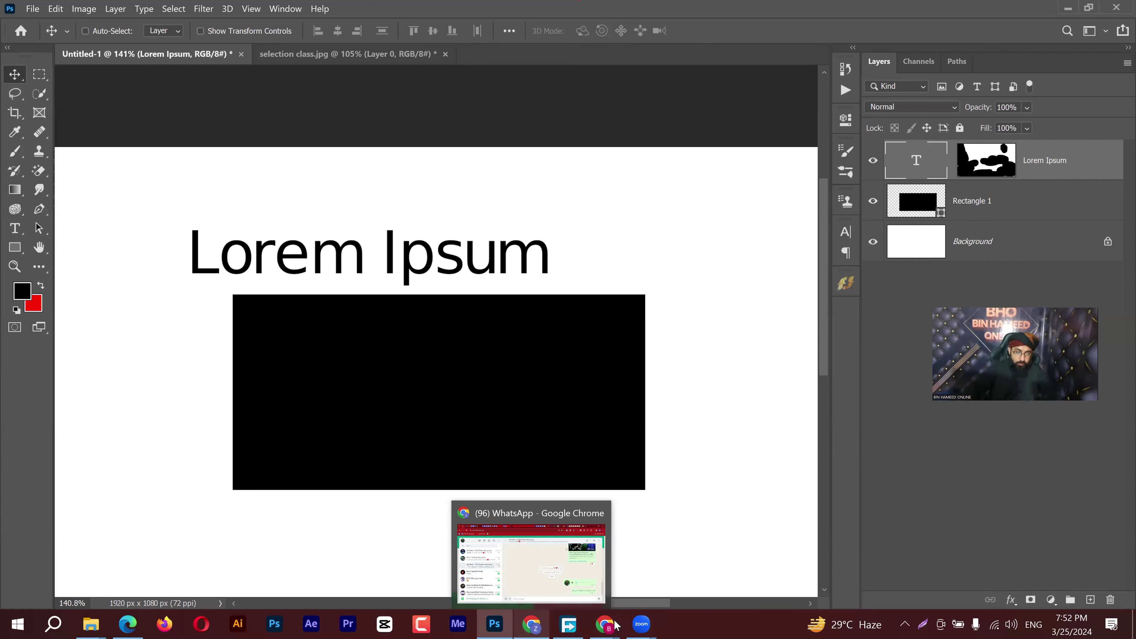
pyautogui.moveTo(605, 625)
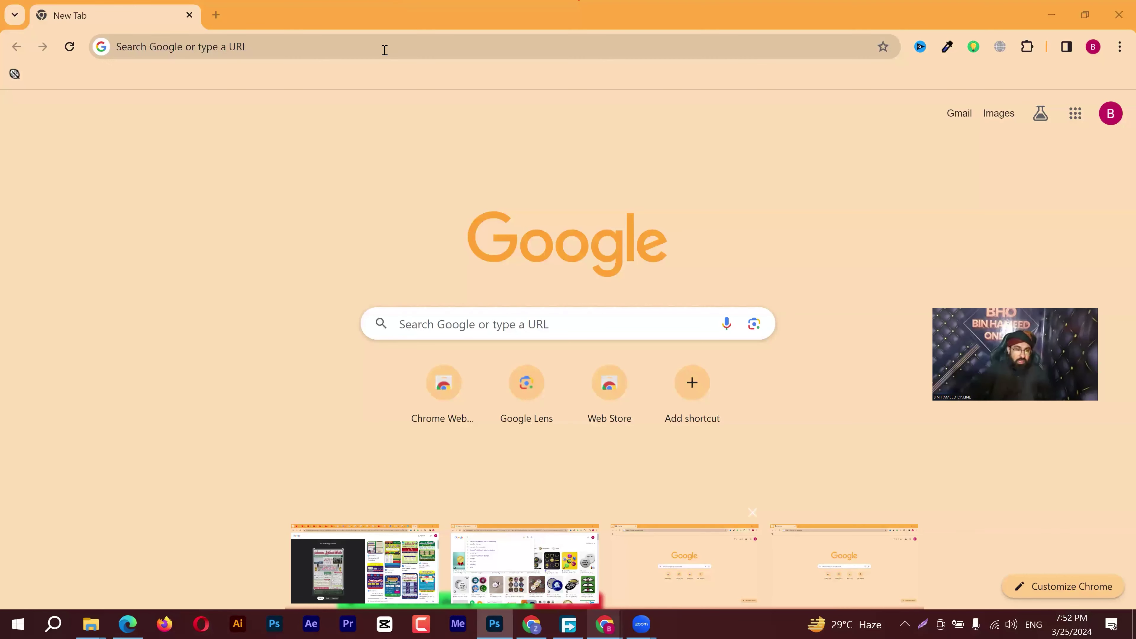
pyautogui.click(385, 50)
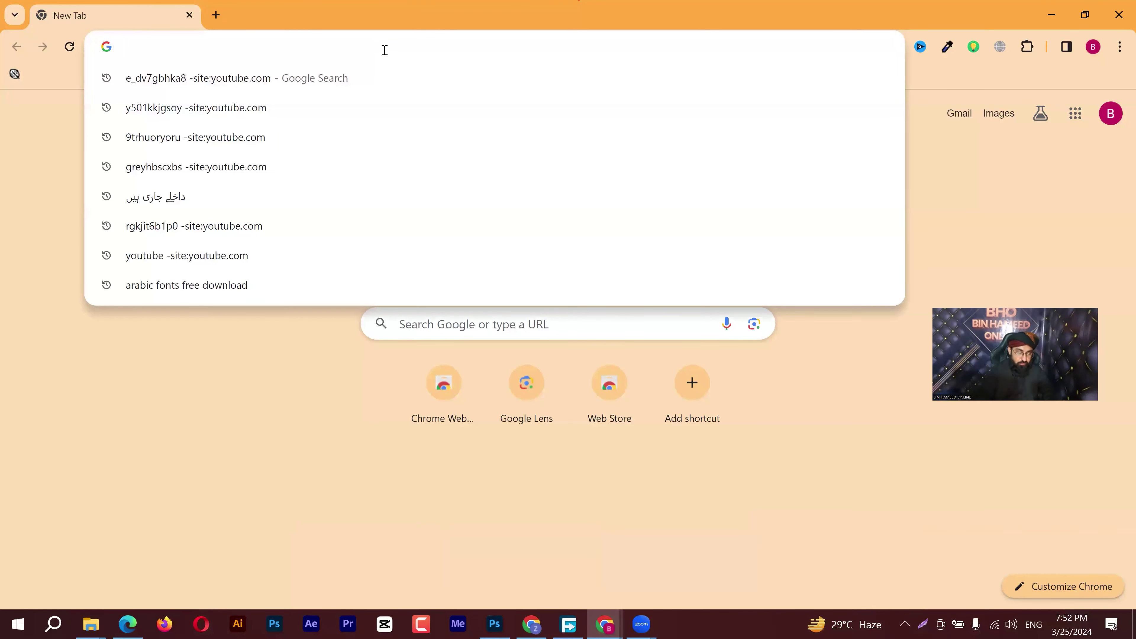
pyautogui.write('freepike')
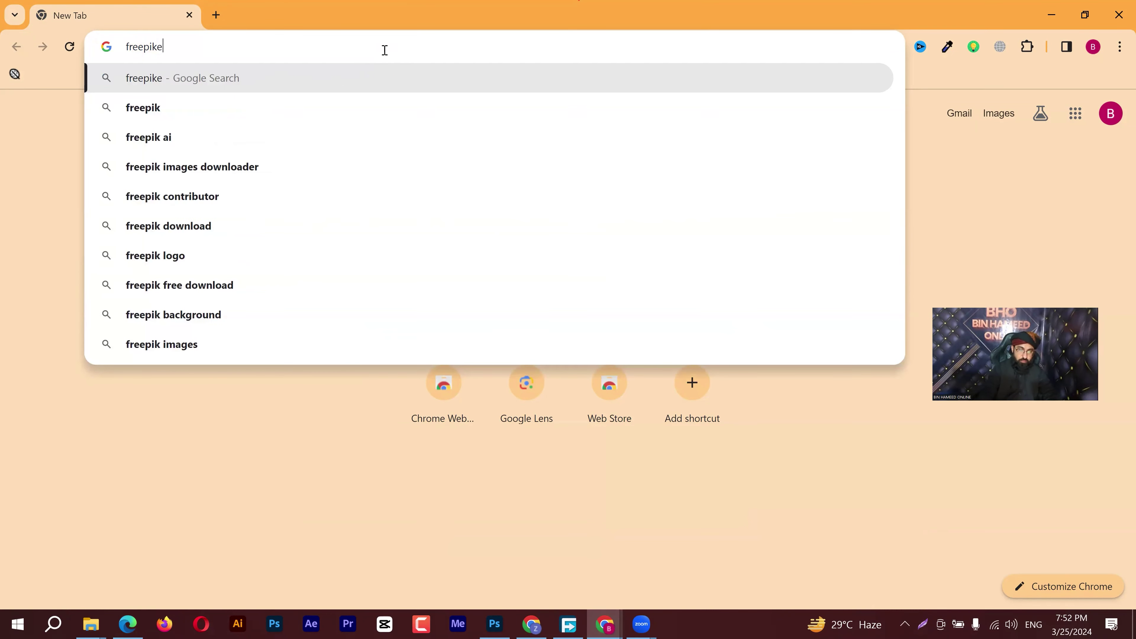
pyautogui.press('BackSpace')
pyautogui.press('Return')
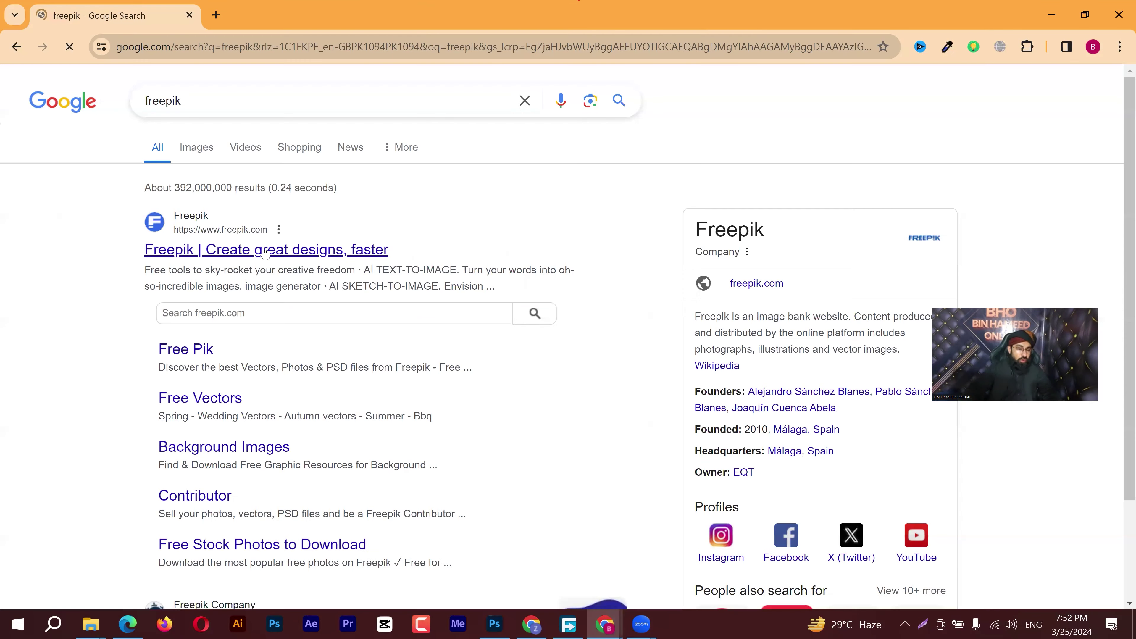
pyautogui.click(266, 249)
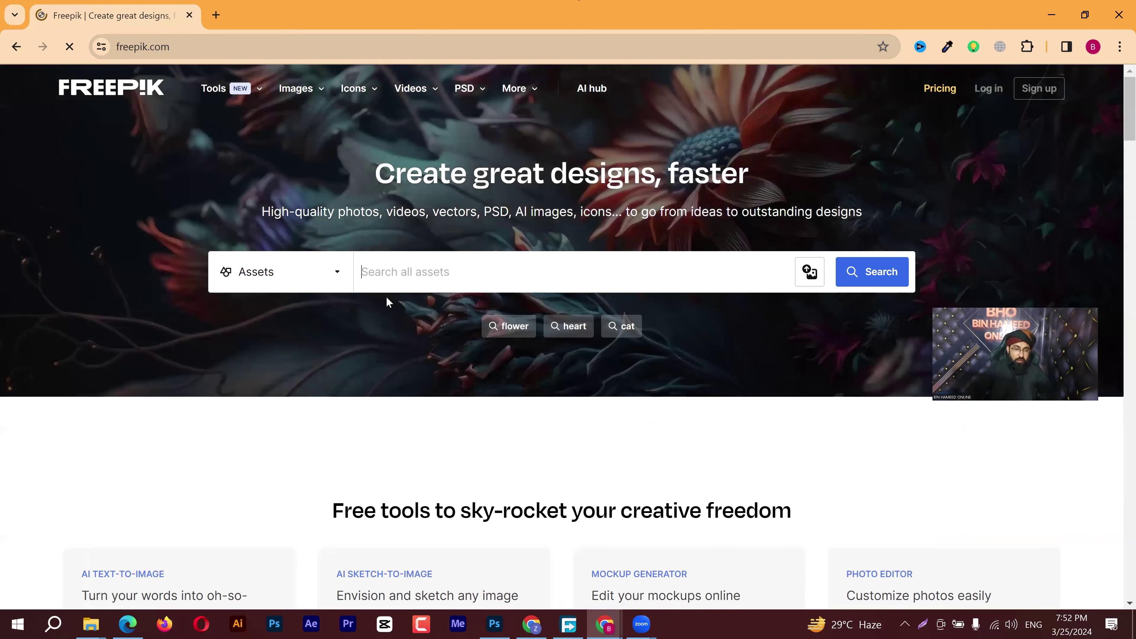
# Search Freepik for "poster" and look over the first designs in the results
pyautogui.scroll(-3, 430, 129)
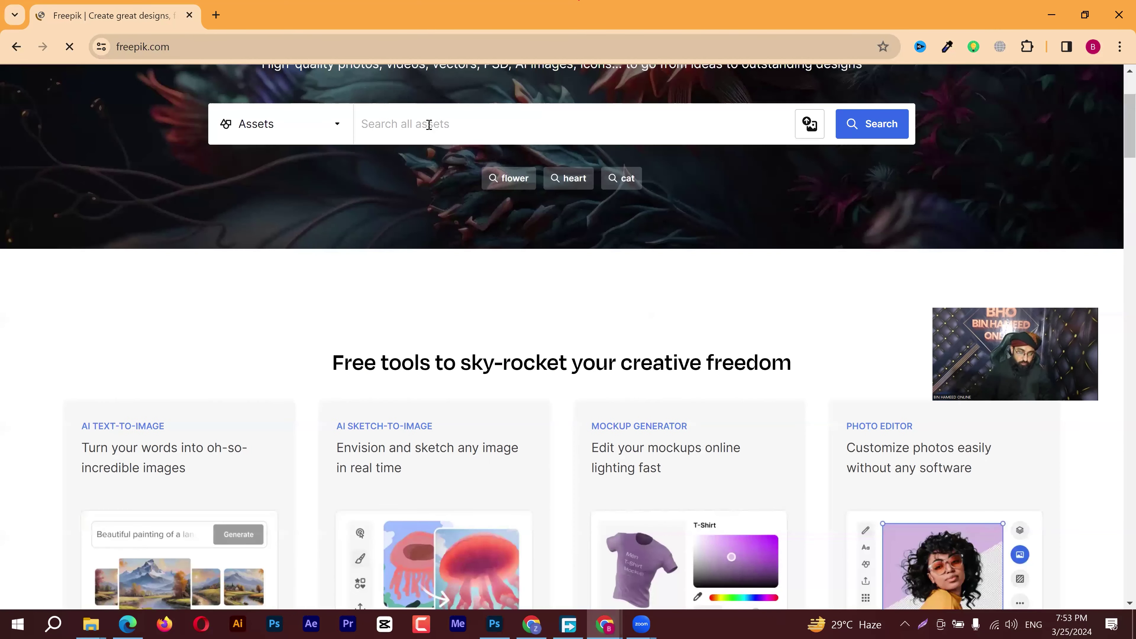
pyautogui.click(428, 125)
pyautogui.write('p')
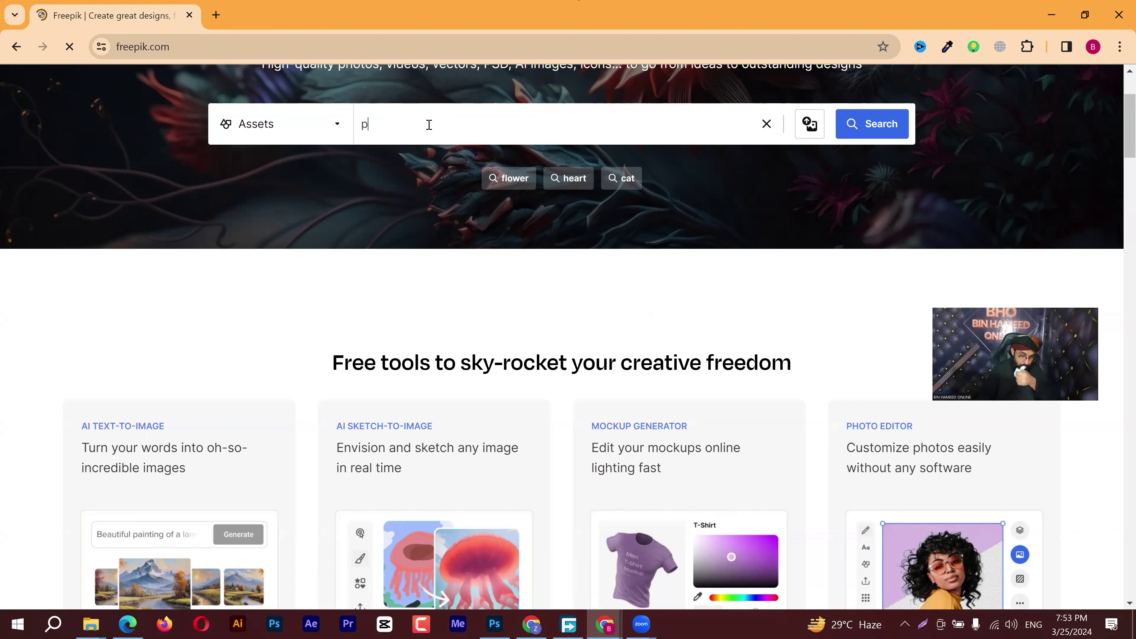
pyautogui.write('ost')
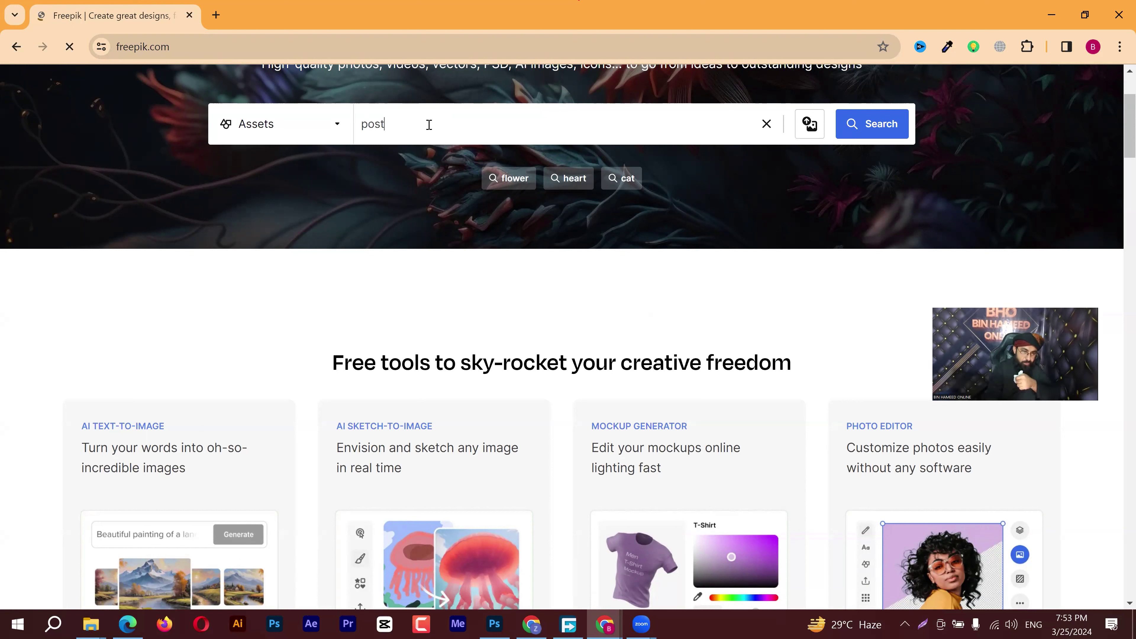
pyautogui.write('er')
pyautogui.press('Return')
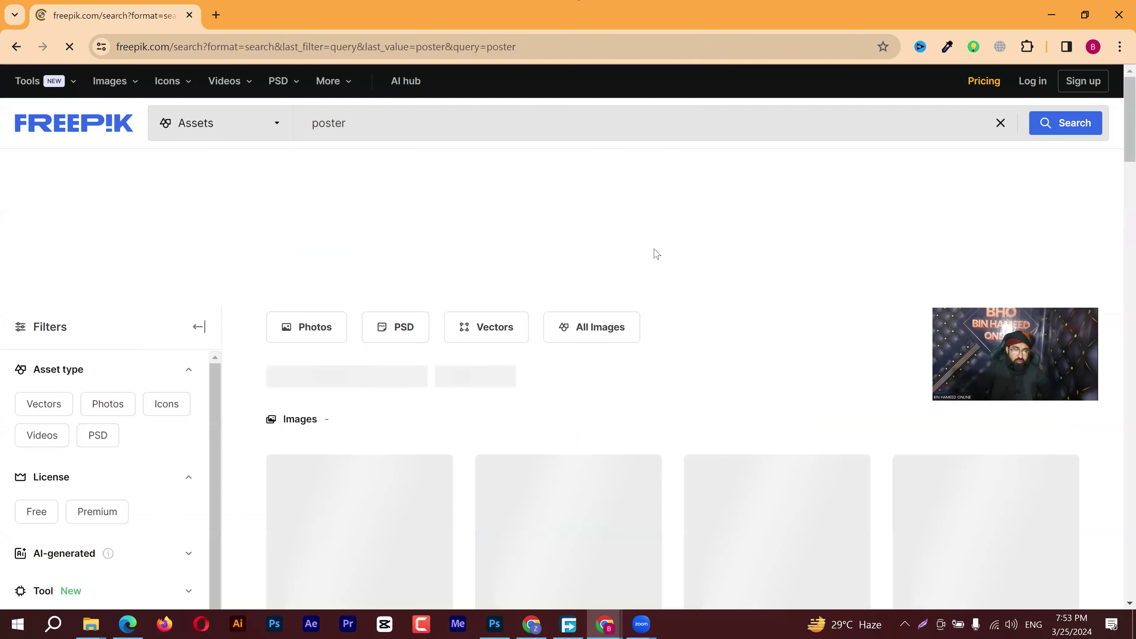
pyautogui.scroll(-3, 657, 252)
pyautogui.scroll(-1, 688, 214)
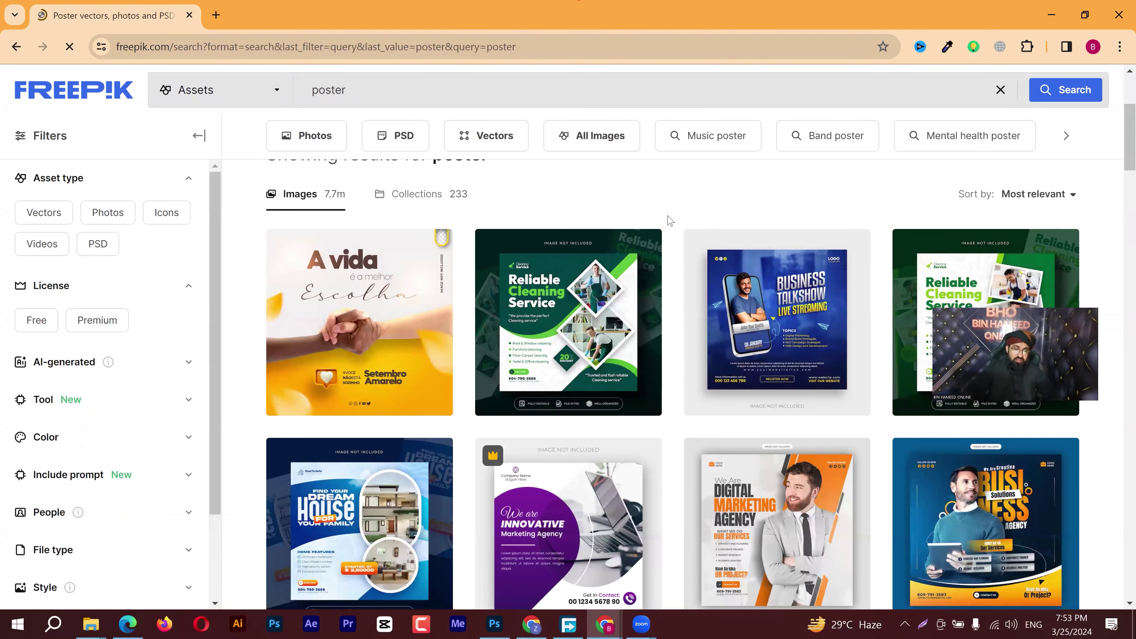
pyautogui.moveTo(323, 343)
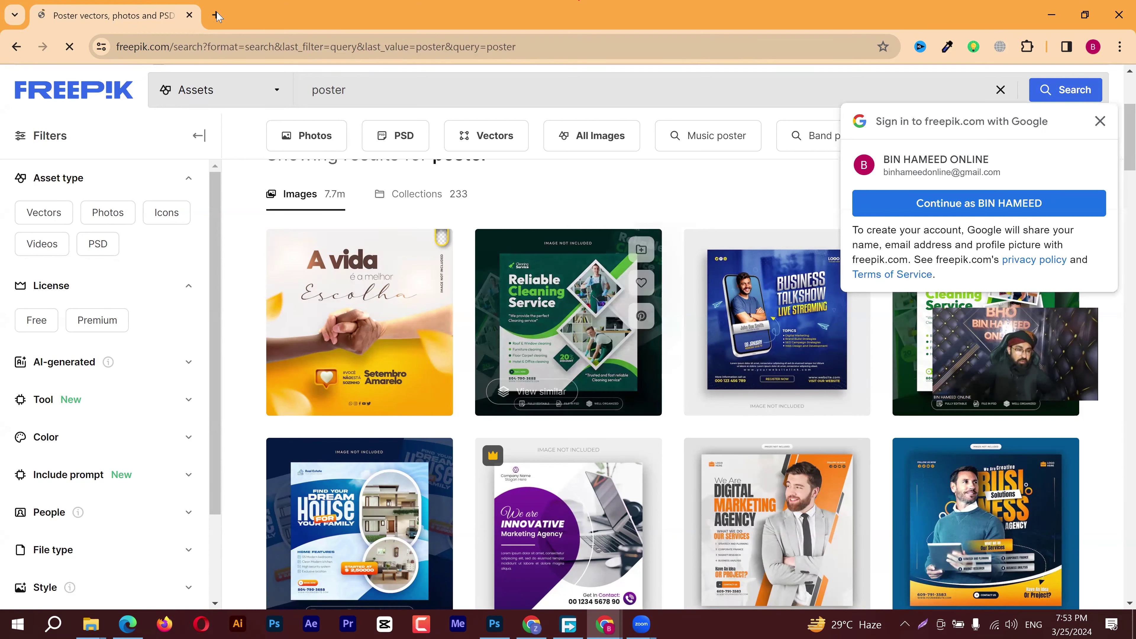
# Search the web for "hand shake image" in a new browser tab
pyautogui.hotkey('ctrl', 't')
pyautogui.click(302, 46)
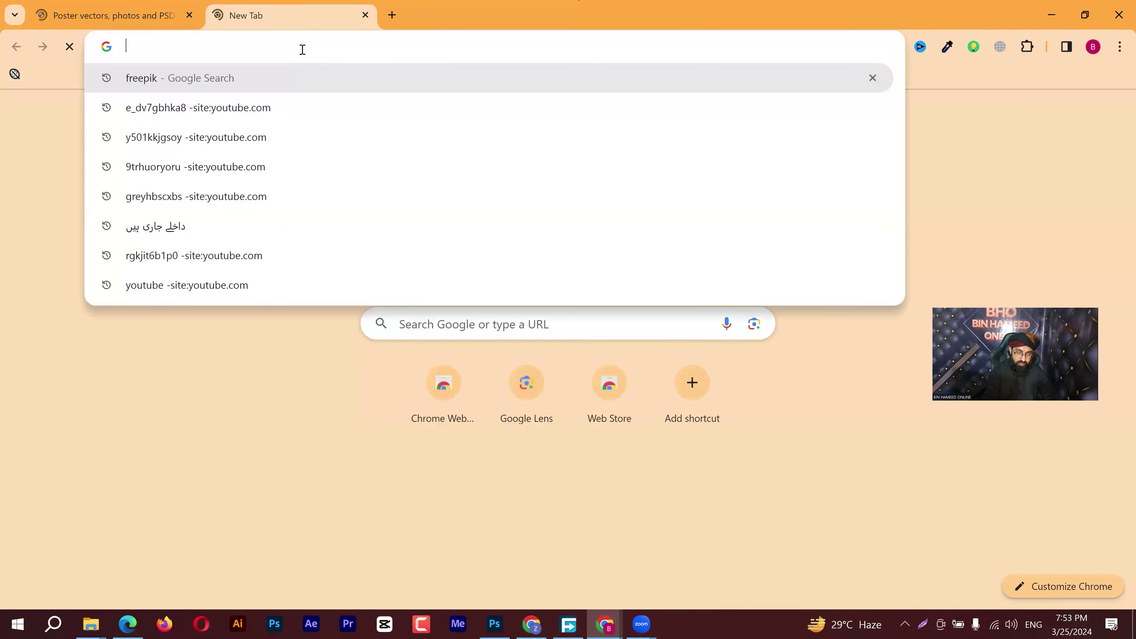
pyautogui.write('hand shake')
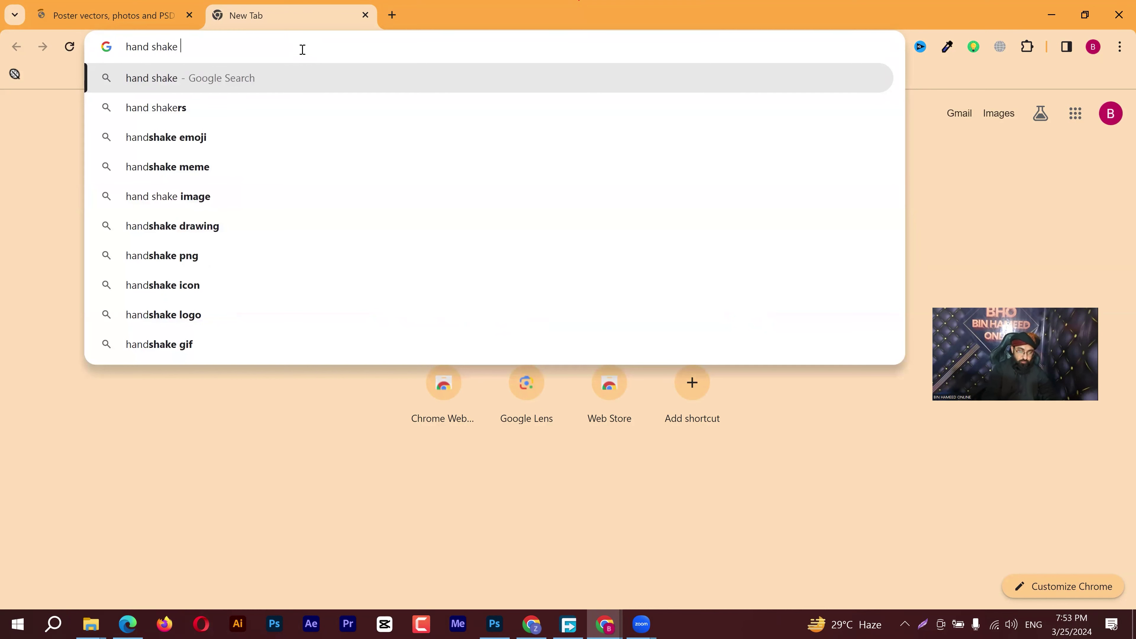
pyautogui.write(' ima')
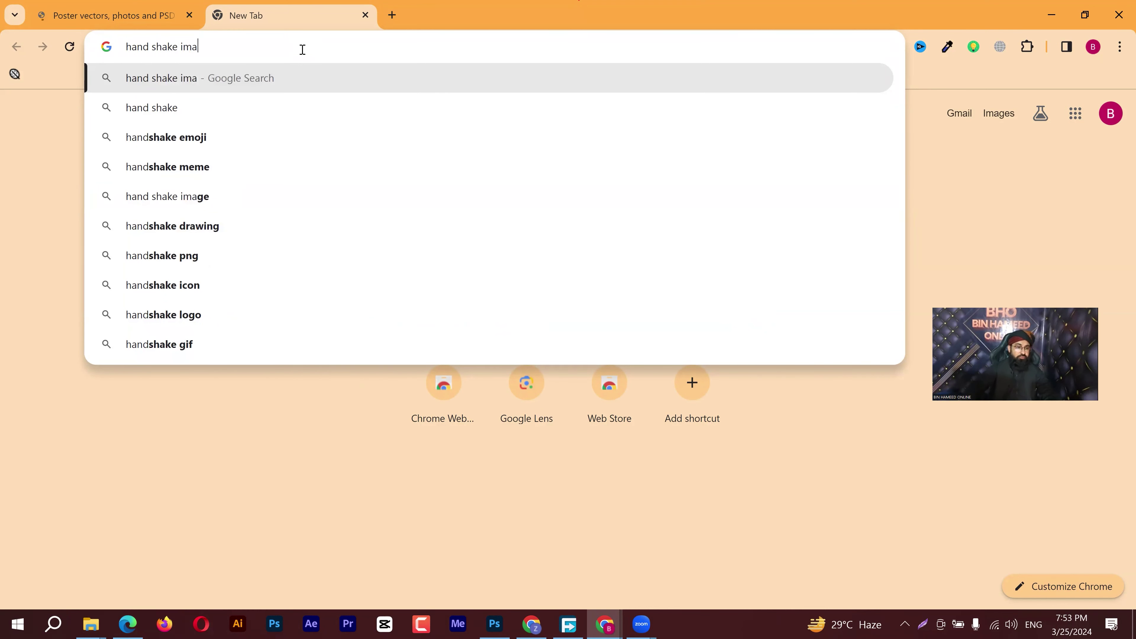
pyautogui.write('ge')
pyautogui.press('Return')
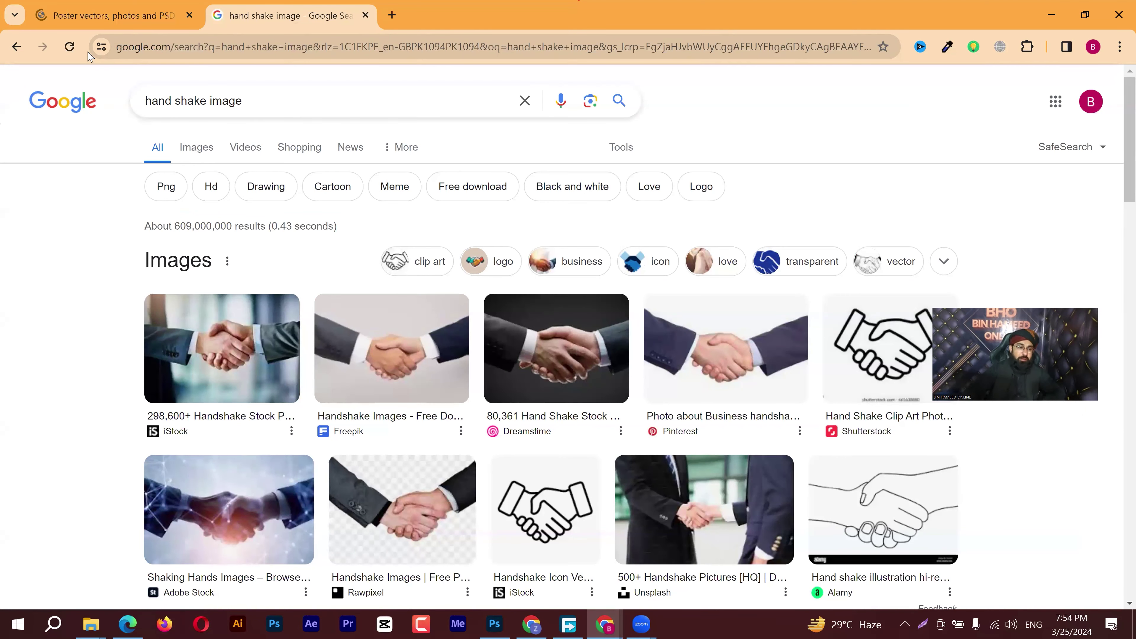
pyautogui.click(107, 14)
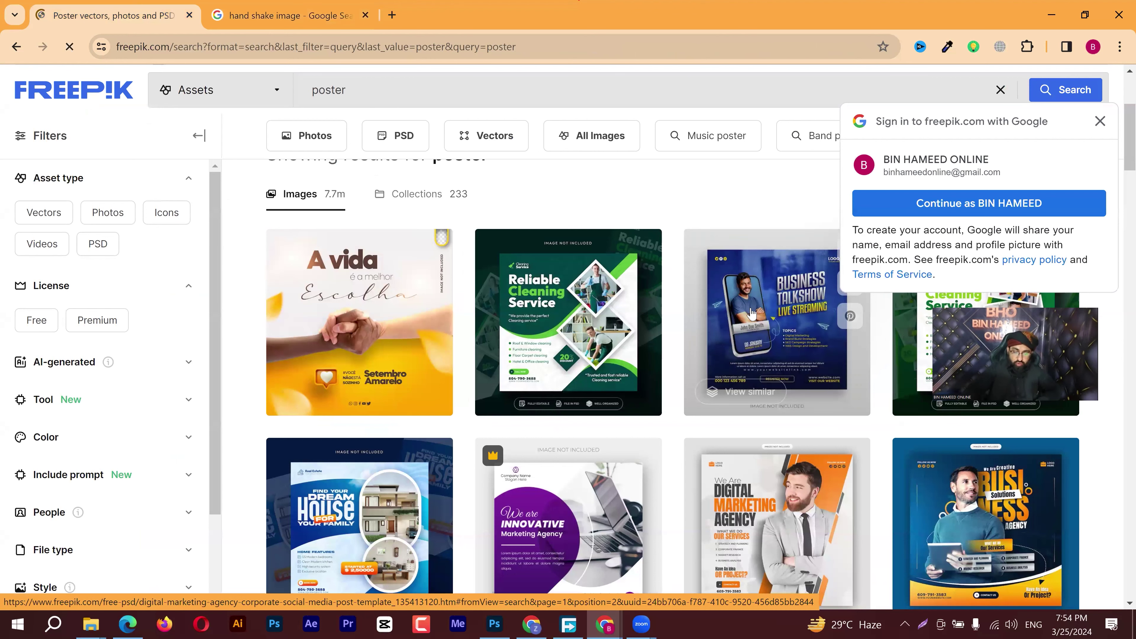
pyautogui.click(392, 15)
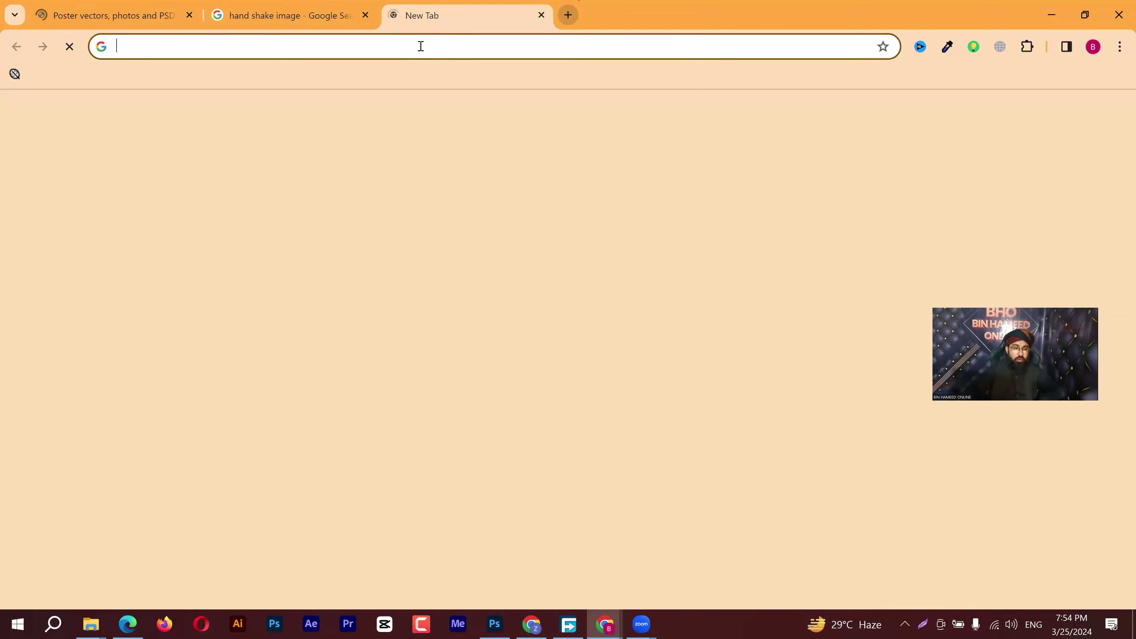
pyautogui.click(421, 46)
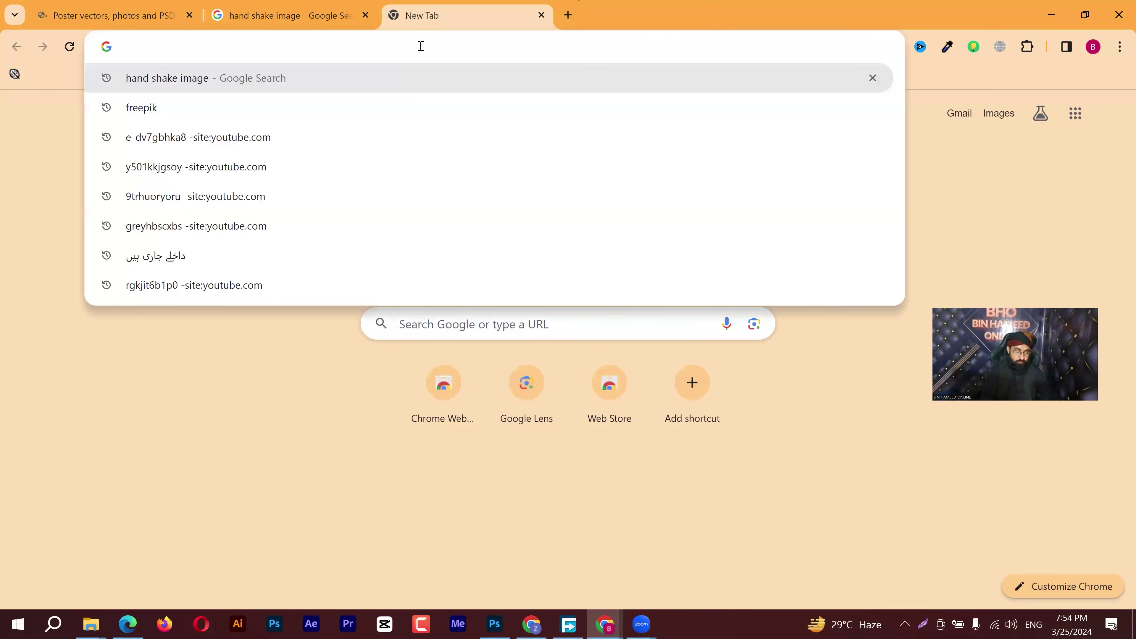
pyautogui.write('pexels.com/search/clock/')
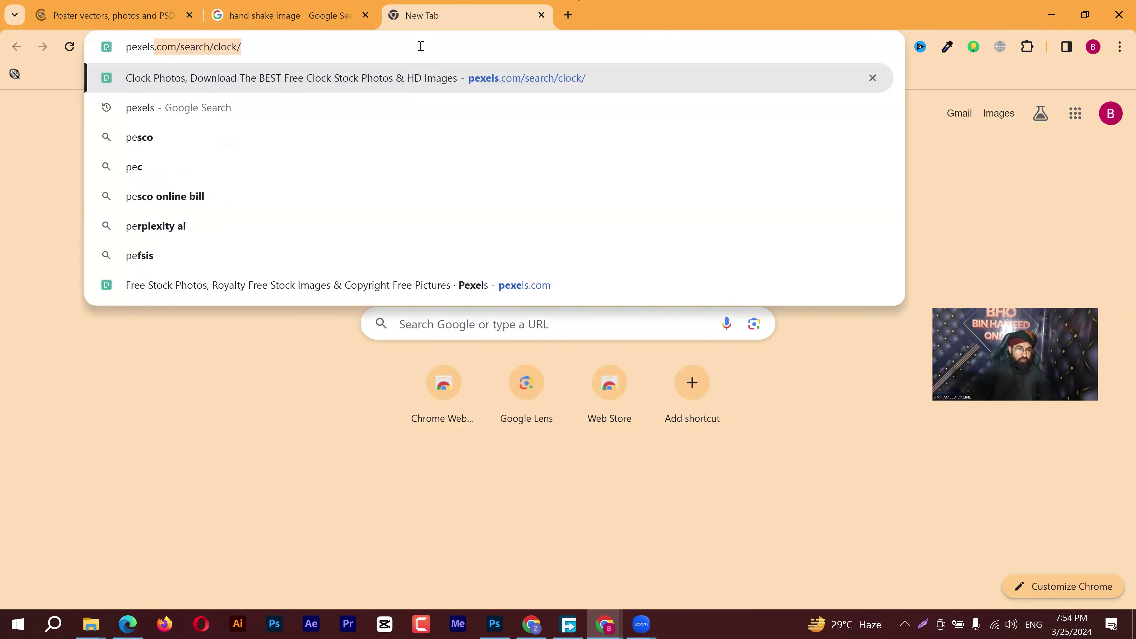
pyautogui.press('Right')
pyautogui.press('Escape')
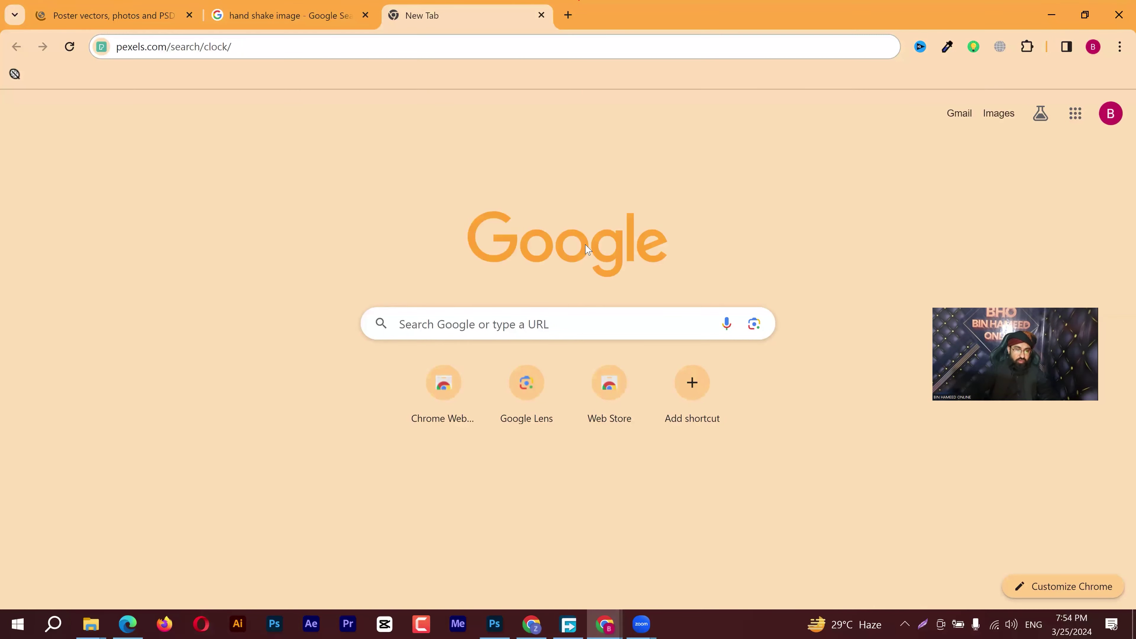
# Return to the Freepik poster results and examine more designs for how their photos are masked into shapes
pyautogui.hotkey('ctrl', 'shift', 'Tab')
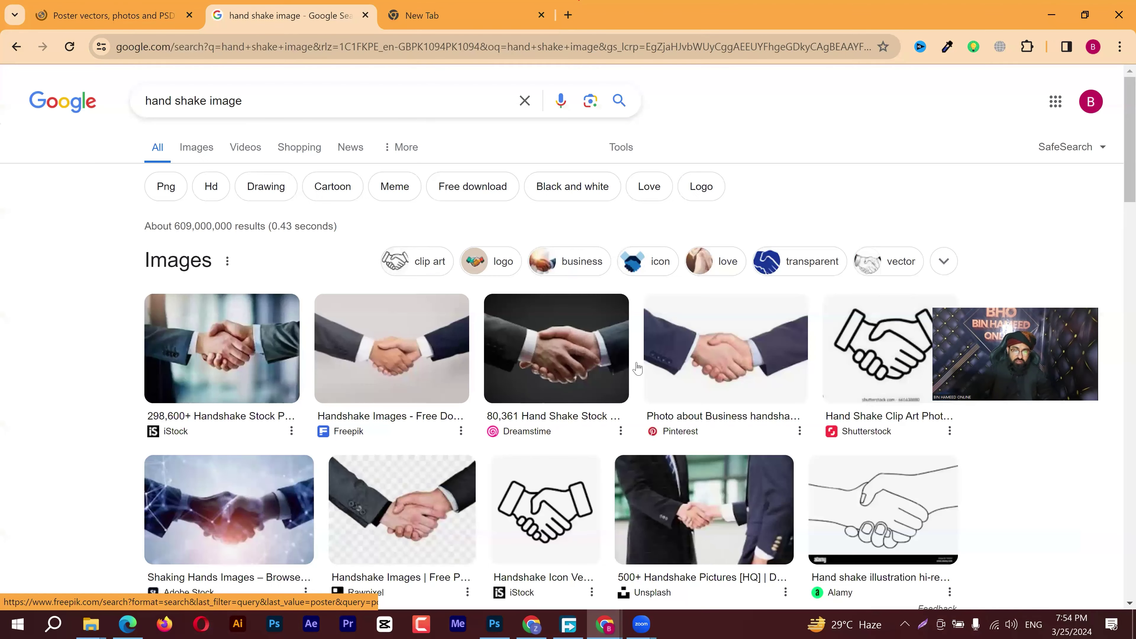
pyautogui.hotkey('ctrl', 'shift', 'Tab')
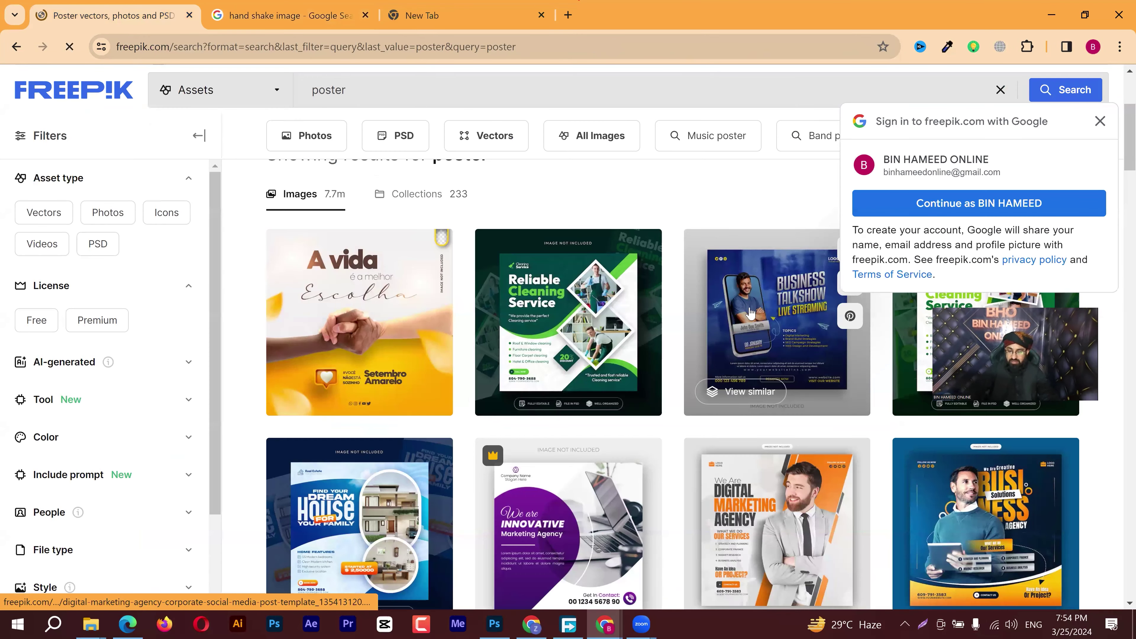
pyautogui.scroll(-3, 783, 342)
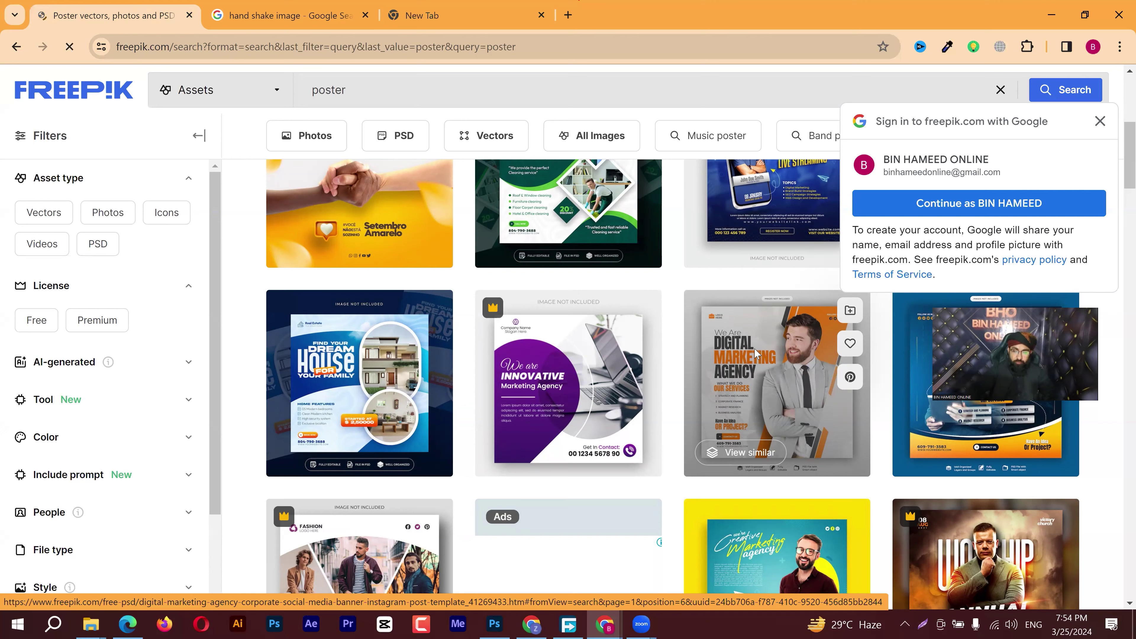
pyautogui.scroll(-3, 776, 386)
pyautogui.scroll(-4, 776, 385)
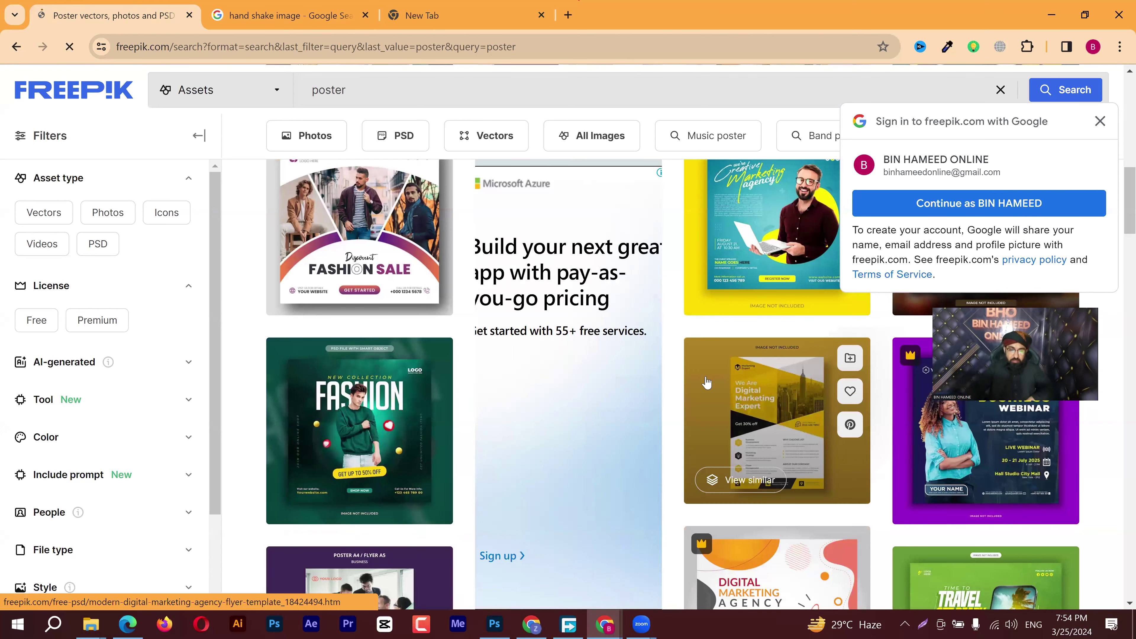
pyautogui.scroll(3, 727, 374)
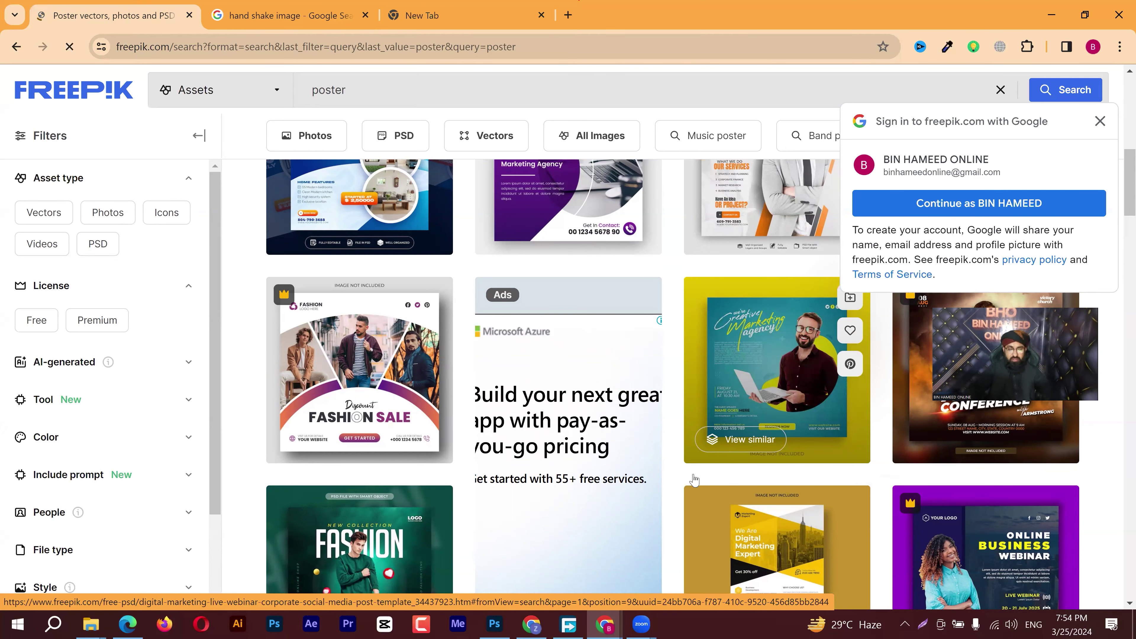
# Switch back to Photoshop and delete the Lorem Ipsum and Rectangle 1 layers from Untitled-1
pyautogui.click(496, 624)
pyautogui.click(1037, 183)
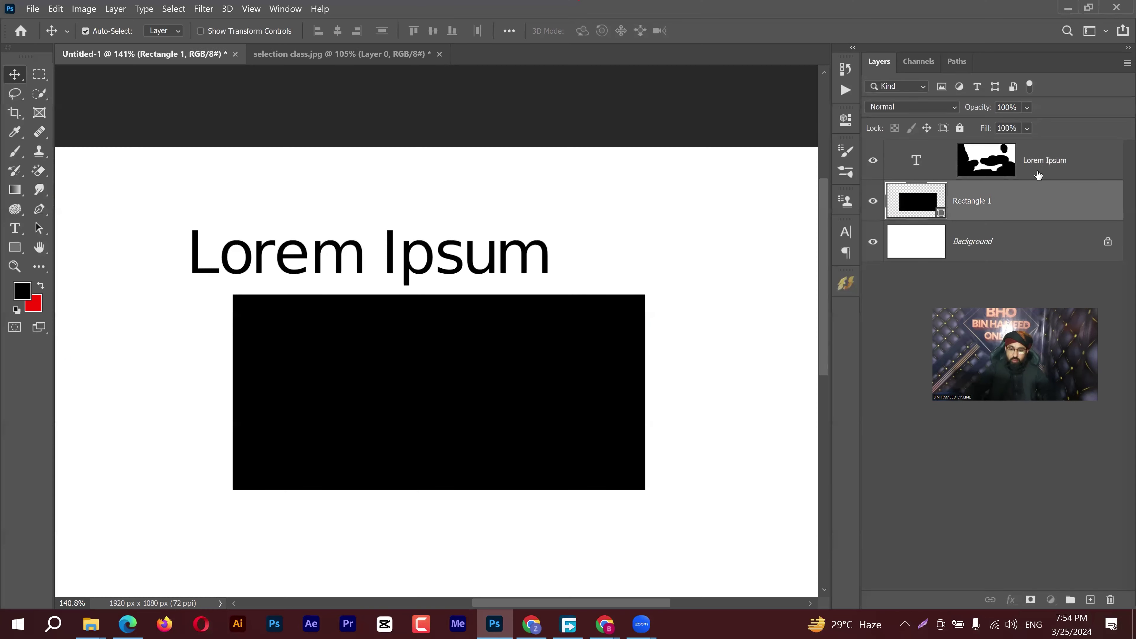
pyautogui.keyDown('shift'); pyautogui.click(1037, 173); pyautogui.keyUp('shift')
pyautogui.press('Delete')
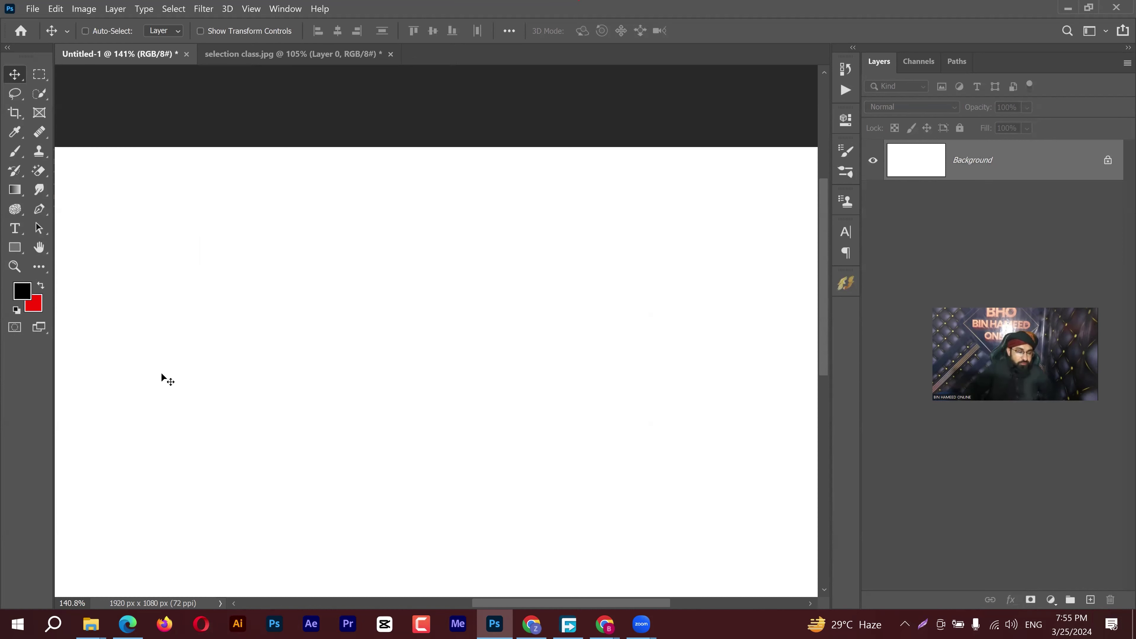
# Draw a black circle about 551 px in diameter with no stroke on the blank canvas
pyautogui.click(15, 247)
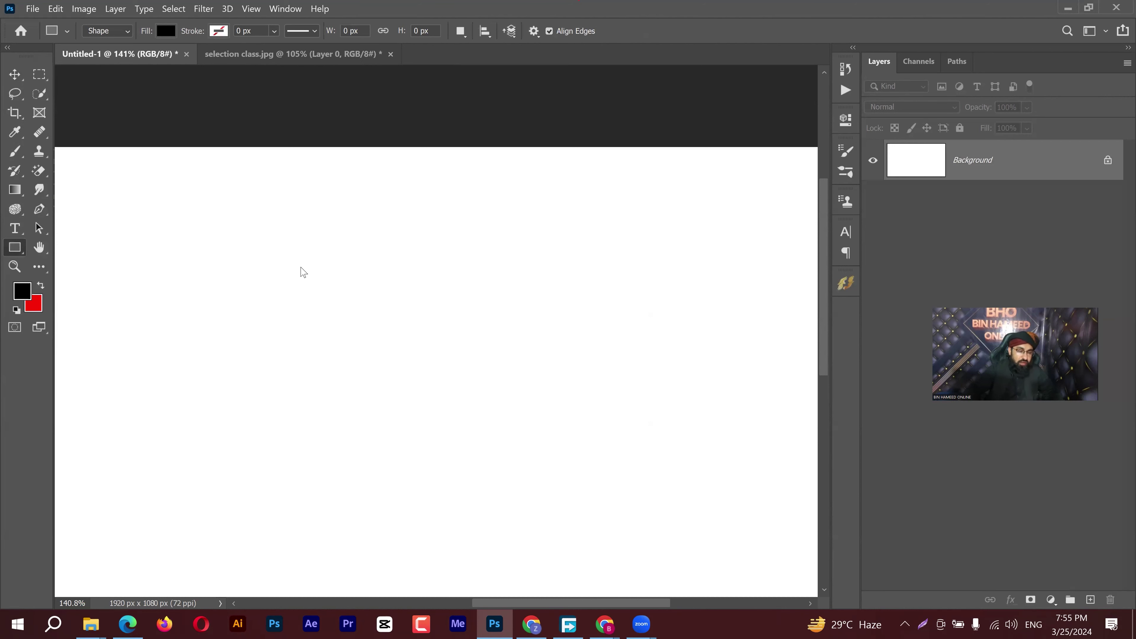
pyautogui.moveTo(262, 210); pyautogui.dragTo(493, 545)
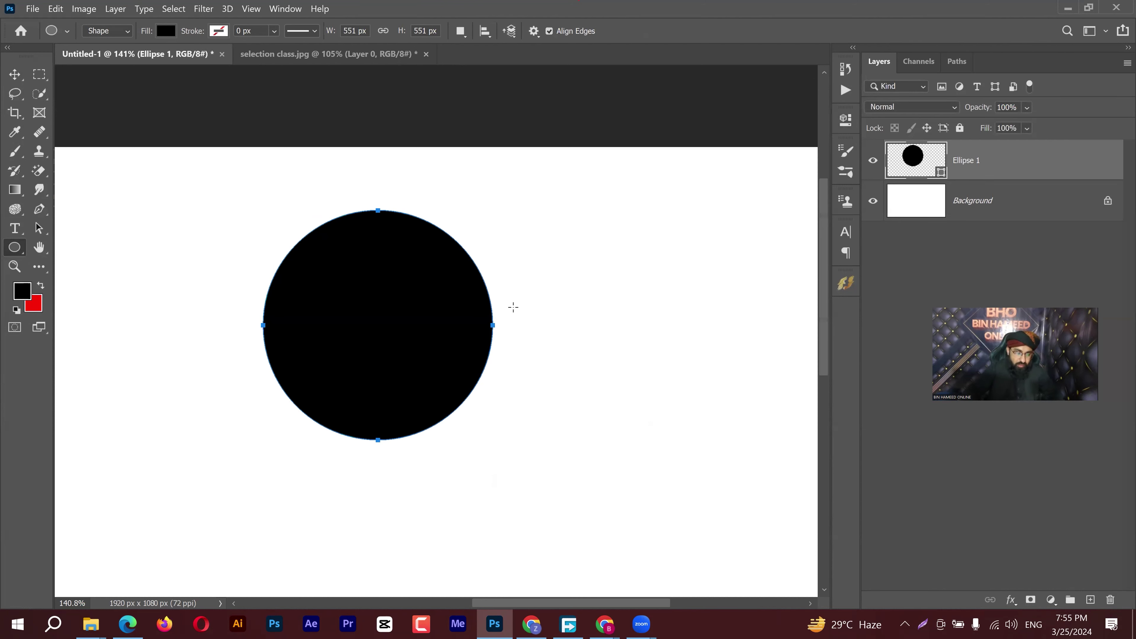
pyautogui.press('v')
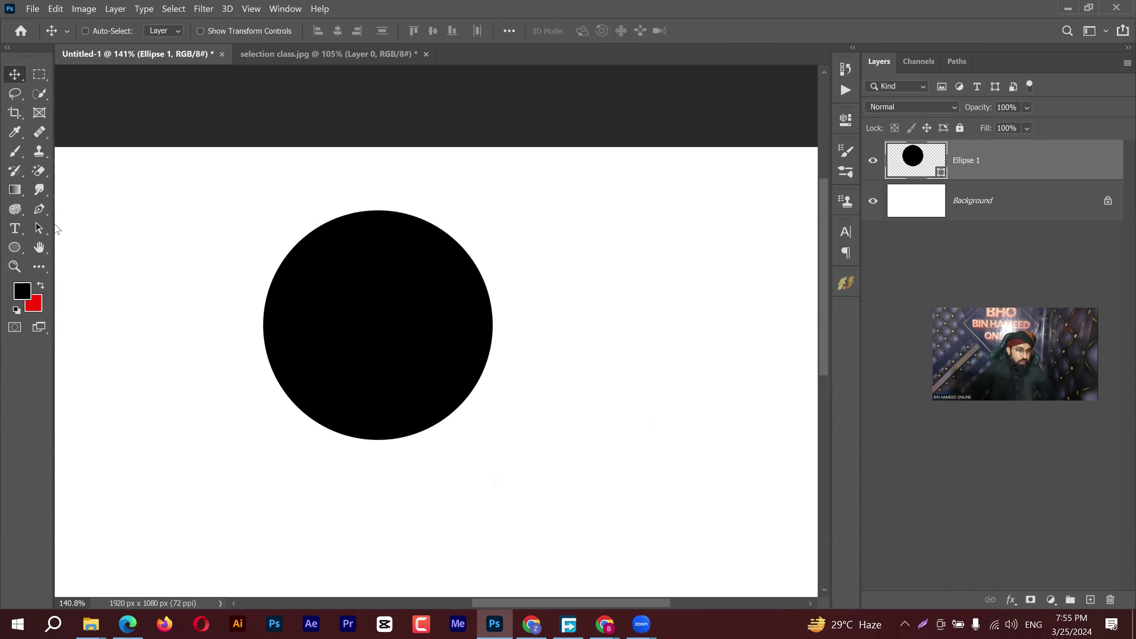
# Pull the circle's top anchor point down into the shape, converting it to a regular path, and raise its right anchor point
pyautogui.click(39, 231)
pyautogui.moveTo(48, 230); pyautogui.dragTo(82, 256)
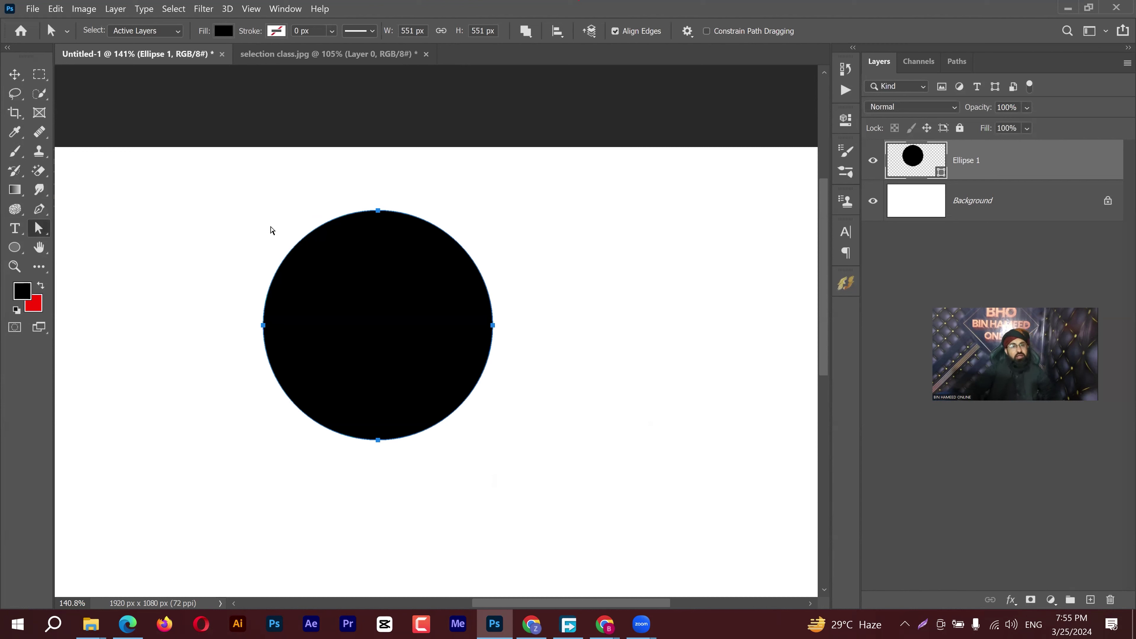
pyautogui.moveTo(360, 184); pyautogui.dragTo(376, 227)
pyautogui.moveTo(375, 290); pyautogui.dragTo(374, 287)
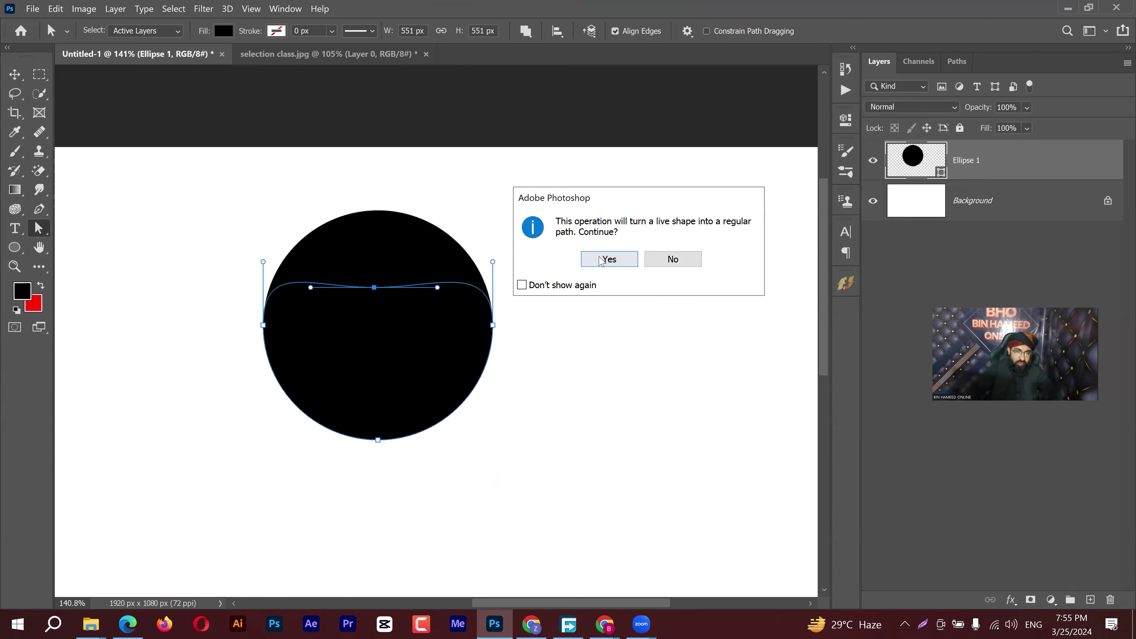
pyautogui.click(594, 259)
pyautogui.moveTo(518, 300); pyautogui.dragTo(493, 318)
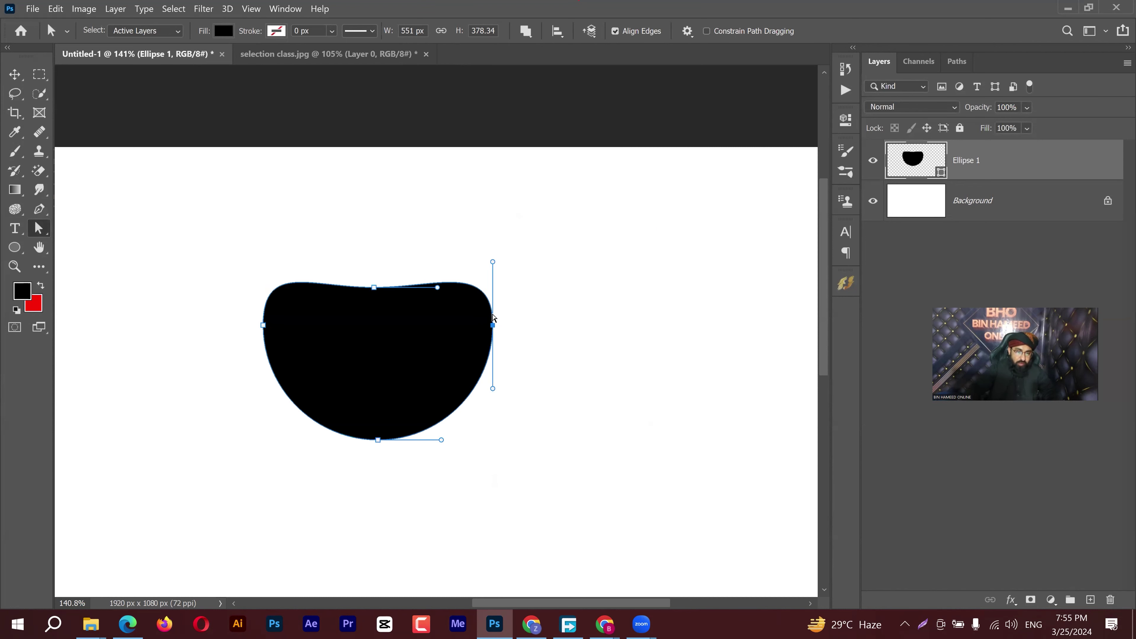
pyautogui.moveTo(493, 262)
pyautogui.mouseDown()
pyautogui.moveTo(495, 179)
pyautogui.moveTo(494, 255)
pyautogui.mouseUp()
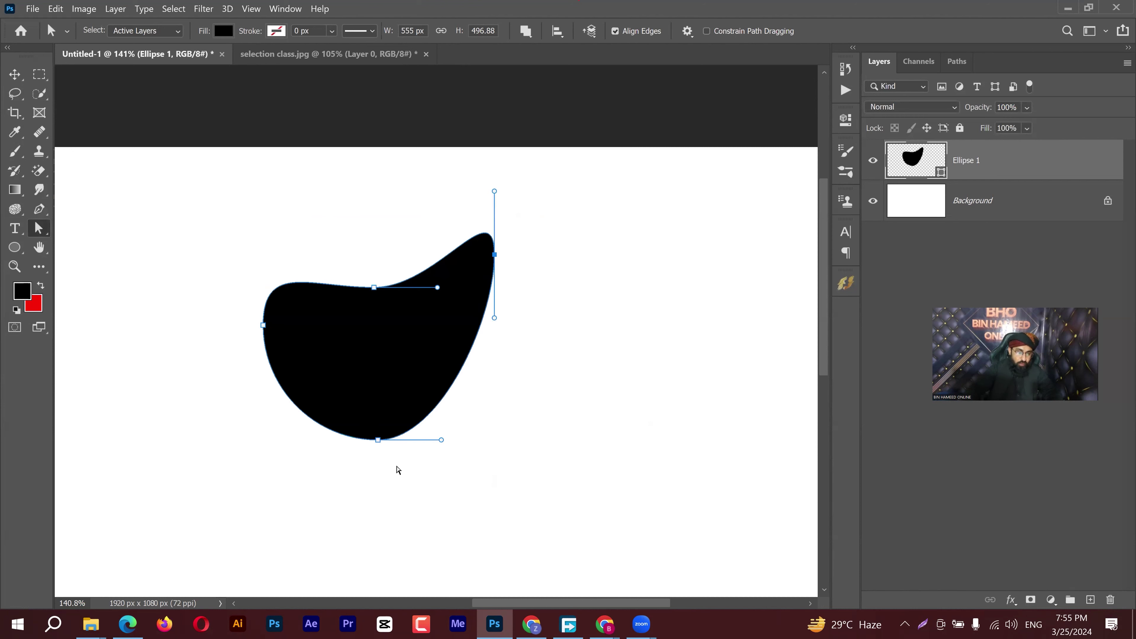
# Adjust the remaining anchors and curve handles to form a smooth bean shape about 630 by 537 px, and deselect the path
pyautogui.click(377, 440)
pyautogui.moveTo(457, 446); pyautogui.dragTo(567, 406)
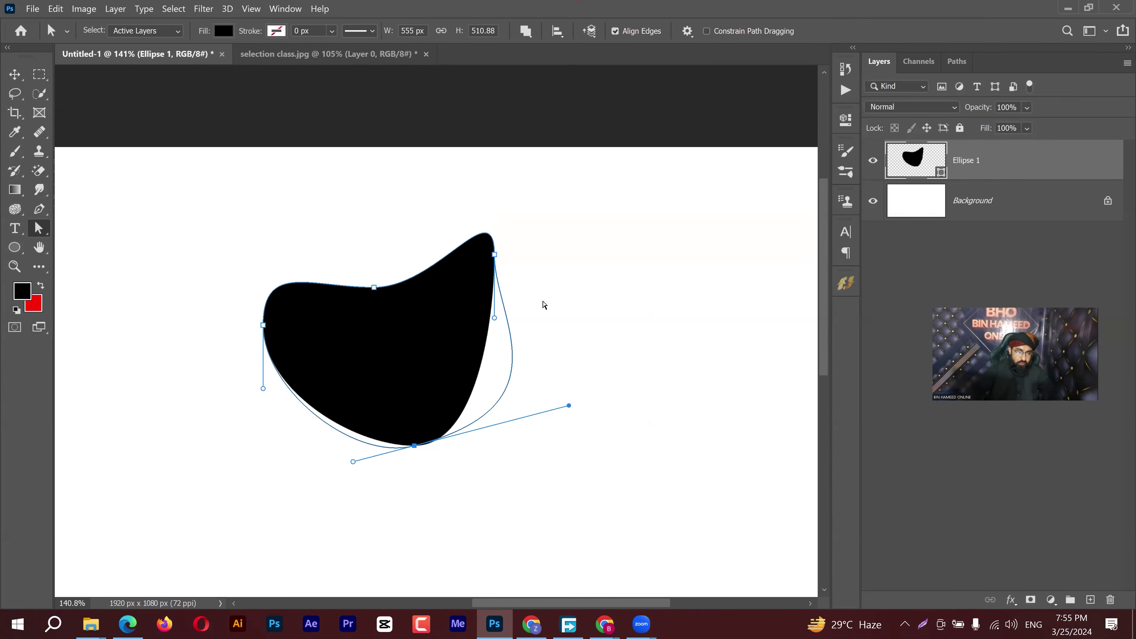
pyautogui.moveTo(507, 321); pyautogui.dragTo(539, 293)
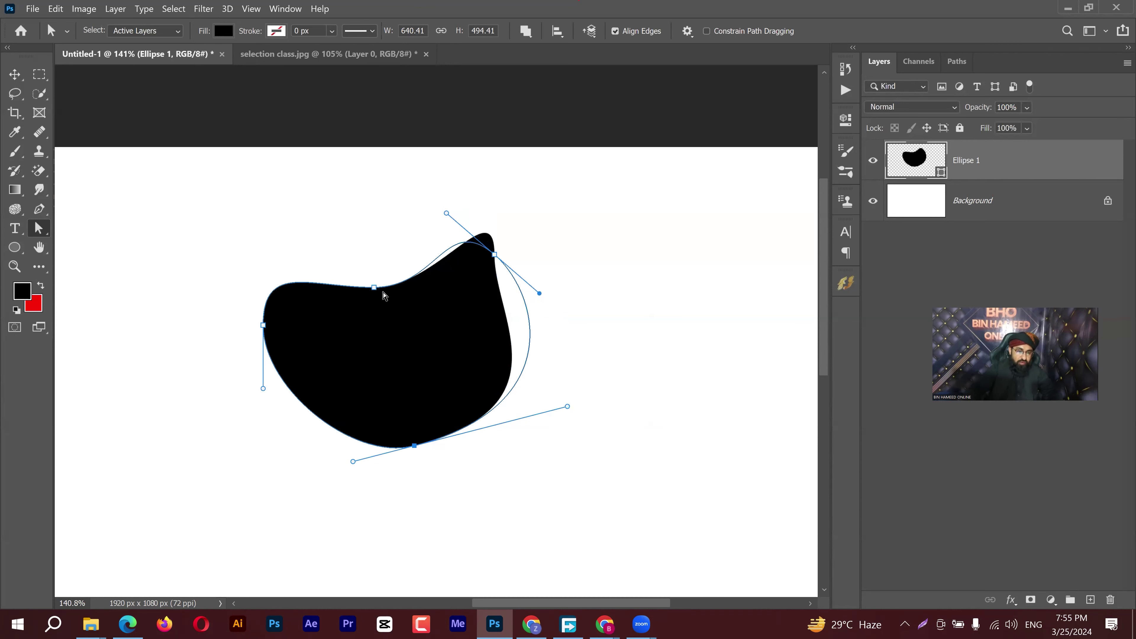
pyautogui.moveTo(265, 331); pyautogui.dragTo(276, 381)
pyautogui.moveTo(476, 204); pyautogui.dragTo(505, 236)
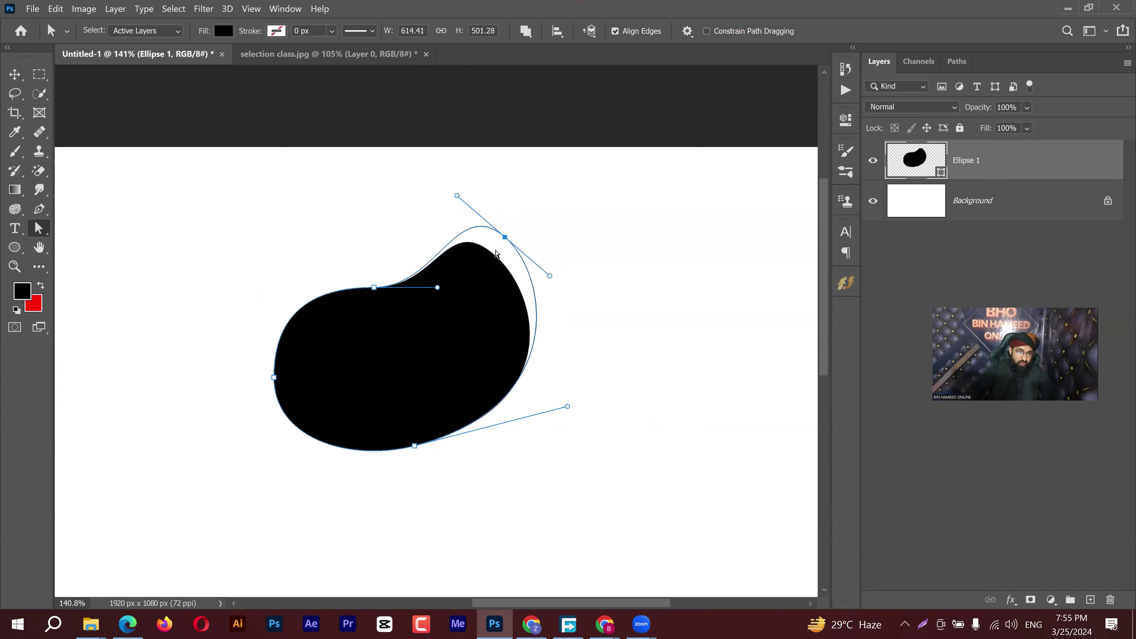
pyautogui.moveTo(375, 289); pyautogui.dragTo(377, 312)
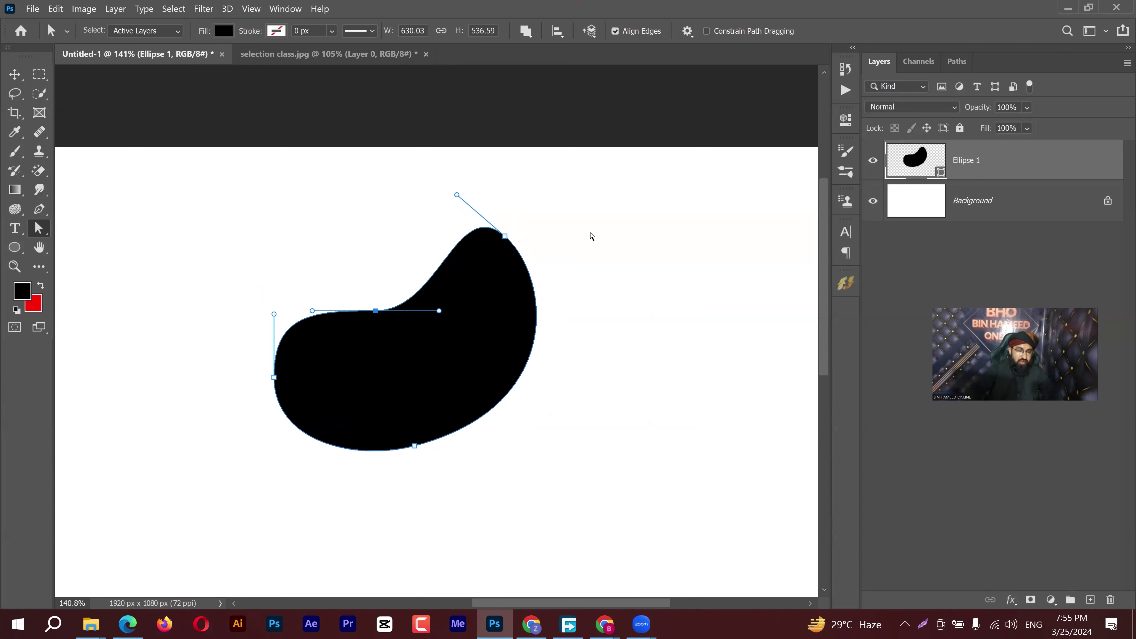
pyautogui.click(600, 352)
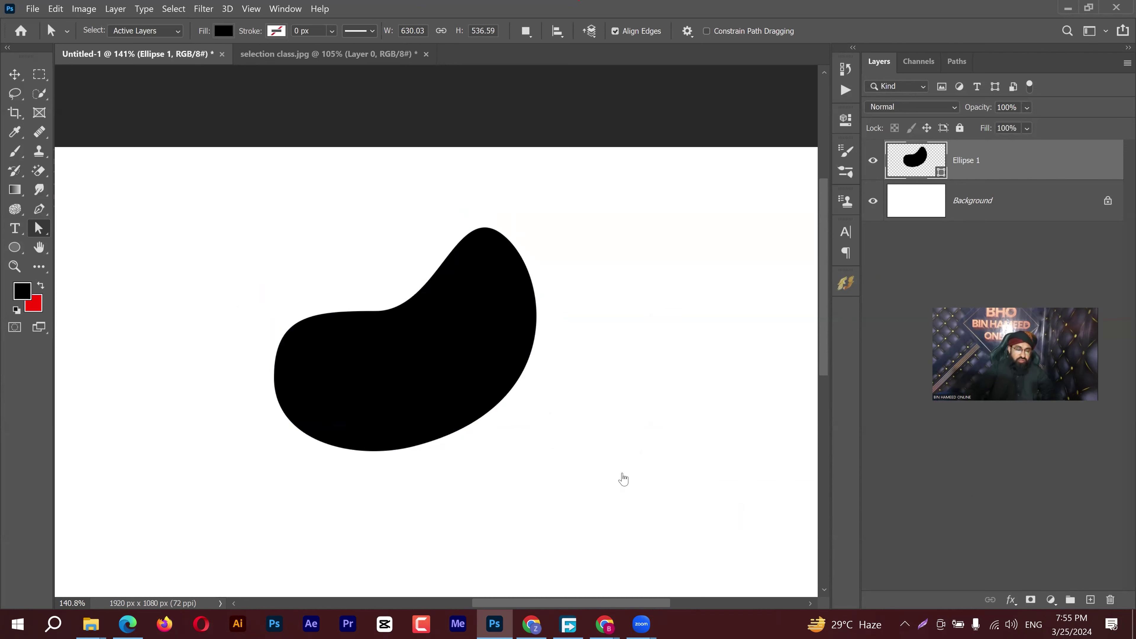
# Glance at the Freepik poster results, return to Photoshop and move the bean shape lower on the canvas
pyautogui.hotkey('alt', 'Tab')
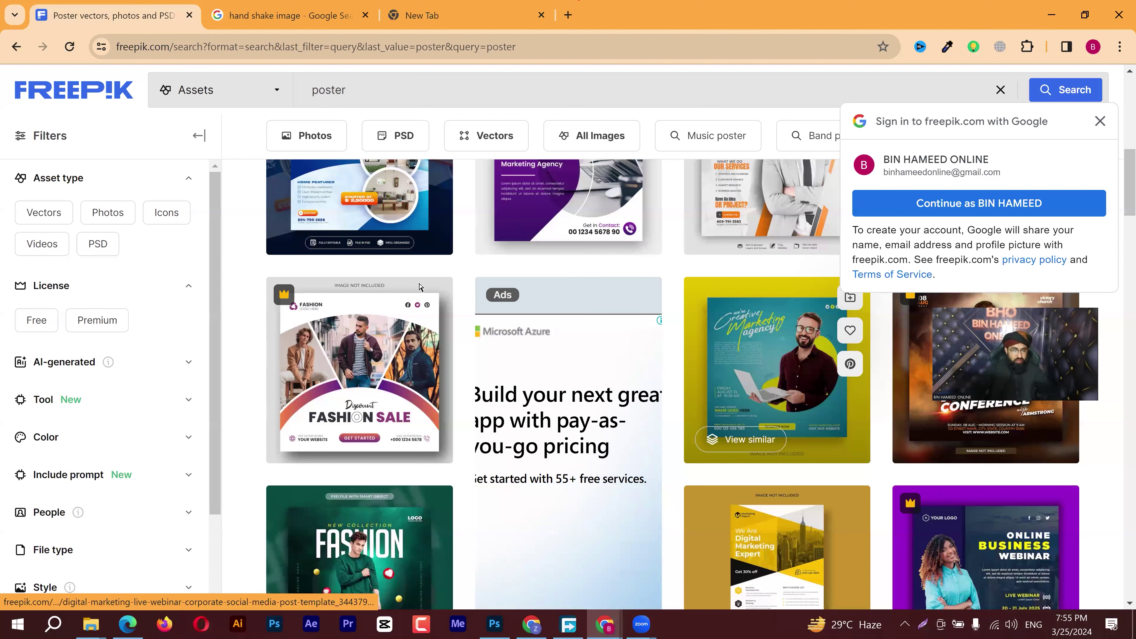
pyautogui.hotkey('alt', 'Tab')
pyautogui.press('v')
pyautogui.moveTo(466, 438); pyautogui.dragTo(475, 443)
pyautogui.scroll(-3, 503, 398)
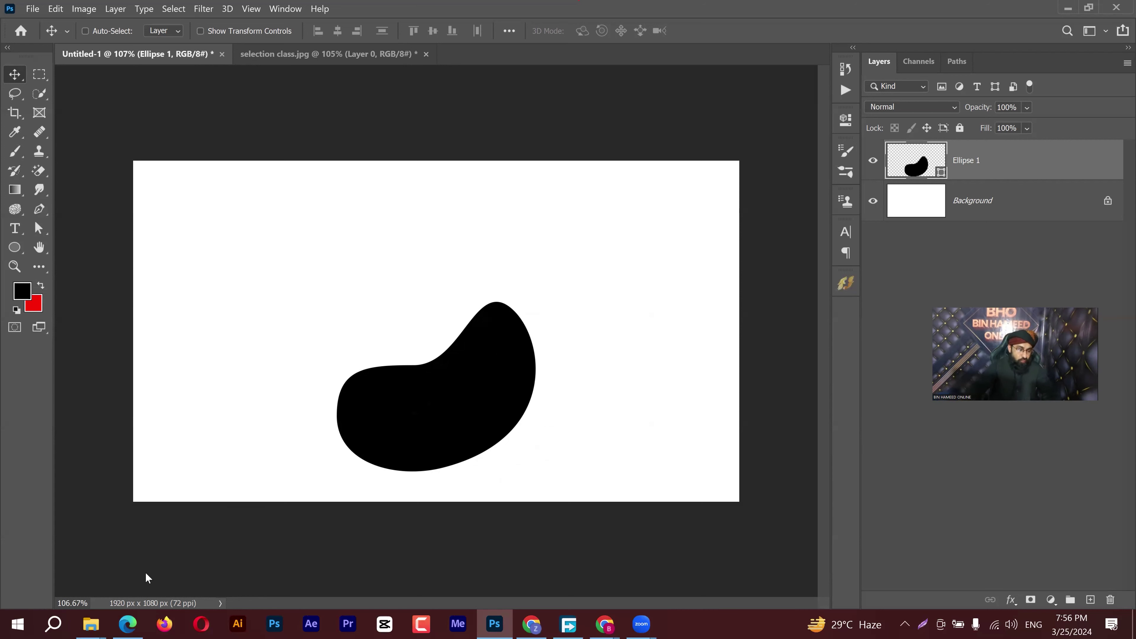
# Open the photo pexels-italo-melo-2379004.jpg from the "pictures for class" folder inside Batch 1 gfx
pyautogui.click(39, 12)
pyautogui.press('Escape')
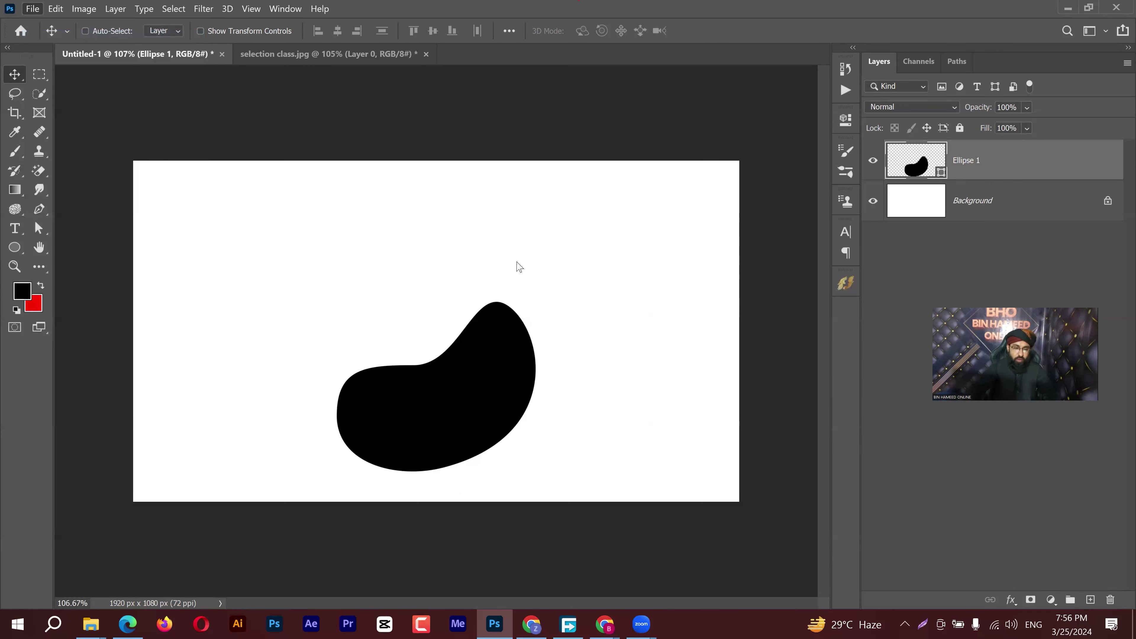
pyautogui.hotkey('ctrl', 'o')
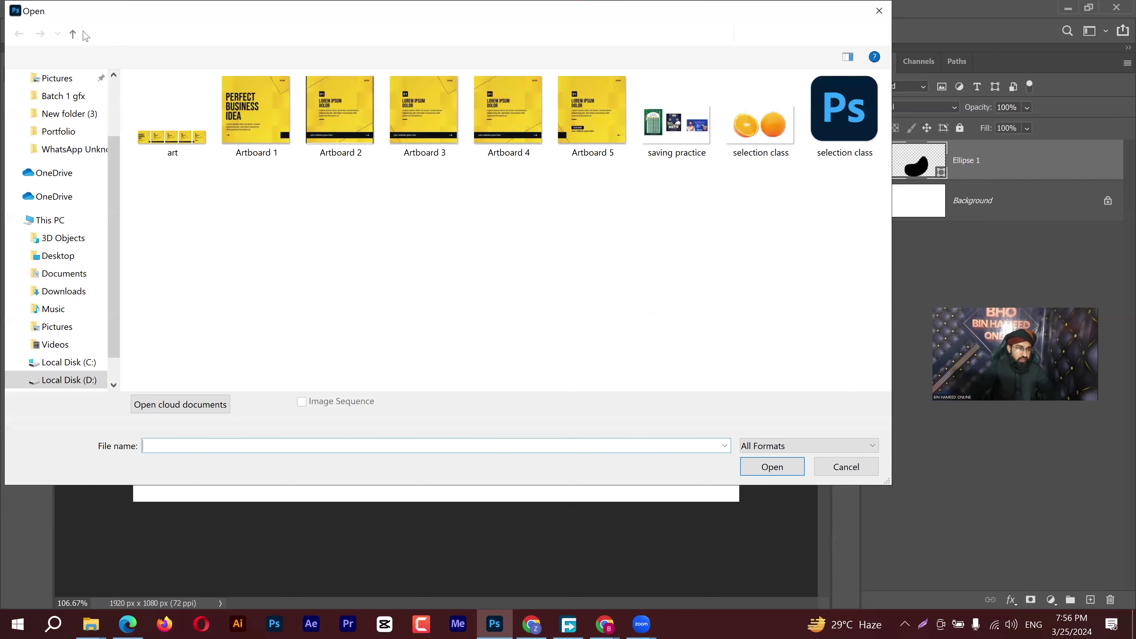
pyautogui.hotkey('alt', 'Up')
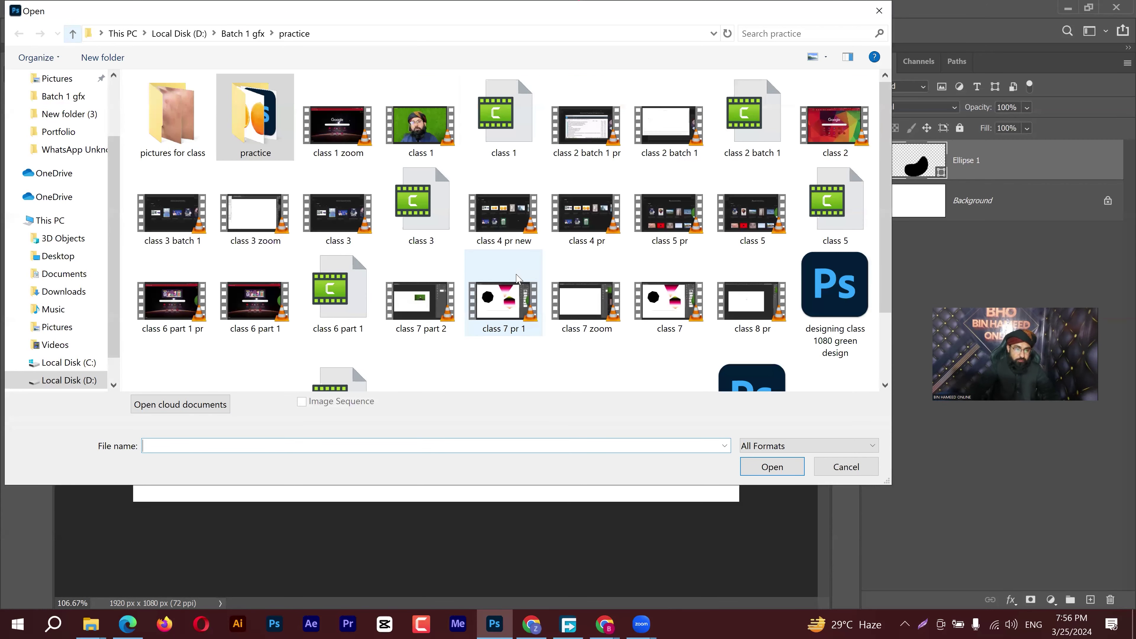
pyautogui.scroll(-2, 351, 171)
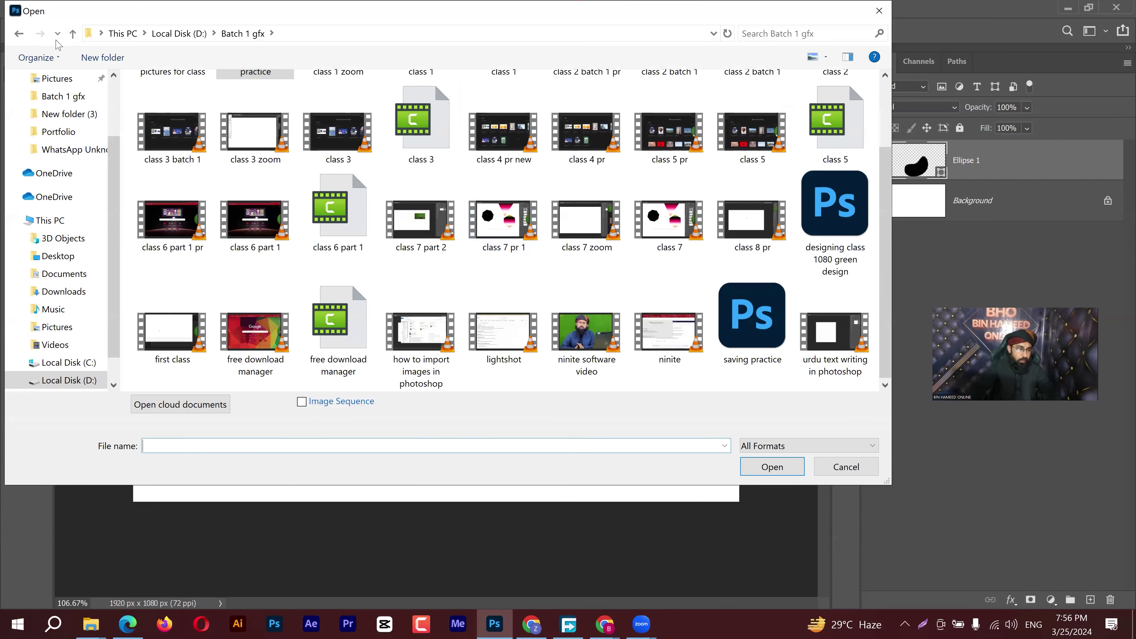
pyautogui.hotkey('alt', 'Up')
pyautogui.click(72, 33)
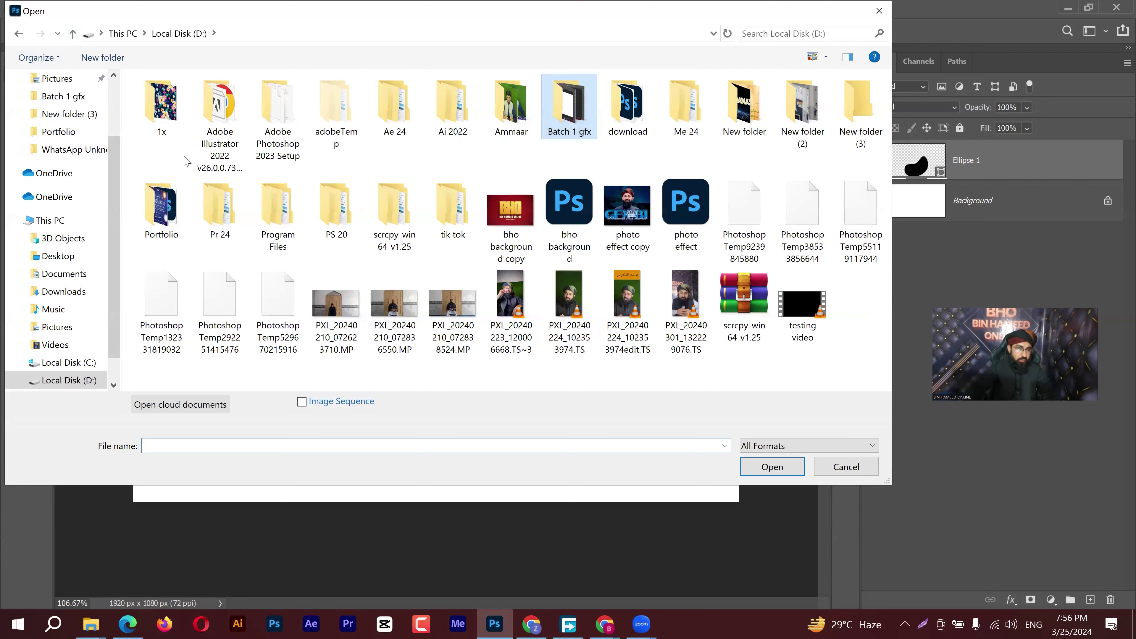
pyautogui.doubleClick(186, 117)
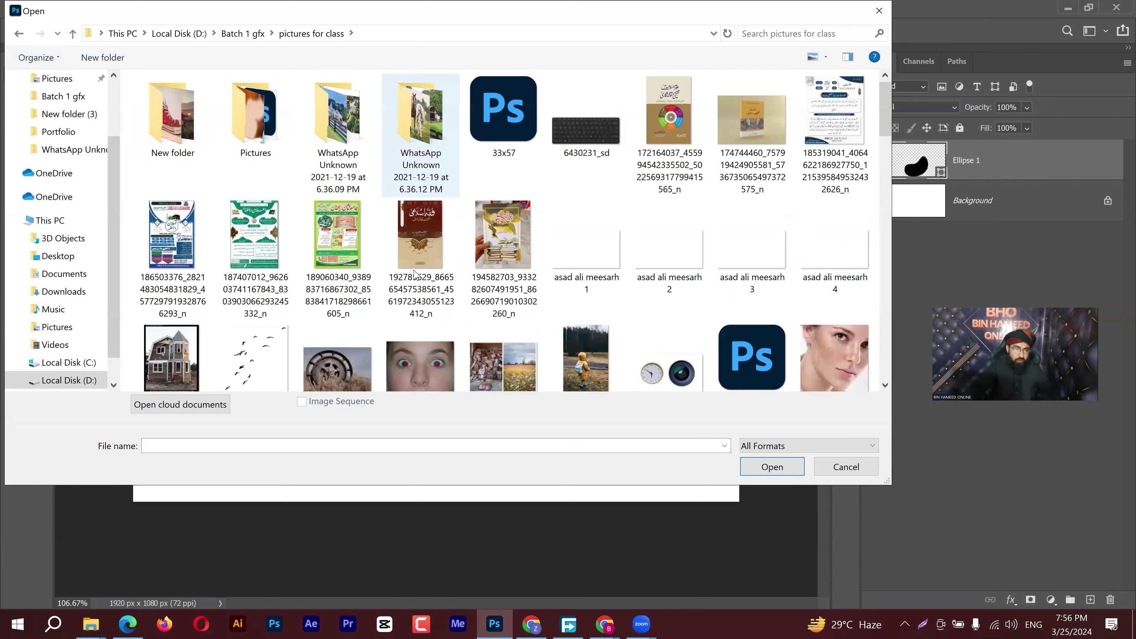
pyautogui.scroll(-3, 415, 274)
pyautogui.scroll(-4, 414, 271)
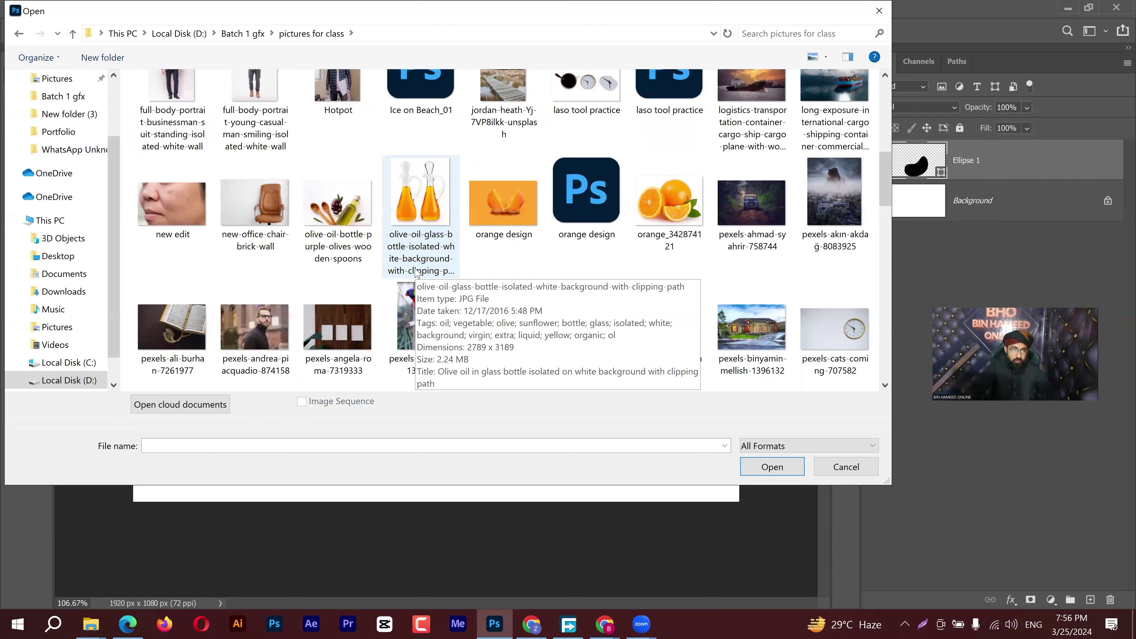
pyautogui.scroll(-4, 439, 303)
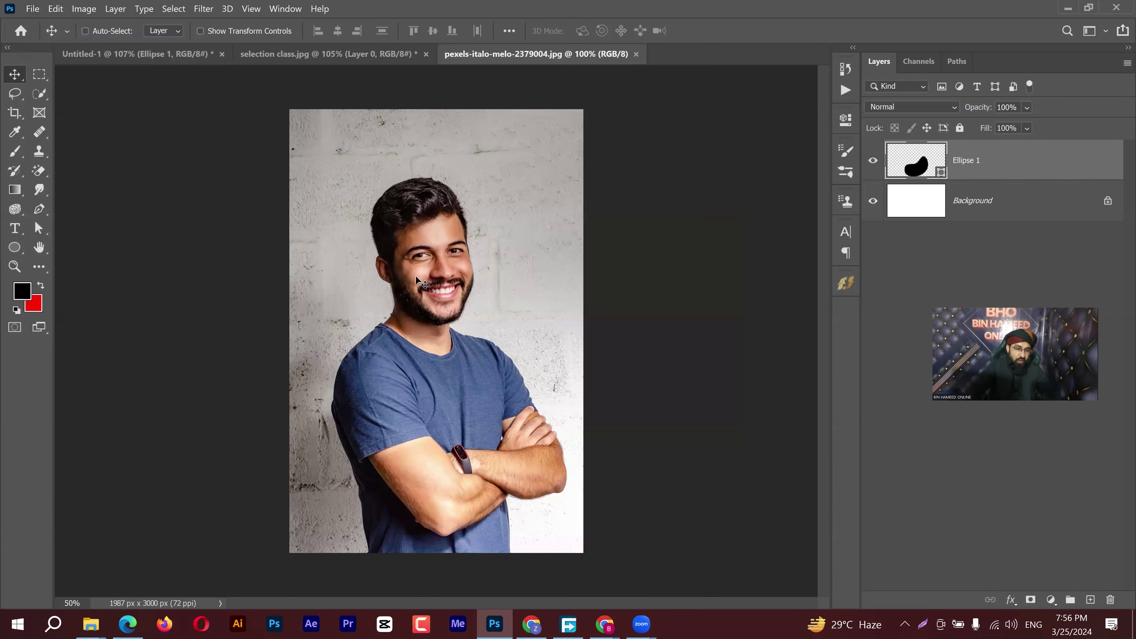
# Select the man in the photo with Select Subject and return to the Untitled-1 document
pyautogui.click(39, 92)
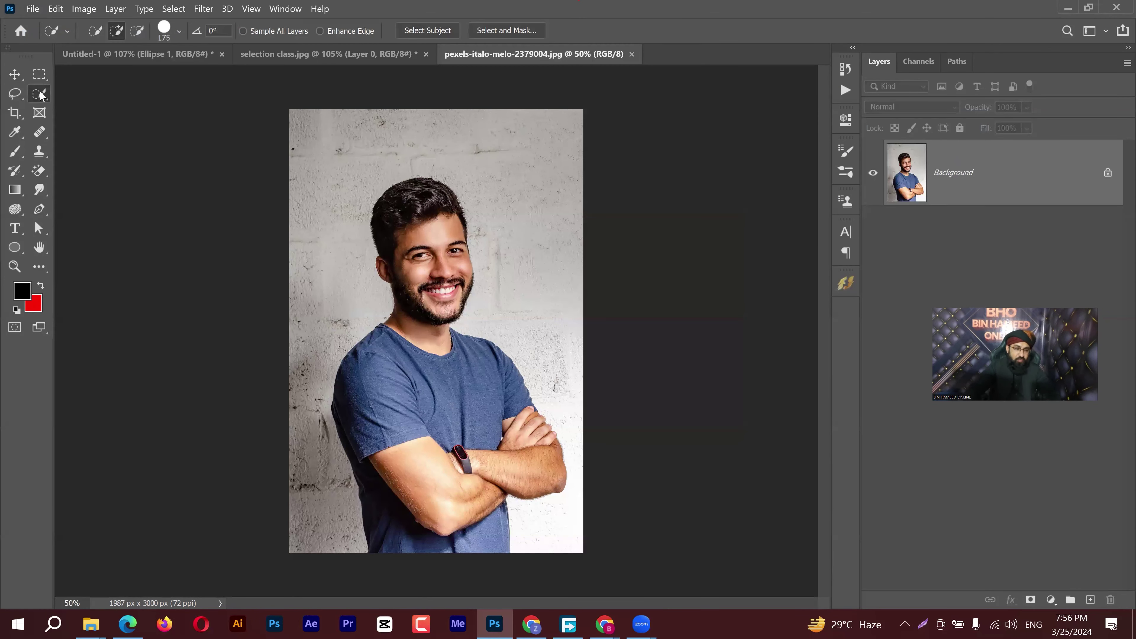
pyautogui.click(430, 33)
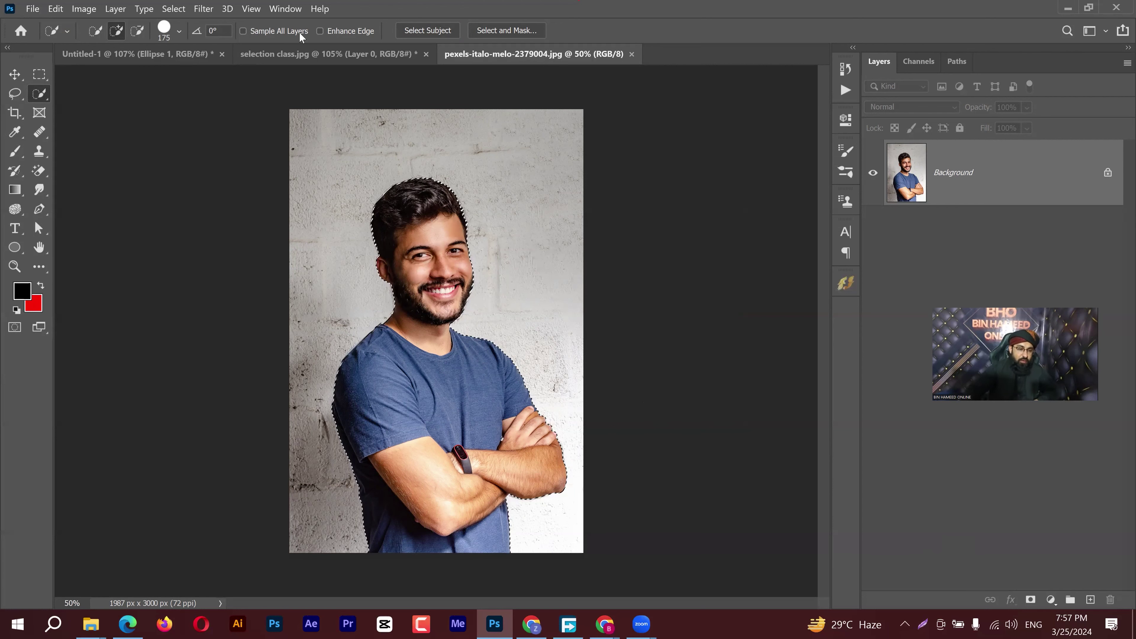
pyautogui.click(175, 51)
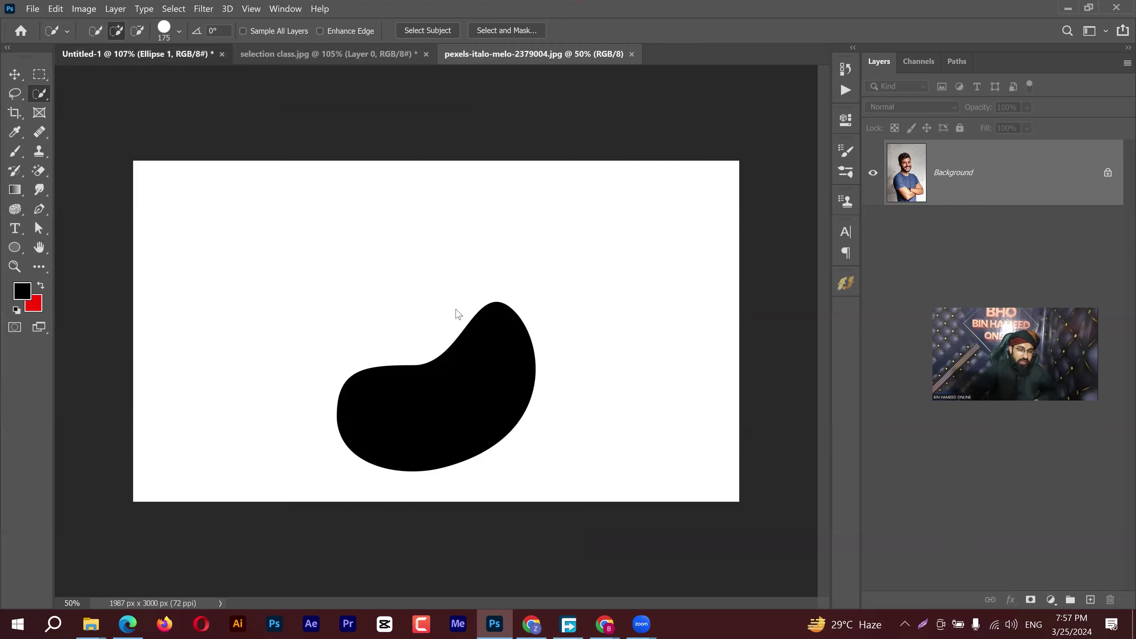
pyautogui.click(21, 80)
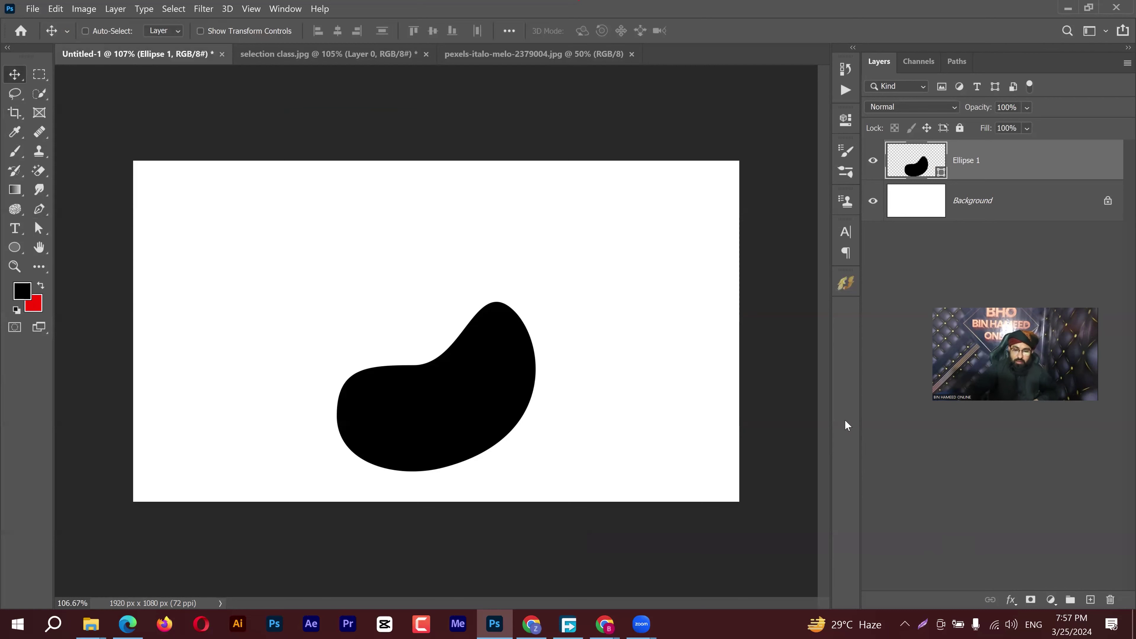
# Try a blank layer mask on Ellipse 1, undo it, and lasso a freehand area around the bean's upper lobe
pyautogui.click(1031, 600)
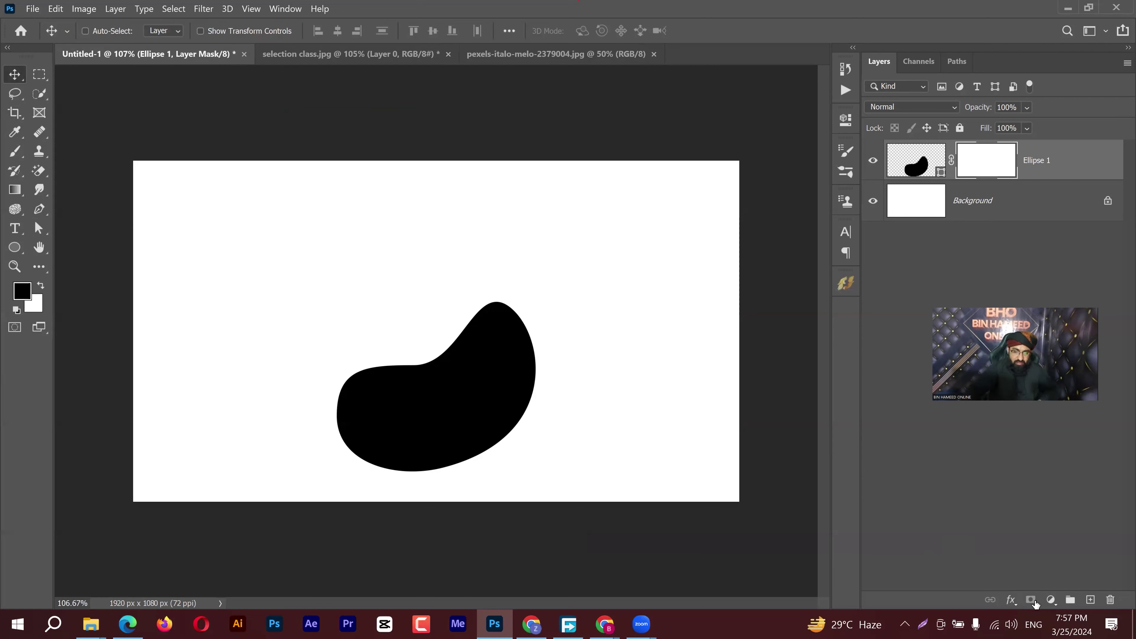
pyautogui.hotkey('ctrl', 'z')
pyautogui.press('l')
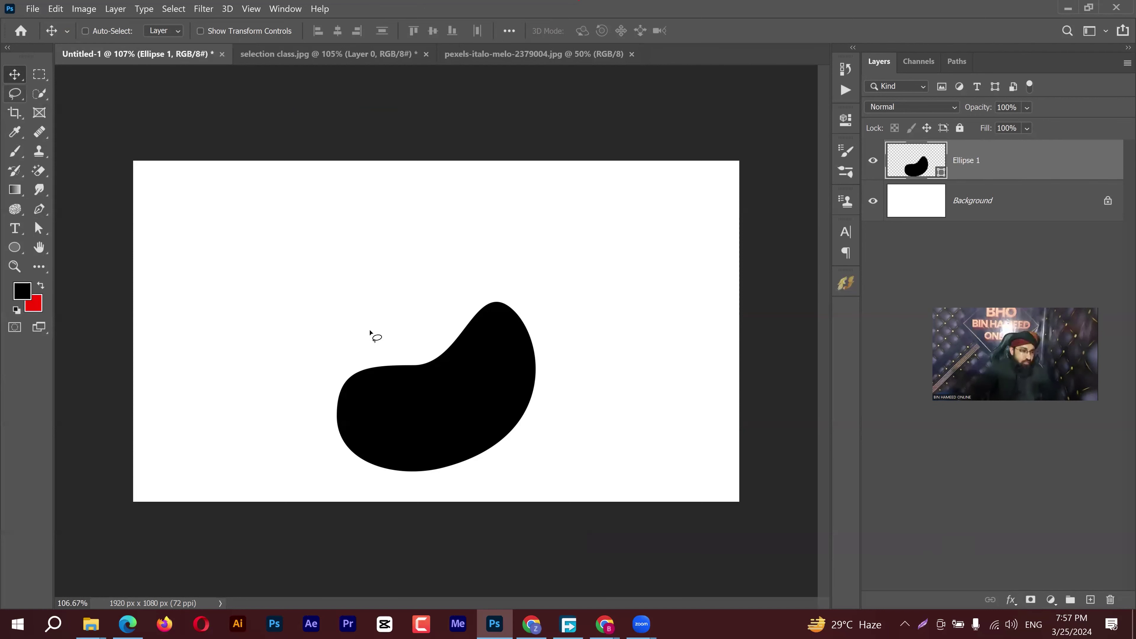
pyautogui.moveTo(398, 296)
pyautogui.mouseDown()
pyautogui.moveTo(456, 356)
pyautogui.moveTo(571, 380)
pyautogui.moveTo(418, 254)
pyautogui.moveTo(389, 297)
pyautogui.mouseUp()
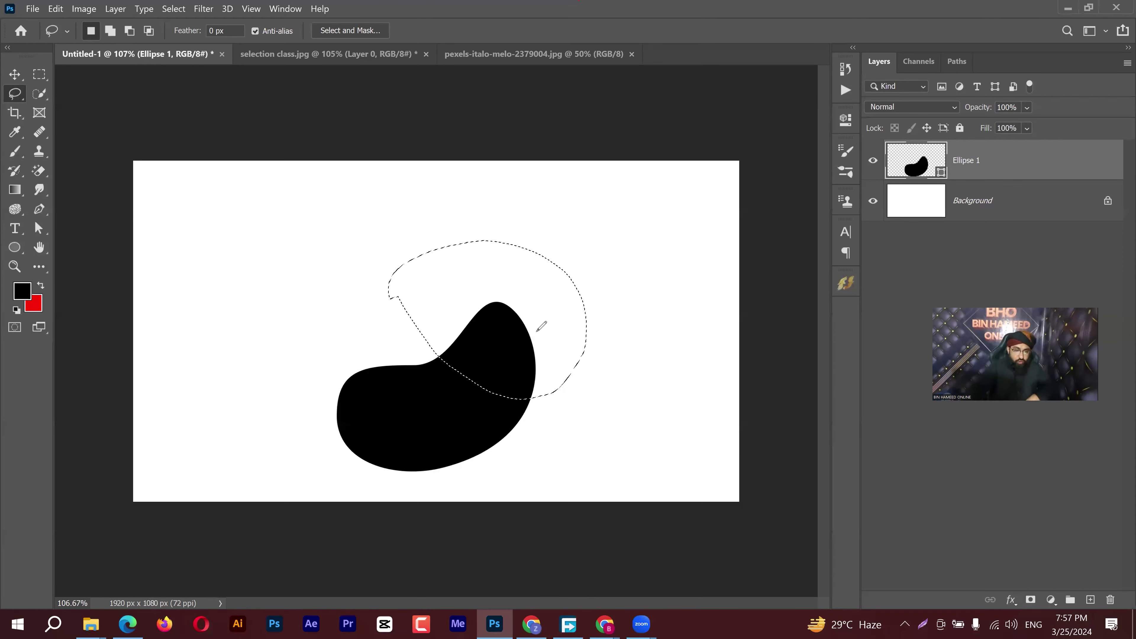
# Annotate the screen in red with an arrow and W on the selected lobe, and an arrow and B on the unselected part
pyautogui.moveTo(612, 264); pyautogui.dragTo(537, 332)
pyautogui.moveTo(531, 303); pyautogui.dragTo(572, 355)
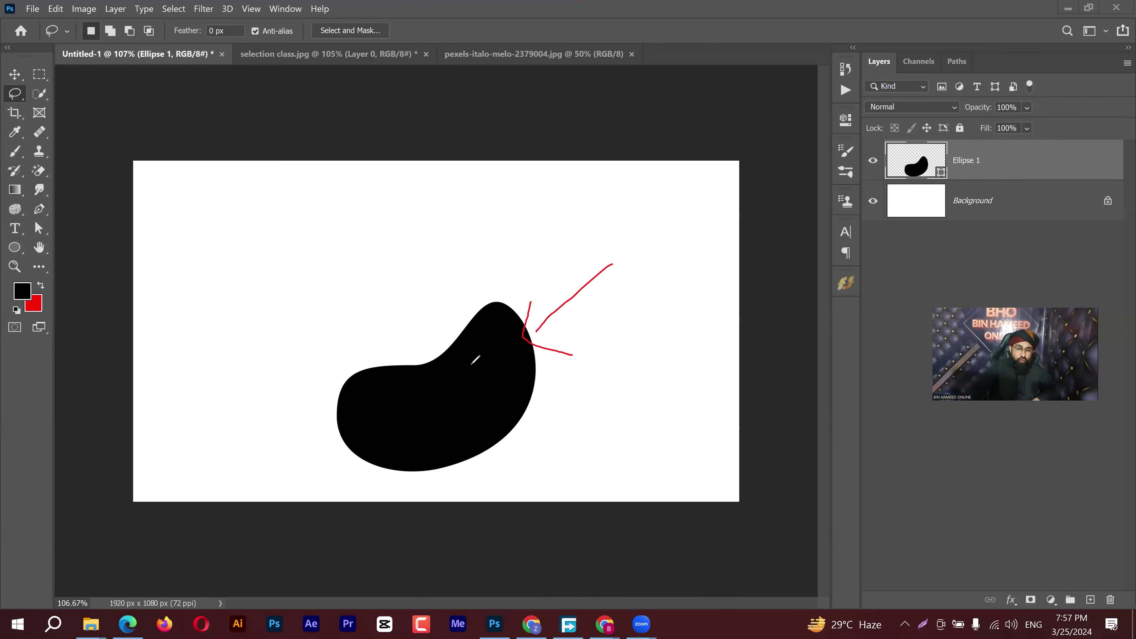
pyautogui.moveTo(468, 361)
pyautogui.mouseDown()
pyautogui.moveTo(500, 376)
pyautogui.moveTo(494, 332)
pyautogui.mouseUp()
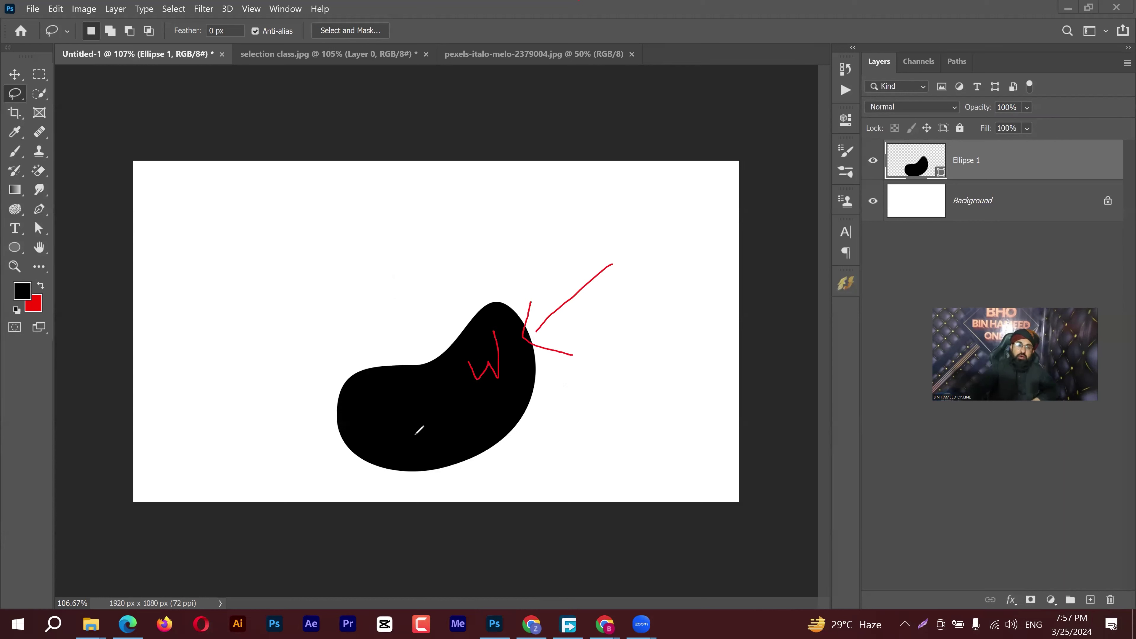
pyautogui.moveTo(313, 274)
pyautogui.mouseDown()
pyautogui.moveTo(348, 347)
pyautogui.moveTo(330, 346)
pyautogui.moveTo(379, 373)
pyautogui.mouseUp()
pyautogui.moveTo(376, 297); pyautogui.dragTo(379, 374)
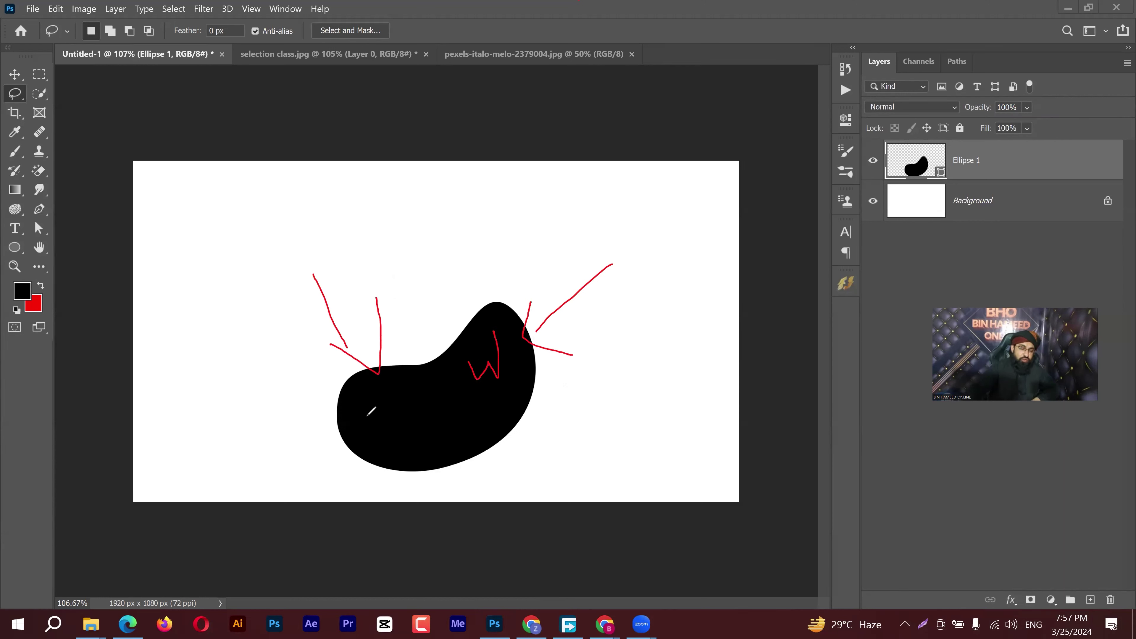
pyautogui.moveTo(377, 433)
pyautogui.mouseDown()
pyautogui.moveTo(392, 410)
pyautogui.moveTo(383, 438)
pyautogui.mouseUp()
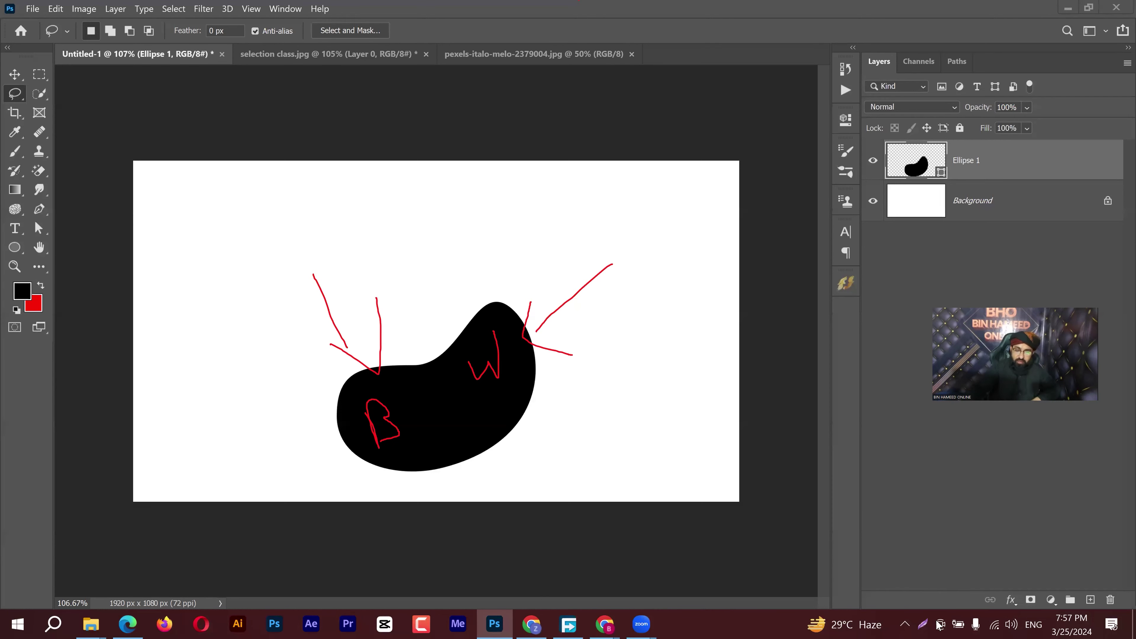
# Add a layer mask to Ellipse 1 from the lasso selection and make the layer's shape thumbnail active
pyautogui.click(1031, 599)
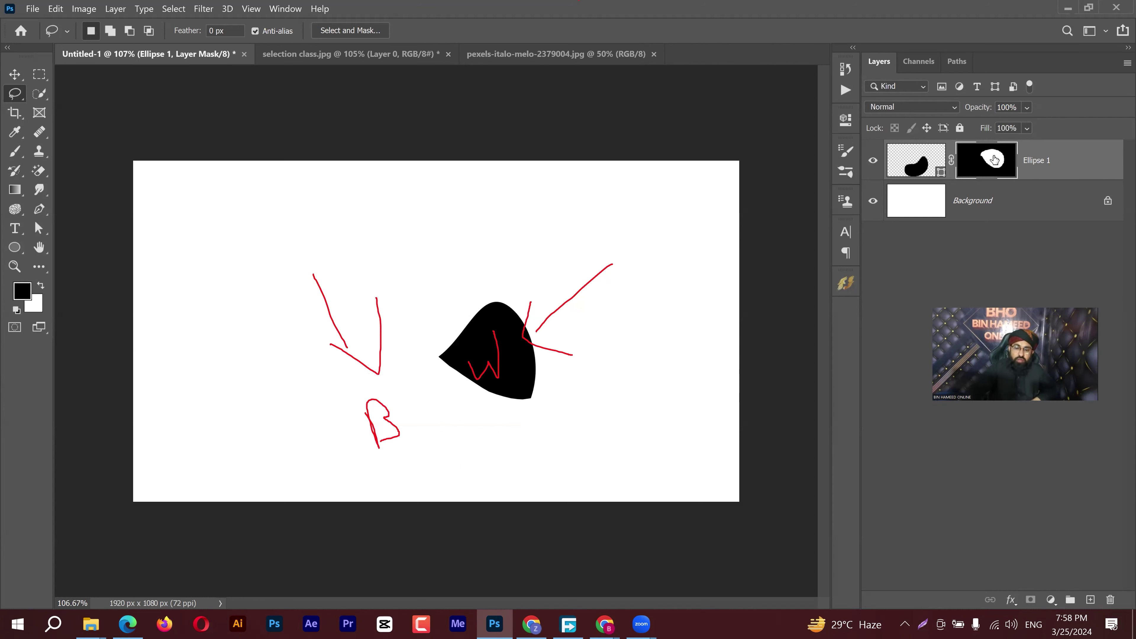
pyautogui.click(923, 154)
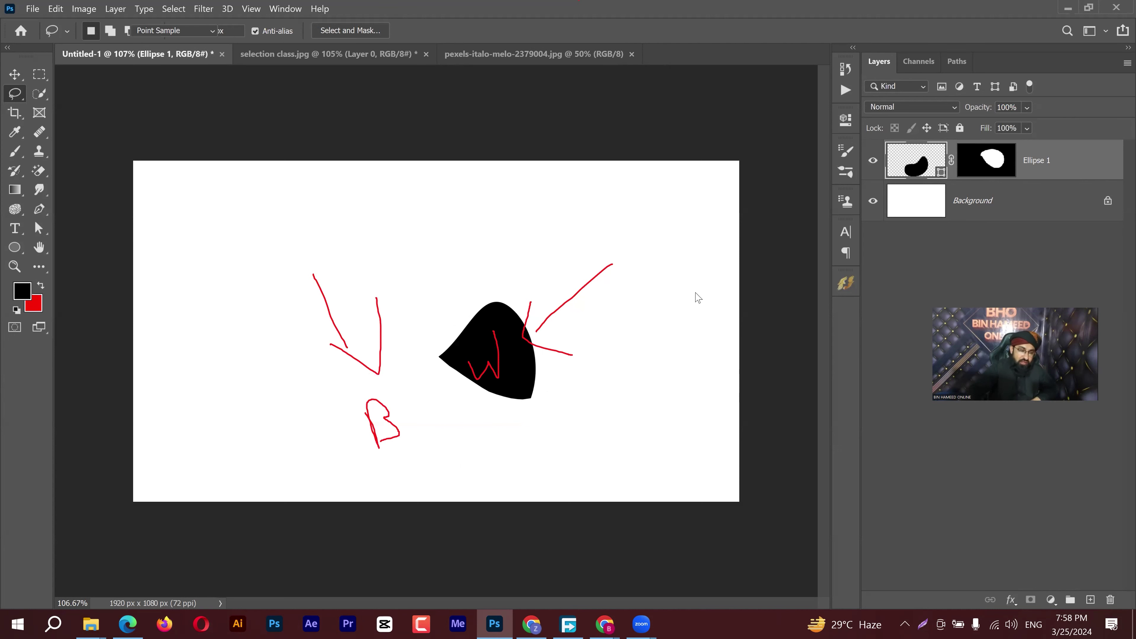
# Recolor the Ellipse 1 bean shape to the bright green a8ff00
pyautogui.click(905, 400)
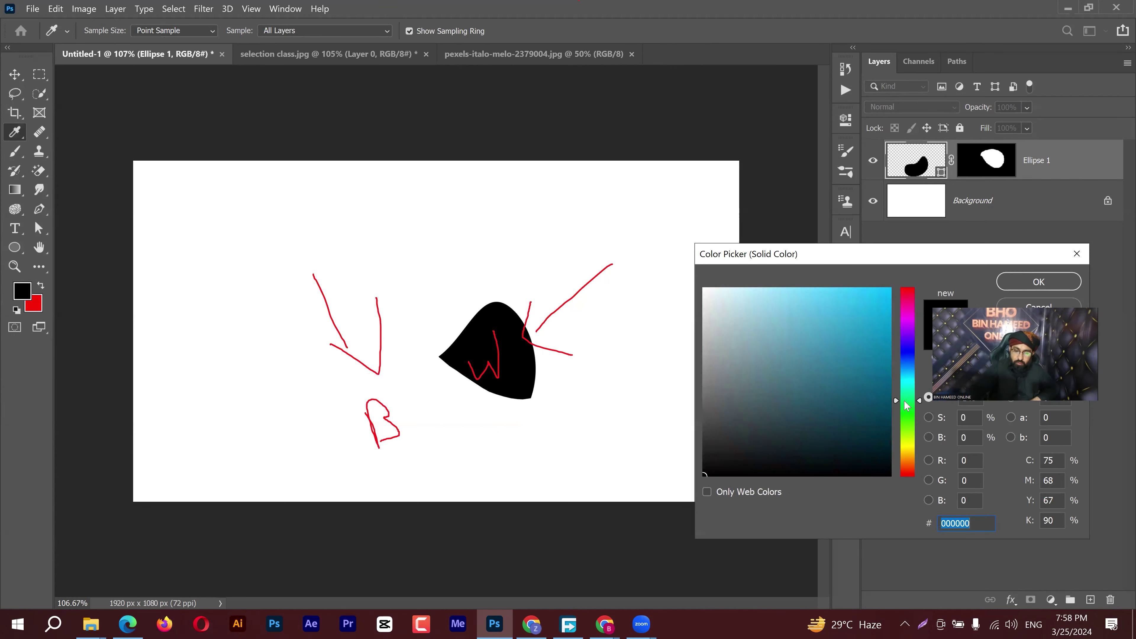
pyautogui.moveTo(906, 405); pyautogui.dragTo(904, 436)
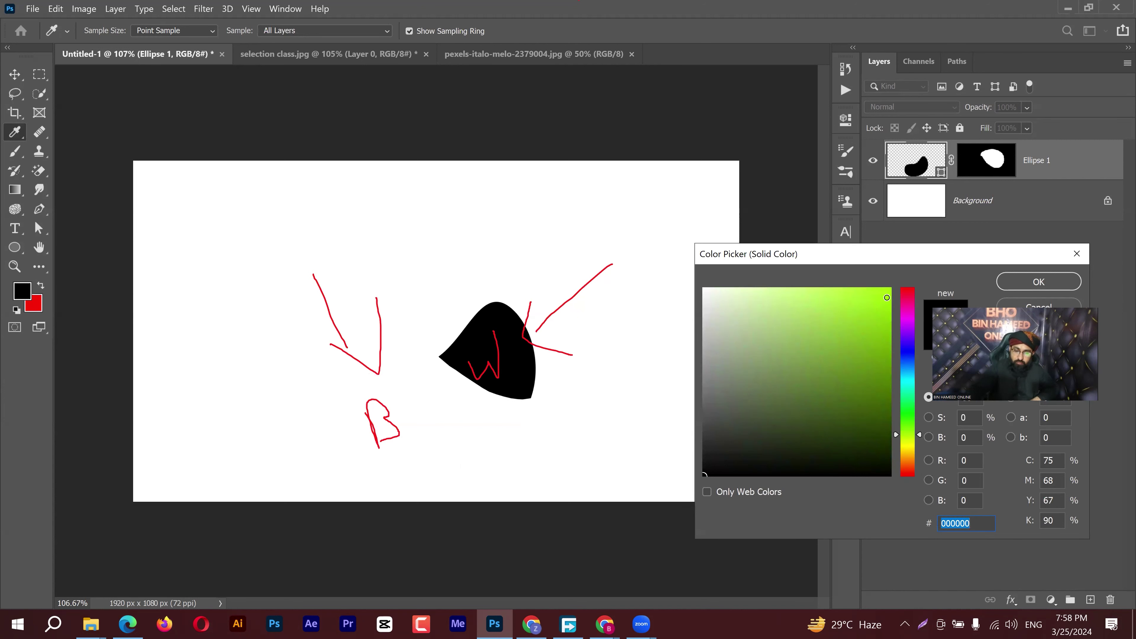
pyautogui.click(890, 289)
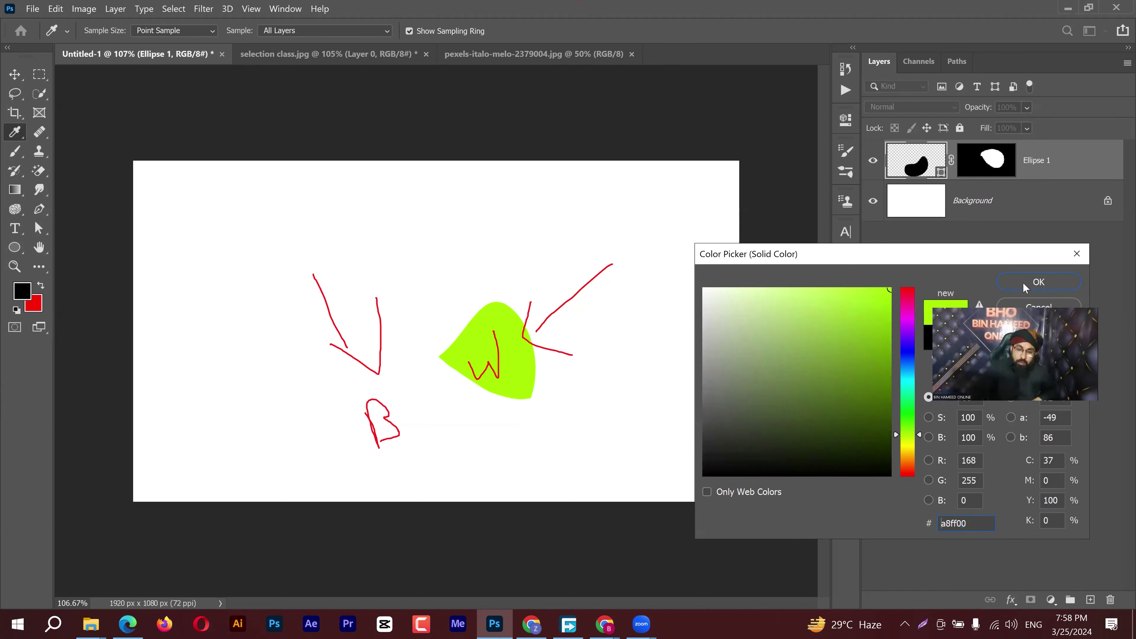
pyautogui.click(1023, 284)
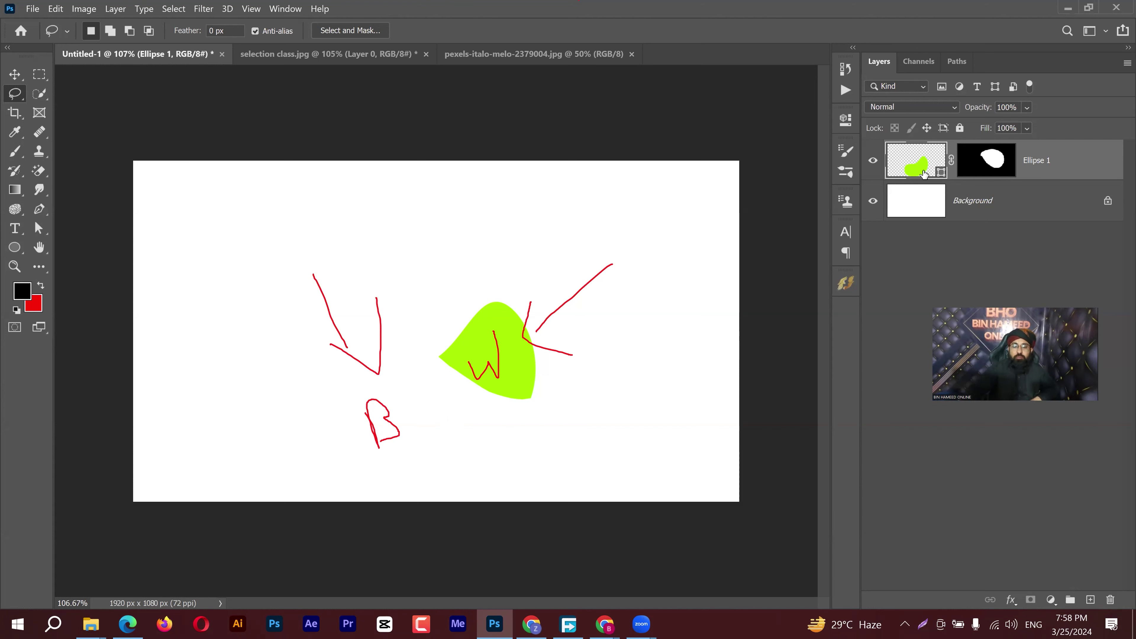
# Disable Ellipse 1's layer mask to view the whole bean, and enable the mask again
pyautogui.rightClick(991, 162)
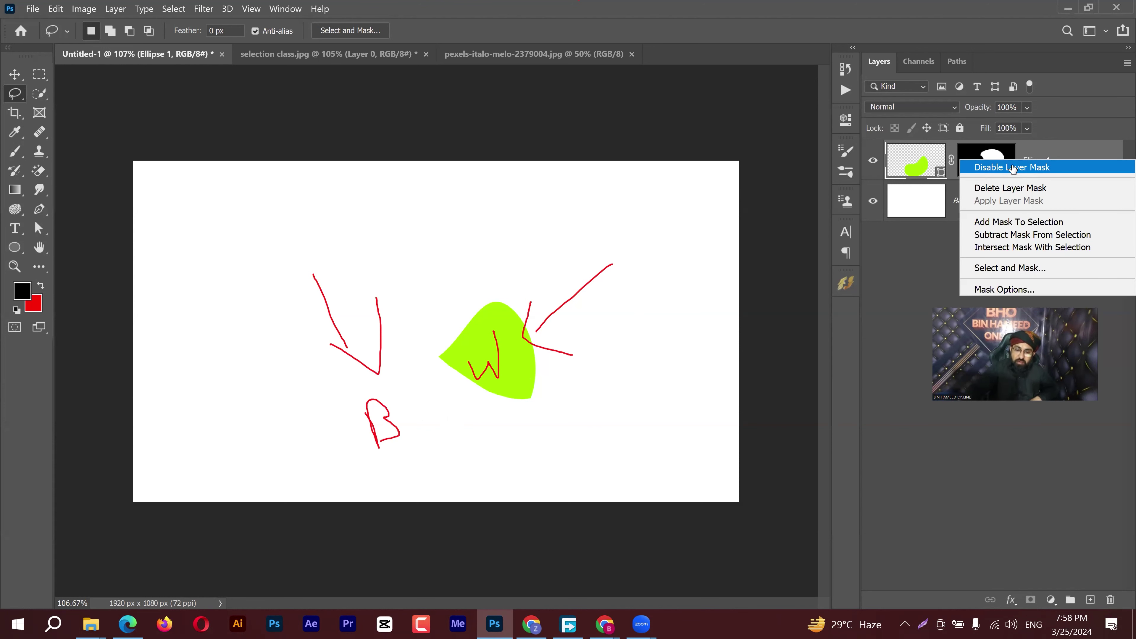
pyautogui.click(1013, 169)
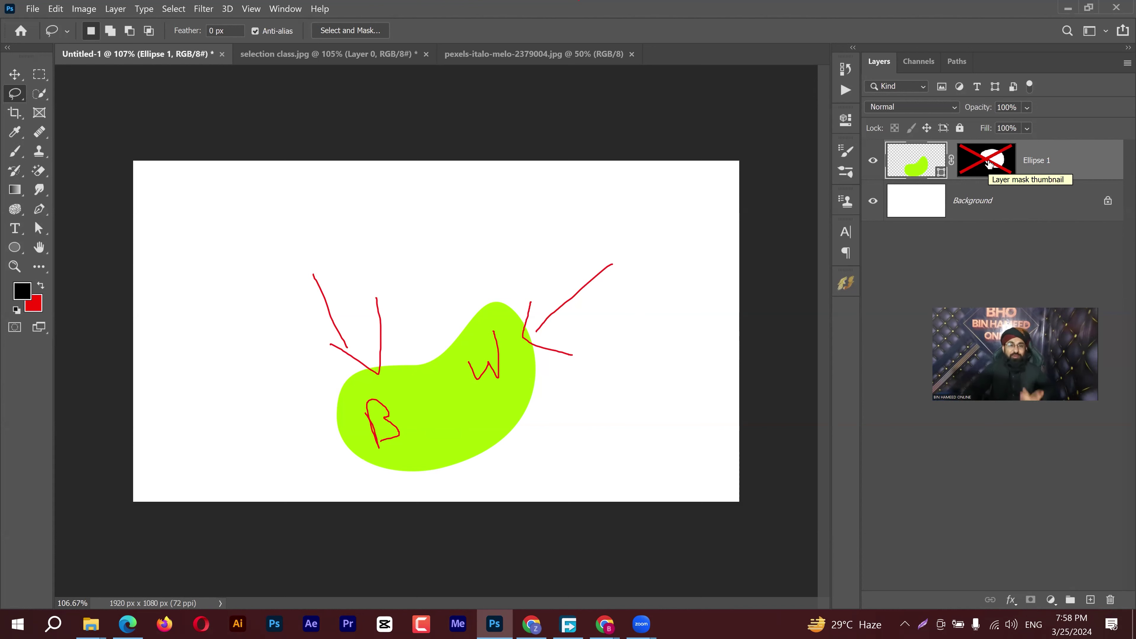
pyautogui.keyDown('shift'); pyautogui.click(989, 165); pyautogui.keyUp('shift')
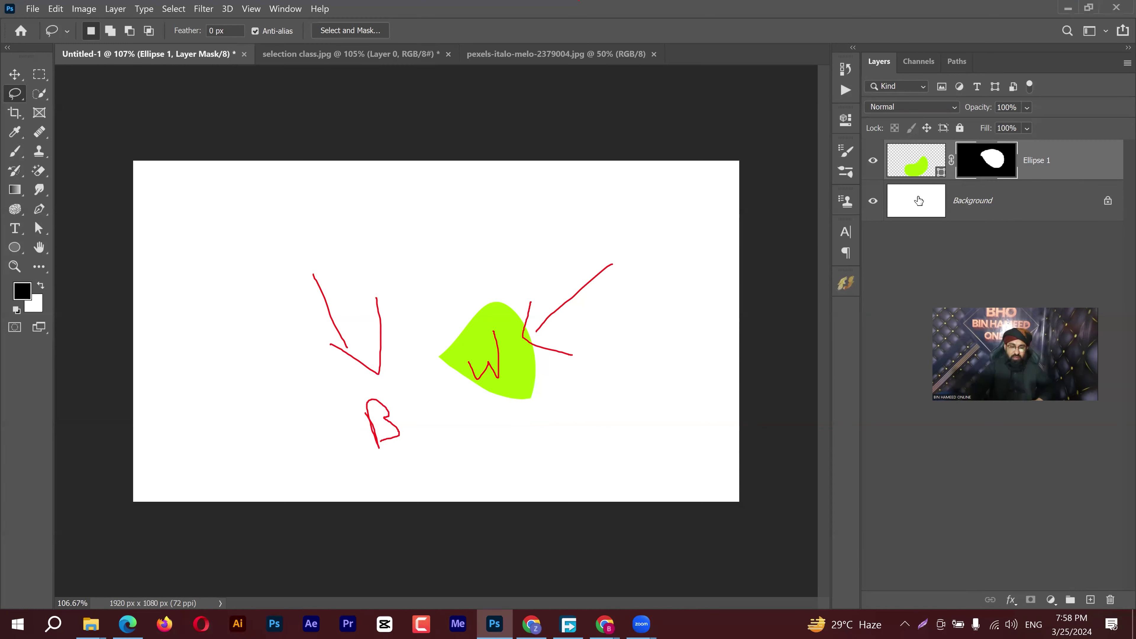
# Delete the layer mask from Ellipse 1 and lasso a freehand oval area around the bean's right half
pyautogui.moveTo(998, 166); pyautogui.dragTo(1102, 598)
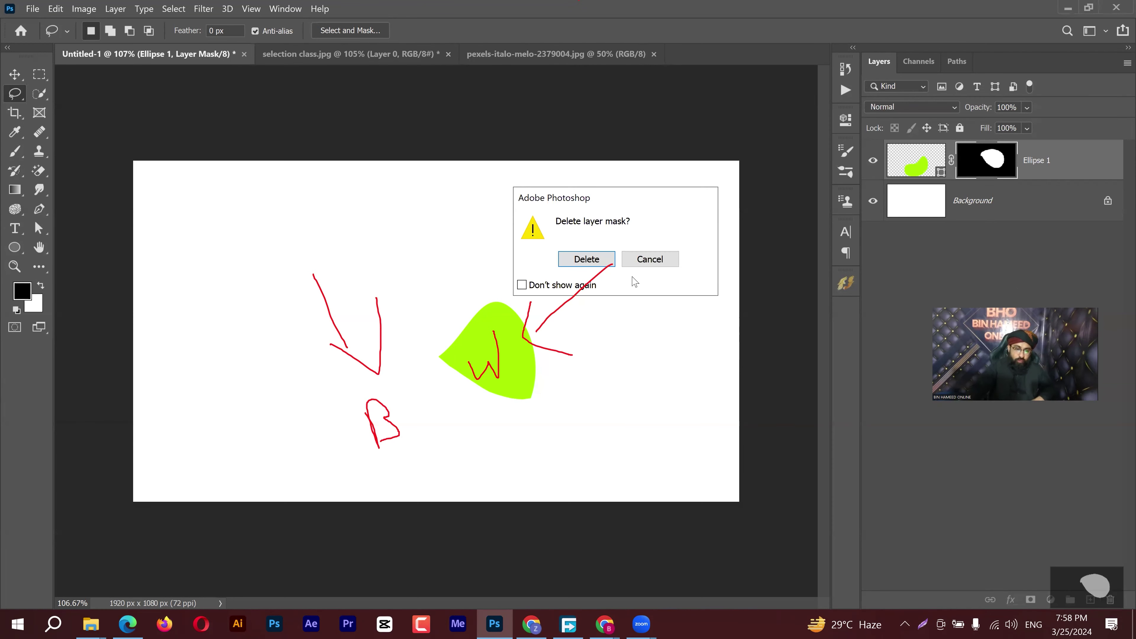
pyautogui.click(588, 260)
pyautogui.moveTo(417, 284)
pyautogui.mouseDown()
pyautogui.moveTo(414, 363)
pyautogui.moveTo(514, 466)
pyautogui.moveTo(549, 296)
pyautogui.moveTo(426, 293)
pyautogui.mouseUp()
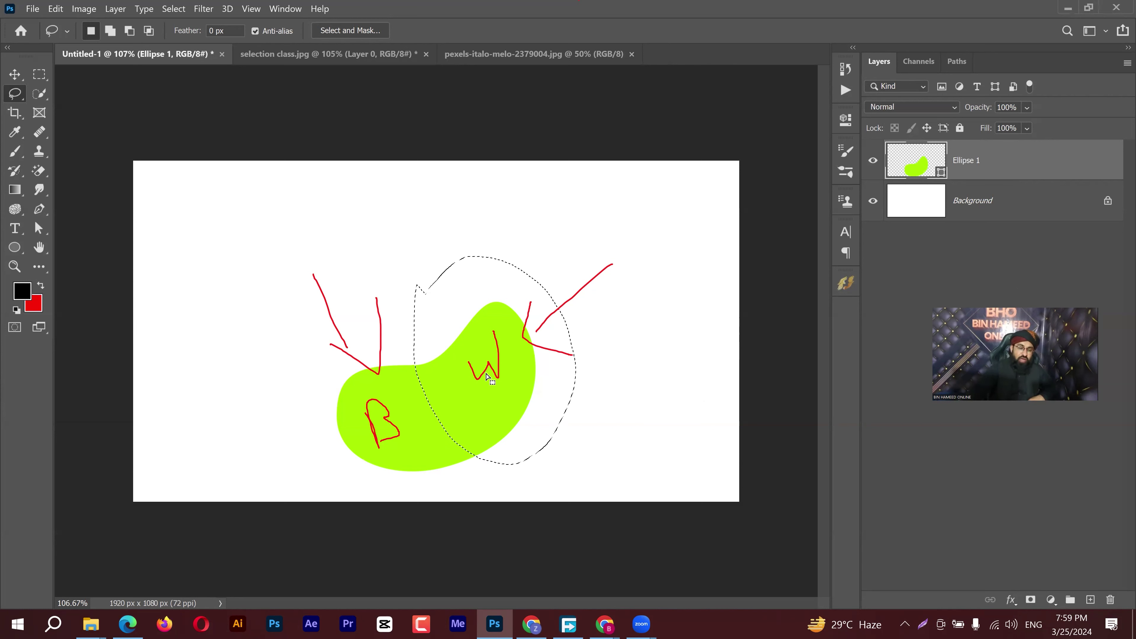
# Try a normal layer mask on Ellipse 1 from the lasso selection, undo it, and add an inverted mask that hides the selected area
pyautogui.click(1031, 600)
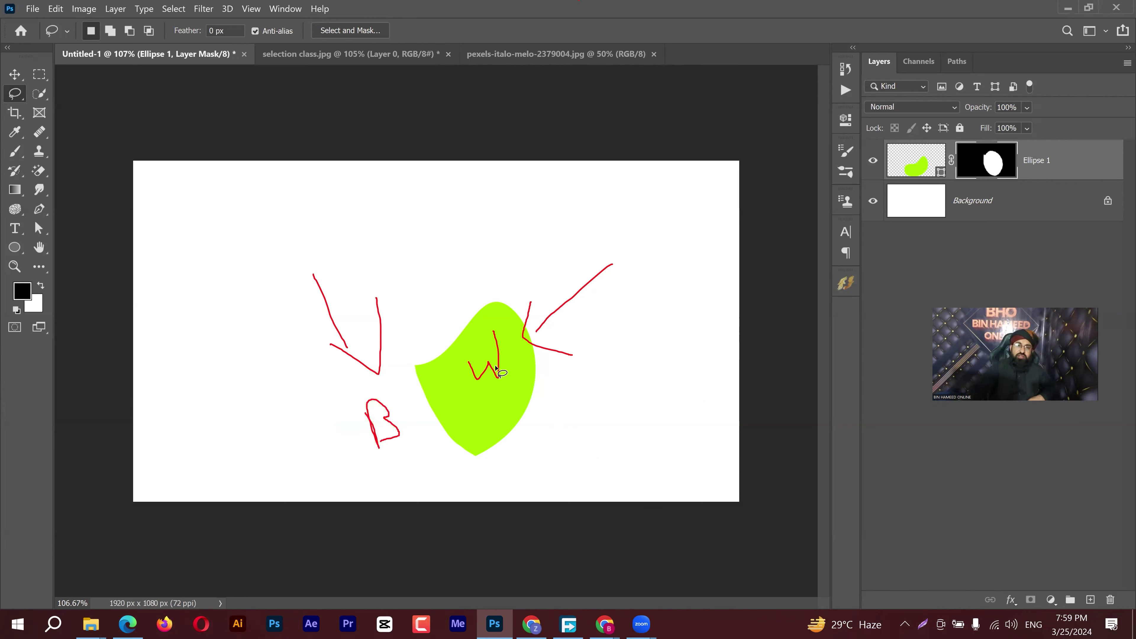
pyautogui.hotkey('ctrl', 'z')
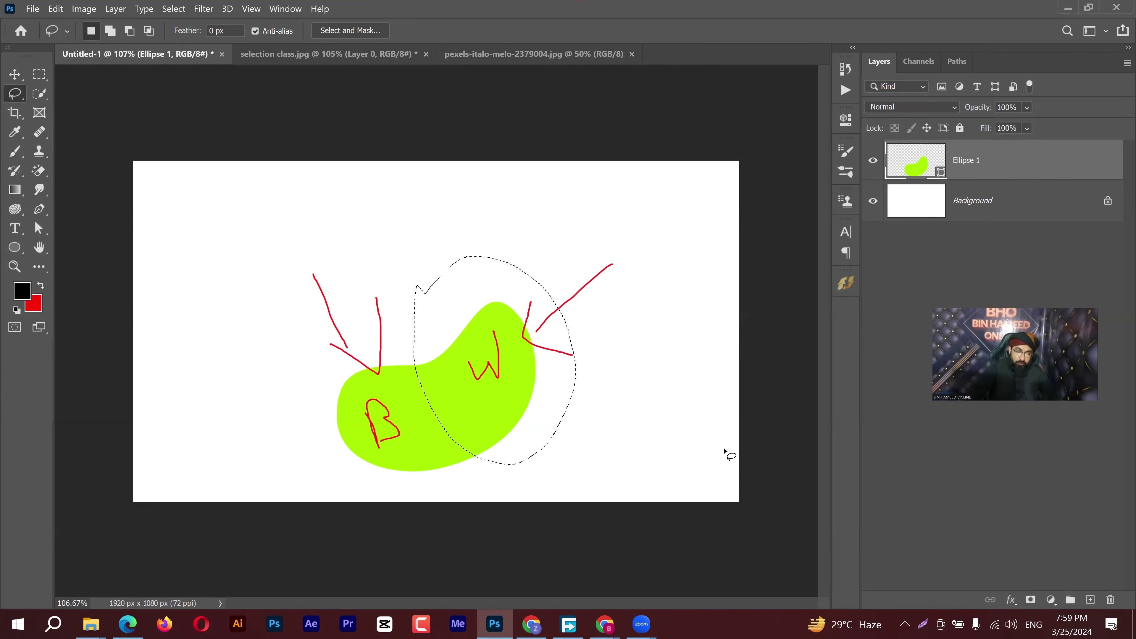
pyautogui.keyDown('alt'); pyautogui.click(1031, 600); pyautogui.keyUp('alt')
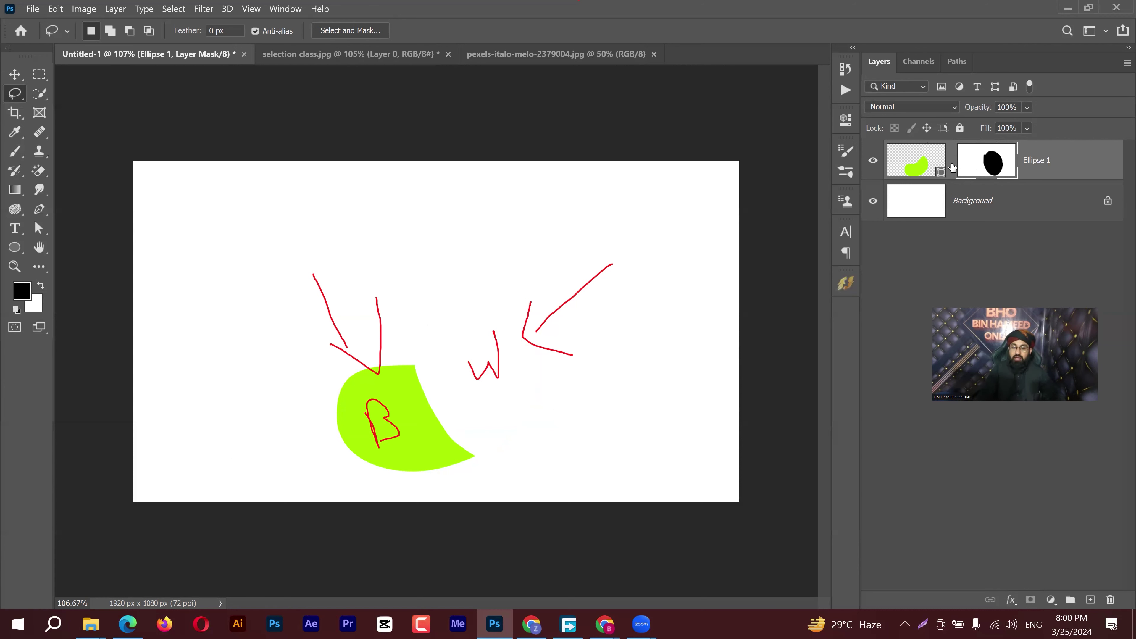
# Restore the accidentally deleted Ellipse 1 layer and delete only its inverted layer mask
pyautogui.click(952, 162)
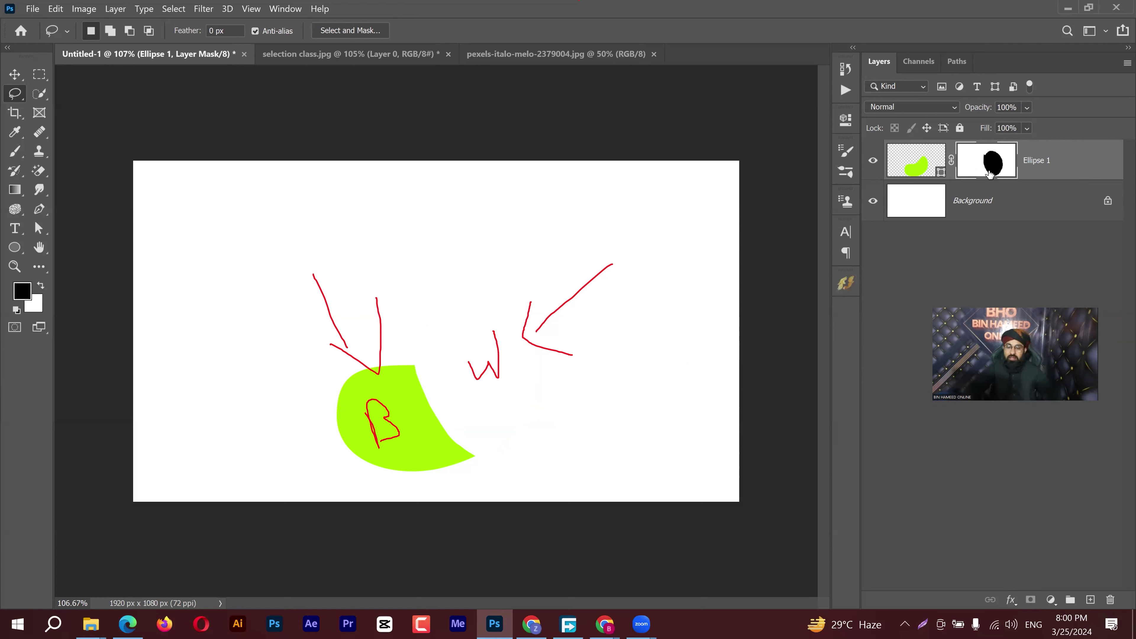
pyautogui.press('Delete')
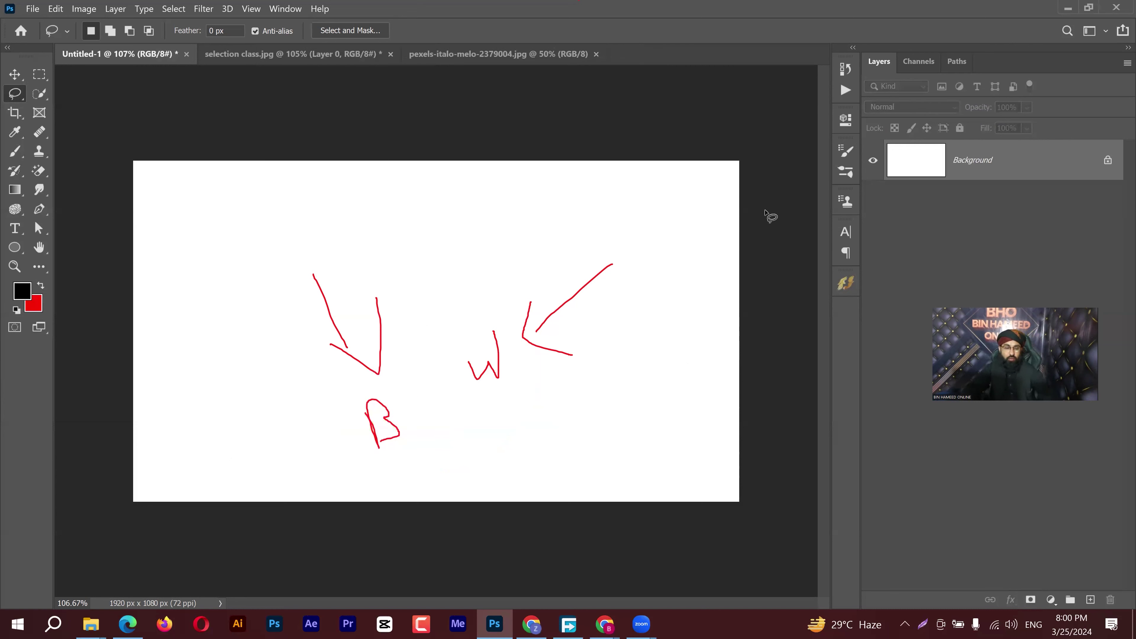
pyautogui.hotkey('ctrl', 'z')
pyautogui.moveTo(987, 161); pyautogui.dragTo(1102, 597)
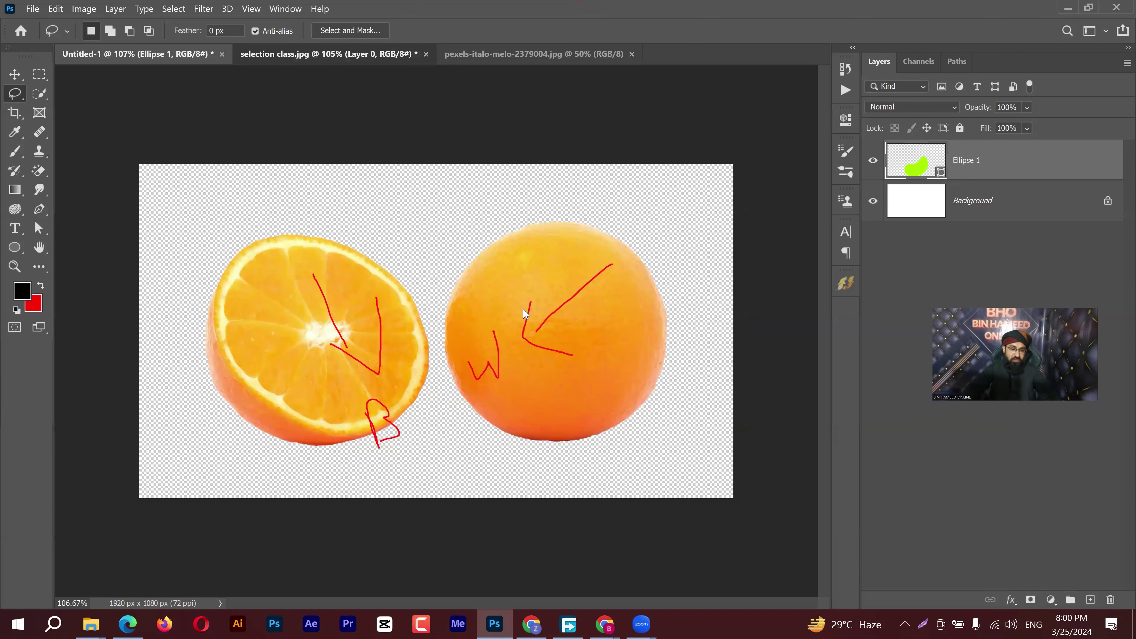
# Clear the red annotations over pexels-italo-melo-2379004.jpg and add a layer mask from the selection of the man
pyautogui.hotkey('ctrl', 'Tab')
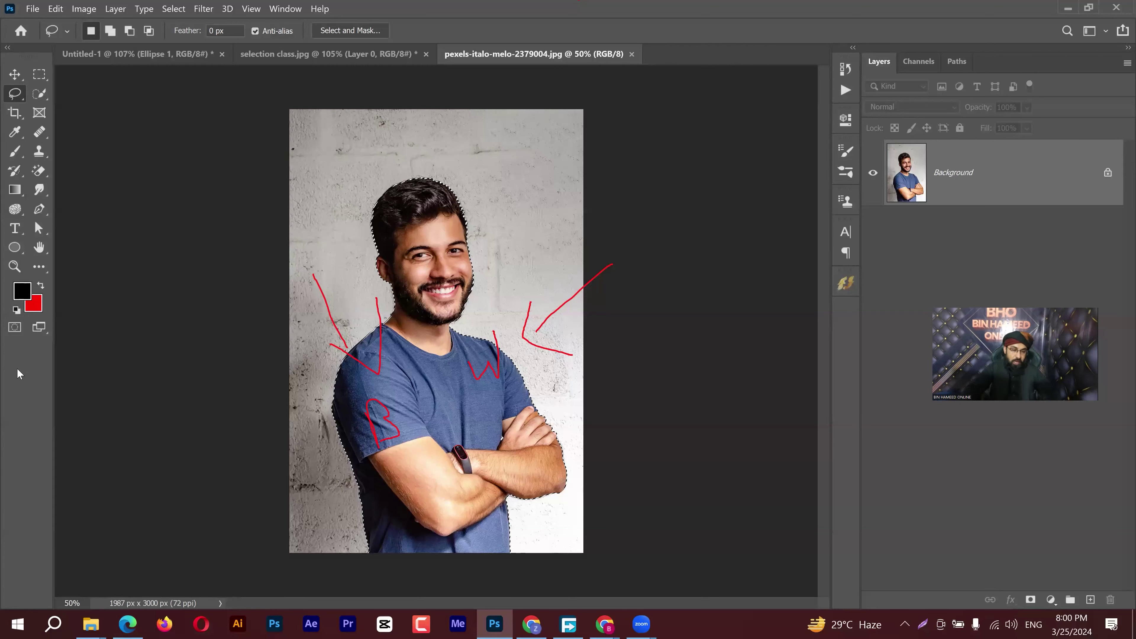
pyautogui.press('Escape')
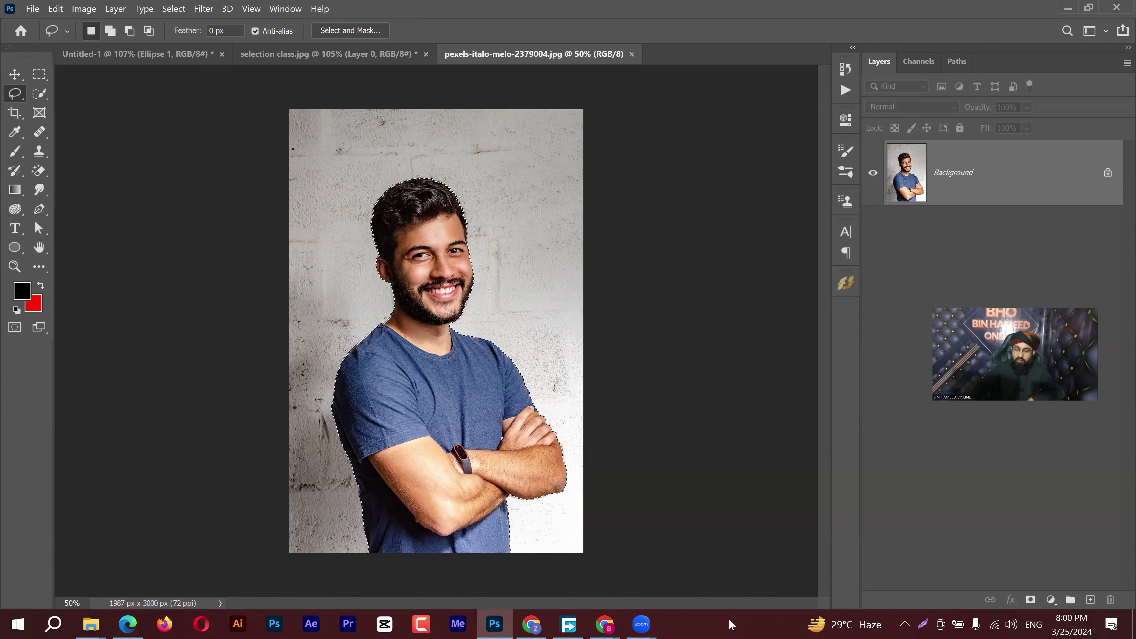
pyautogui.click(1031, 600)
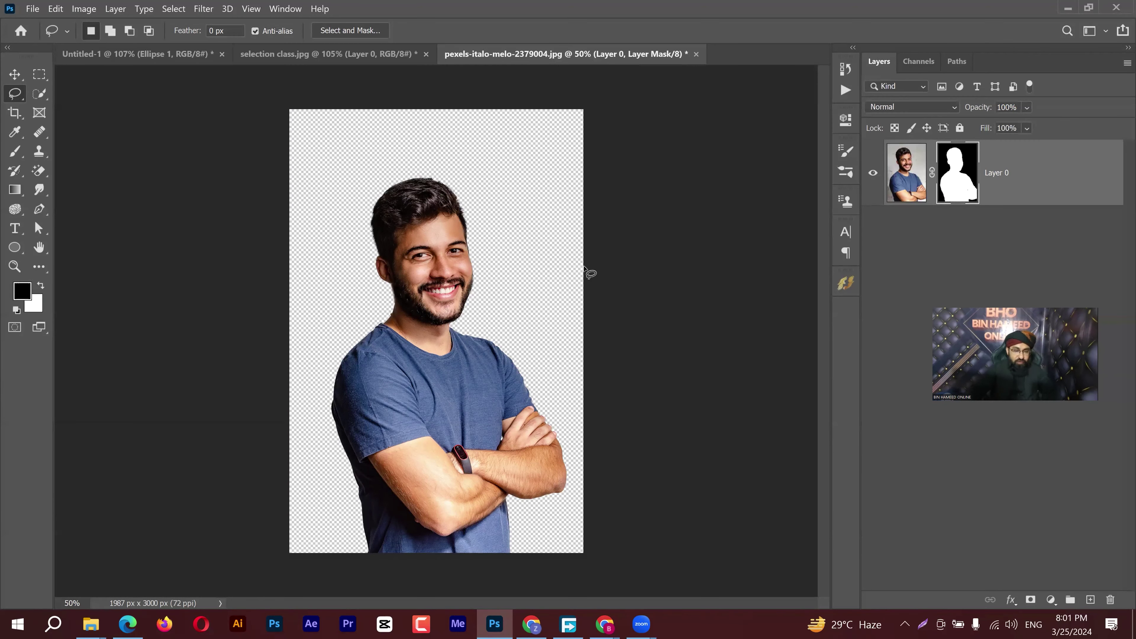
# Undo the portrait's layer mask and invert the selection so it covers the wall background
pyautogui.hotkey('ctrl', 'z')
pyautogui.hotkey('ctrl', 'z')
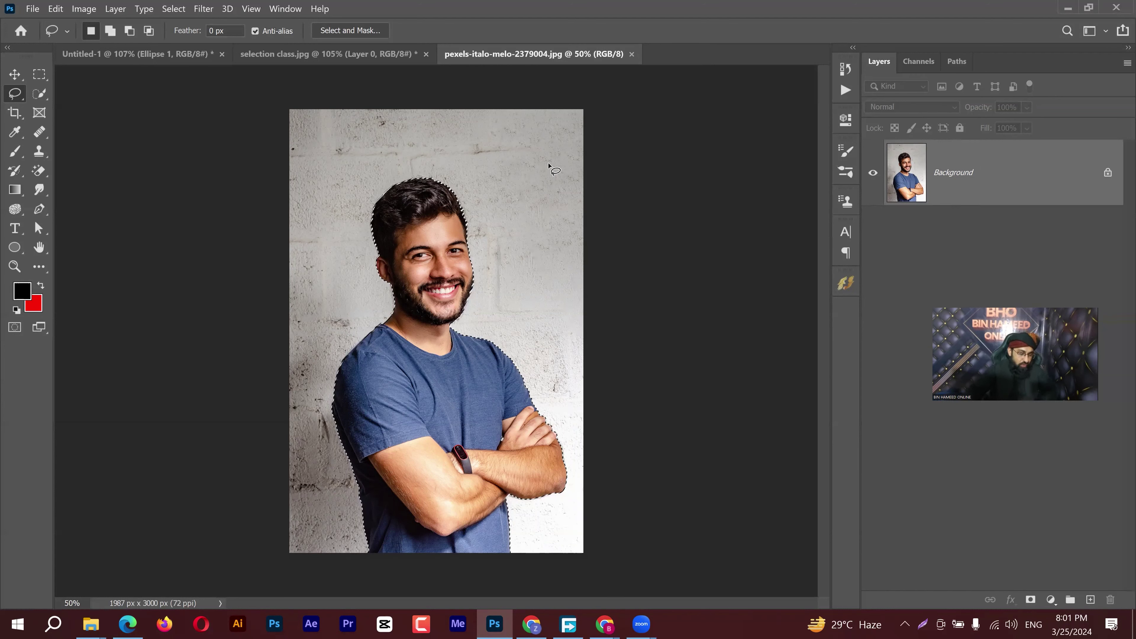
pyautogui.hotkey('ctrl', 'shift', 'i')
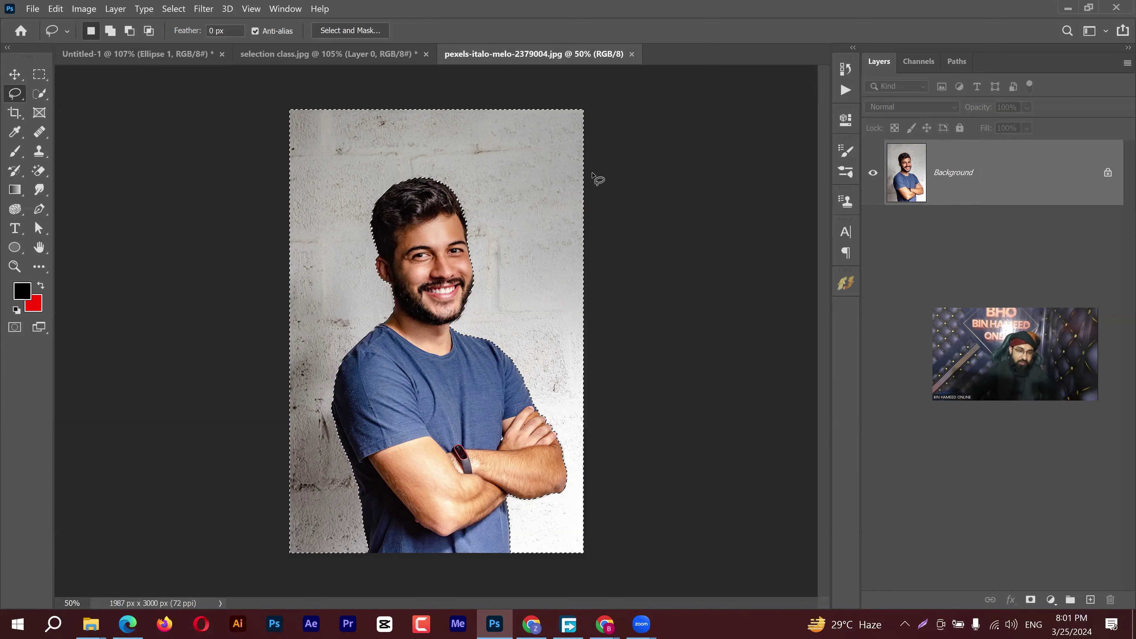
pyautogui.click(173, 8)
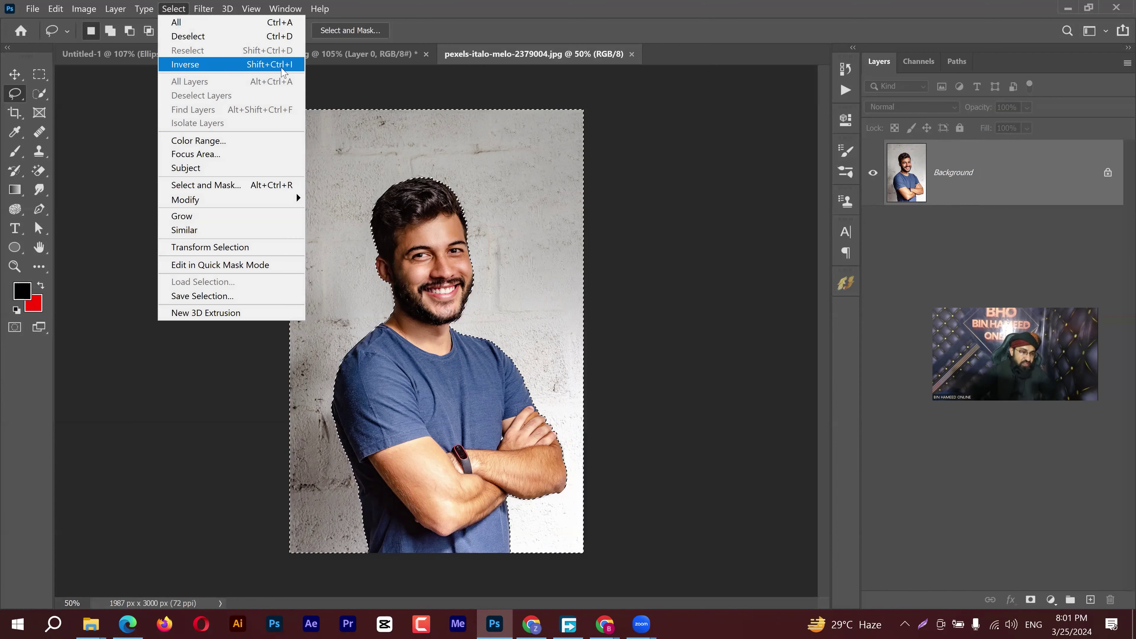
pyautogui.click(475, 38)
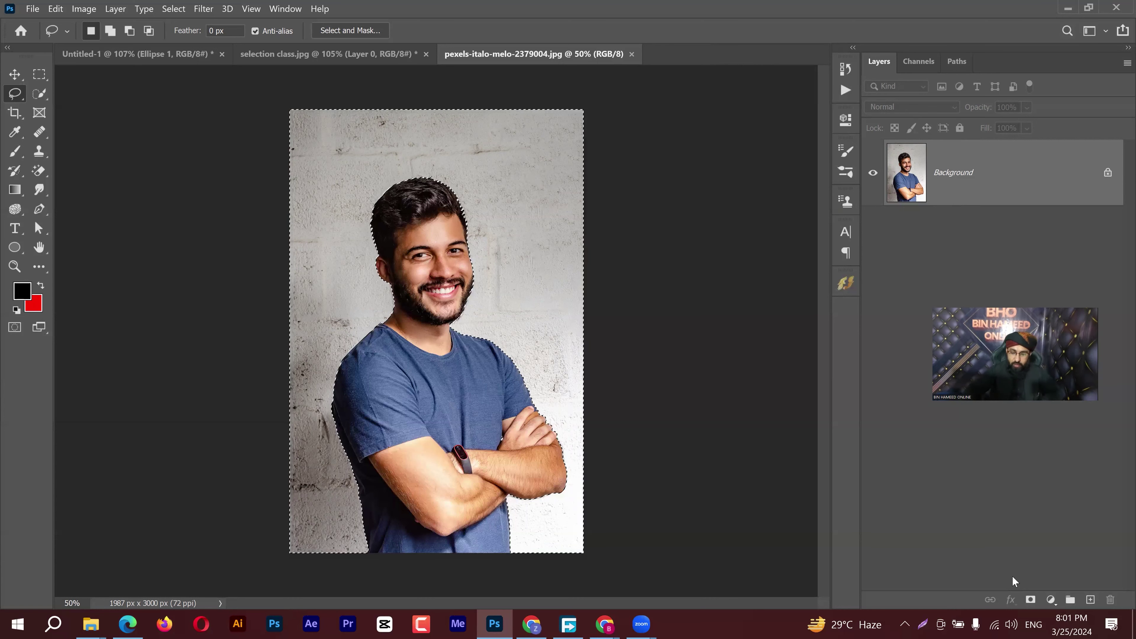
# Try a normal layer mask from the inverted selection, and undo it
pyautogui.click(1031, 600)
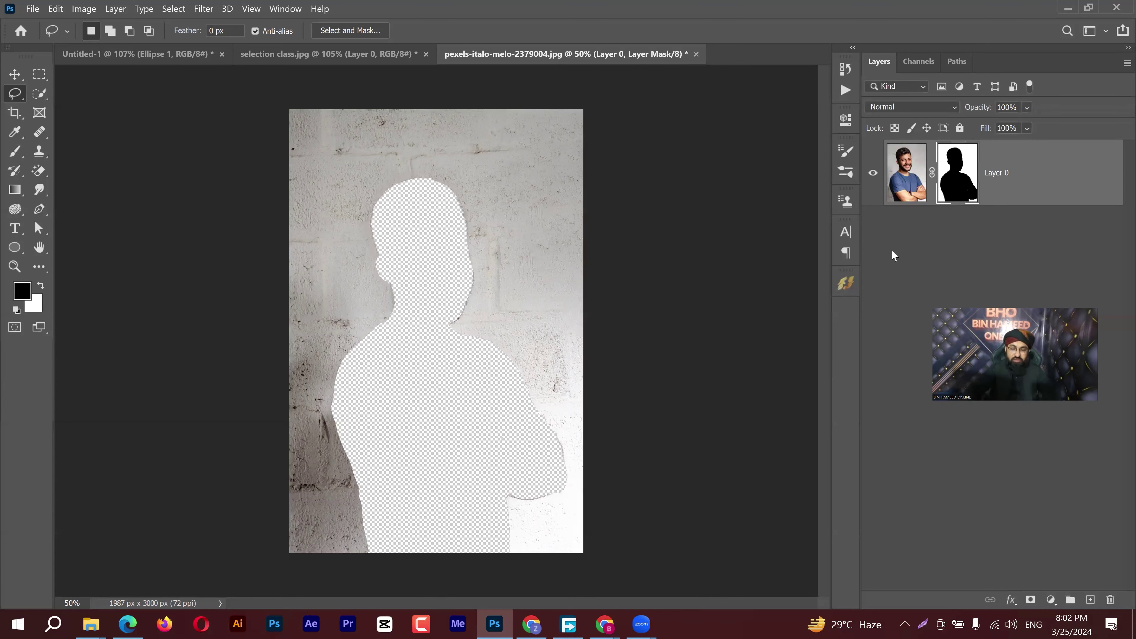
pyautogui.hotkey('ctrl', 'z')
pyautogui.hotkey('ctrl', 'z')
pyautogui.hotkey('ctrl', 'z')
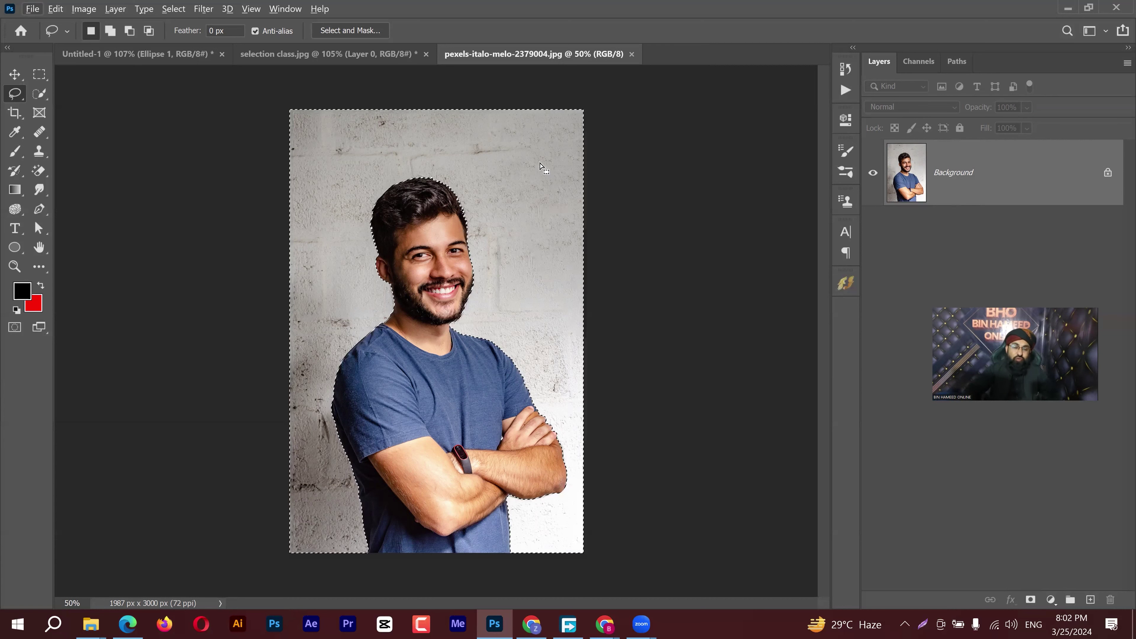
# Add an inverted layer mask that hides the selected background, and move the masked man into the Untitled-1 document
pyautogui.press('alt')
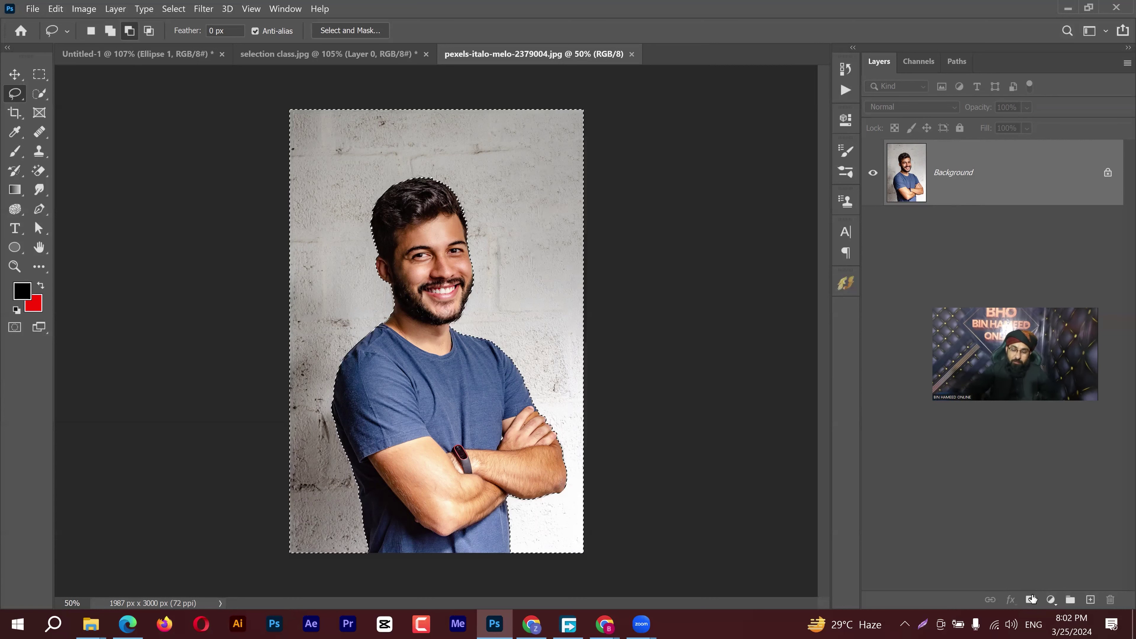
pyautogui.keyDown('alt'); pyautogui.click(1031, 600); pyautogui.keyUp('alt')
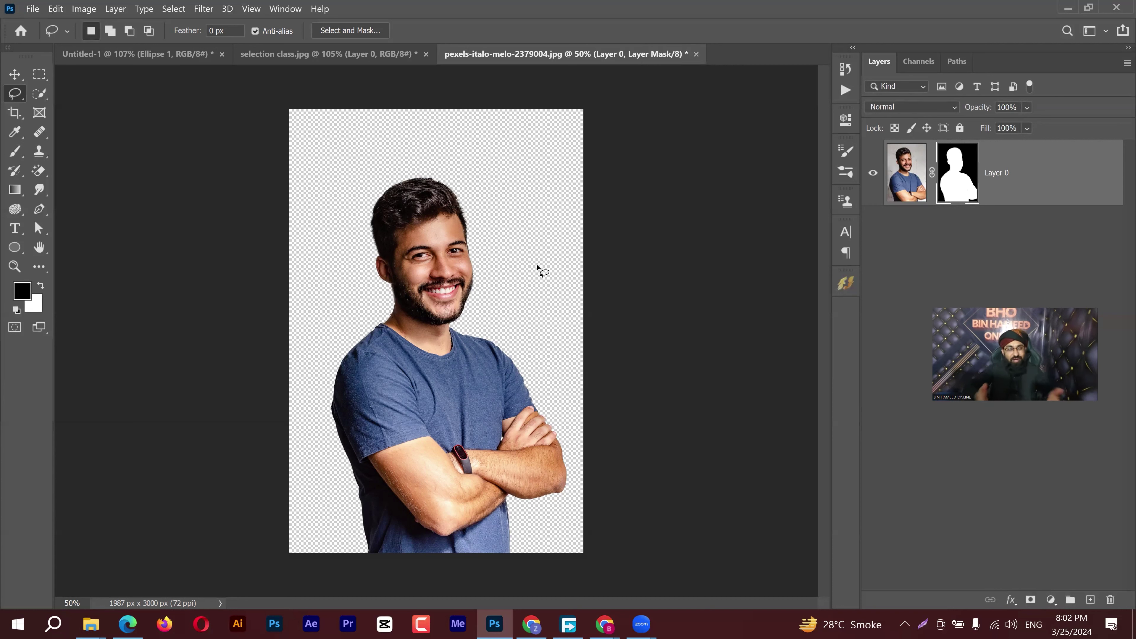
pyautogui.press('v')
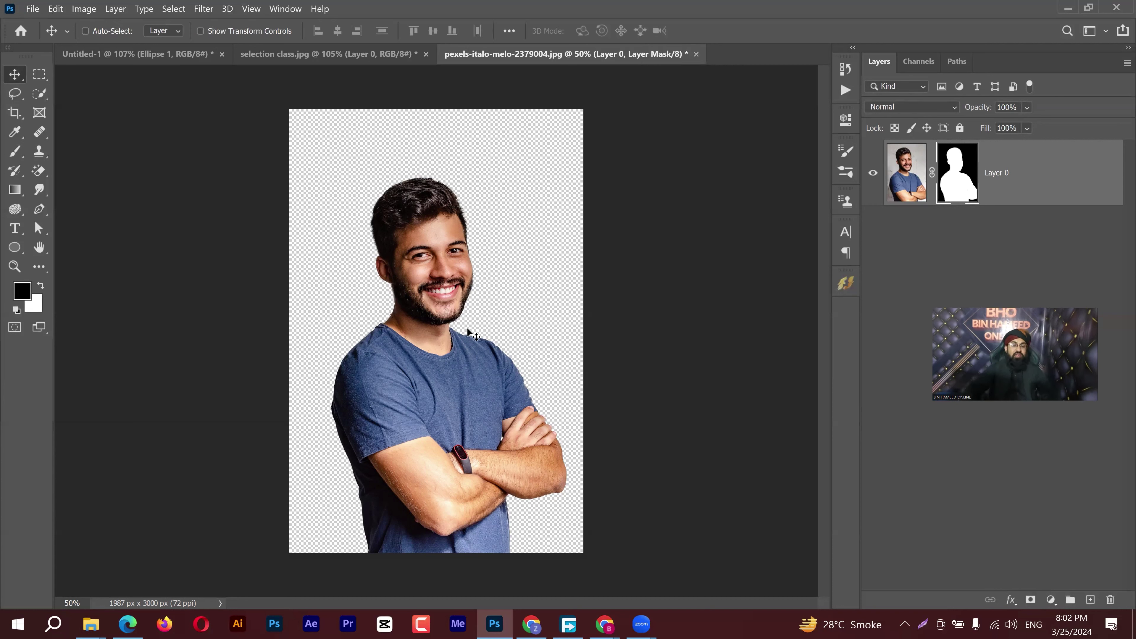
pyautogui.moveTo(357, 251); pyautogui.dragTo(568, 300)
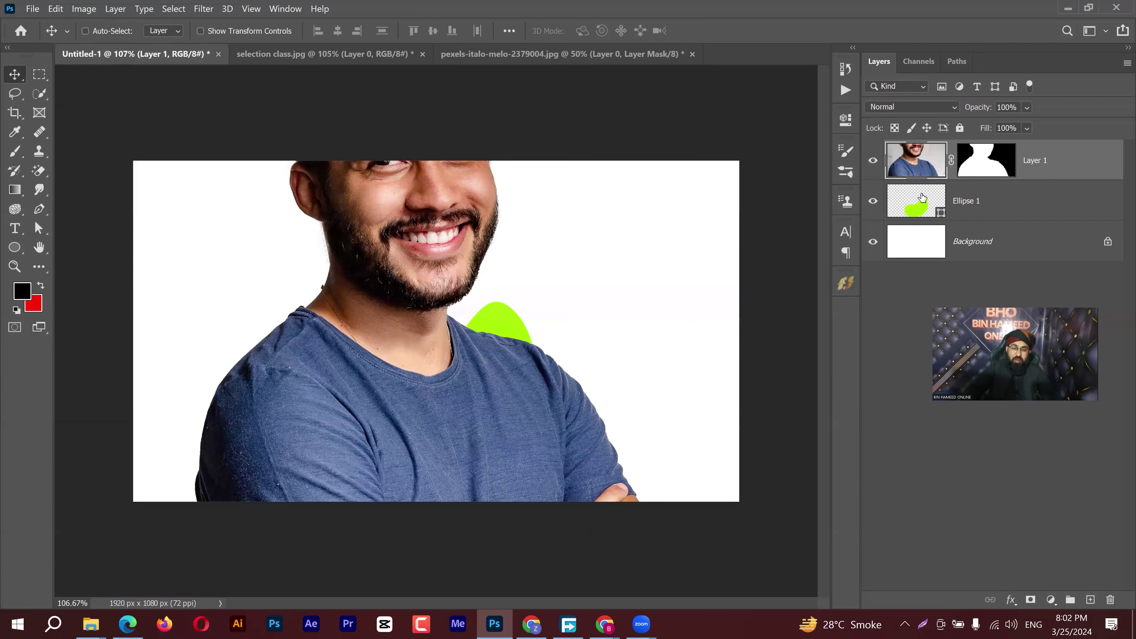
# Convert the masked portrait on Layer 1 to a Smart Object
pyautogui.rightClick(1068, 159)
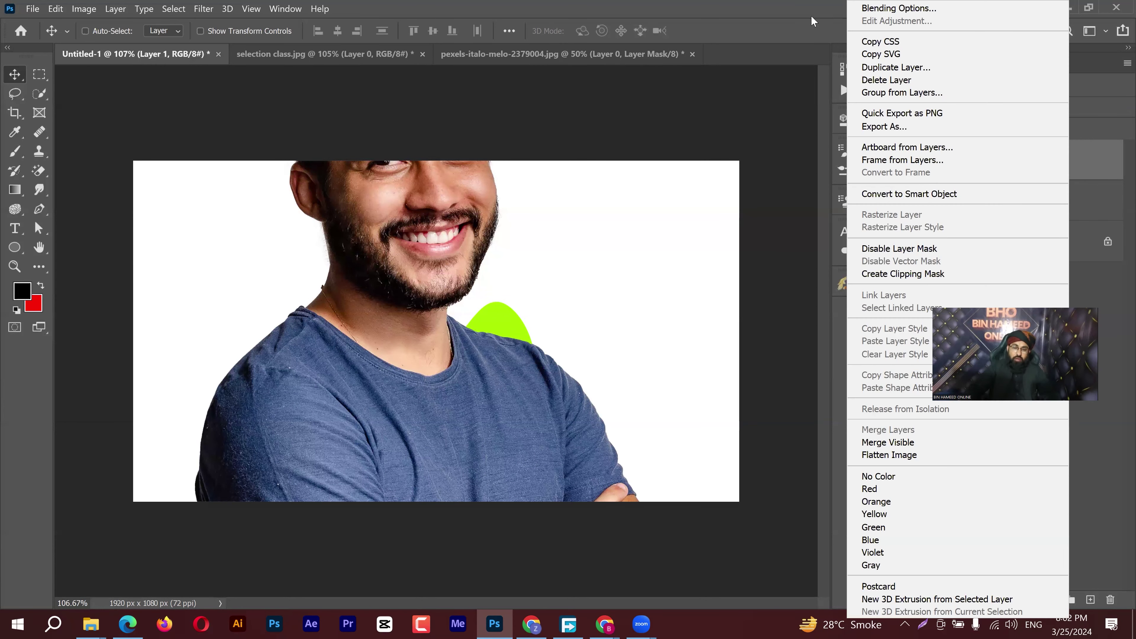
pyautogui.click(688, 237)
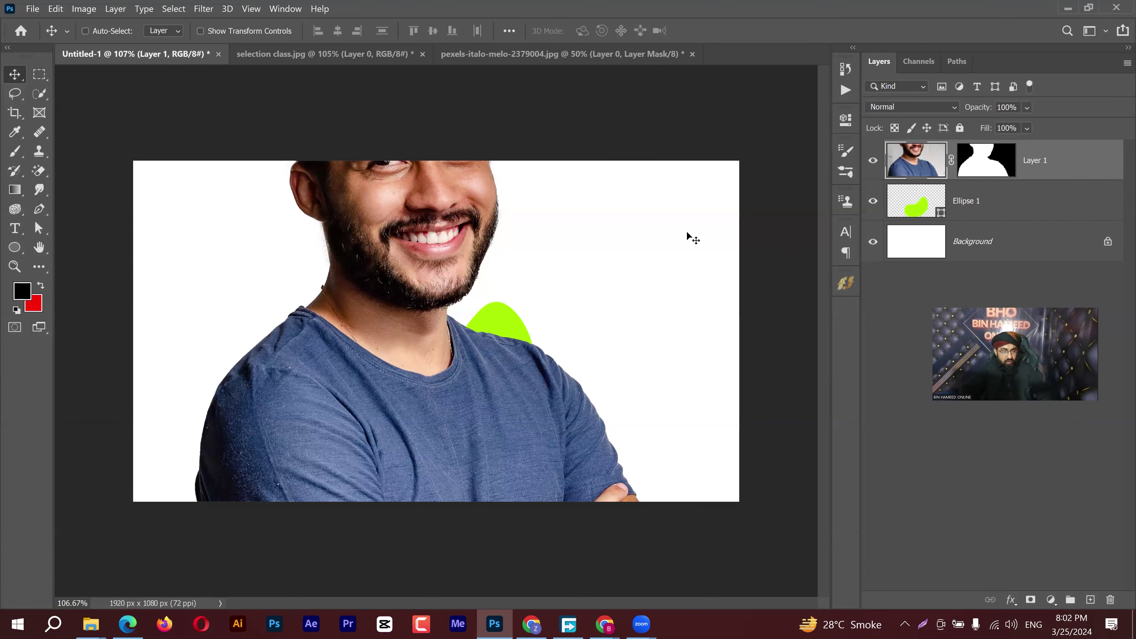
pyautogui.press('ctrl')
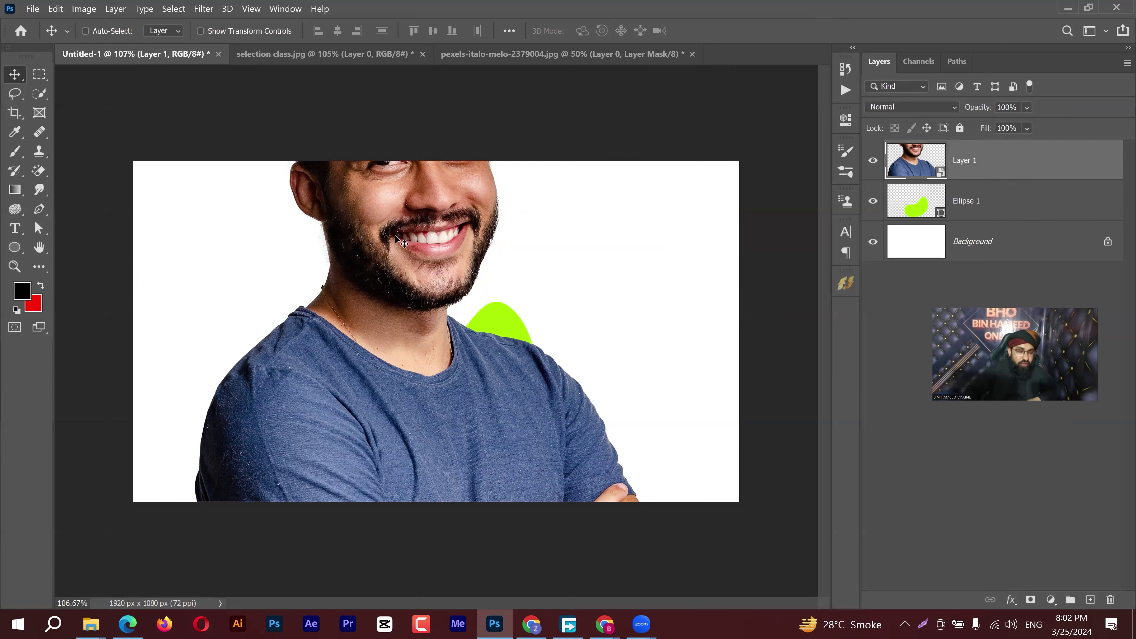
# Scale Layer 1 proportionally to about 32.91% with Free Transform and position the man over the green bean
pyautogui.click(32, 13)
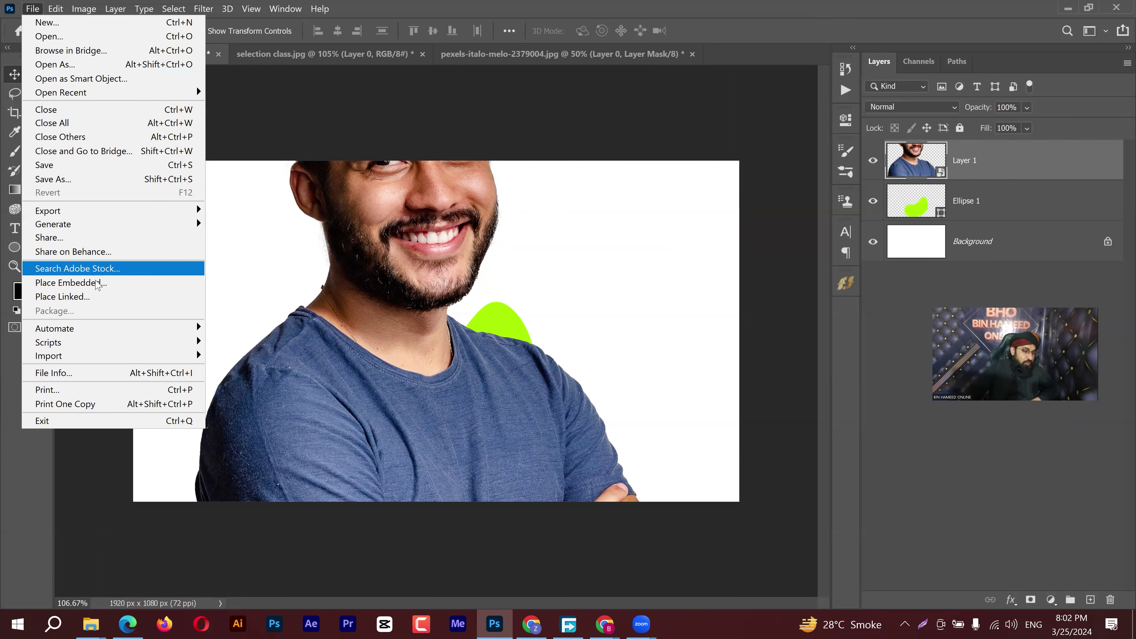
pyautogui.click(56, 8)
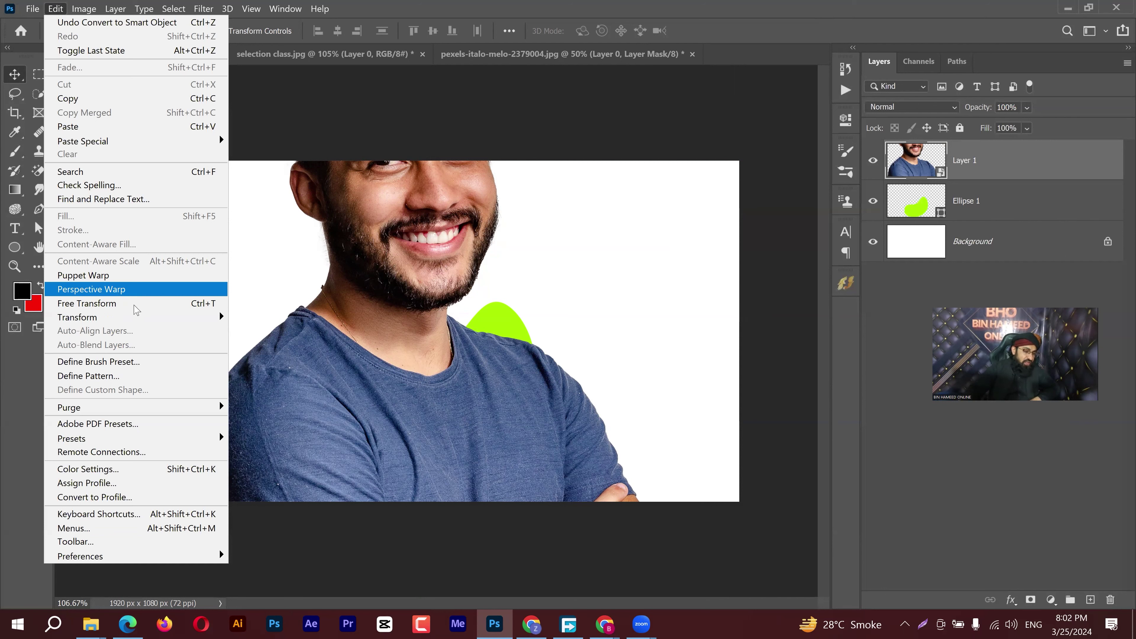
pyautogui.click(451, 221)
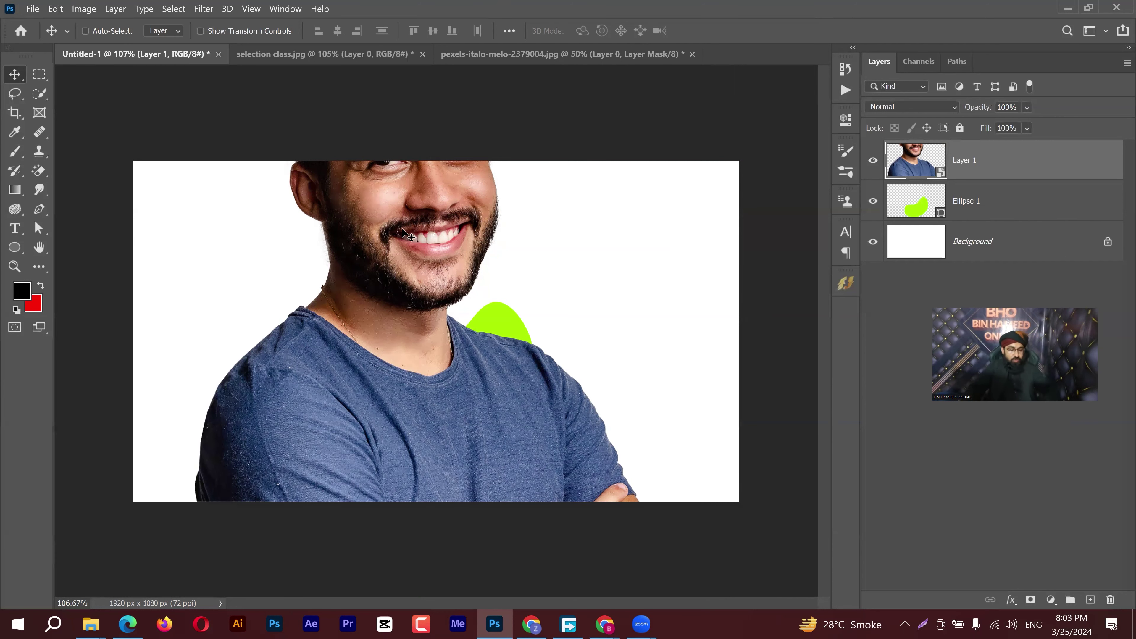
pyautogui.hotkey('ctrl', 't')
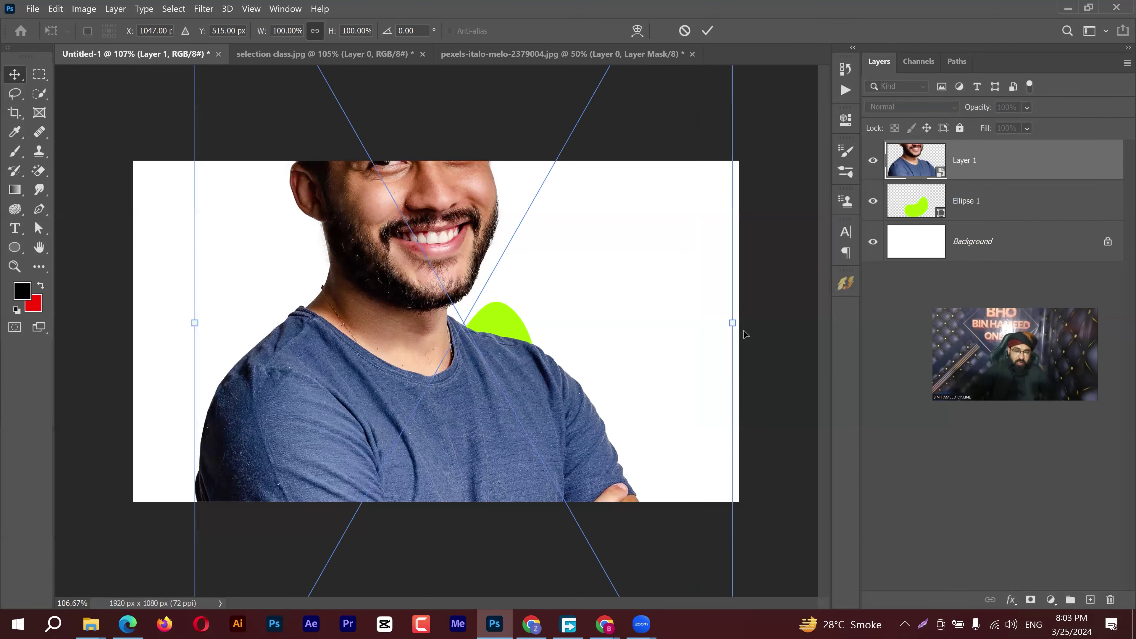
pyautogui.moveTo(618, 322); pyautogui.dragTo(554, 319)
pyautogui.moveTo(463, 320); pyautogui.dragTo(446, 313)
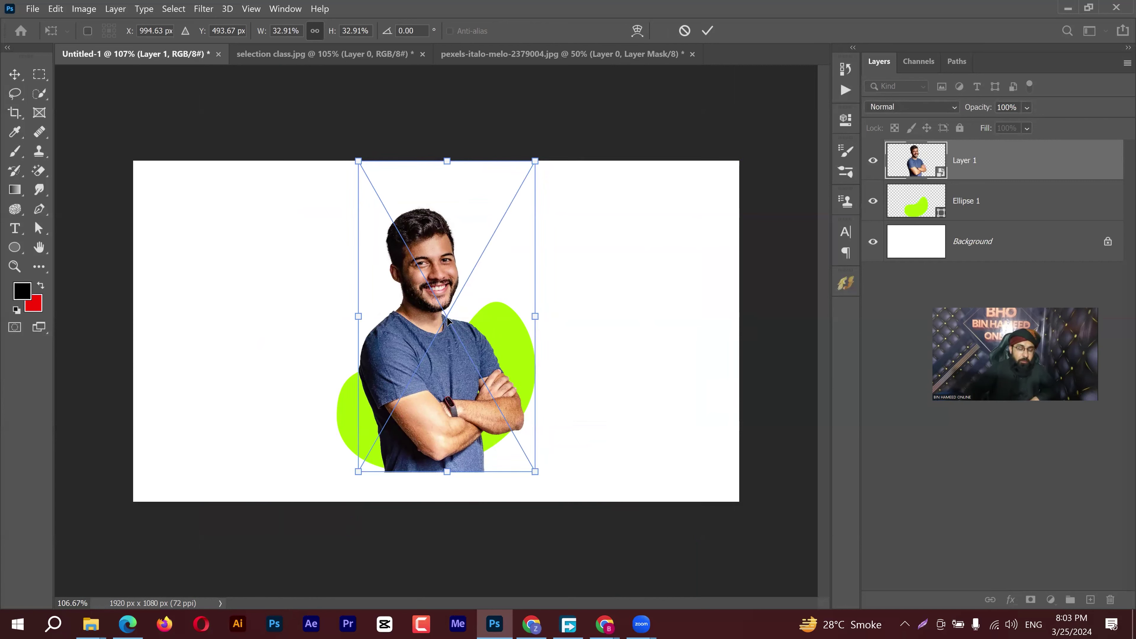
# Flip the man on Layer 1 horizontally within the active transform
pyautogui.rightClick(443, 331)
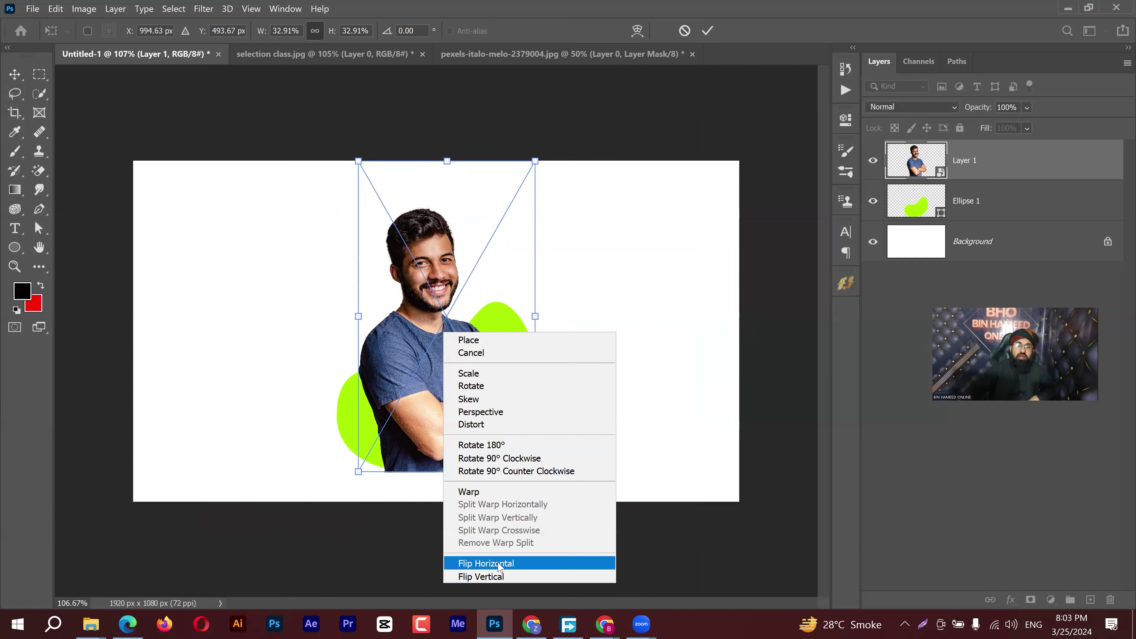
pyautogui.click(686, 32)
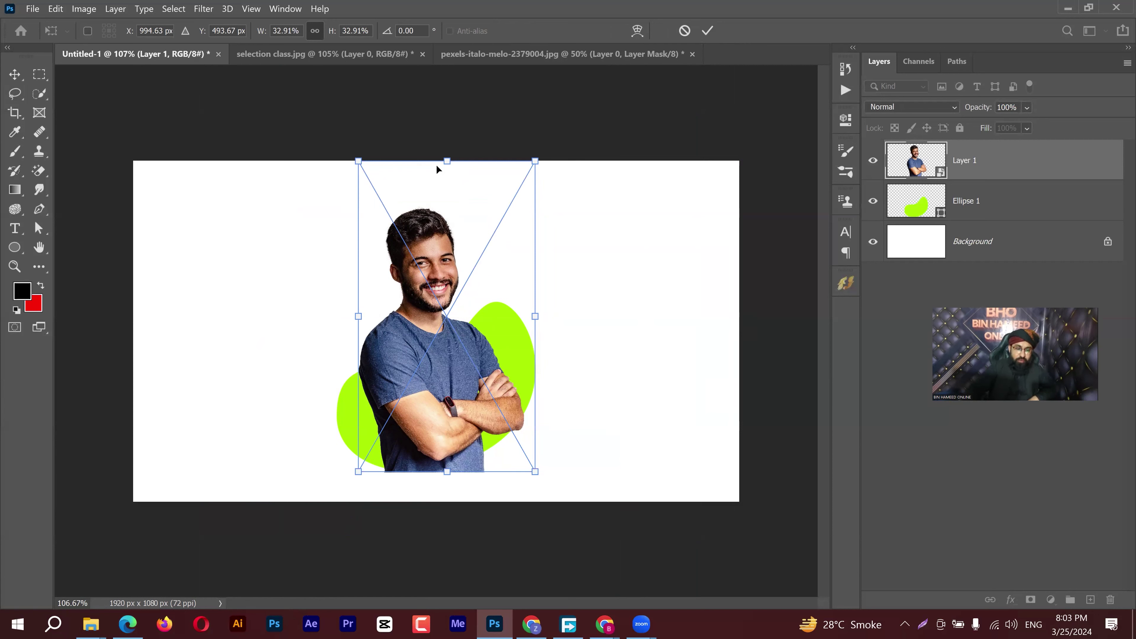
pyautogui.rightClick(442, 265)
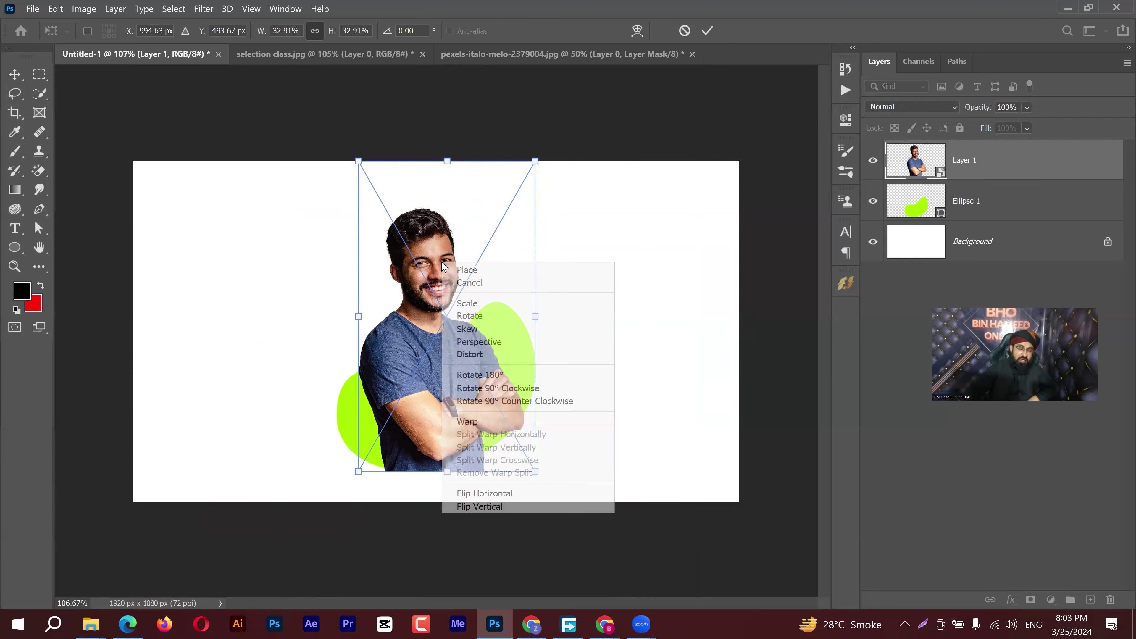
pyautogui.click(500, 494)
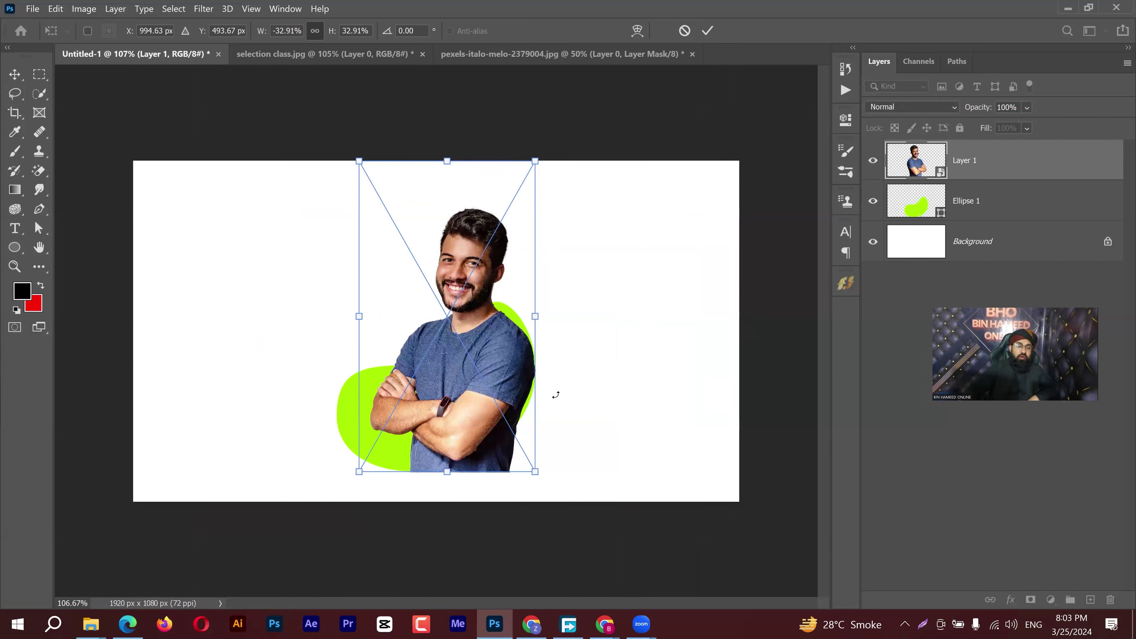
# Nudge the man's image on Layer 1 about 90 px to the left over the green shape
pyautogui.hotkey('shift', 'Left')
pyautogui.hotkey('shift', 'Left')
pyautogui.hotkey('shift', 'Left')
pyautogui.hotkey('shift', 'Left')
pyautogui.hotkey('shift', 'Left')
pyautogui.hotkey('shift', 'Left')
pyautogui.hotkey('shift', 'Left')
pyautogui.hotkey('shift', 'Left')
pyautogui.hotkey('shift', 'Left')
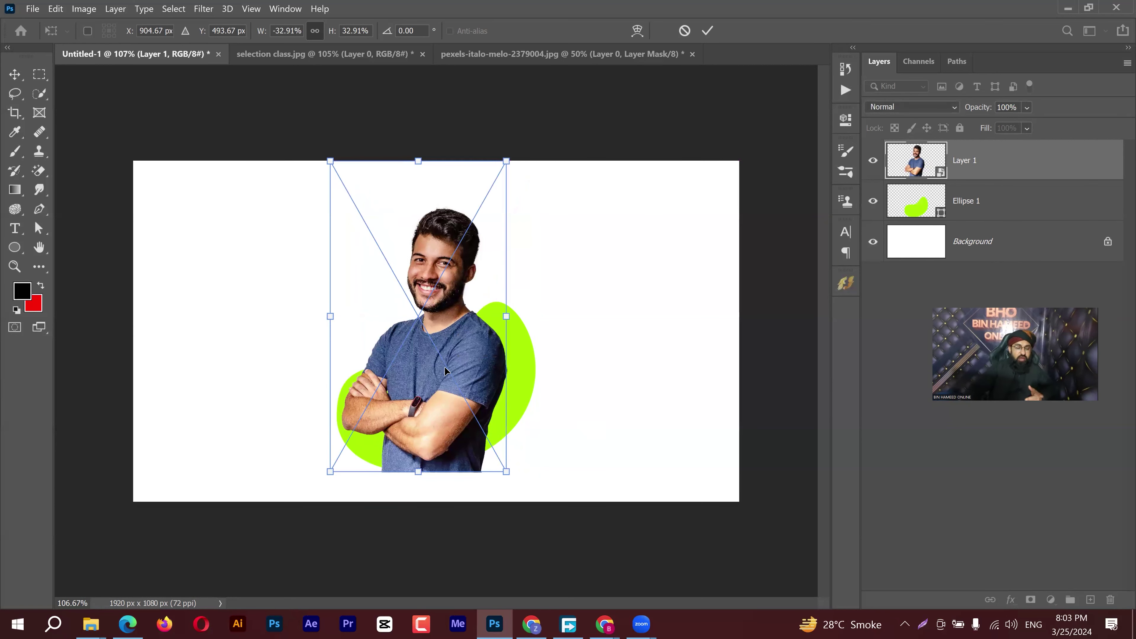
# Try a vertical flip on the man's image, undo it, and commit the transform
pyautogui.rightClick(441, 360)
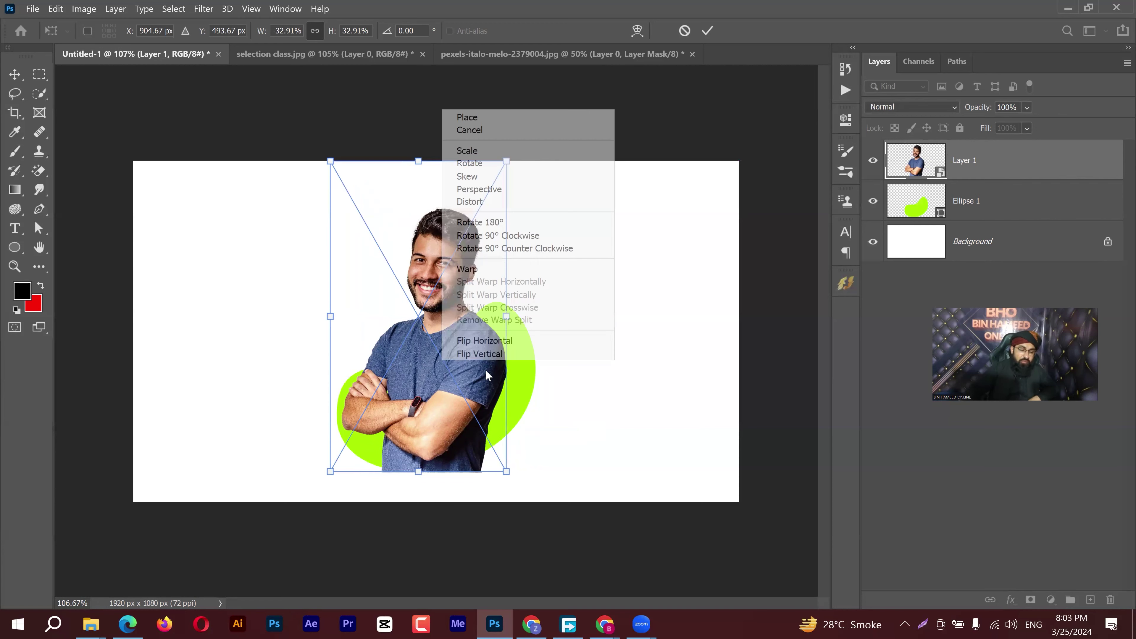
pyautogui.click(488, 355)
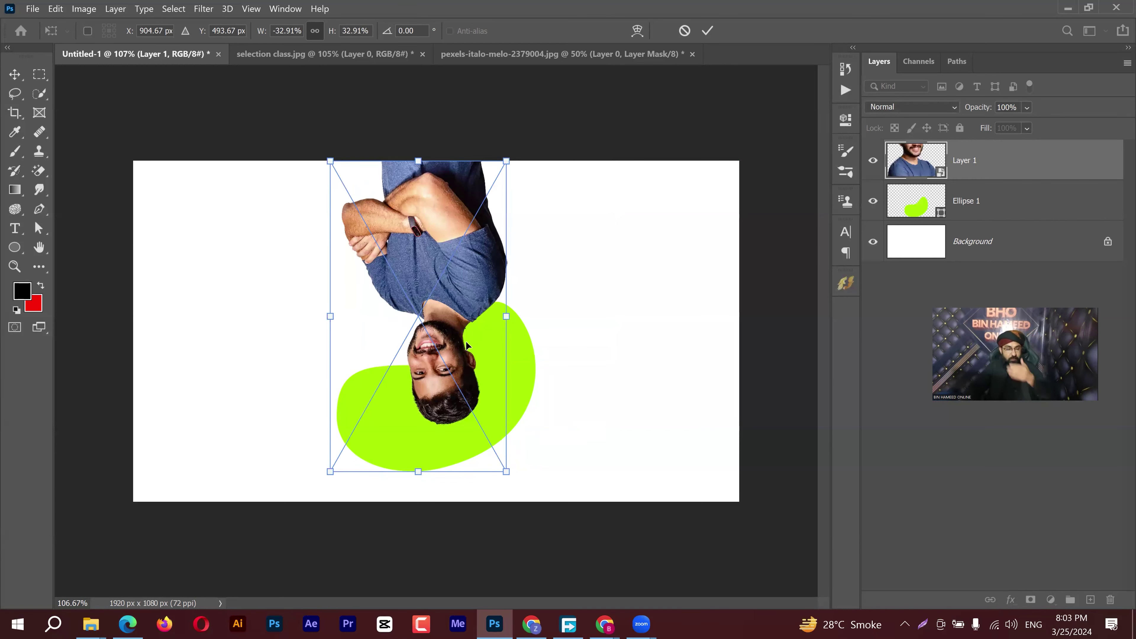
pyautogui.hotkey('ctrl', 'z')
pyautogui.click(708, 31)
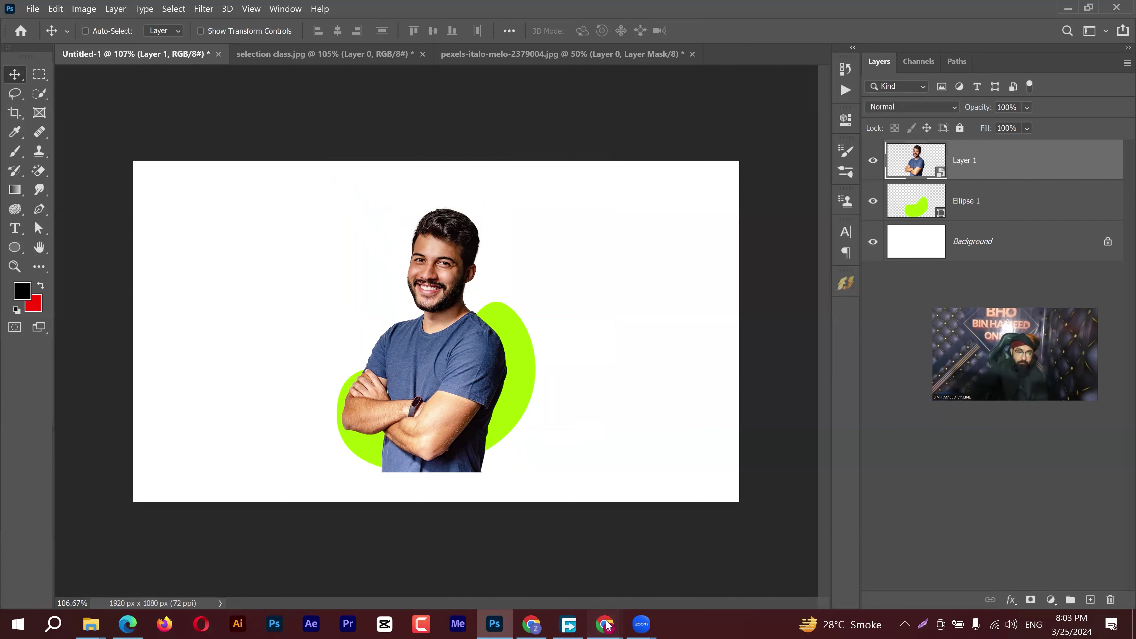
# Switch to Chrome and open the Creative Marketing Agency post template on Freepik as a design reference
pyautogui.moveTo(607, 626)
pyautogui.click(653, 555)
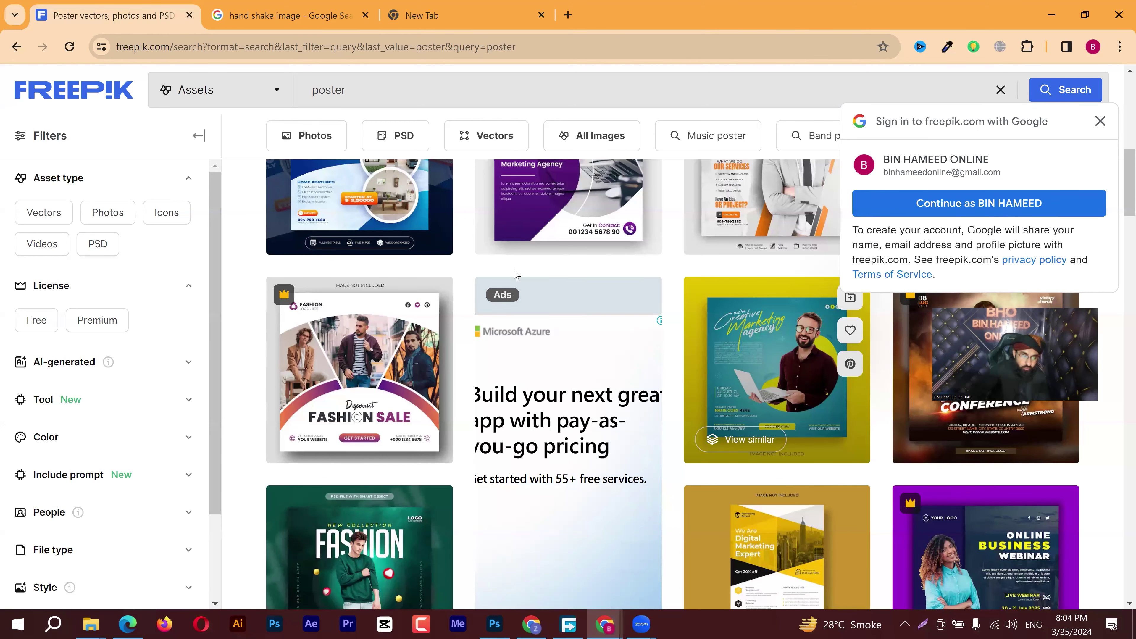
pyautogui.click(532, 281)
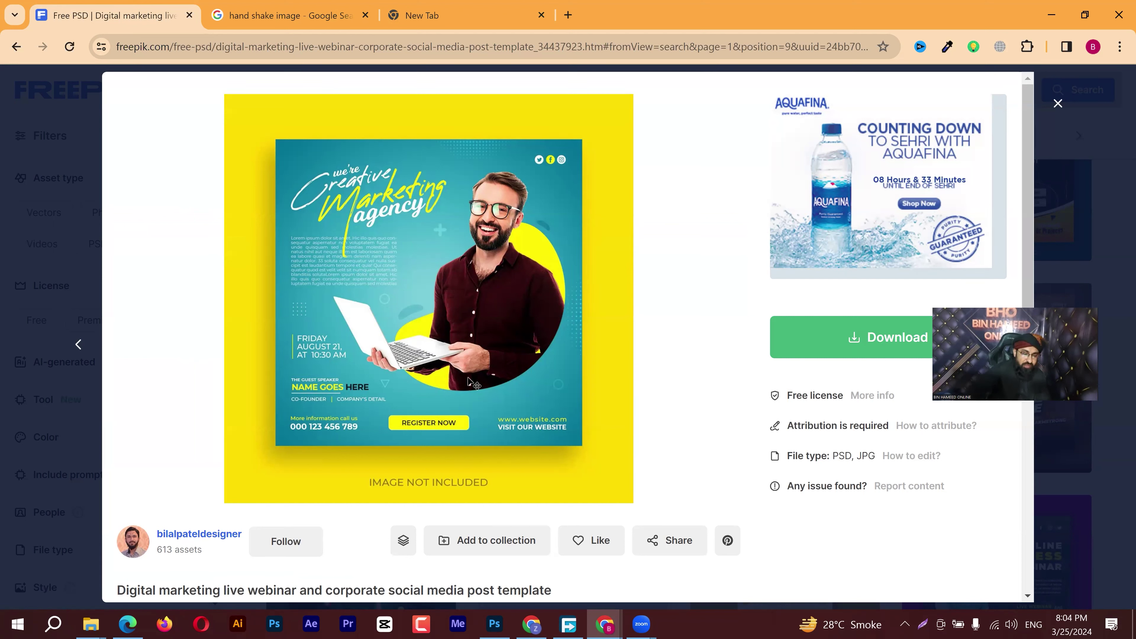
# Back in Photoshop, shift the man's image slightly left and clip Layer 1 to the Ellipse 1 shape
pyautogui.hotkey('alt', 'Tab')
pyautogui.moveTo(433, 379); pyautogui.dragTo(356, 459)
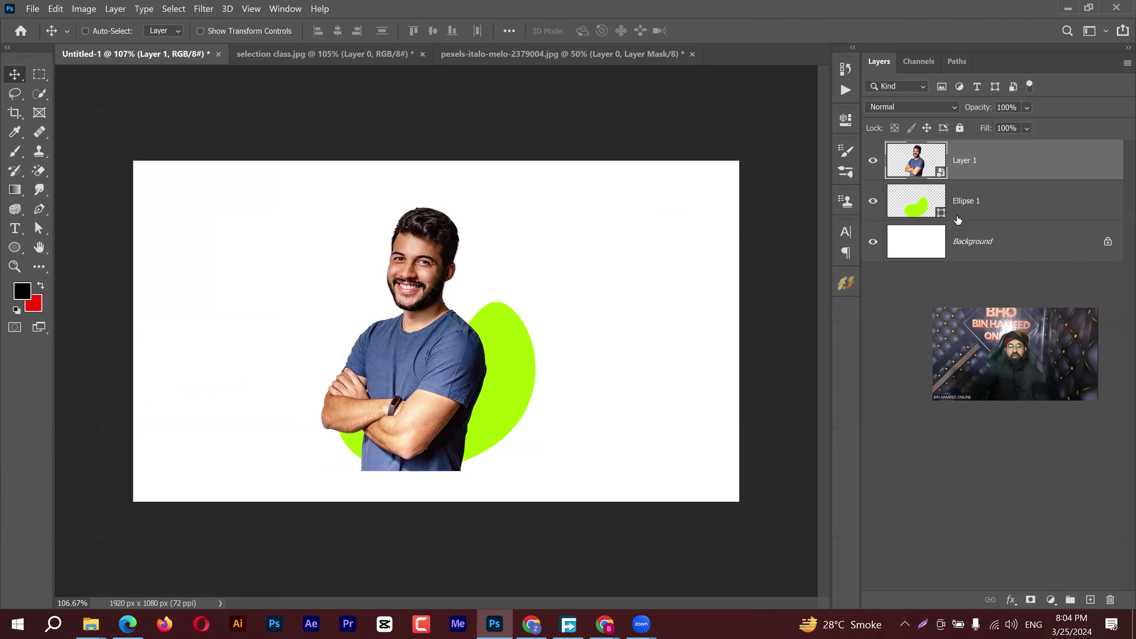
pyautogui.keyDown('alt'); pyautogui.click(977, 175); pyautogui.keyUp('alt')
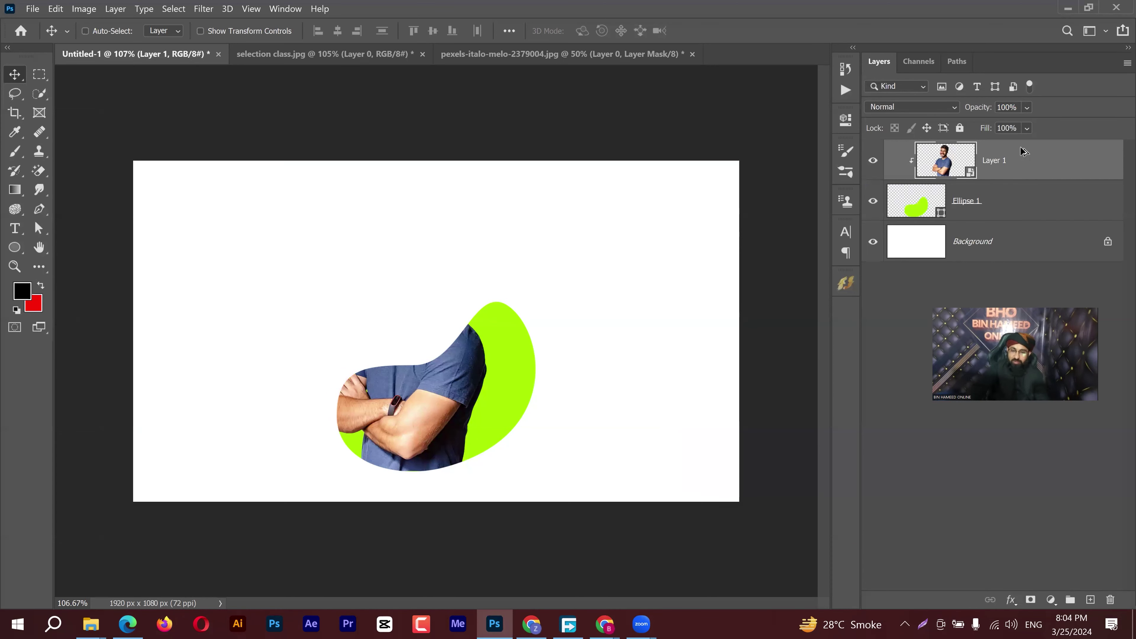
# Duplicate Layer 1, add a layer mask to the copy, and paint out the shirt's lower edge outside the green shape
pyautogui.hotkey('ctrl', 'j')
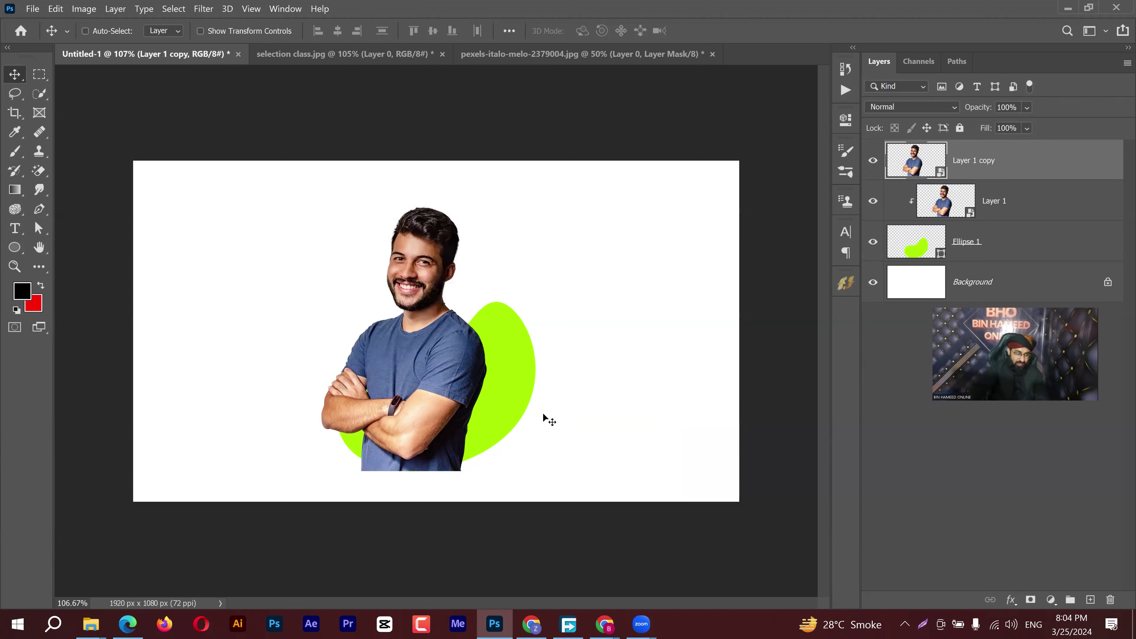
pyautogui.hotkey('ctrl', 'shift', 'm')
pyautogui.press('b')
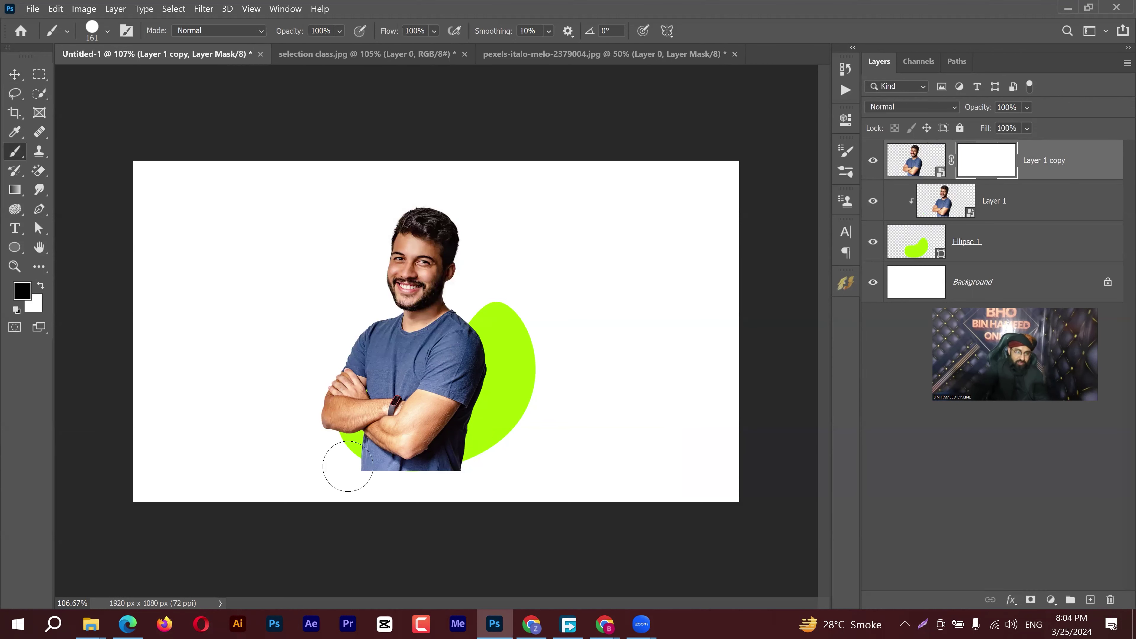
pyautogui.moveTo(348, 467)
pyautogui.mouseDown()
pyautogui.moveTo(489, 449)
pyautogui.moveTo(443, 447)
pyautogui.mouseUp()
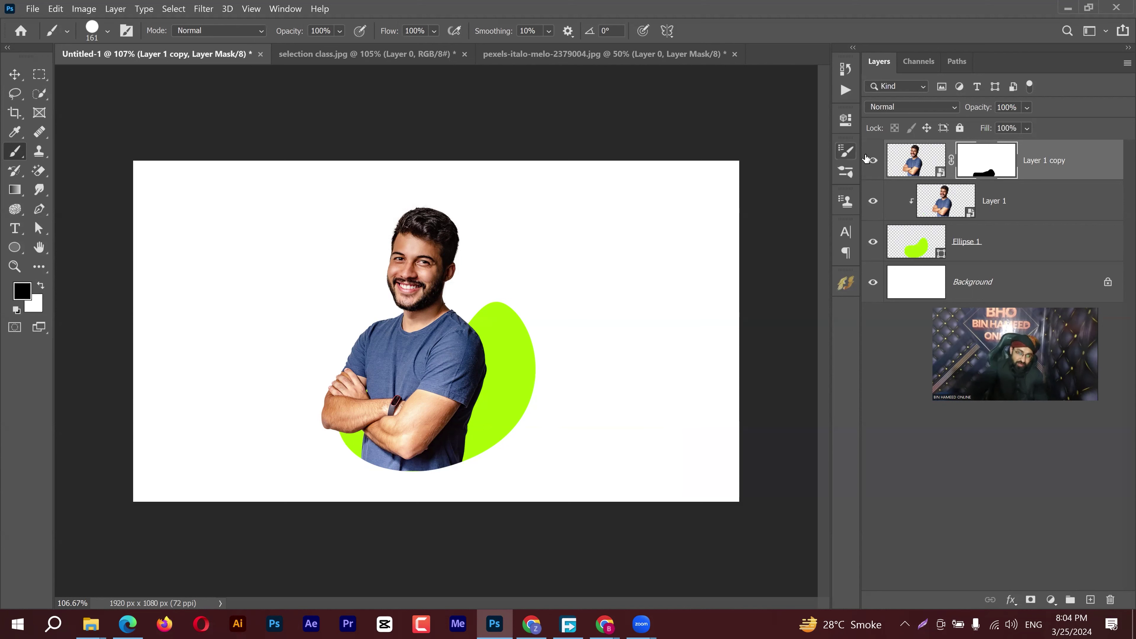
# Try moving the masked copy away from the clipped layer, undo the move, and delete the copy
pyautogui.press('v')
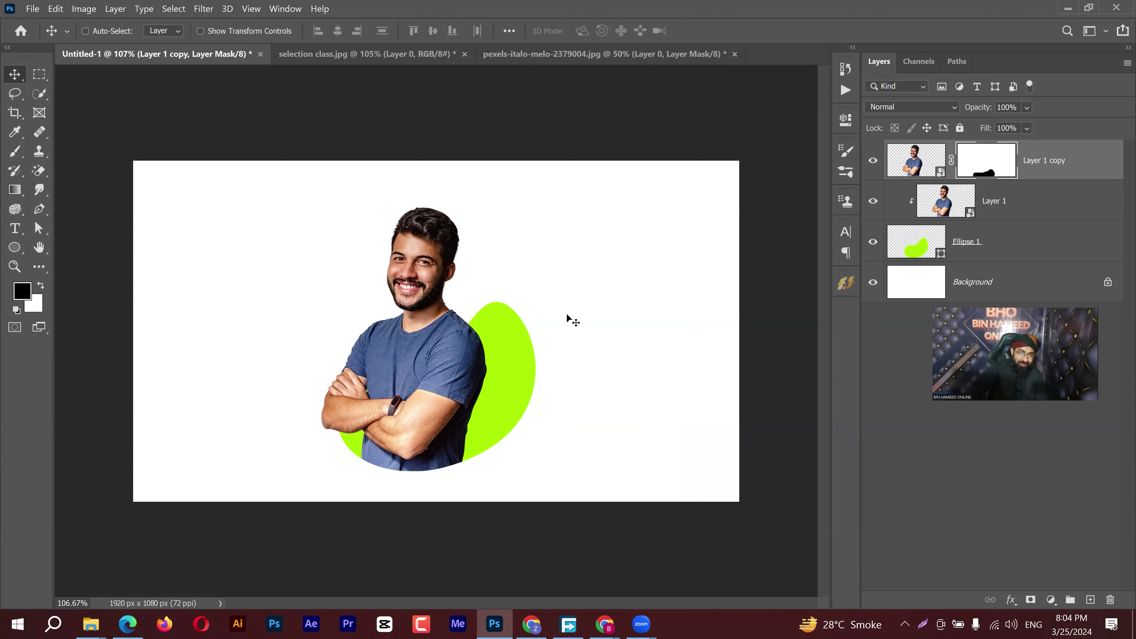
pyautogui.hotkey('ctrl', '2')
pyautogui.moveTo(472, 333); pyautogui.dragTo(674, 297)
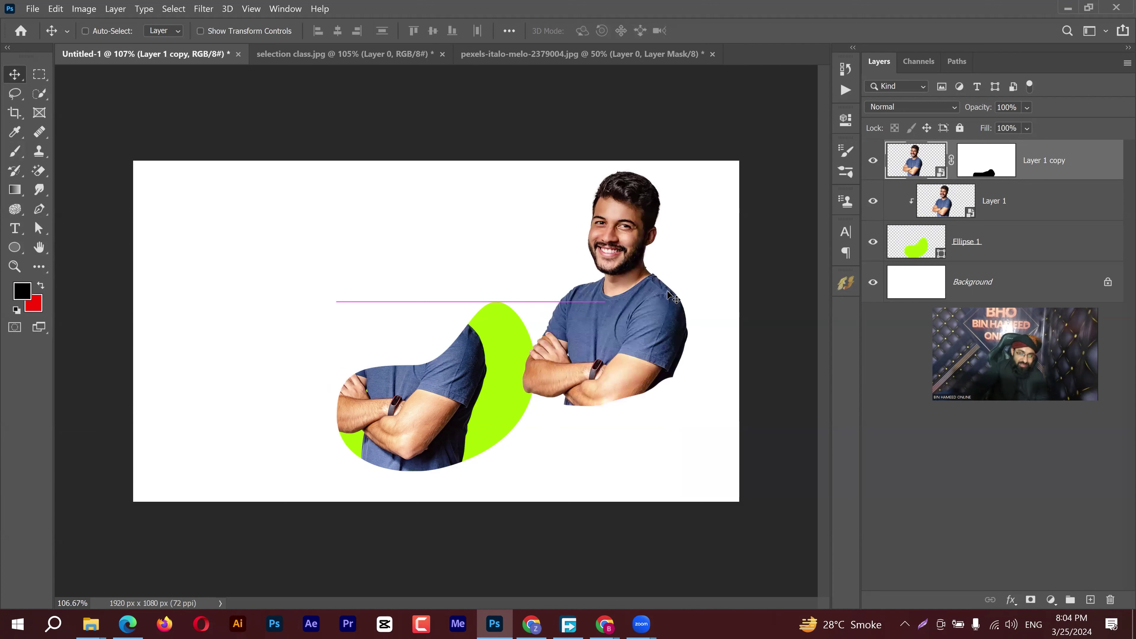
pyautogui.hotkey('ctrl', 'z')
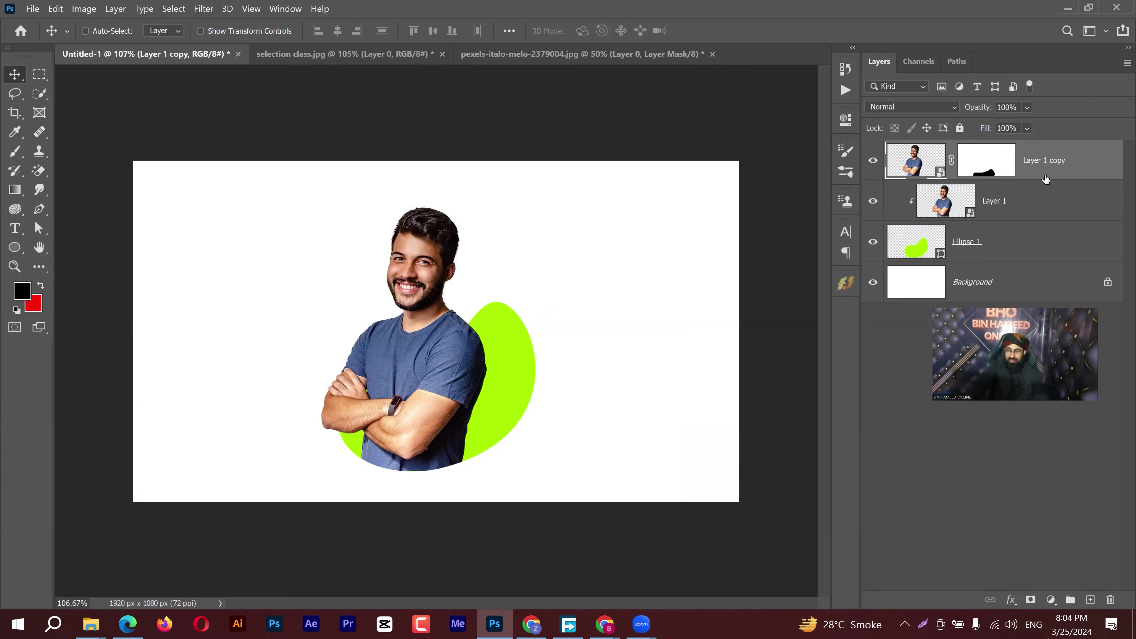
pyautogui.press('Delete')
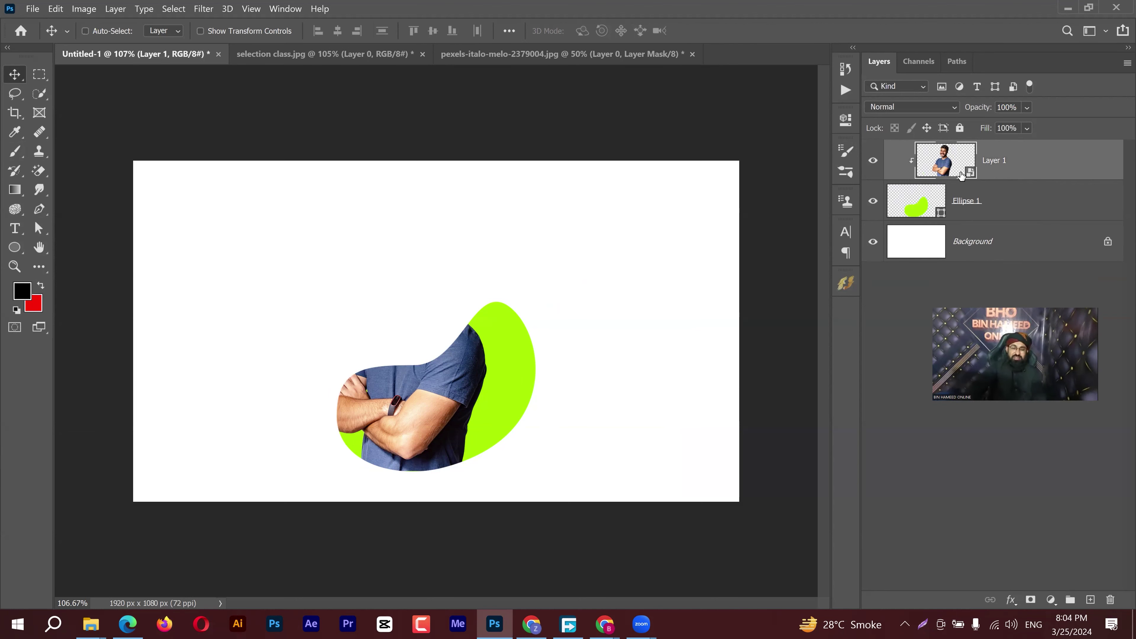
# Release the clipping mask on Layer 1 and add a blank layer mask to it
pyautogui.rightClick(1039, 166)
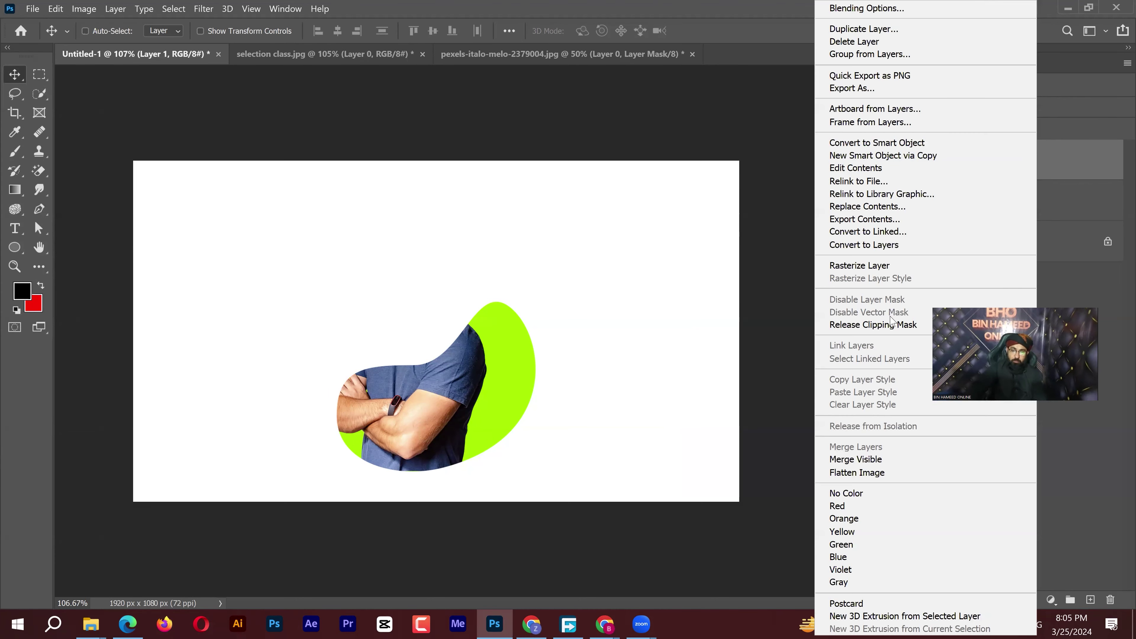
pyautogui.click(893, 326)
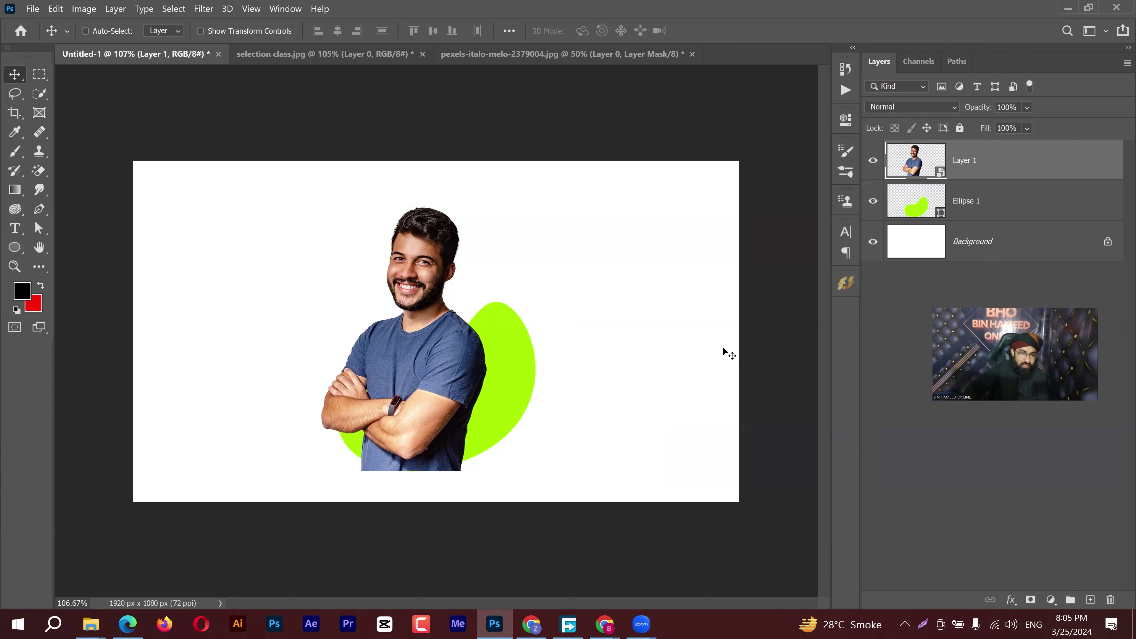
pyautogui.click(1029, 600)
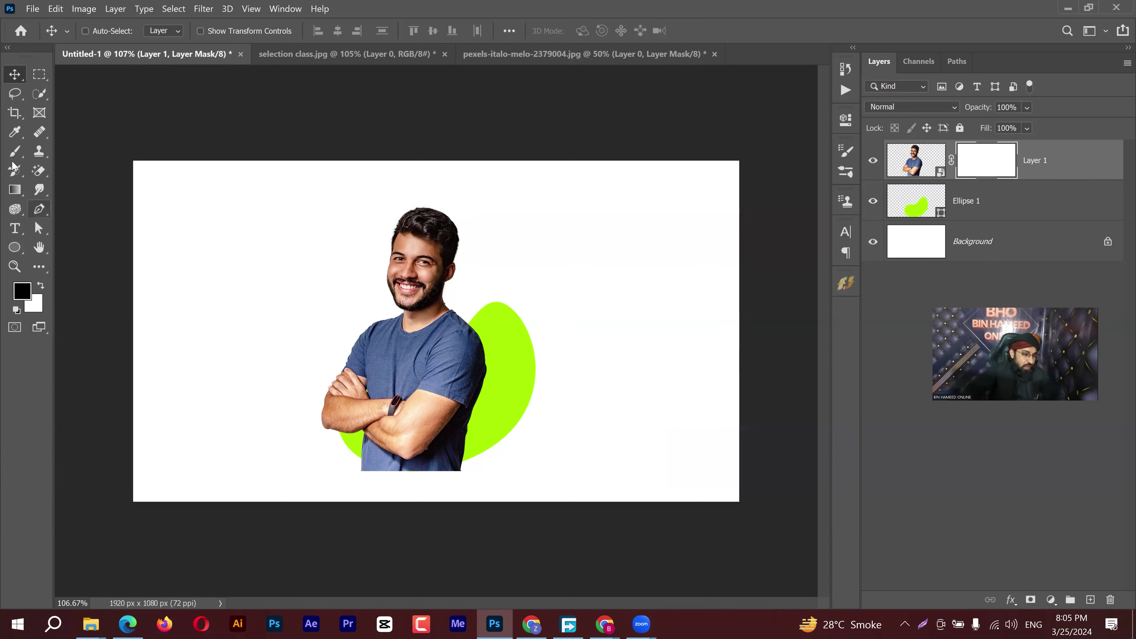
# Choose the Brush tool and lower Layer 1's opacity to 58%
pyautogui.click(14, 151)
pyautogui.scroll(6, 470, 479)
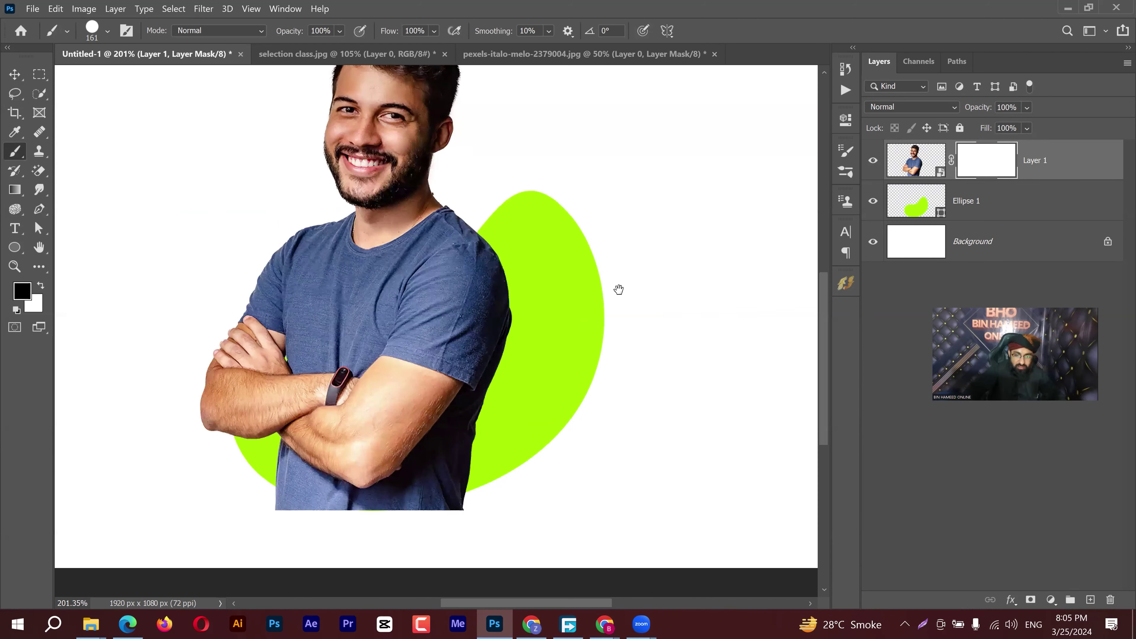
pyautogui.moveTo(454, 481); pyautogui.dragTo(531, 330)
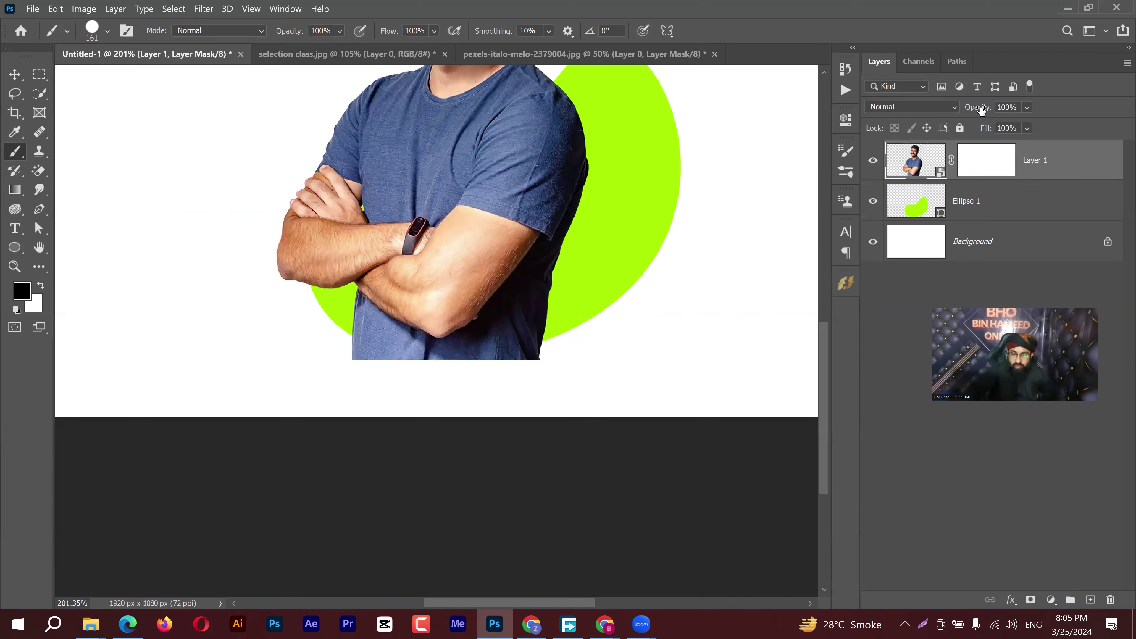
pyautogui.hotkey('ctrl', '2')
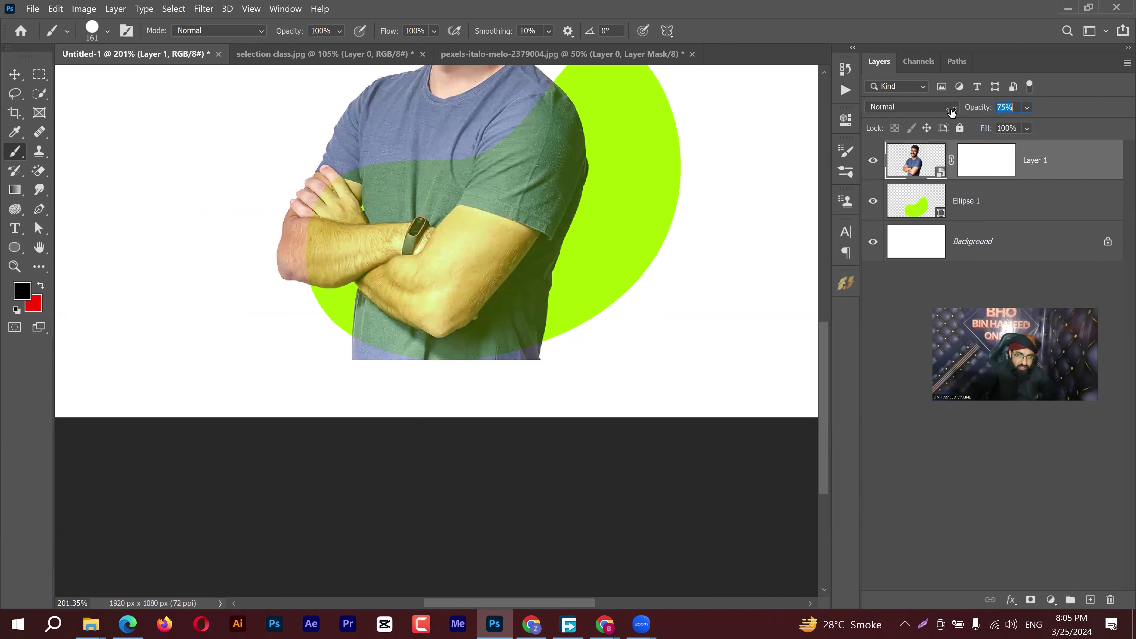
pyautogui.moveTo(952, 112); pyautogui.dragTo(944, 112)
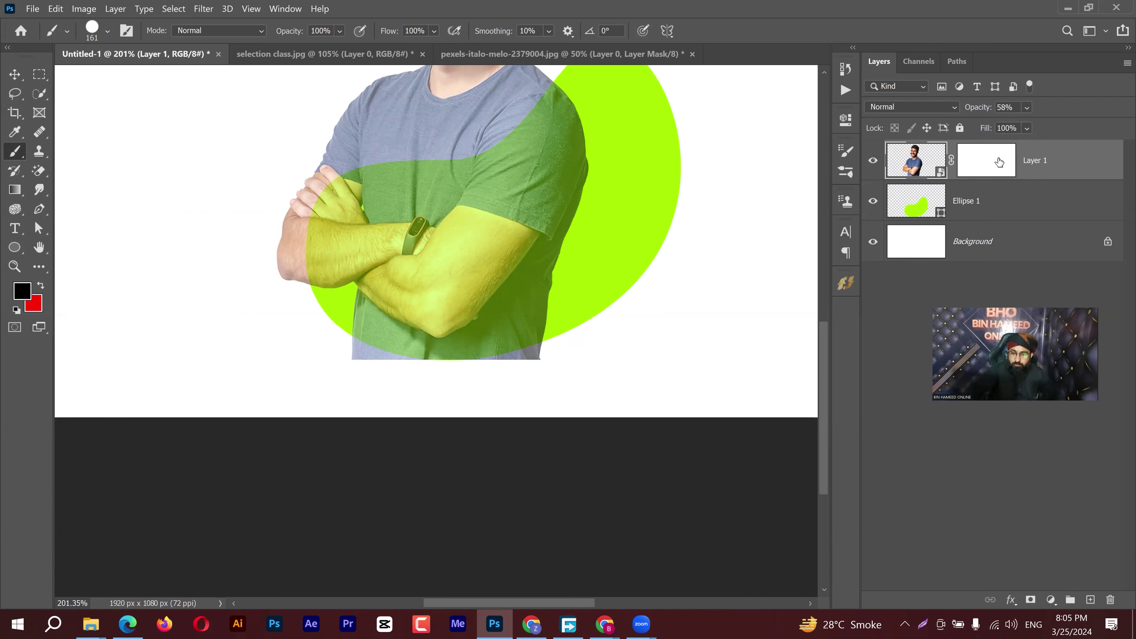
# Paint black on Layer 1's mask along the shirt's bottom edge where it extends past the green shape
pyautogui.click(998, 167)
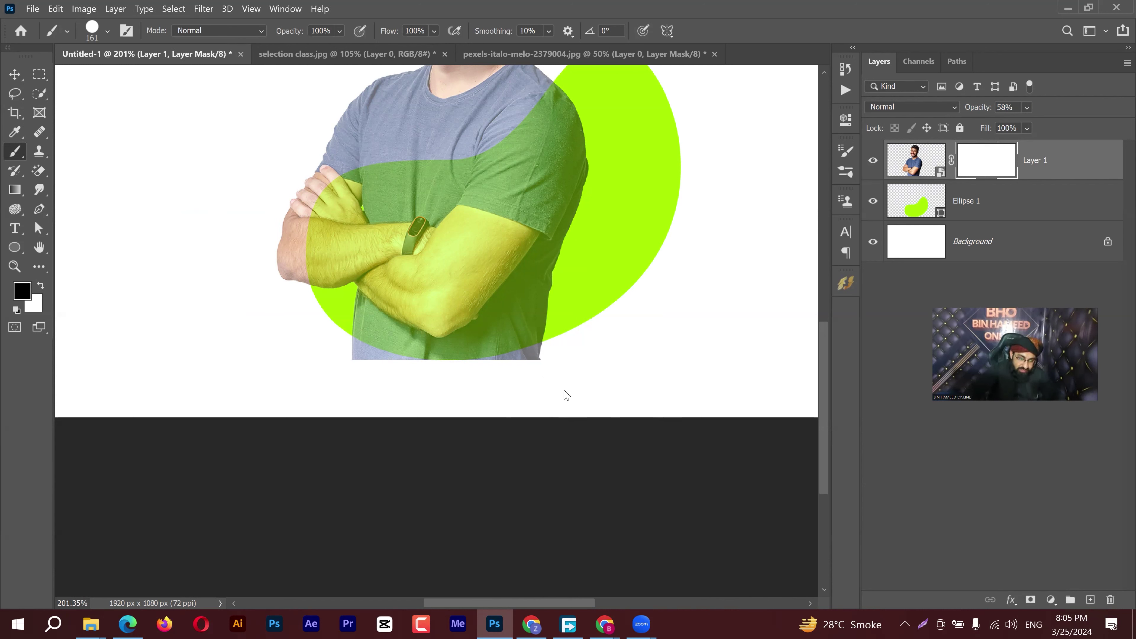
pyautogui.moveTo(564, 396); pyautogui.dragTo(551, 391)
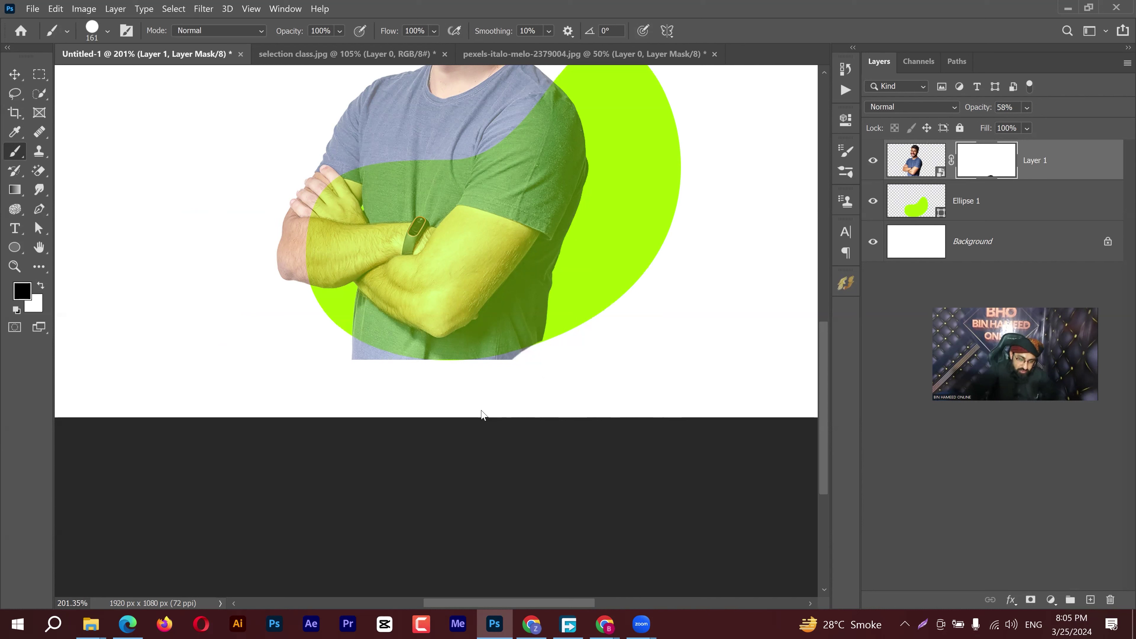
pyautogui.click(436, 419)
pyautogui.moveTo(351, 405)
pyautogui.mouseDown()
pyautogui.moveTo(335, 396)
pyautogui.moveTo(348, 381)
pyautogui.moveTo(393, 401)
pyautogui.moveTo(424, 383)
pyautogui.mouseUp()
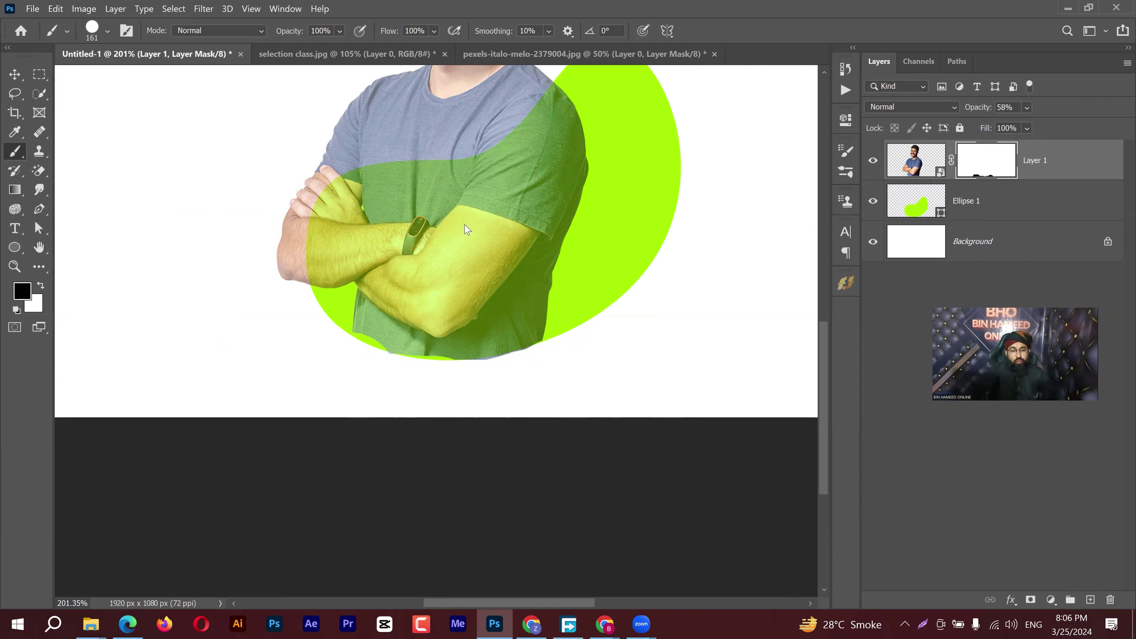
# Restore Layer 1's opacity to 100% and delete its layer mask
pyautogui.moveTo(978, 108); pyautogui.dragTo(1118, 99)
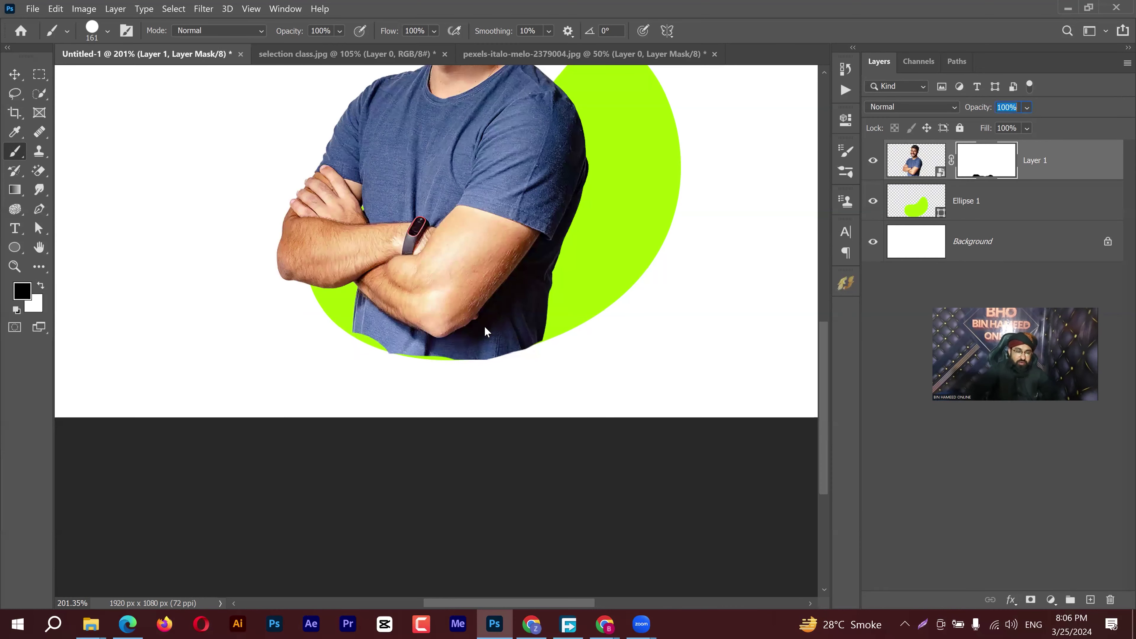
pyautogui.click(1013, 148)
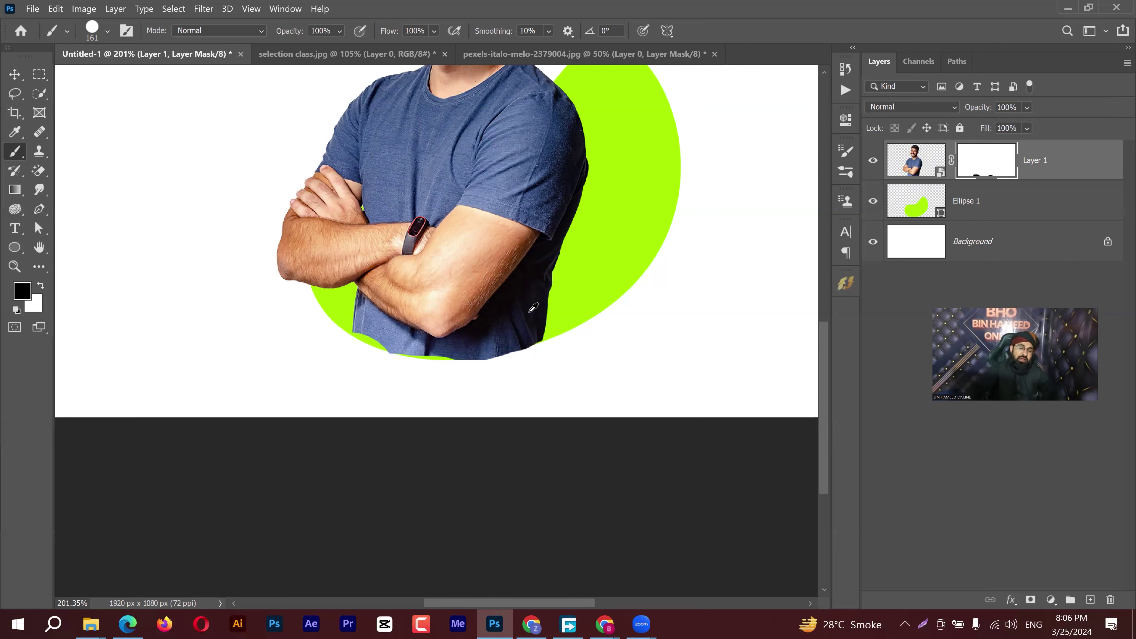
pyautogui.scroll(-3, 554, 310)
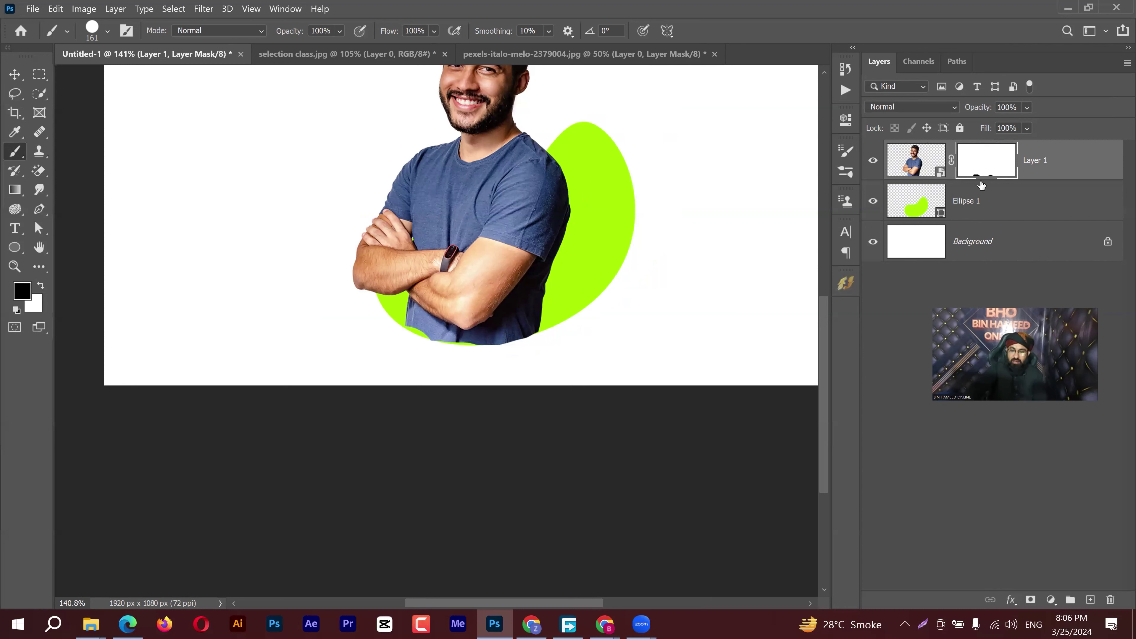
pyautogui.moveTo(988, 171); pyautogui.dragTo(1111, 606)
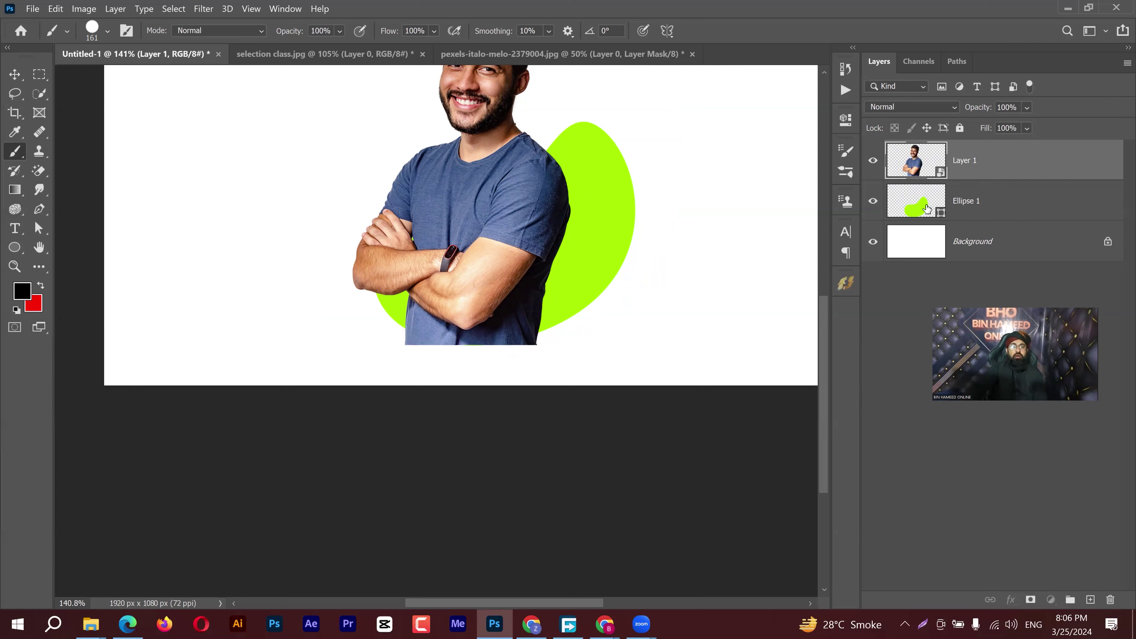
# Load the outline of Ellipse 1 as a selection and add a layer mask to Layer 1 from it
pyautogui.click(926, 208)
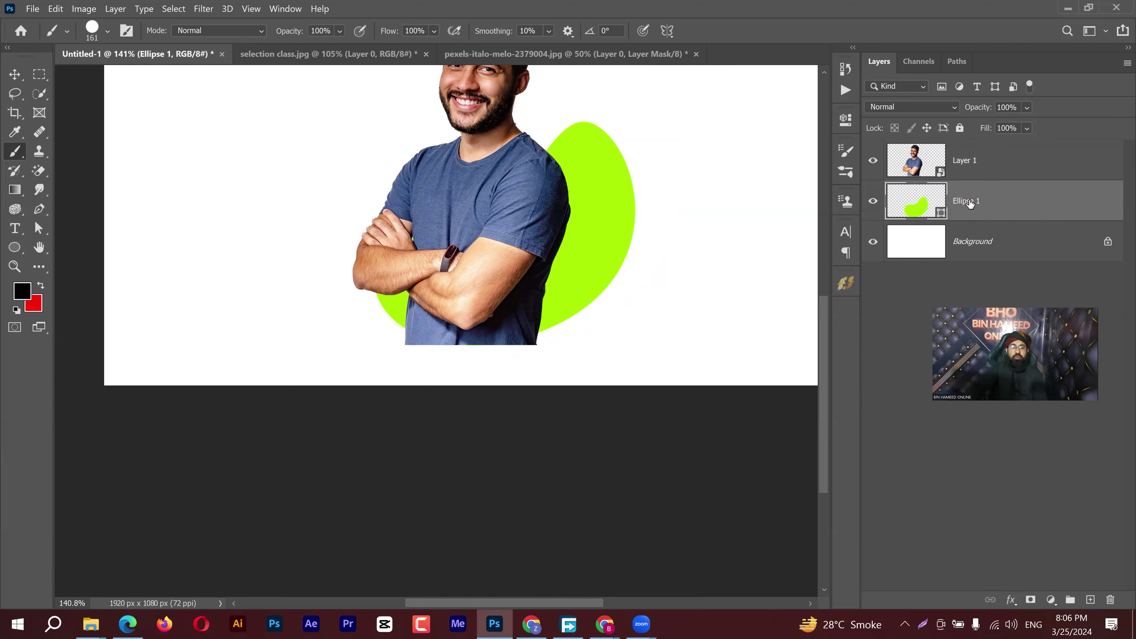
pyautogui.keyDown('ctrl'); pyautogui.click(931, 208); pyautogui.keyUp('ctrl')
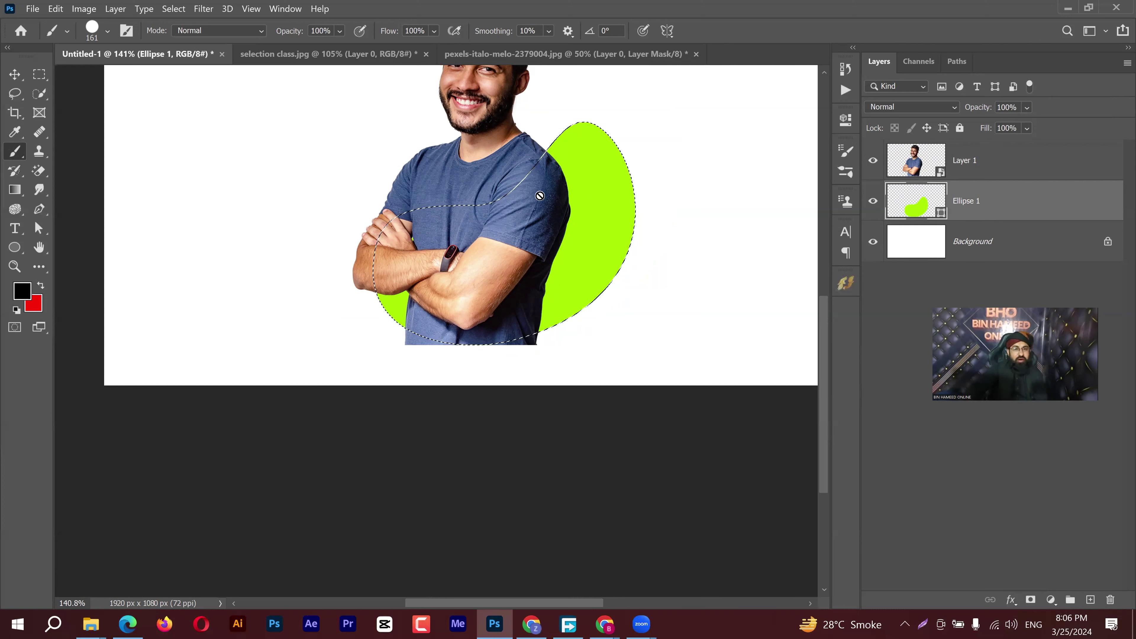
pyautogui.click(952, 157)
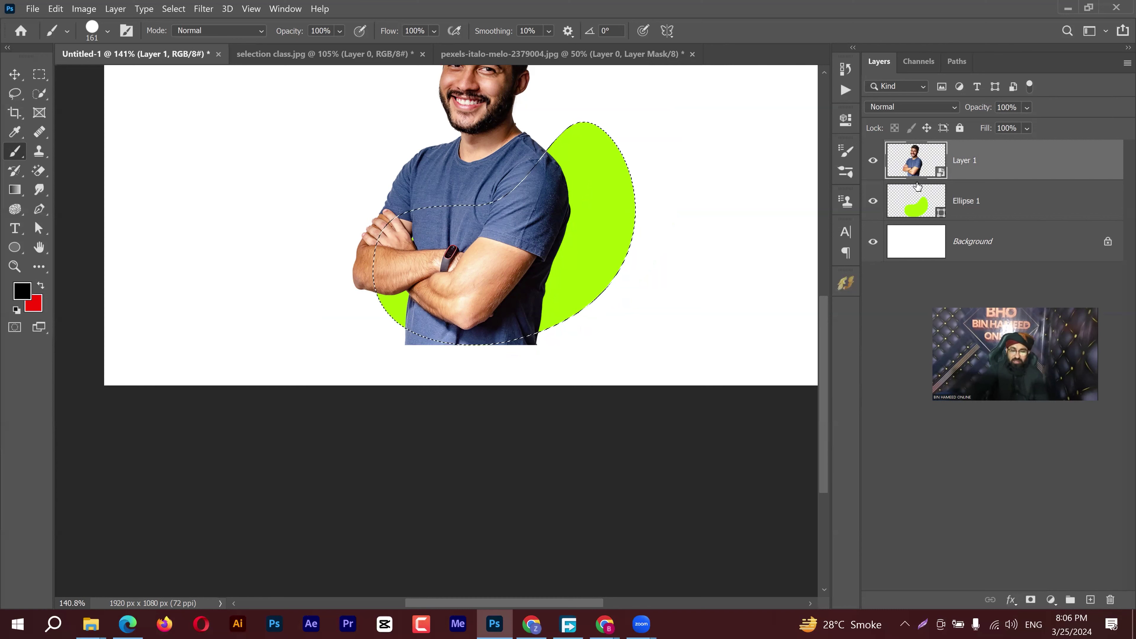
pyautogui.hotkey('ctrl', 'd')
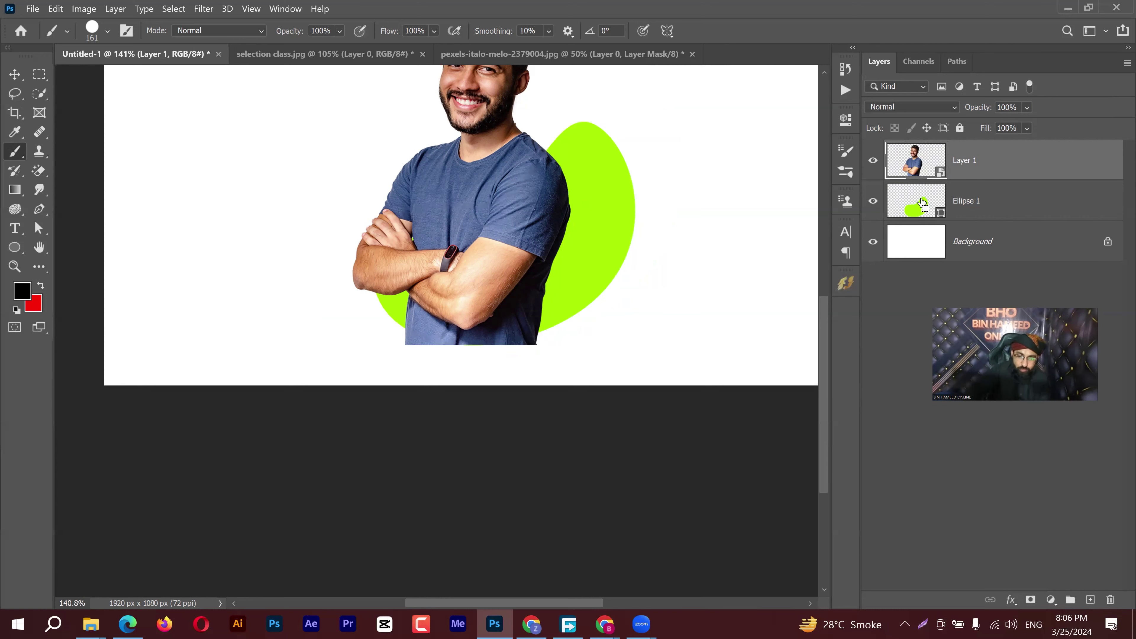
pyautogui.keyDown('ctrl'); pyautogui.click(919, 204); pyautogui.keyUp('ctrl')
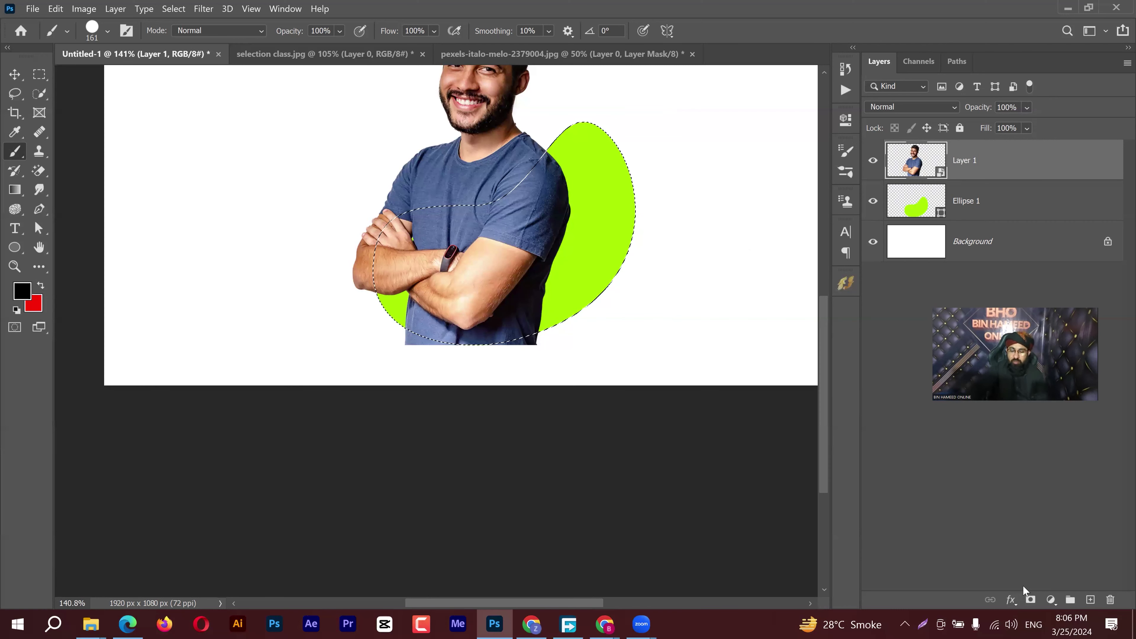
pyautogui.click(1031, 601)
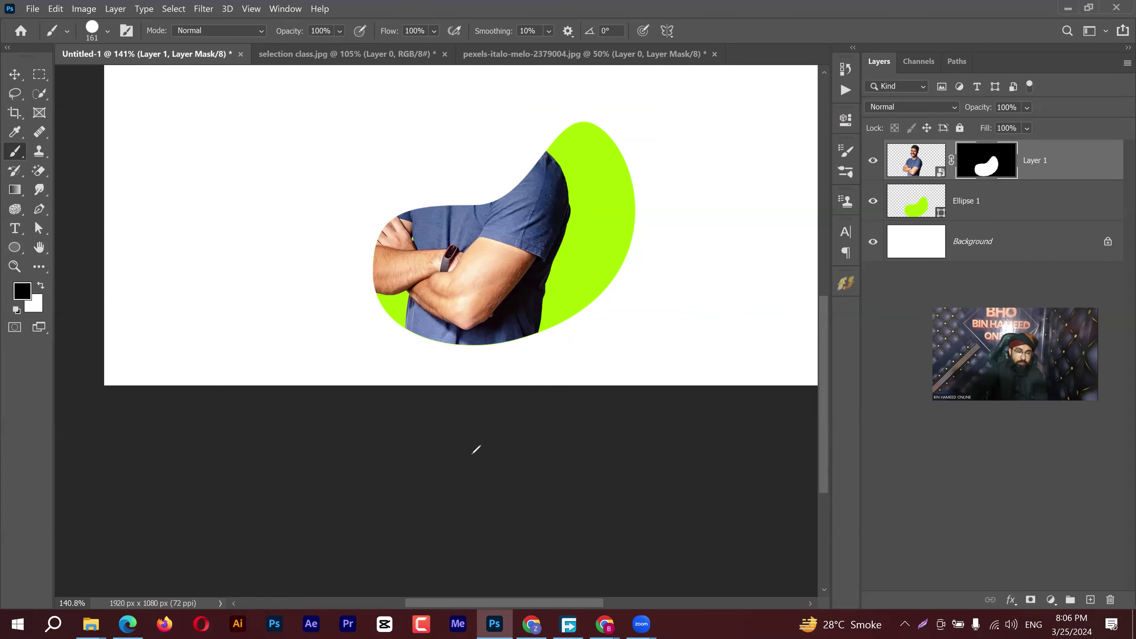
pyautogui.moveTo(317, 272)
pyautogui.mouseDown()
pyautogui.moveTo(356, 276)
pyautogui.moveTo(345, 286)
pyautogui.mouseUp()
pyautogui.moveTo(398, 125)
pyautogui.mouseDown()
pyautogui.moveTo(476, 172)
pyautogui.moveTo(399, 155)
pyautogui.moveTo(510, 132)
pyautogui.moveTo(506, 166)
pyautogui.moveTo(456, 190)
pyautogui.moveTo(398, 191)
pyautogui.moveTo(350, 240)
pyautogui.moveTo(374, 330)
pyautogui.moveTo(477, 361)
pyautogui.mouseUp()
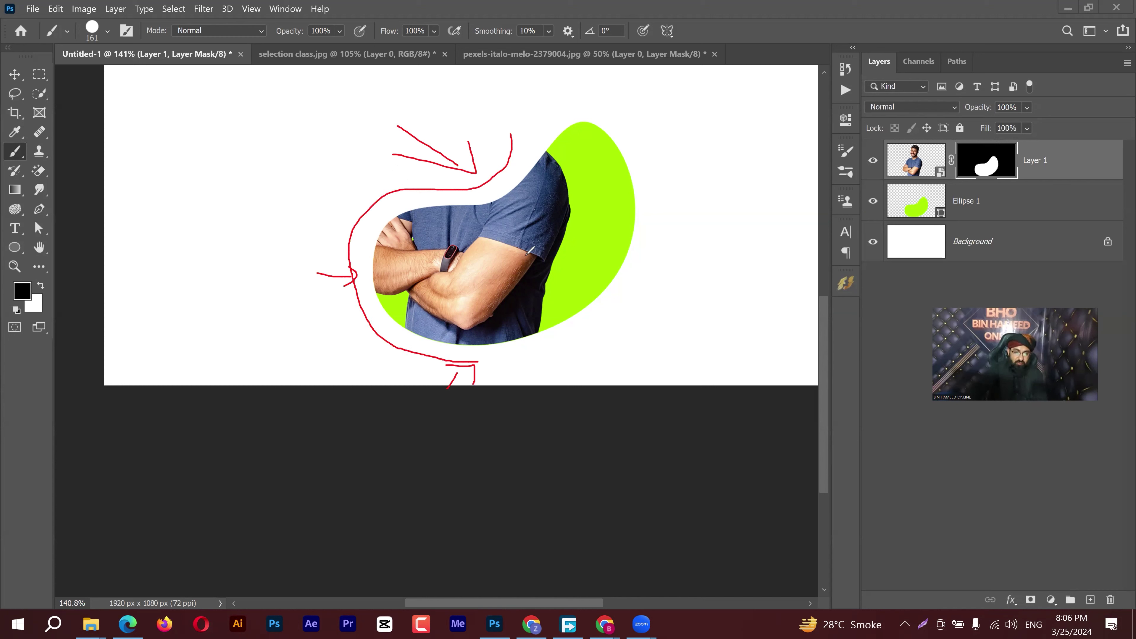
pyautogui.moveTo(527, 256); pyautogui.dragTo(580, 209)
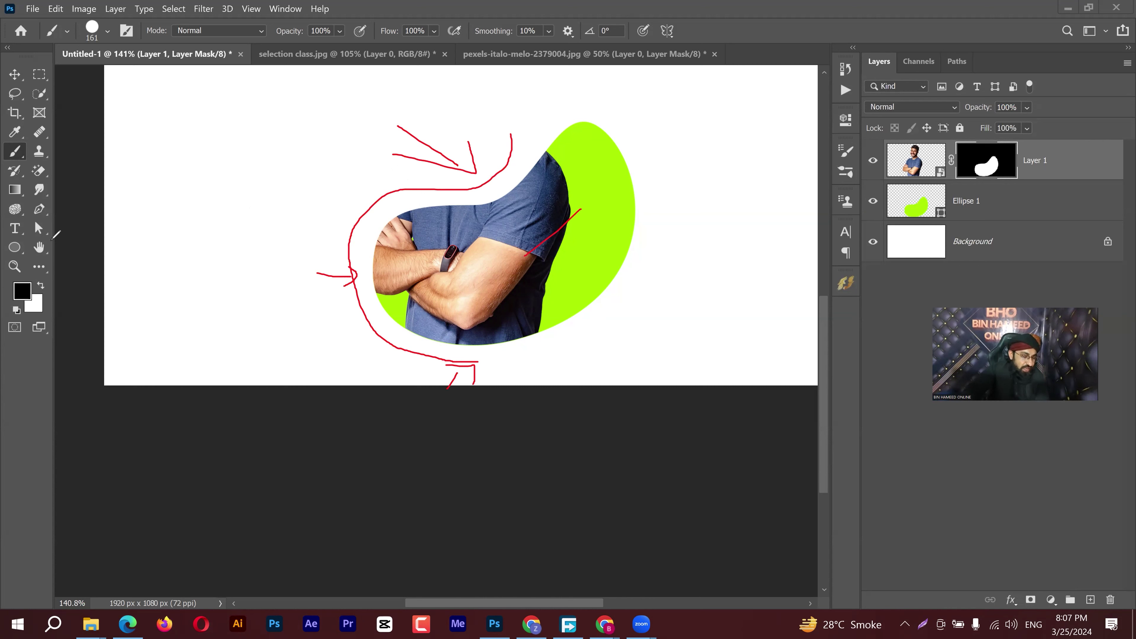
pyautogui.click(380, 272)
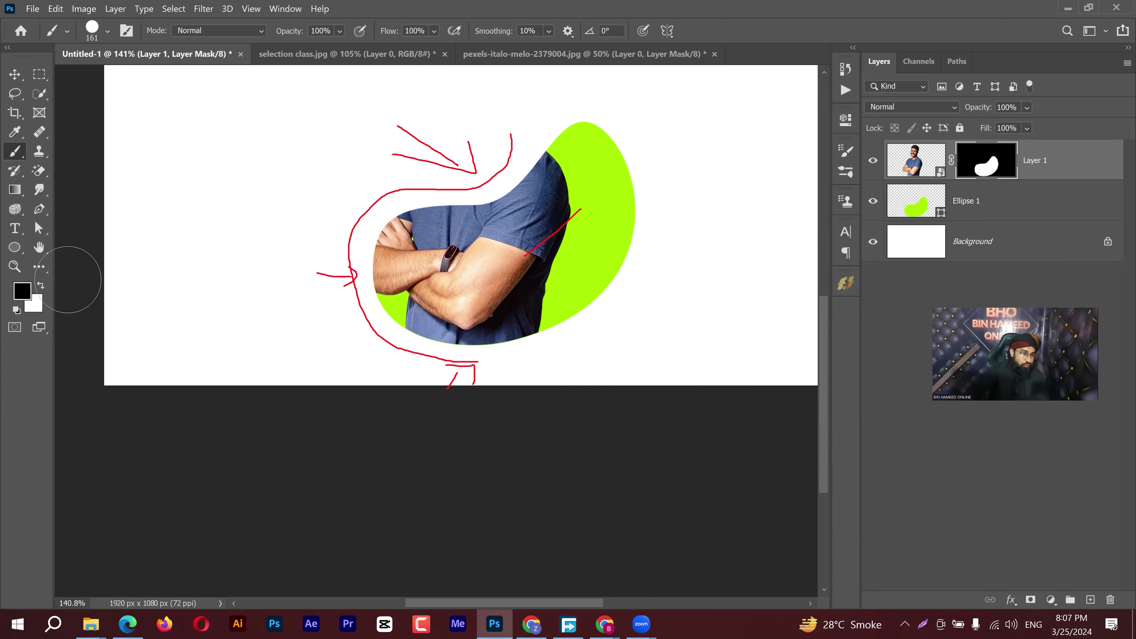
# Paint white on Layer 1's mask over the man's head, shoulders and arms to reveal them outside the green shape
pyautogui.click(42, 284)
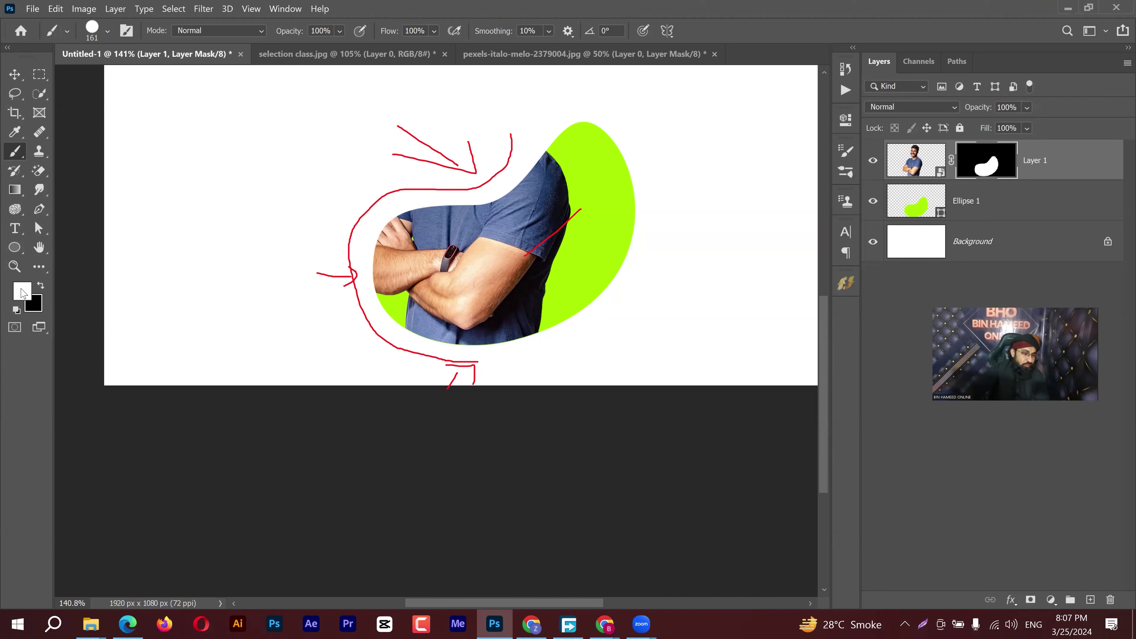
pyautogui.moveTo(394, 266)
pyautogui.mouseDown()
pyautogui.moveTo(384, 230)
pyautogui.moveTo(457, 158)
pyautogui.moveTo(433, 129)
pyautogui.moveTo(530, 112)
pyautogui.moveTo(480, 77)
pyautogui.moveTo(523, 137)
pyautogui.mouseUp()
pyautogui.scroll(1, 524, 137)
pyautogui.moveTo(542, 201)
pyautogui.mouseDown()
pyautogui.moveTo(478, 251)
pyautogui.moveTo(489, 152)
pyautogui.mouseUp()
pyautogui.scroll(1, 490, 152)
pyautogui.moveTo(519, 103)
pyautogui.mouseDown()
pyautogui.moveTo(492, 90)
pyautogui.moveTo(532, 76)
pyautogui.moveTo(513, 177)
pyautogui.mouseUp()
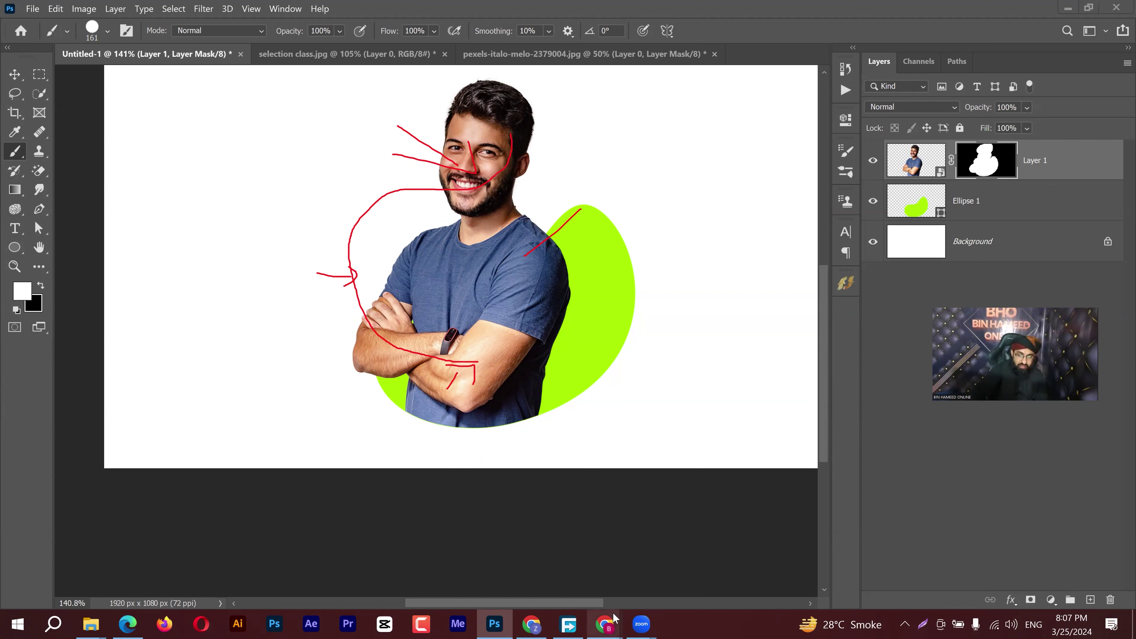
# Switch to Chrome, close the open template and examine how people and shapes combine in the Freepik poster results, continuing onto page 2
pyautogui.moveTo(604, 624)
pyautogui.click(665, 568)
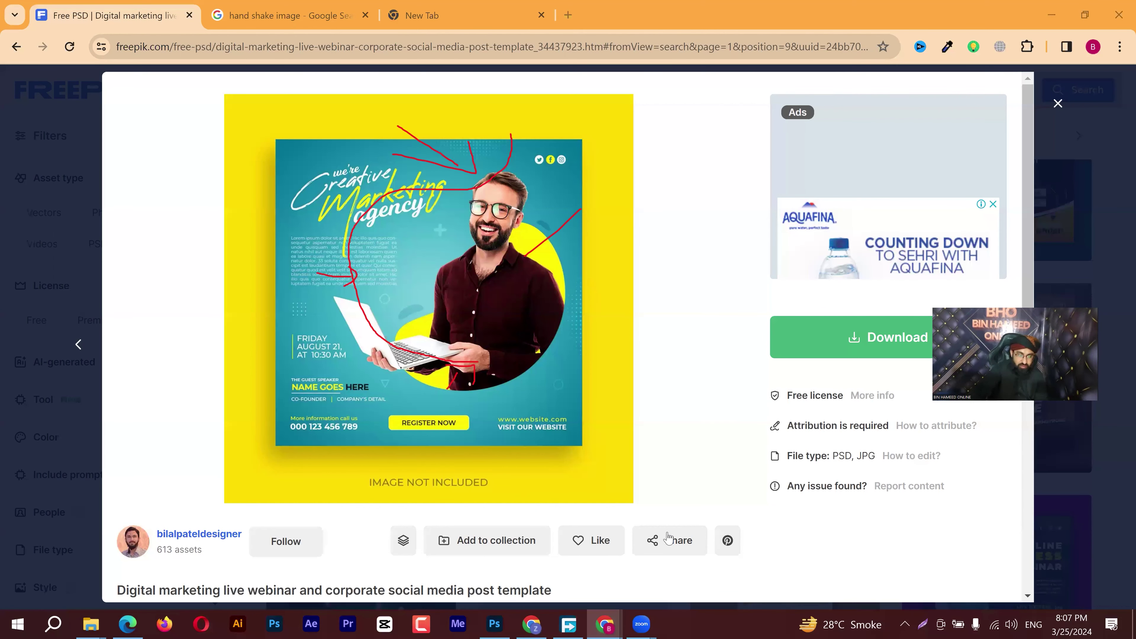
pyautogui.click(1058, 103)
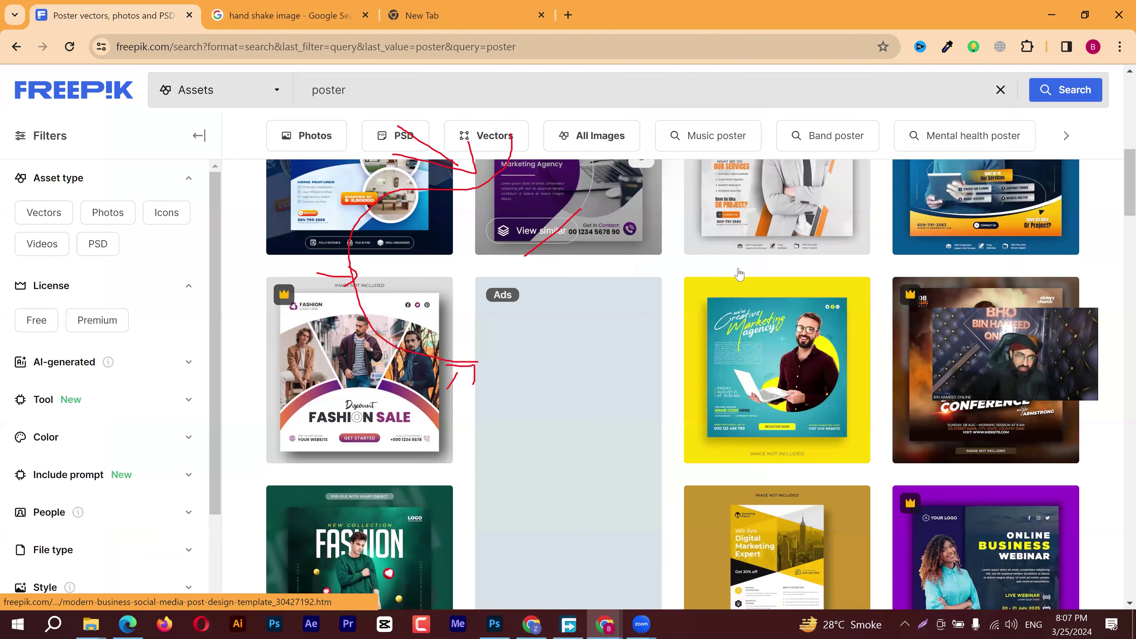
pyautogui.scroll(-4, 739, 273)
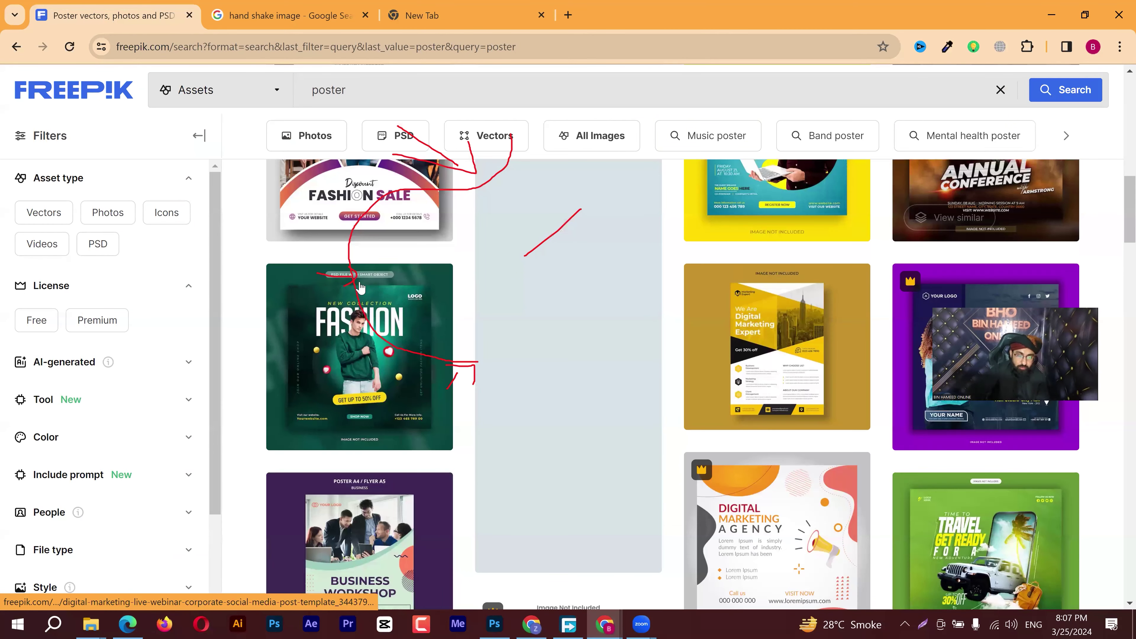
pyautogui.scroll(-4, 443, 336)
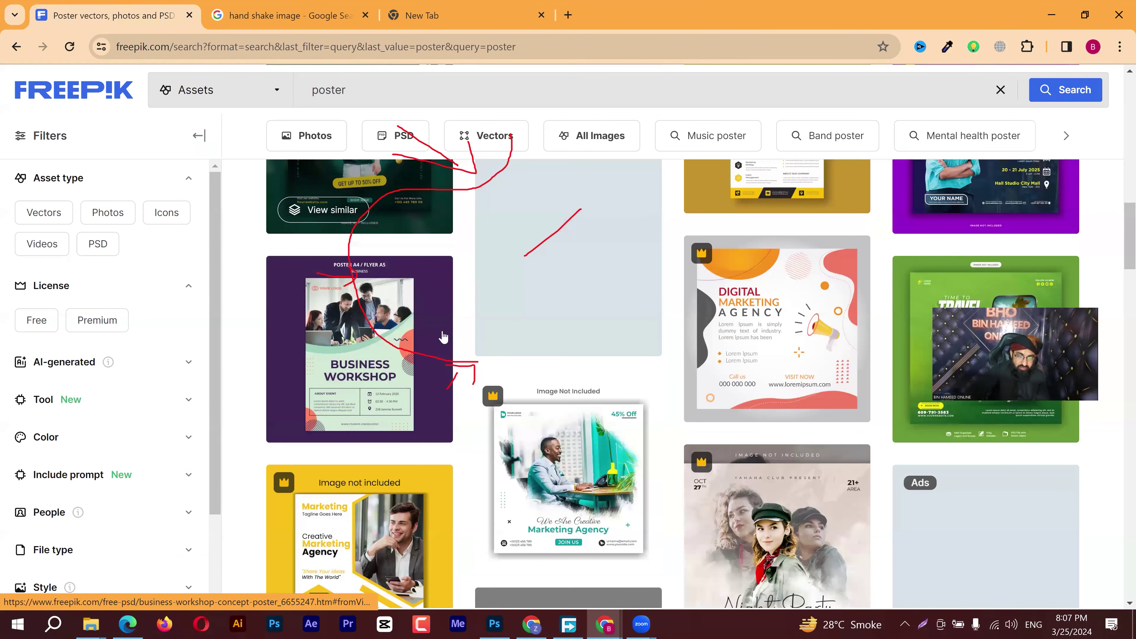
pyautogui.scroll(-4, 443, 337)
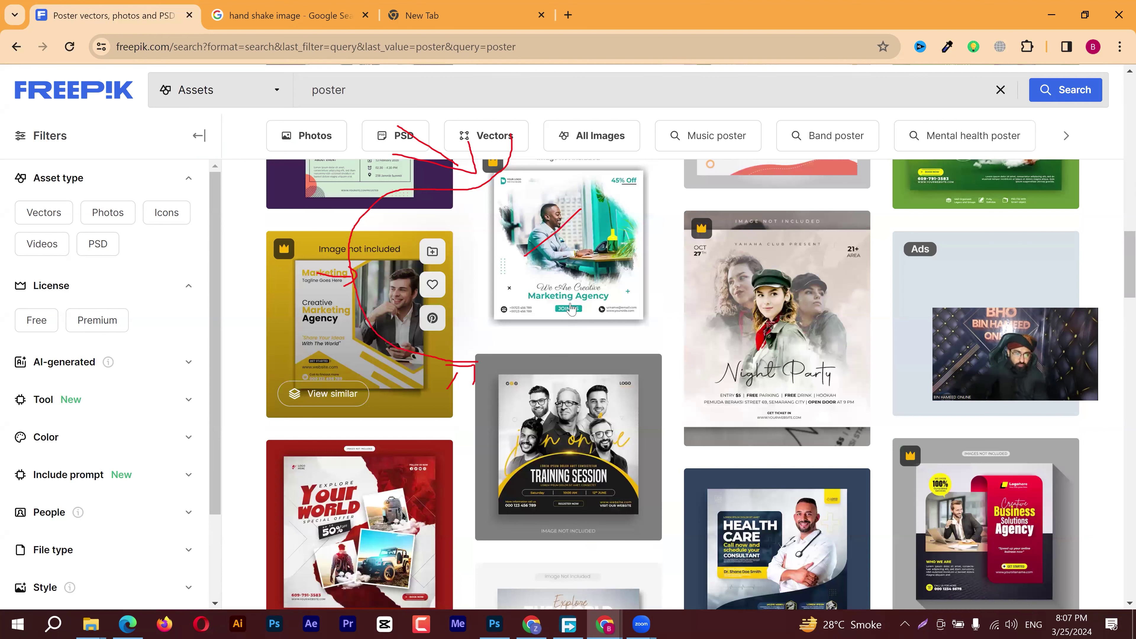
pyautogui.scroll(-1, 414, 238)
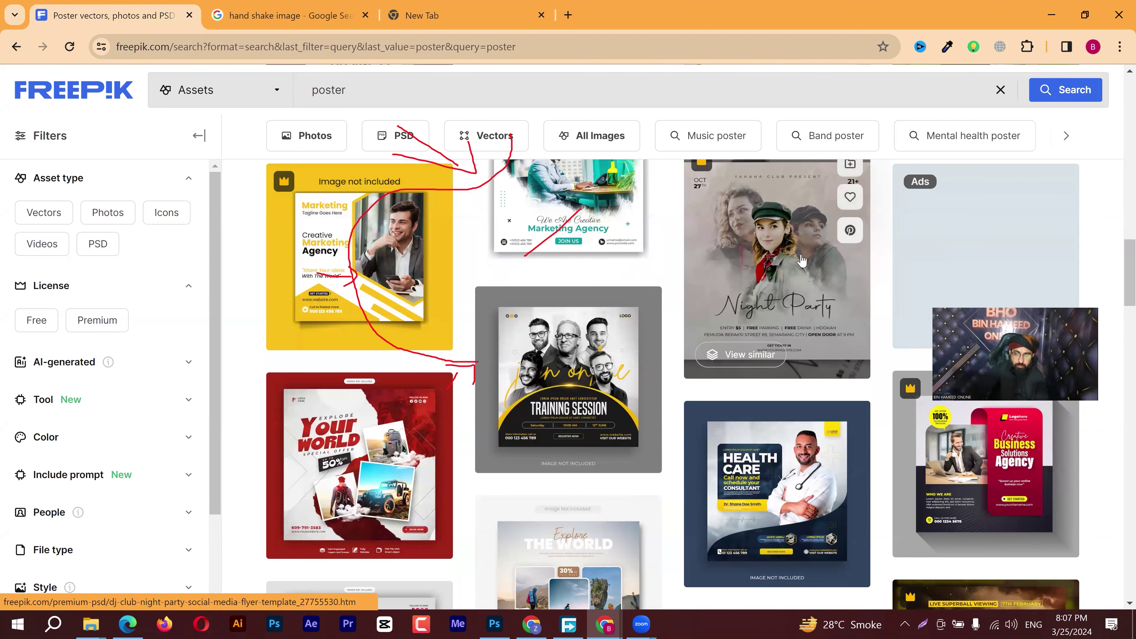
pyautogui.scroll(-1, 801, 260)
pyautogui.scroll(-2, 801, 260)
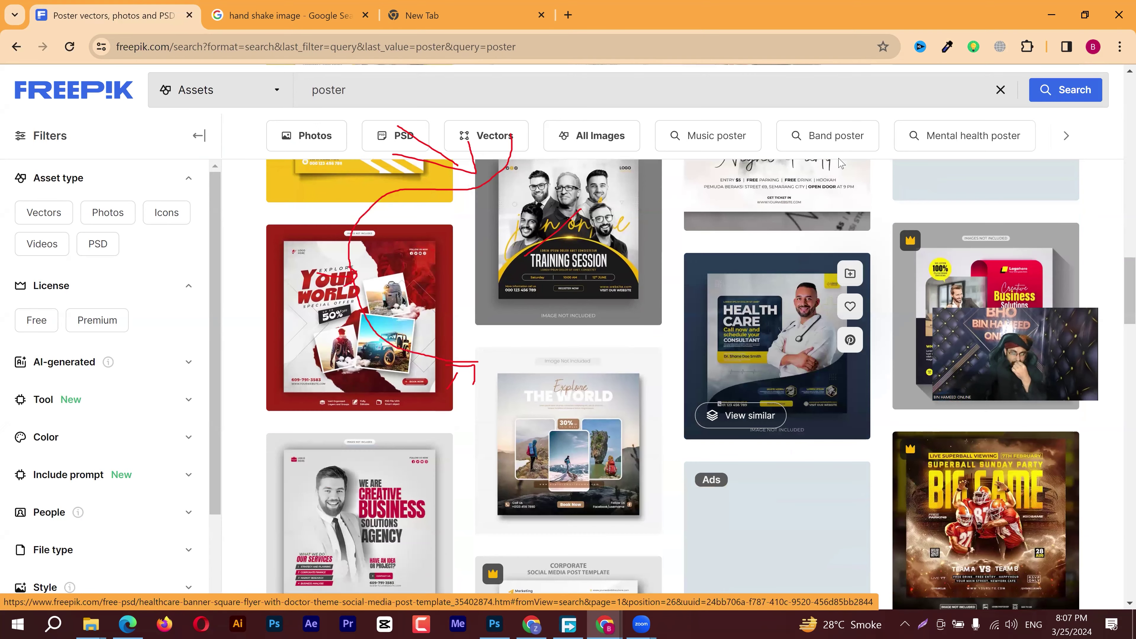
pyautogui.scroll(-3, 801, 313)
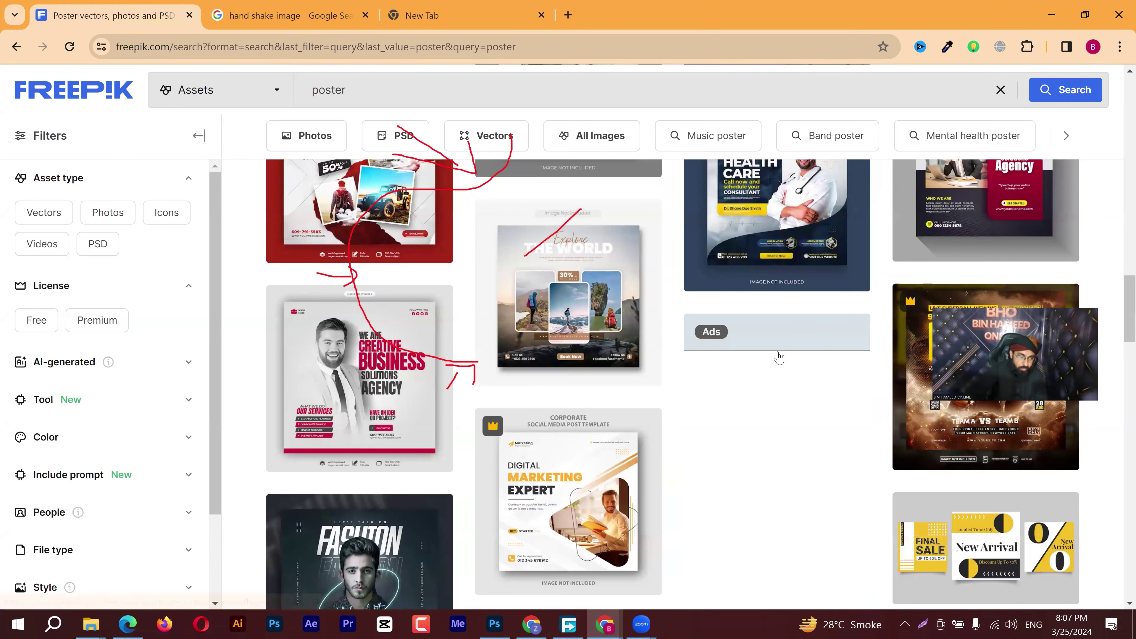
pyautogui.scroll(-2, 781, 360)
pyautogui.scroll(-2, 778, 354)
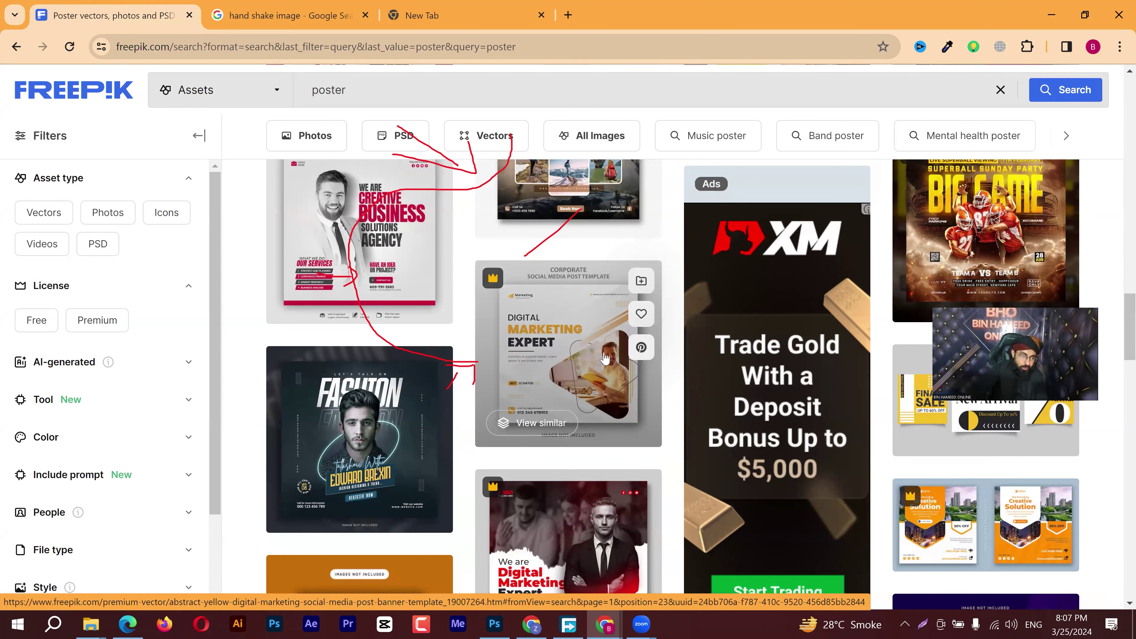
pyautogui.scroll(-4, 625, 311)
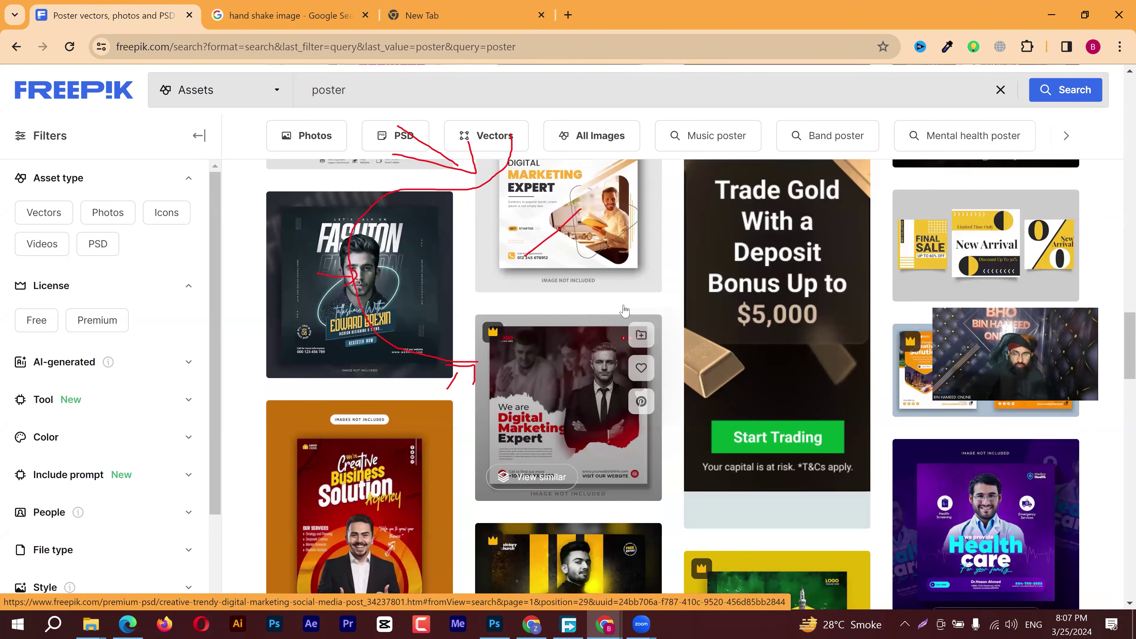
pyautogui.scroll(-7, 637, 299)
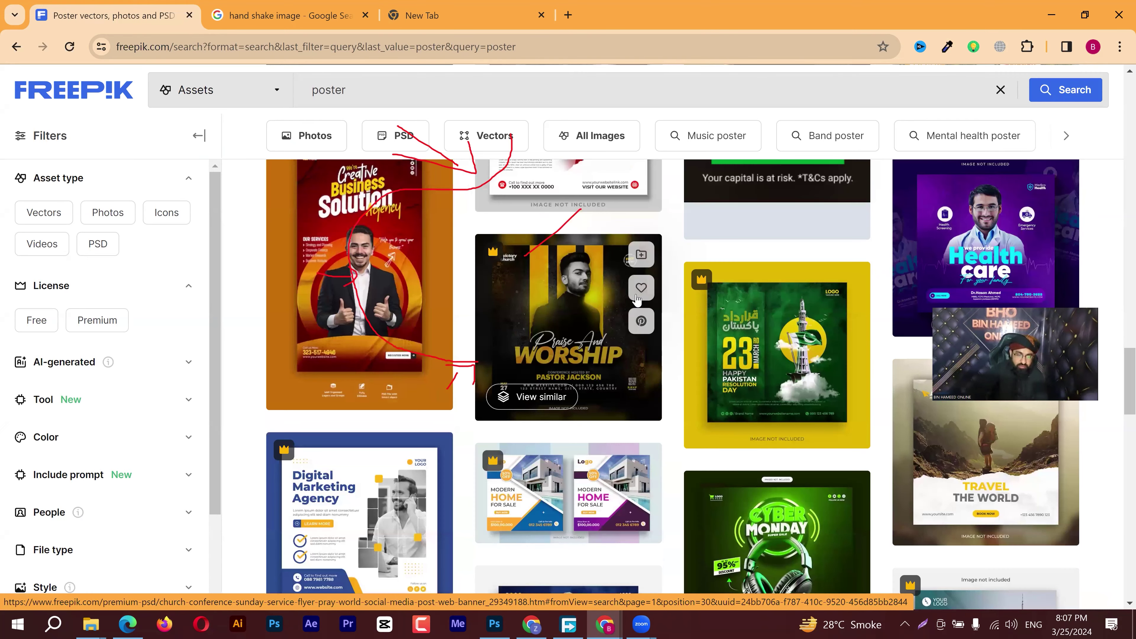
pyautogui.scroll(-4, 639, 303)
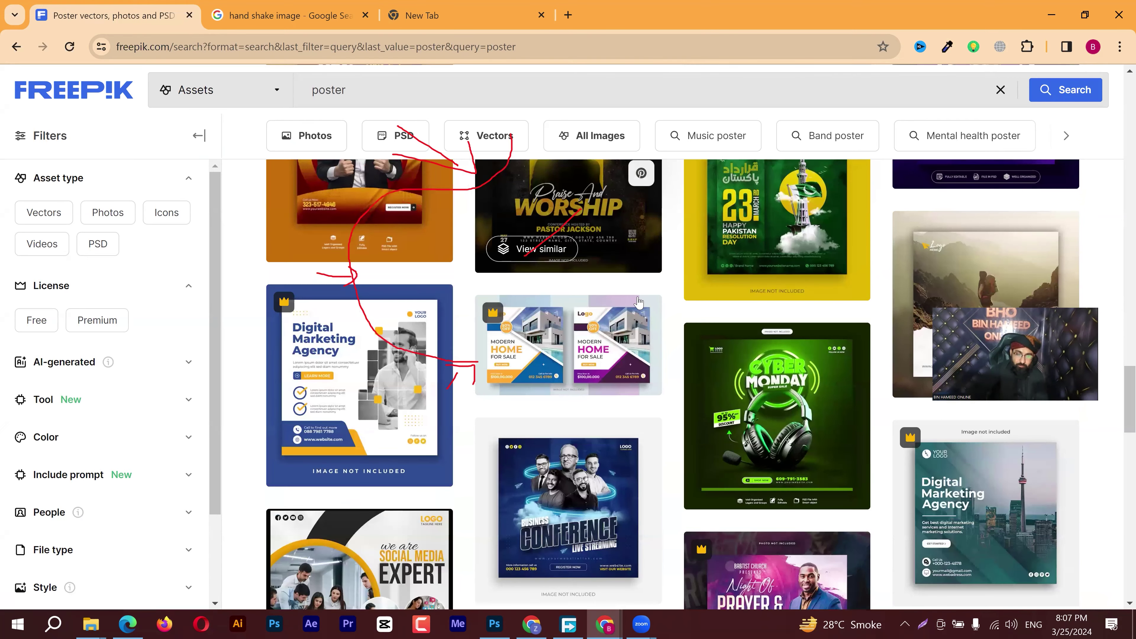
pyautogui.scroll(-4, 638, 303)
pyautogui.scroll(-4, 639, 303)
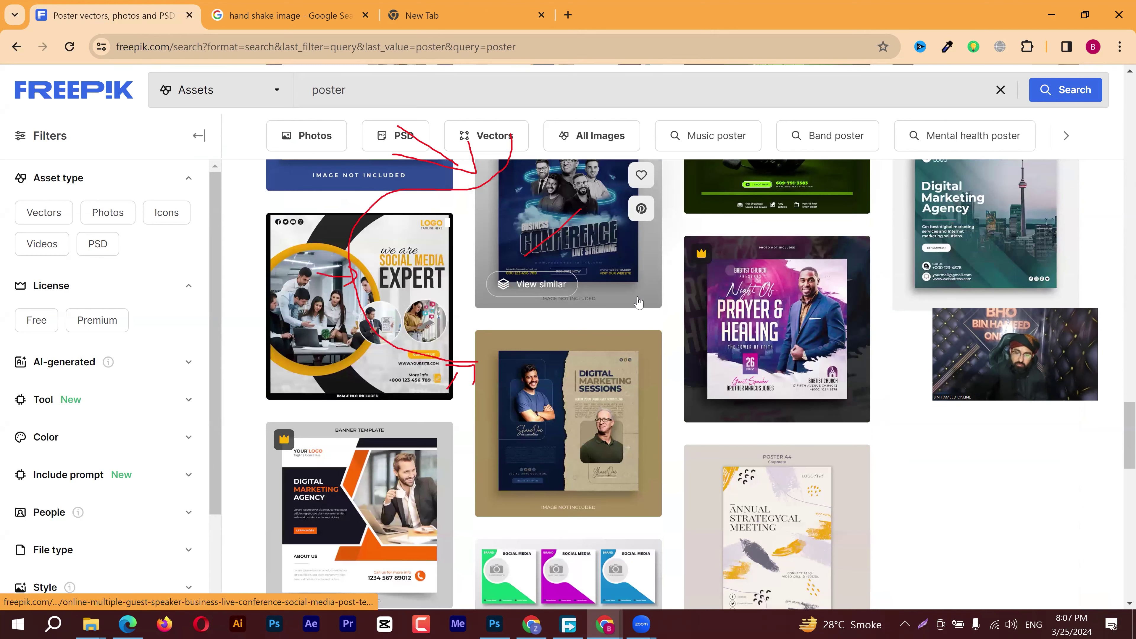
pyautogui.scroll(-8, 642, 300)
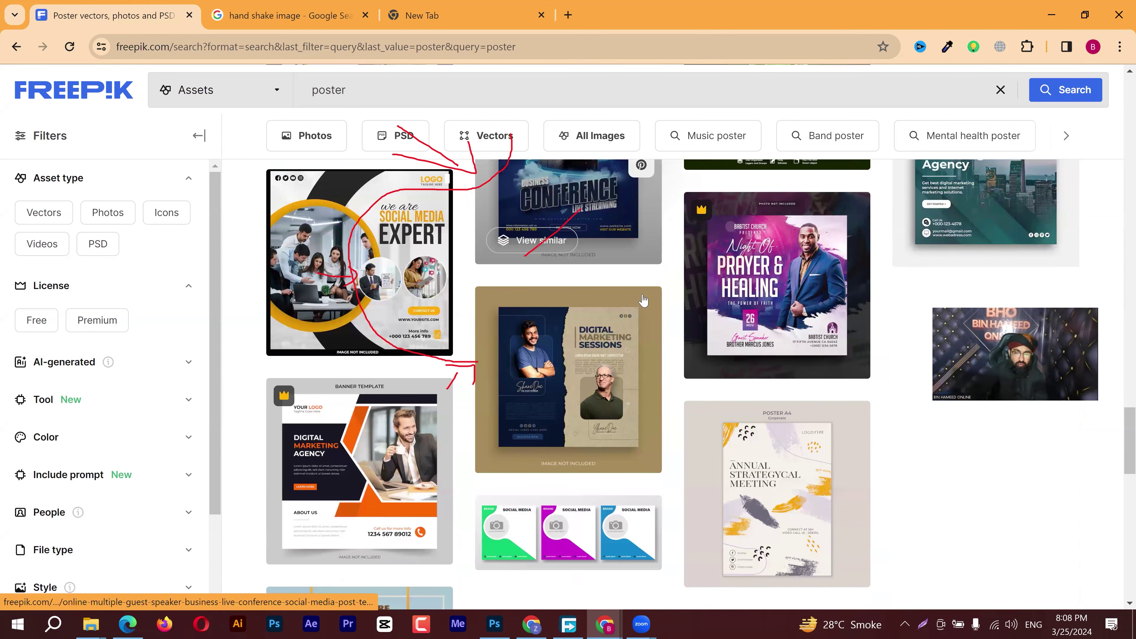
pyautogui.scroll(-6, 627, 358)
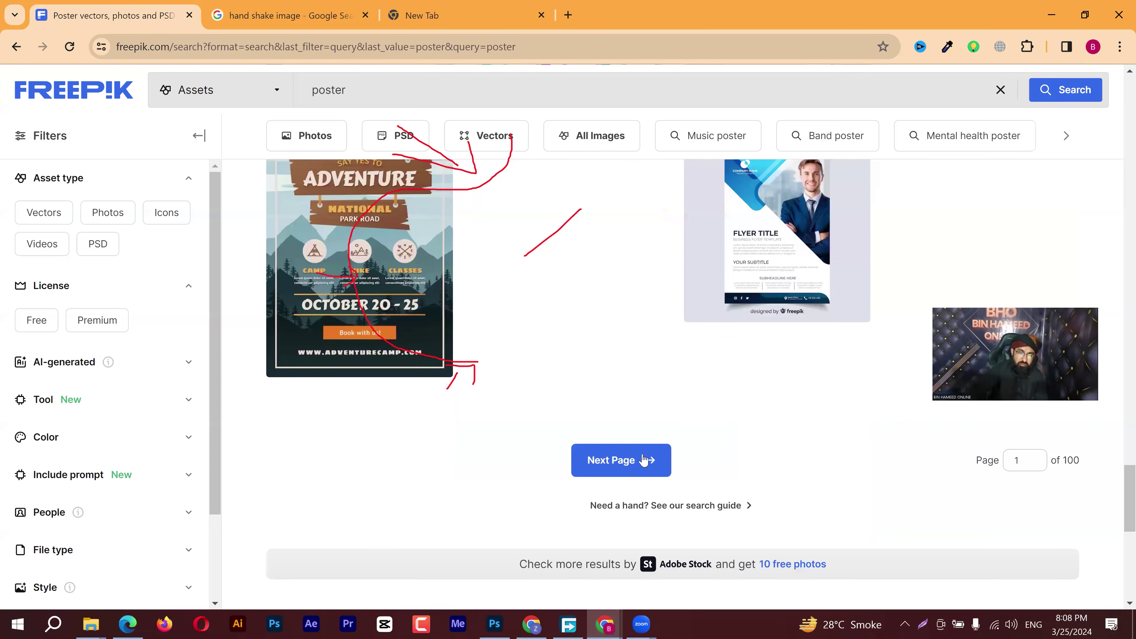
pyautogui.click(643, 461)
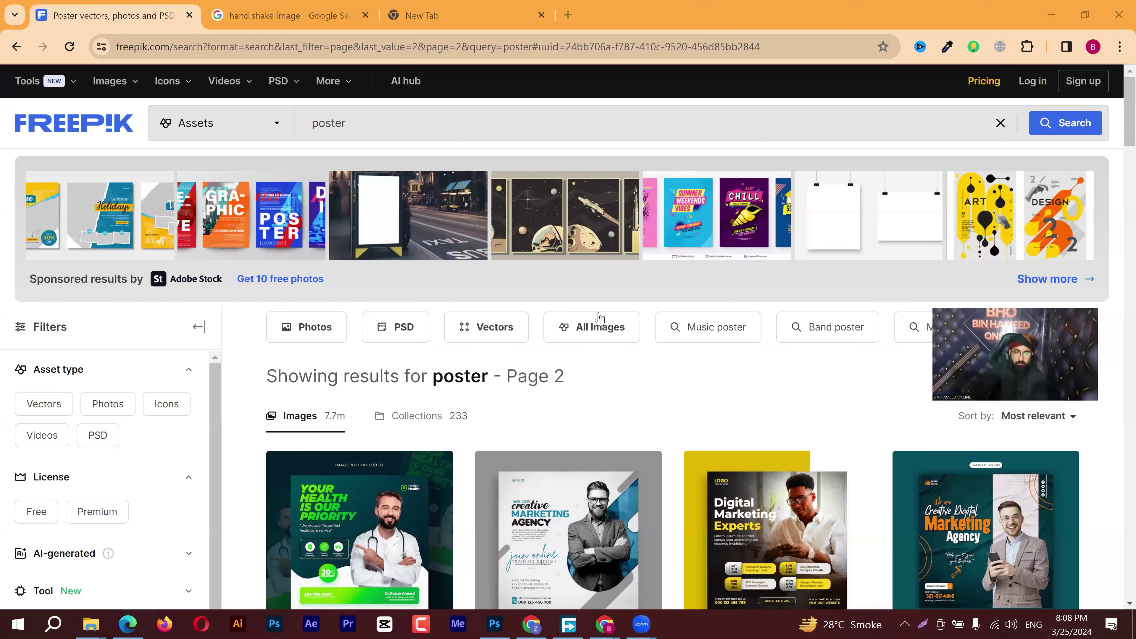
pyautogui.scroll(-5, 601, 318)
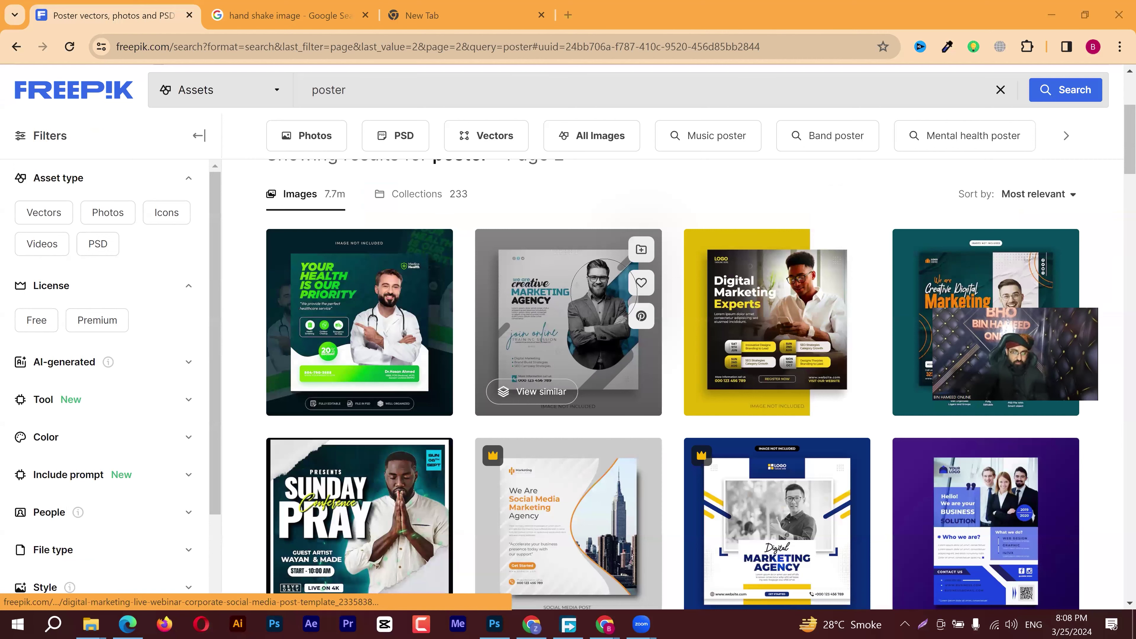
# Switch back to Photoshop and delete the Ellipse 1 layer and Layer 1's layer mask
pyautogui.hotkey('alt', 'Tab')
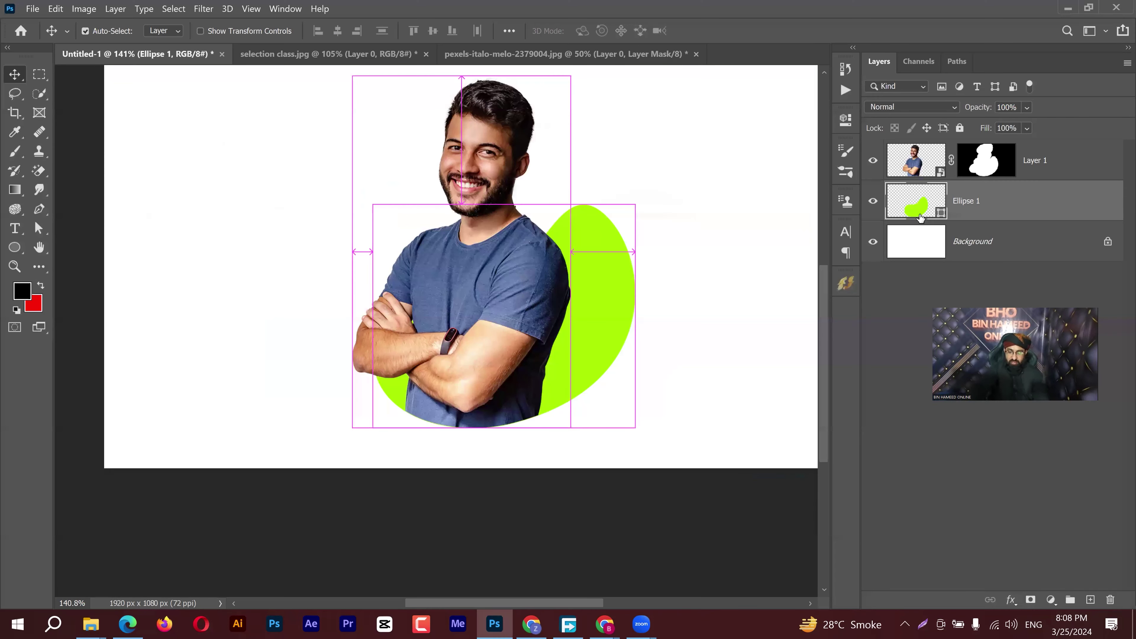
pyautogui.press('Delete')
pyautogui.click(985, 169)
pyautogui.moveTo(986, 169); pyautogui.dragTo(1110, 600)
pyautogui.scroll(-3, 621, 228)
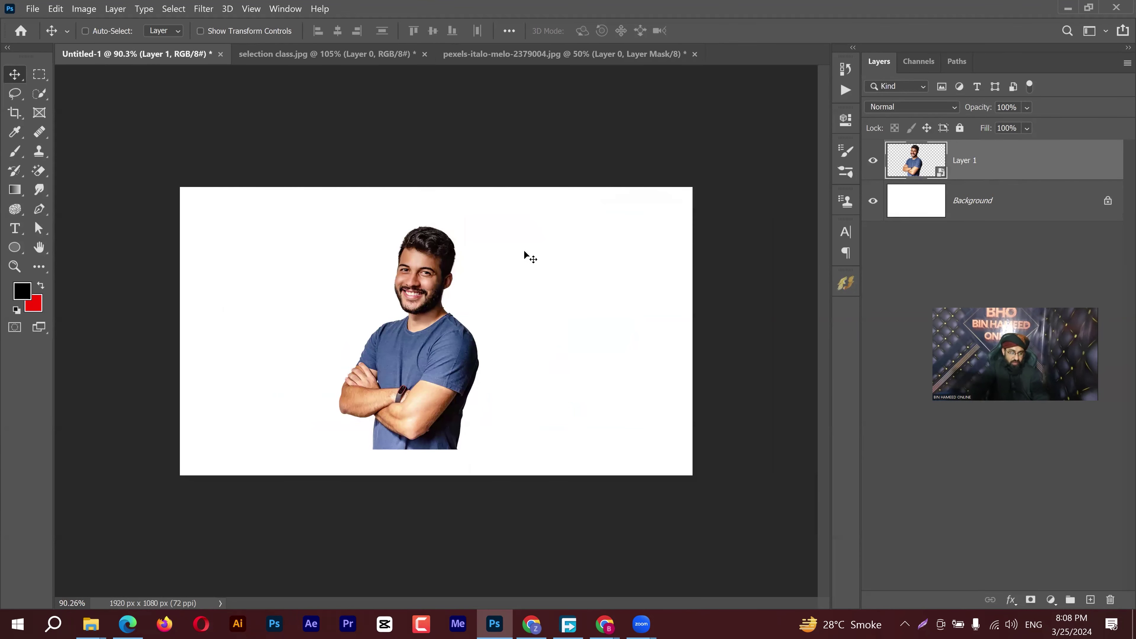
pyautogui.press('u')
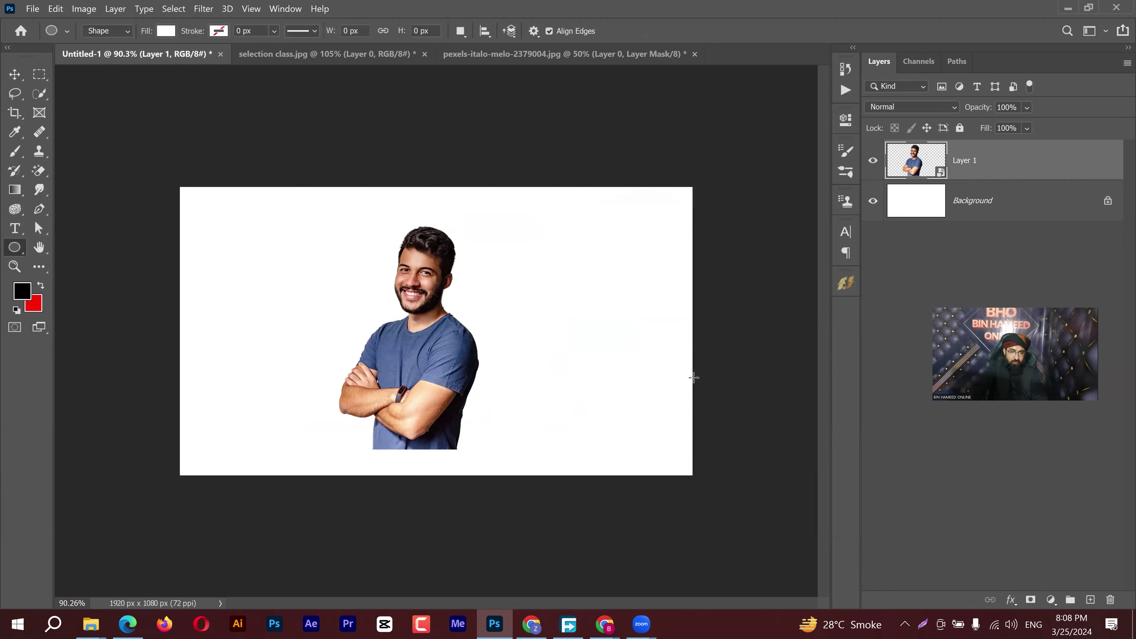
pyautogui.moveTo(357, 251); pyautogui.dragTo(694, 377)
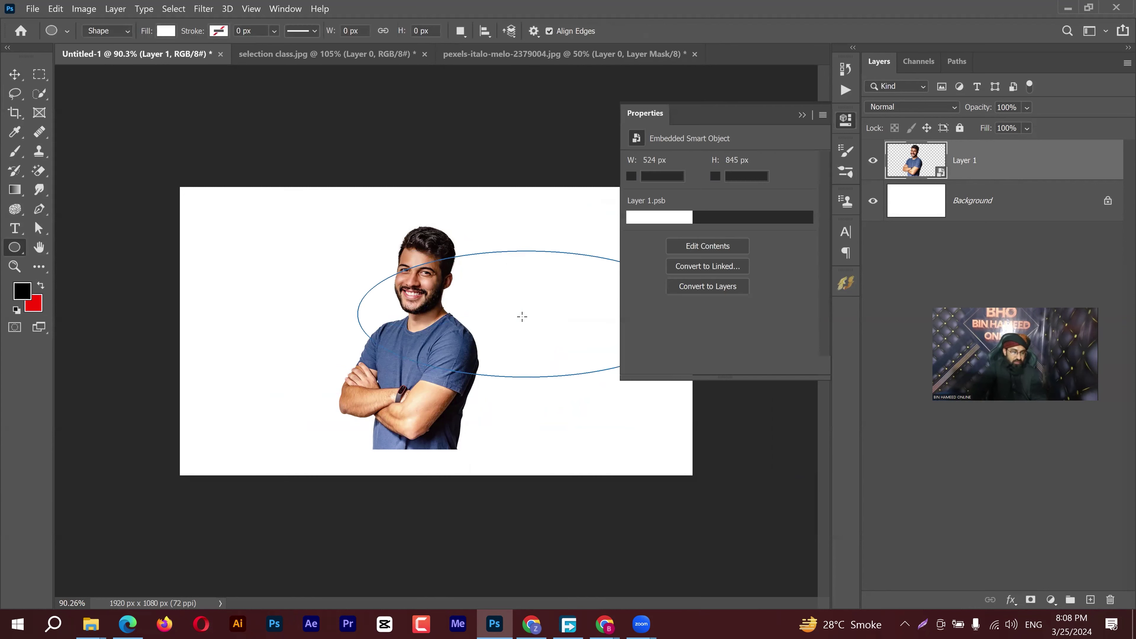
pyautogui.hotkey('ctrl', 'z')
# Draw a rectangle about 1490 by 415 px across the man's face and chest, and round its corners fully into a pill shape
pyautogui.rightClick(15, 247)
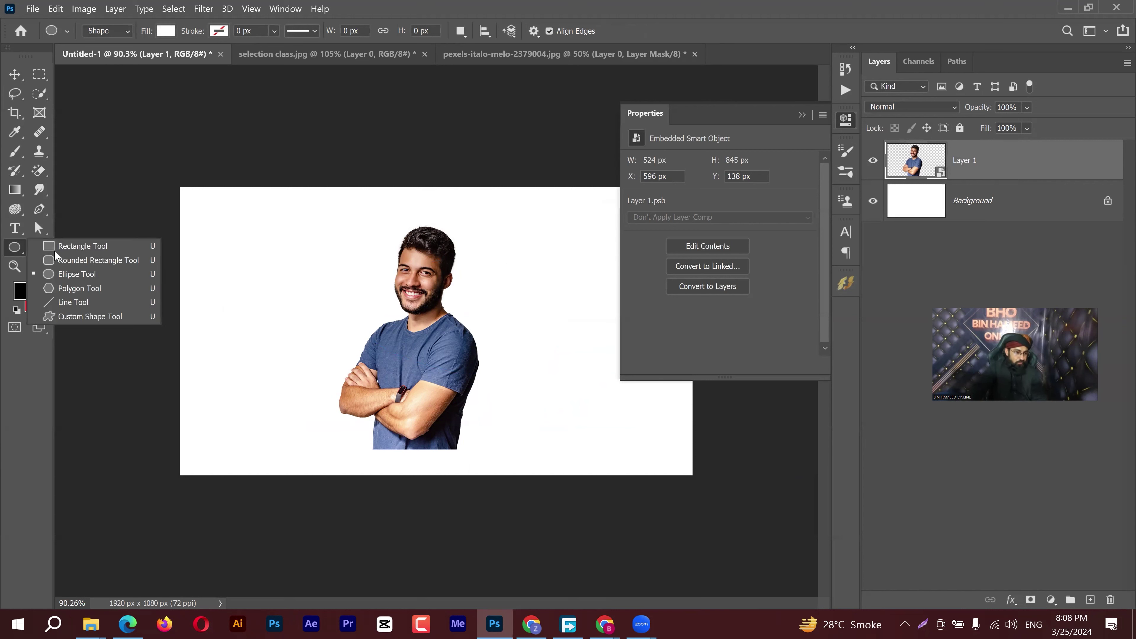
pyautogui.click(256, 264)
pyautogui.hotkey('shift', 'u')
pyautogui.moveTo(313, 254); pyautogui.dragTo(741, 362)
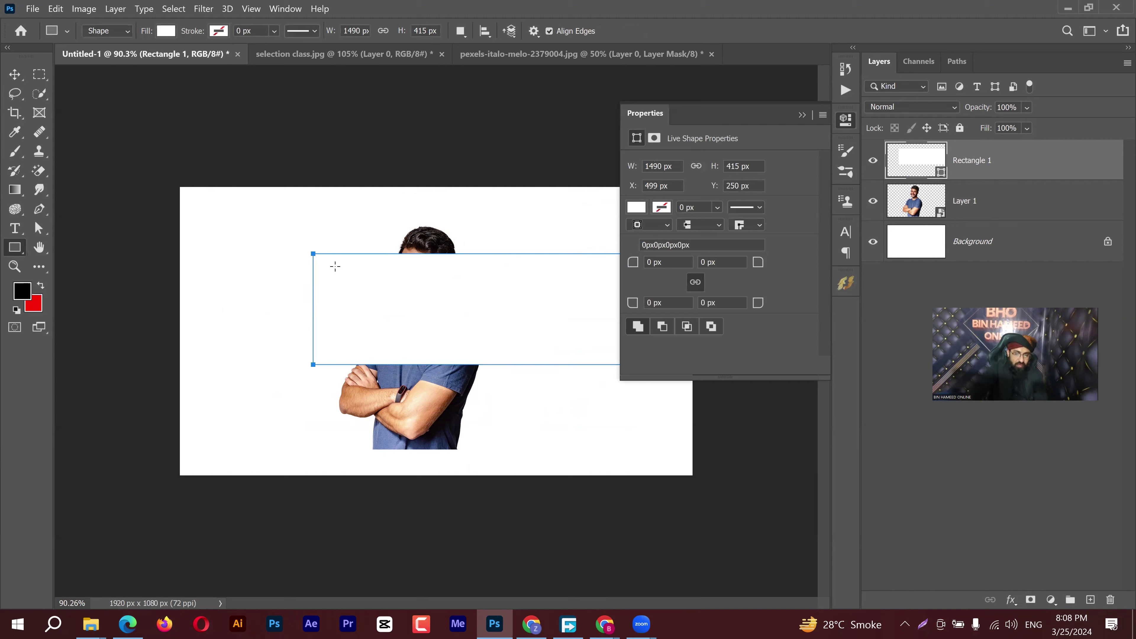
pyautogui.moveTo(913, 268); pyautogui.dragTo(1000, 262)
pyautogui.click(845, 120)
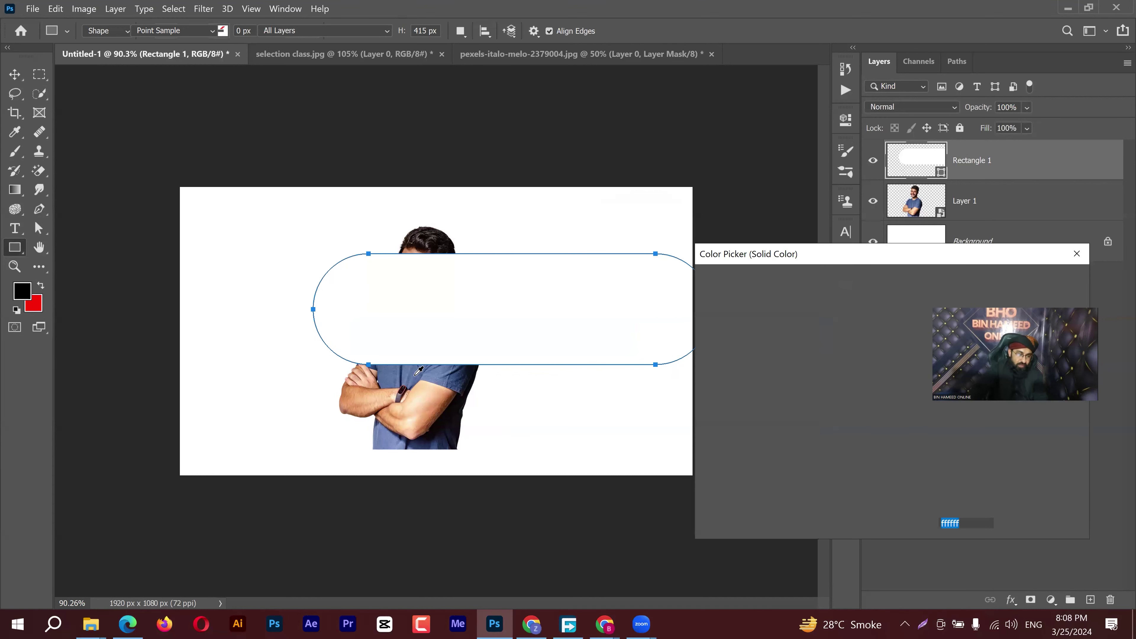
# Set the rounded rectangle's fill to the shirt's blue-grey, 7486ae, by sampling it from the photo
pyautogui.click(425, 372)
pyautogui.click(432, 372)
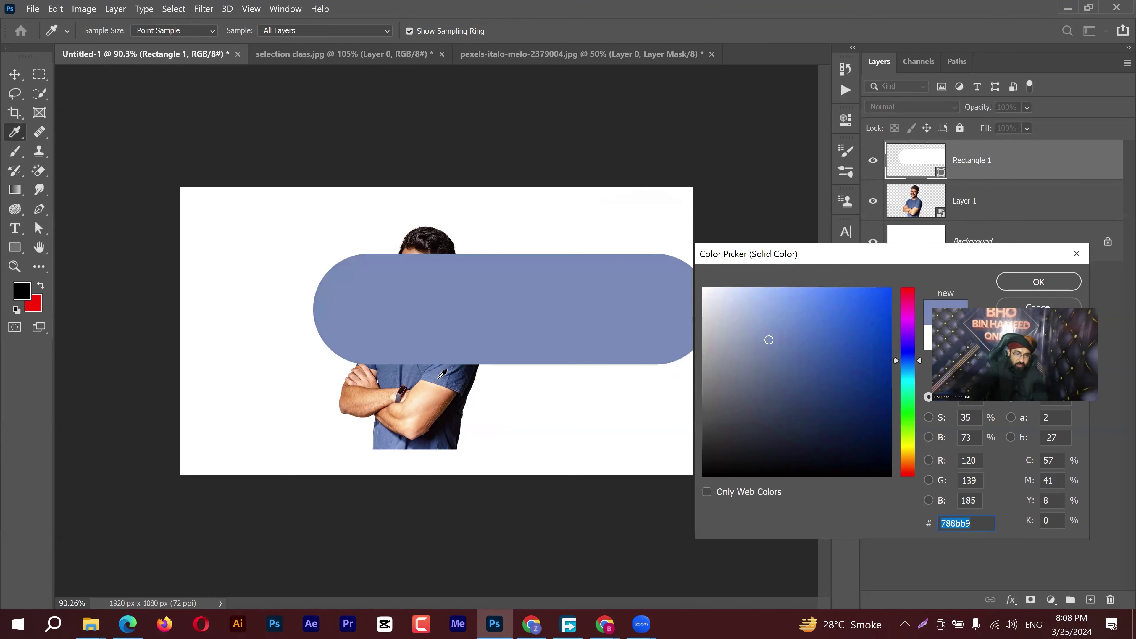
pyautogui.click(461, 373)
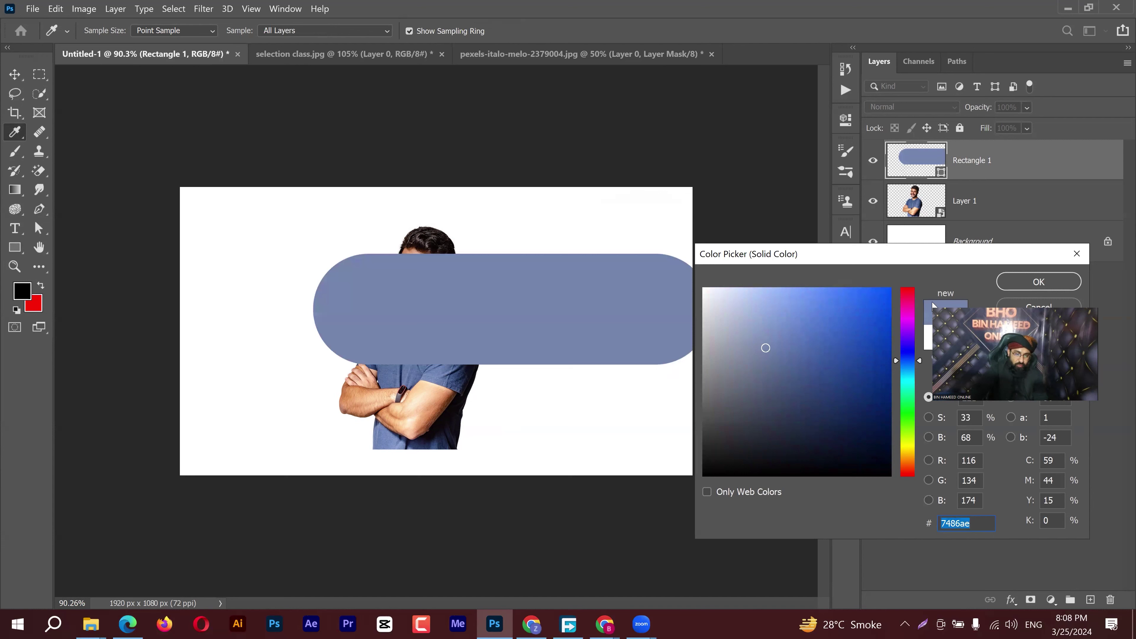
pyautogui.click(1021, 287)
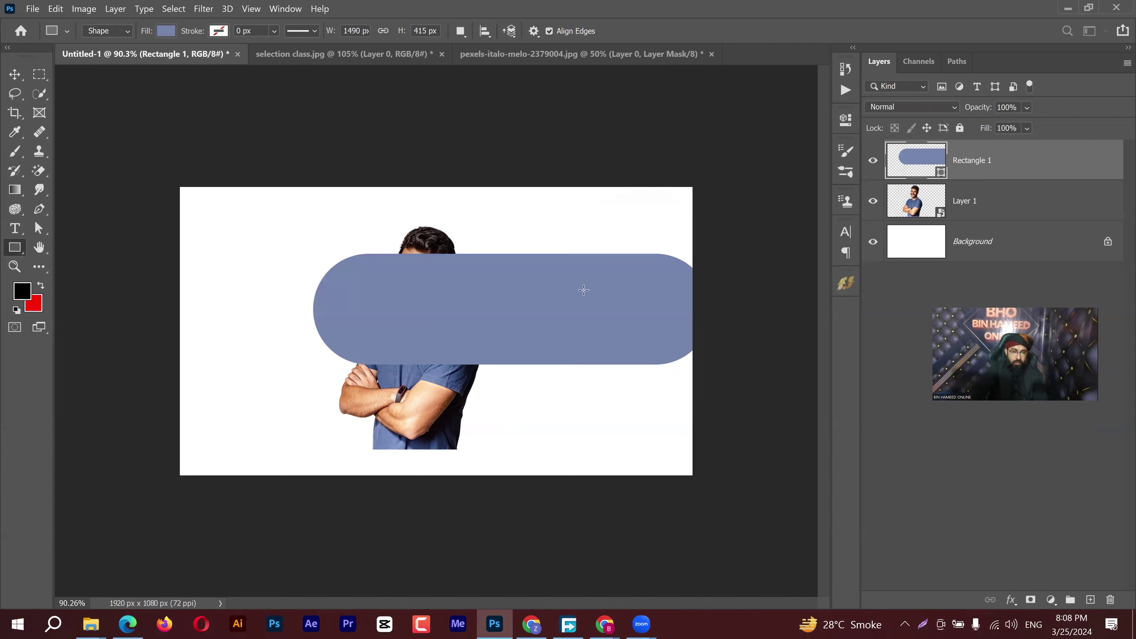
# Move Rectangle 1 beneath Layer 1, rotate it to -45°, and position it diagonally behind the man
pyautogui.press('v')
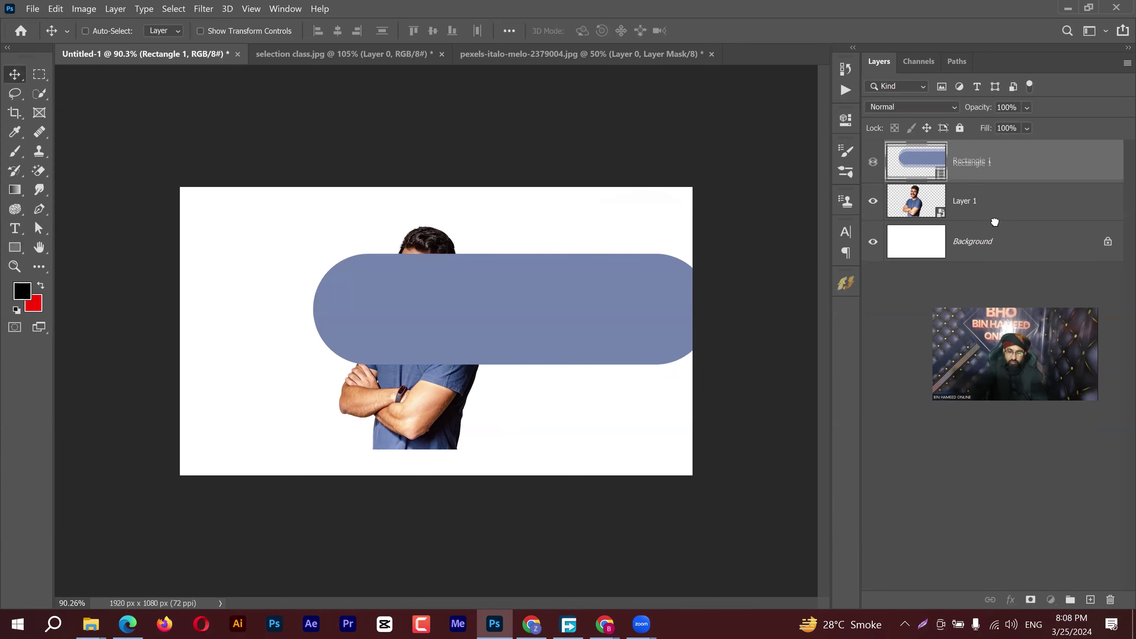
pyautogui.moveTo(995, 222); pyautogui.dragTo(995, 223)
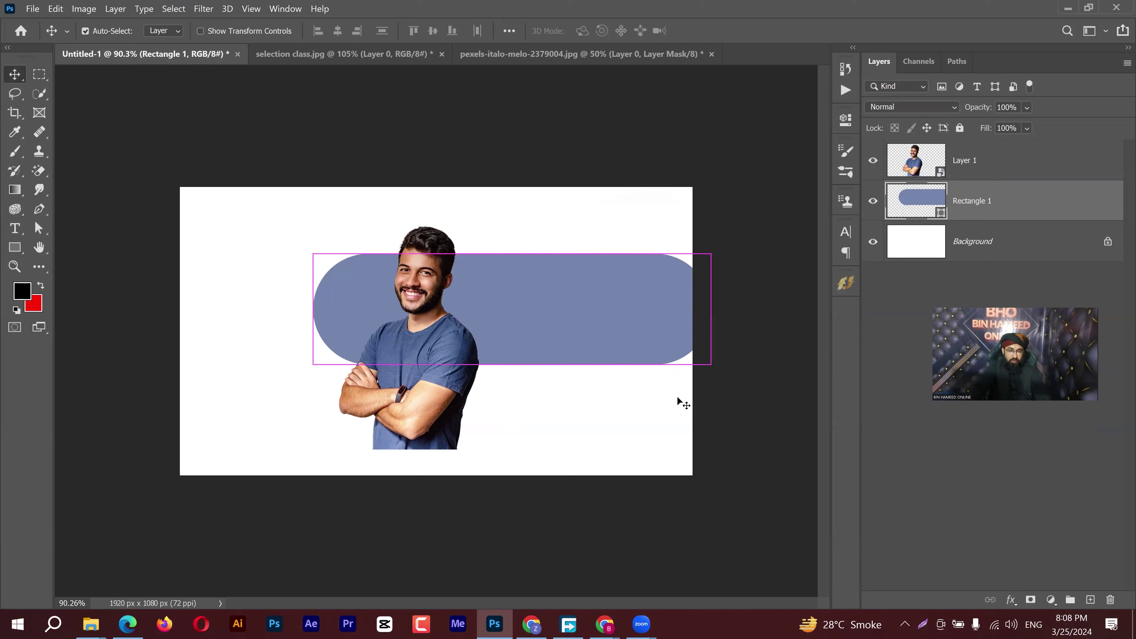
pyautogui.hotkey('ctrl', 't')
pyautogui.moveTo(726, 386); pyautogui.dragTo(763, 189)
pyautogui.moveTo(574, 258); pyautogui.dragTo(587, 230)
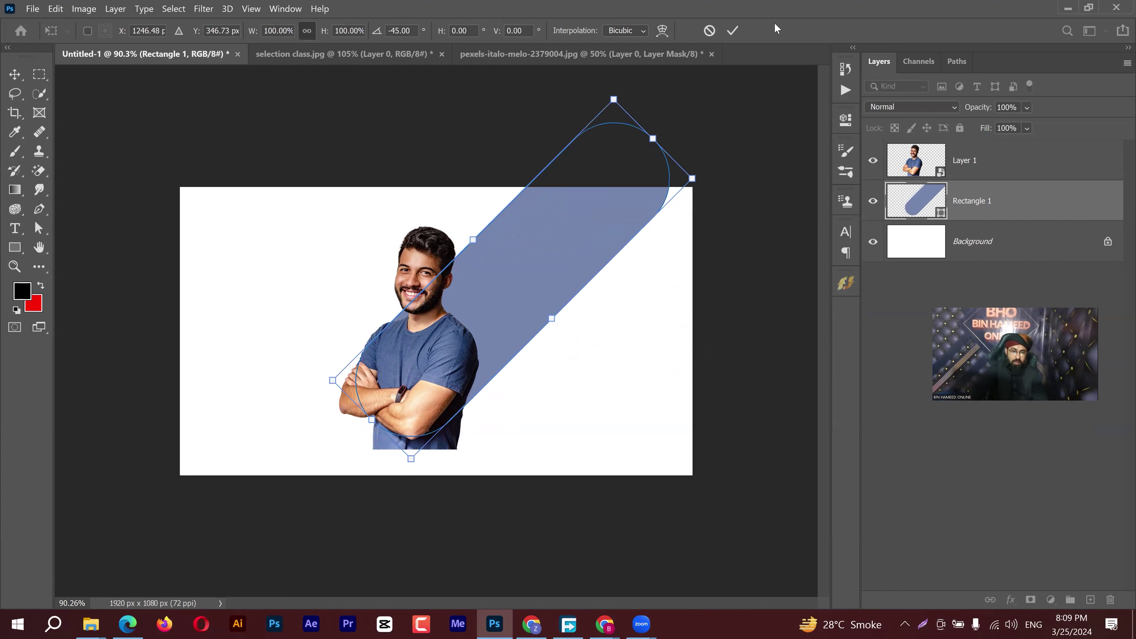
pyautogui.click(737, 30)
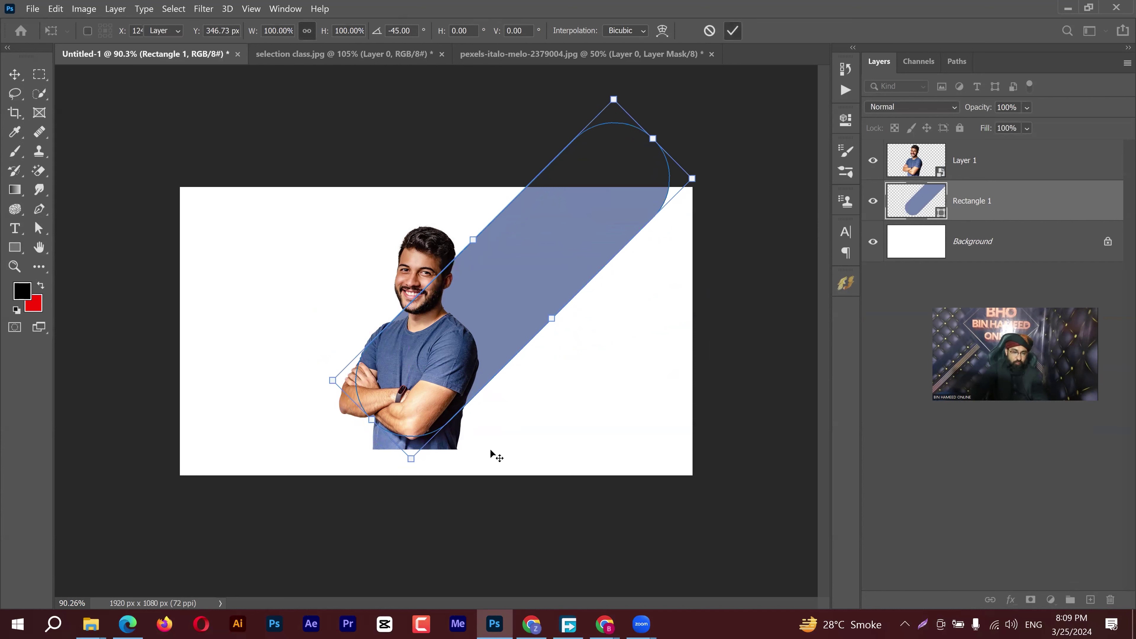
# Switch to Chrome, open the Creative Marketing Agency poster to examine how the man meets the diagonal bar, and return to Photoshop
pyautogui.click(530, 624)
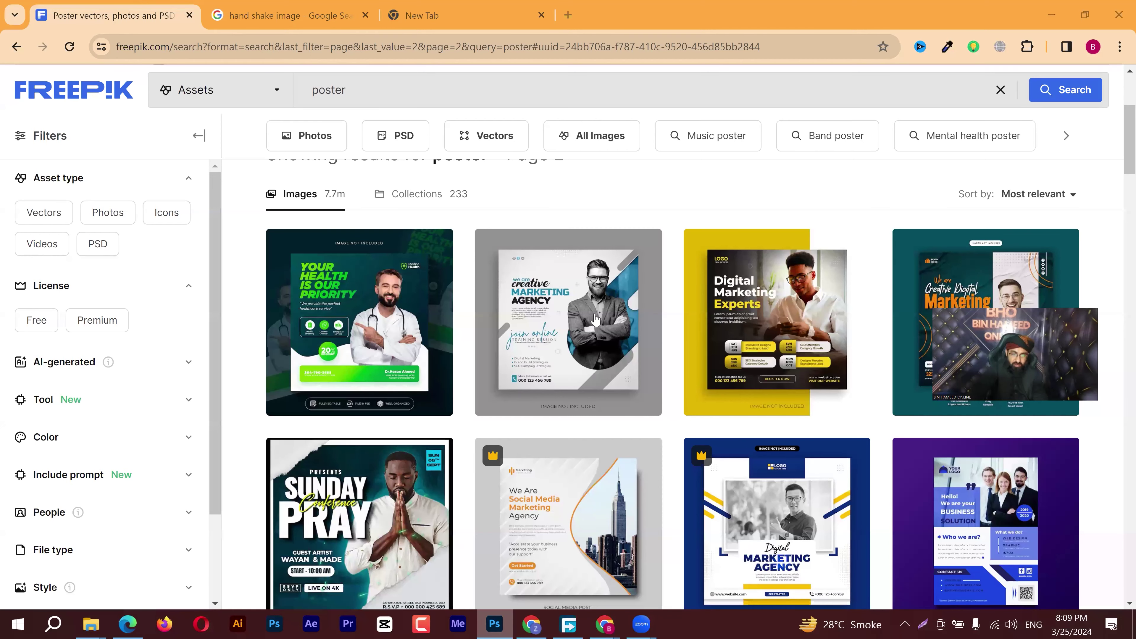
pyautogui.click(532, 326)
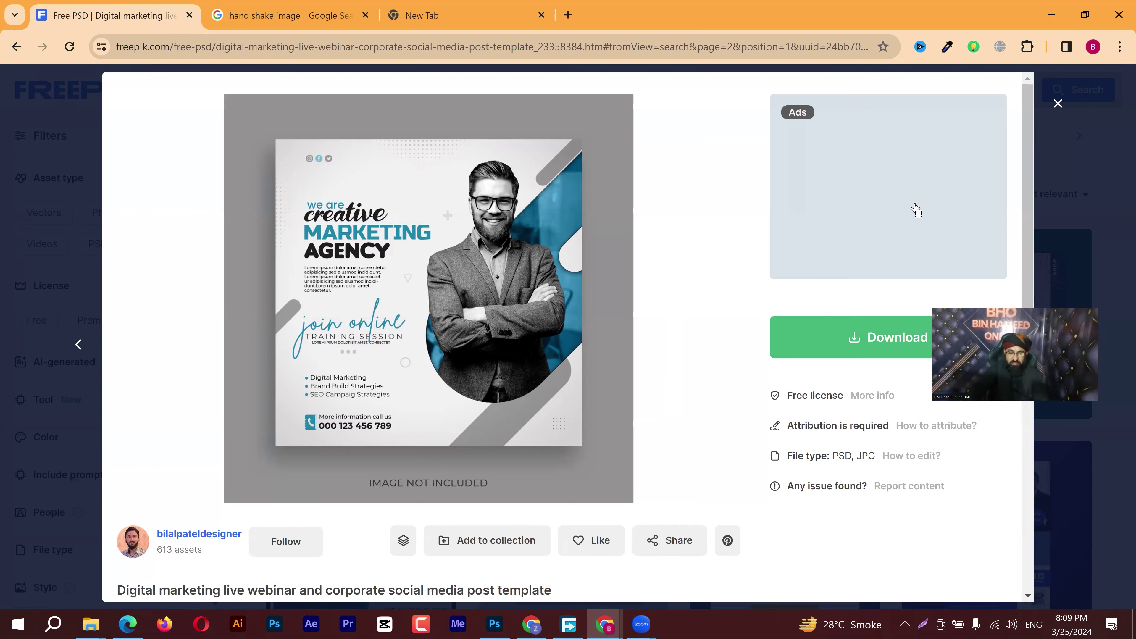
pyautogui.hotkey('alt', 'Tab')
# Mask Layer 1 with the outline of Rectangle 1, then paint the mask white over the man's head, shoulder and arms
pyautogui.keyDown('ctrl'); pyautogui.click(921, 167); pyautogui.keyUp('ctrl')
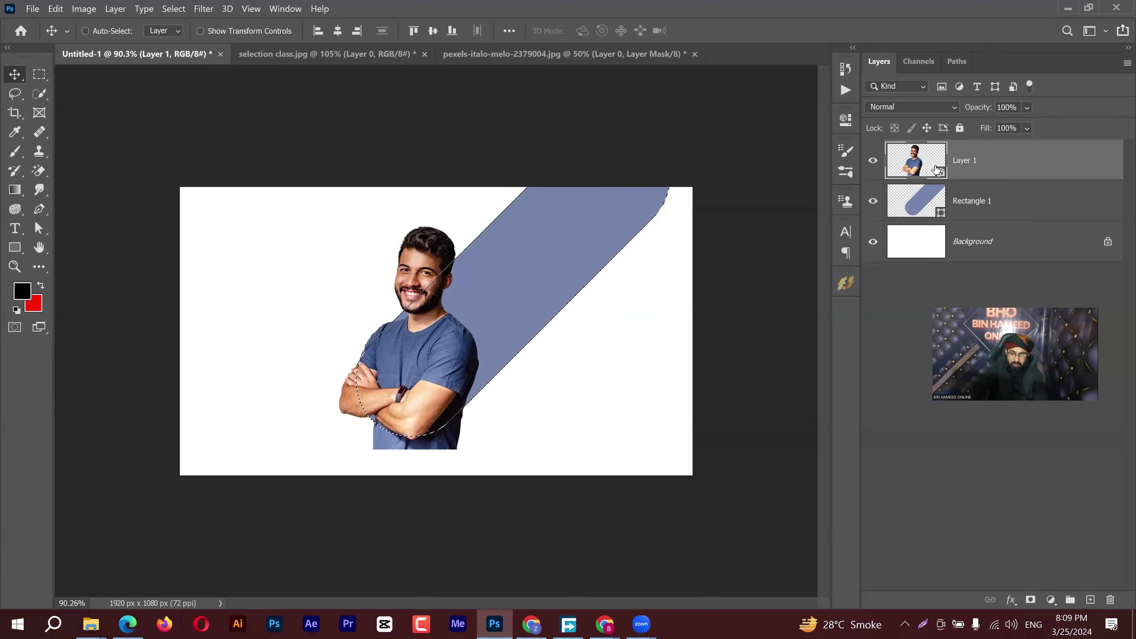
pyautogui.click(1029, 600)
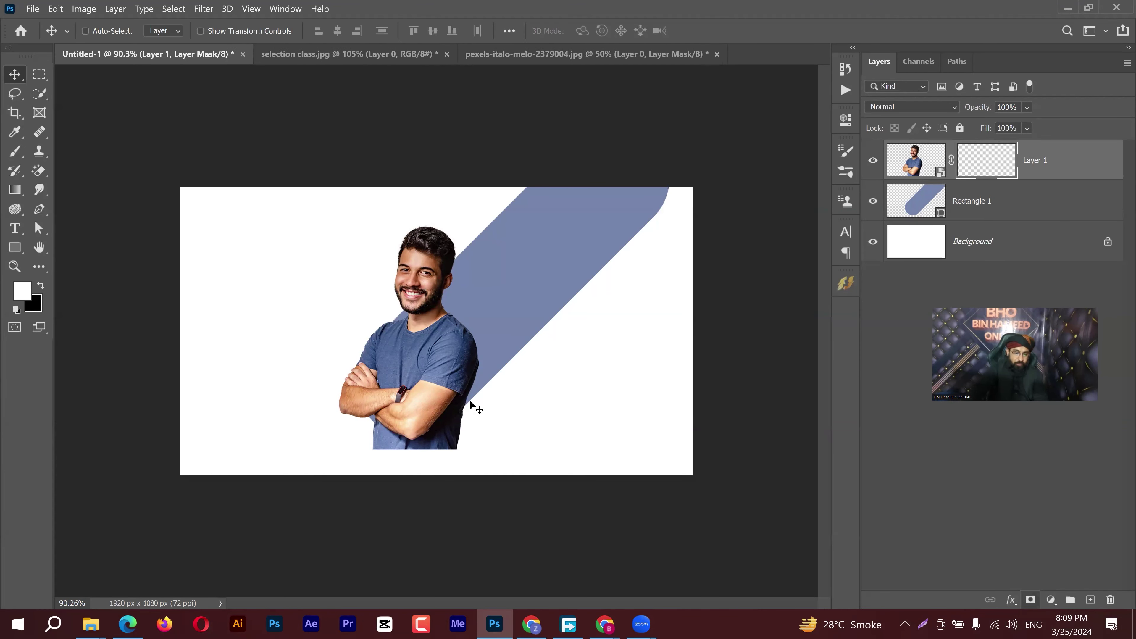
pyautogui.press('b')
pyautogui.moveTo(371, 390)
pyautogui.mouseDown()
pyautogui.moveTo(341, 410)
pyautogui.moveTo(396, 287)
pyautogui.moveTo(450, 258)
pyautogui.moveTo(430, 235)
pyautogui.mouseUp()
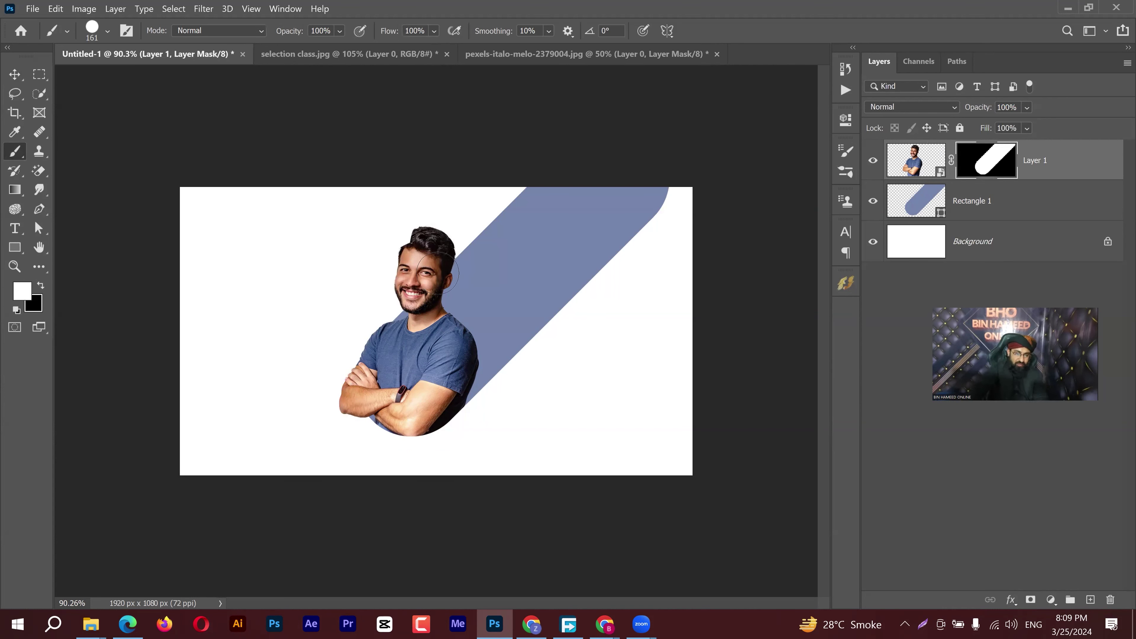
pyautogui.press('v')
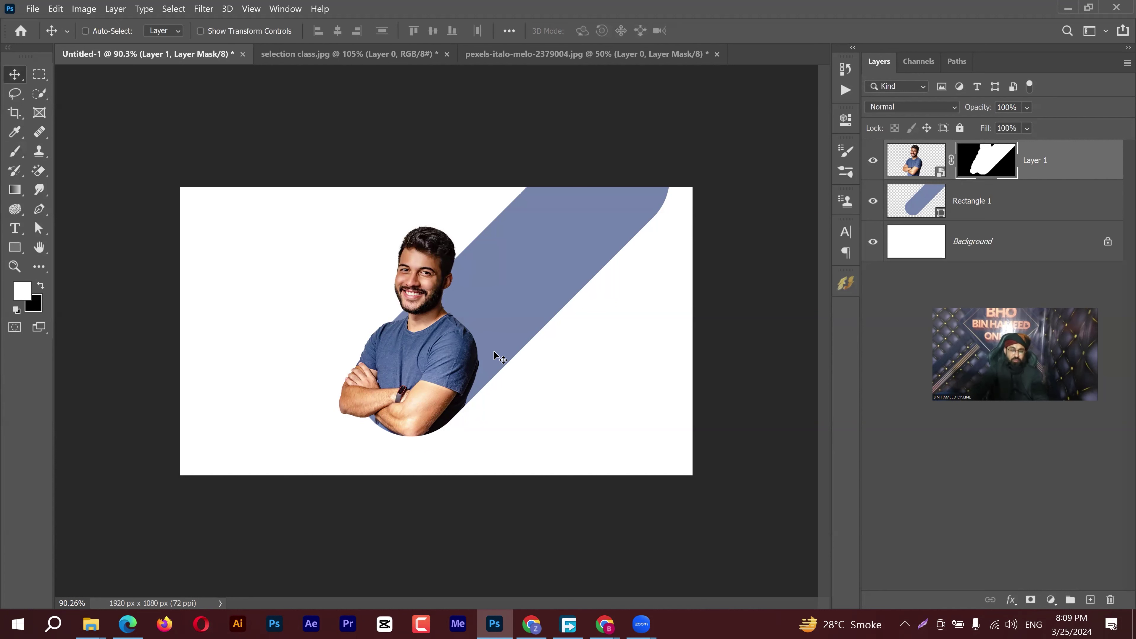
# Compare with the Freepik poster, duplicate Rectangle 1 toward the canvas's upper-right corner, and fill the copy with white, ffffff
pyautogui.keyDown('ctrl'); pyautogui.click(525, 286); pyautogui.keyUp('ctrl')
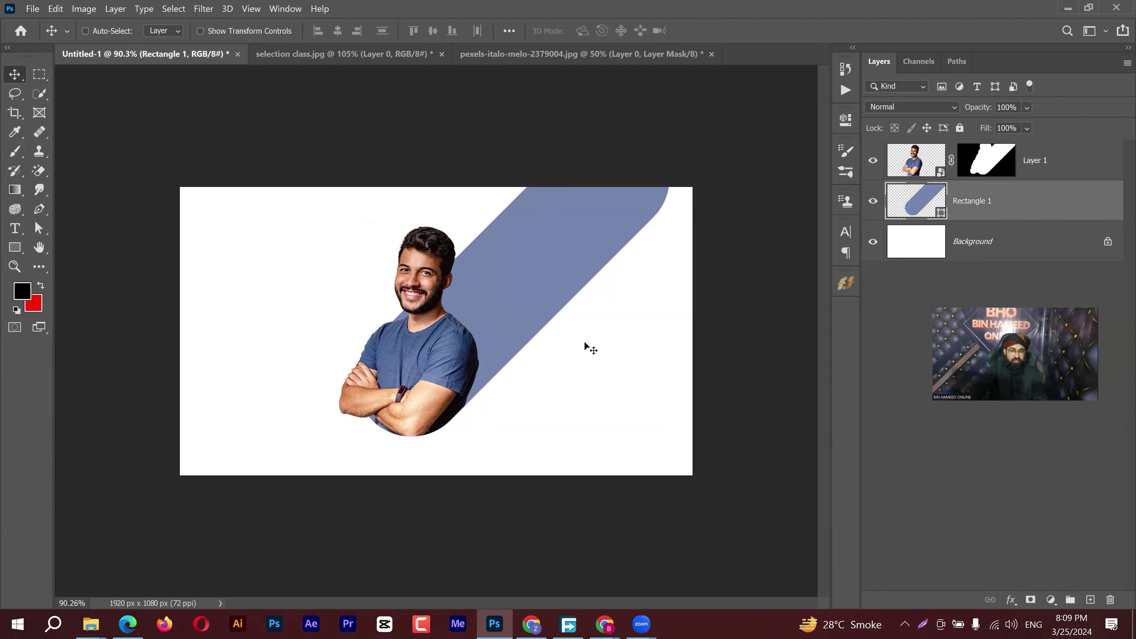
pyautogui.click(503, 624)
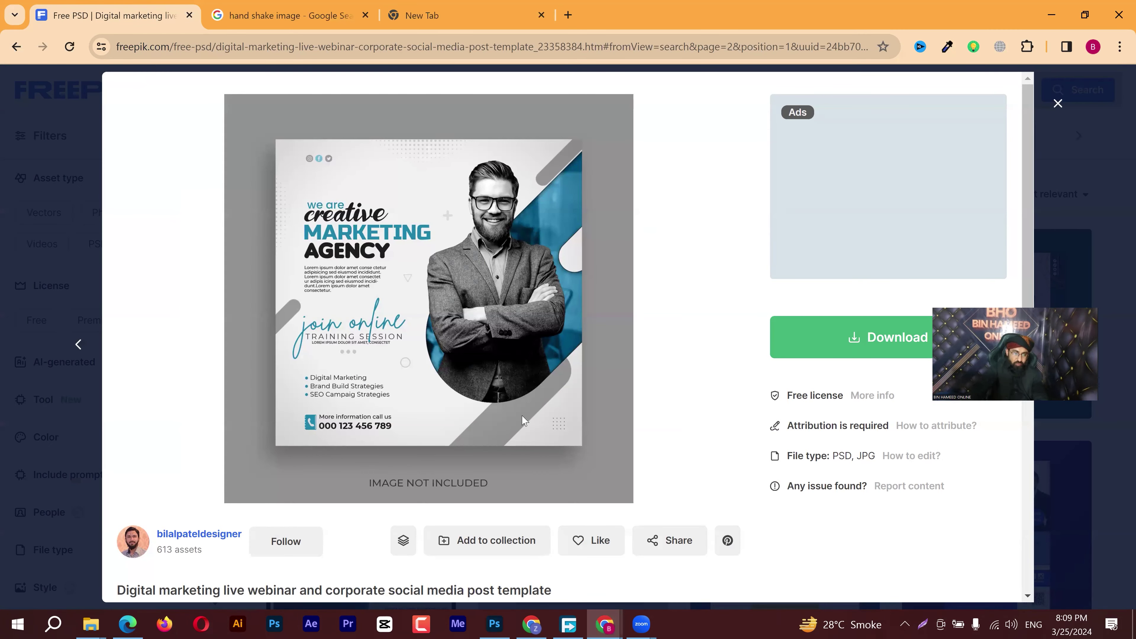
pyautogui.click(503, 624)
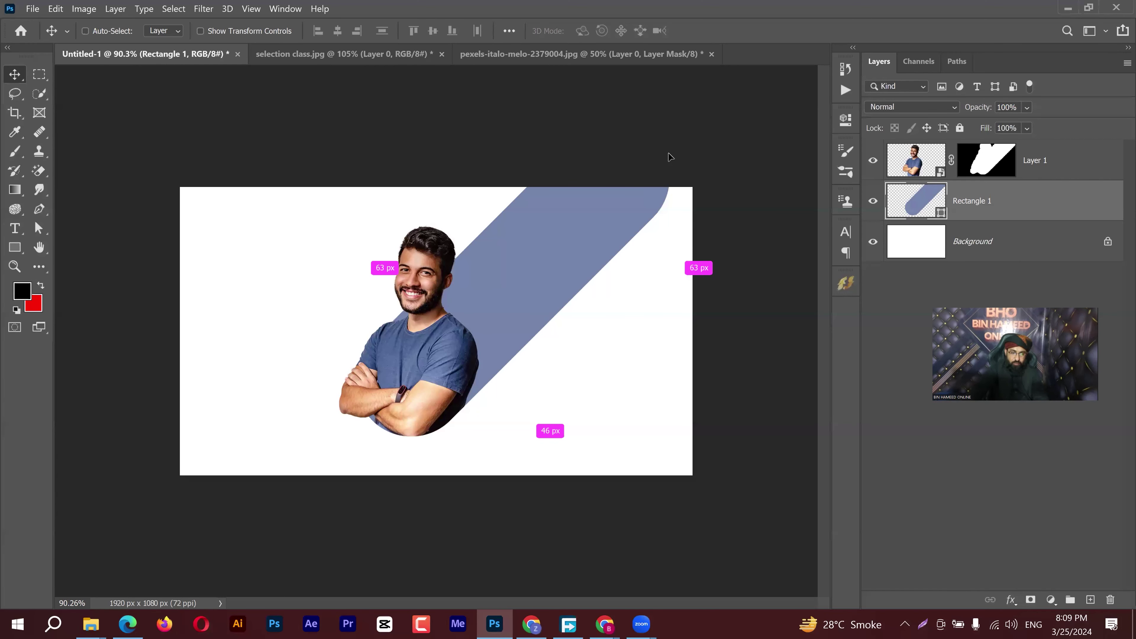
pyautogui.moveTo(510, 309); pyautogui.dragTo(670, 157)
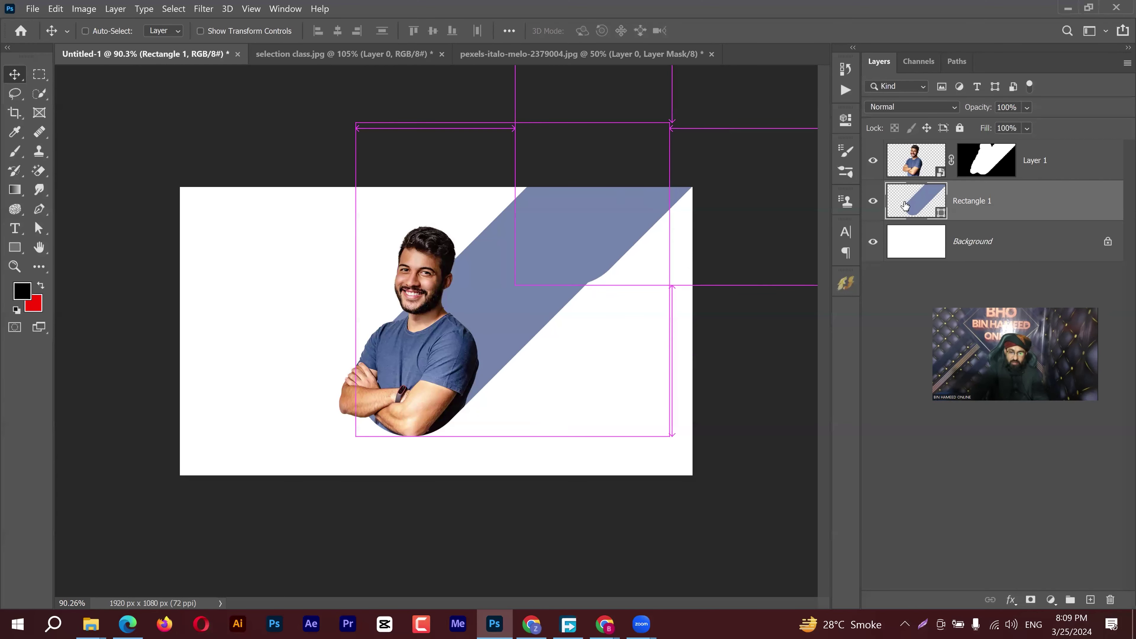
pyautogui.doubleClick(923, 197)
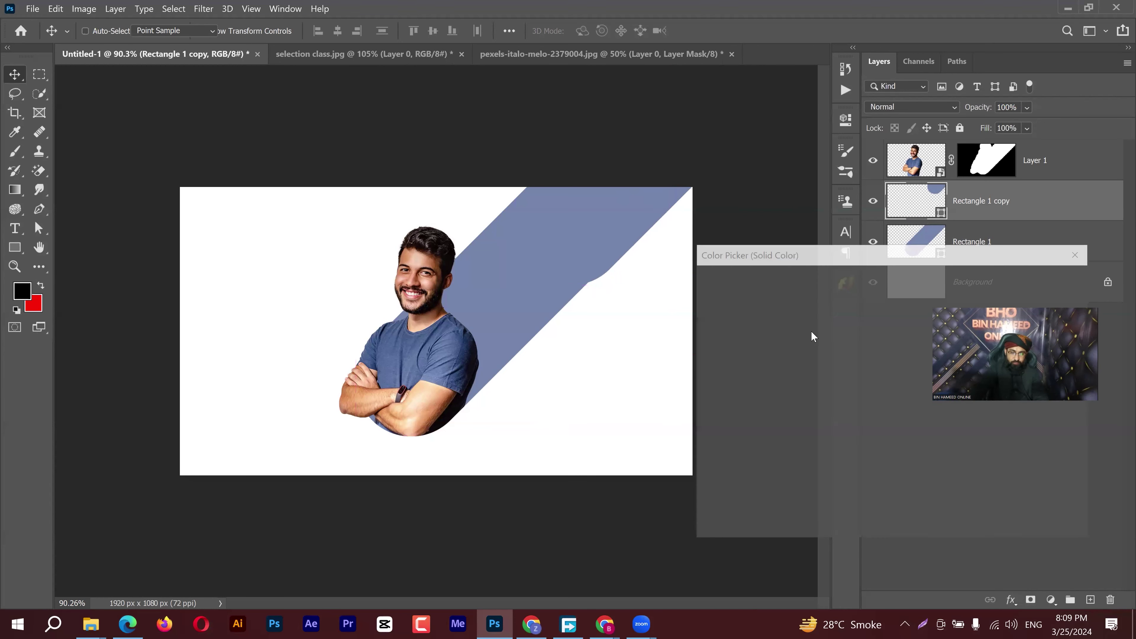
pyautogui.click(743, 308)
pyautogui.click(584, 279)
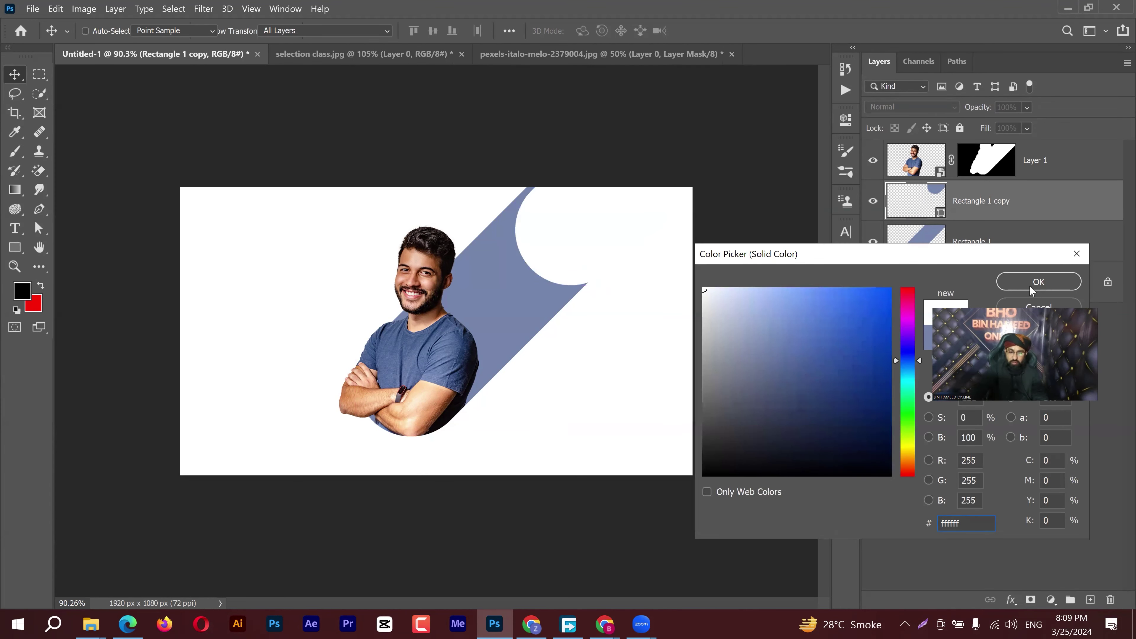
pyautogui.press('Return')
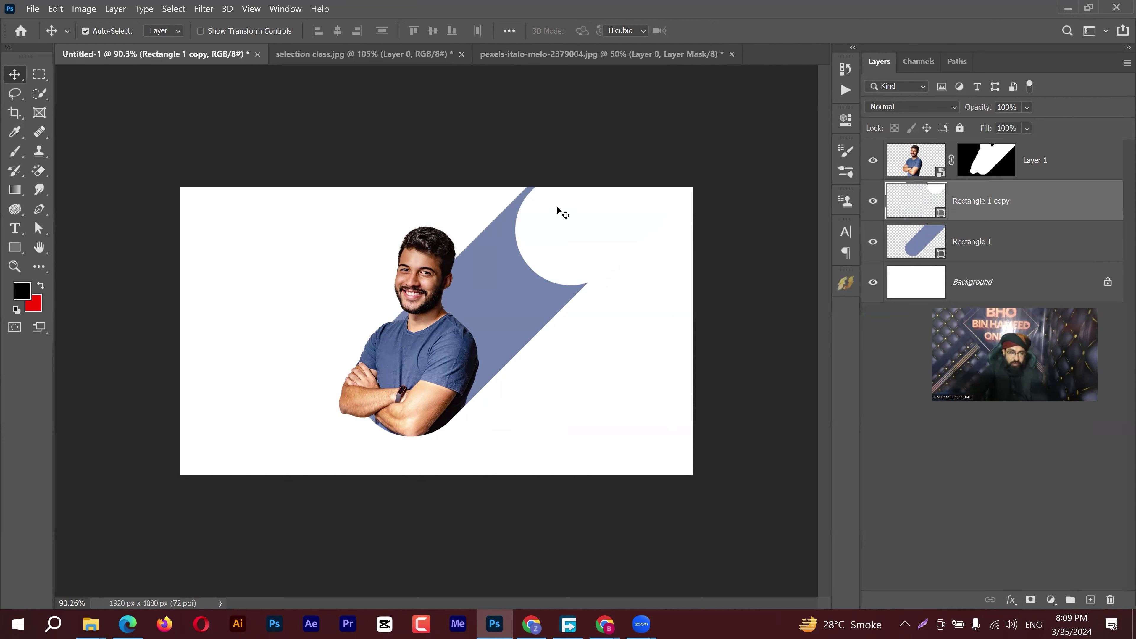
# Scale the white rectangle copy to about 16% and place it on the diagonal bar at the canvas's upper edge
pyautogui.hotkey('ctrl', 't')
pyautogui.moveTo(539, 272); pyautogui.dragTo(584, 225)
pyautogui.click(733, 31)
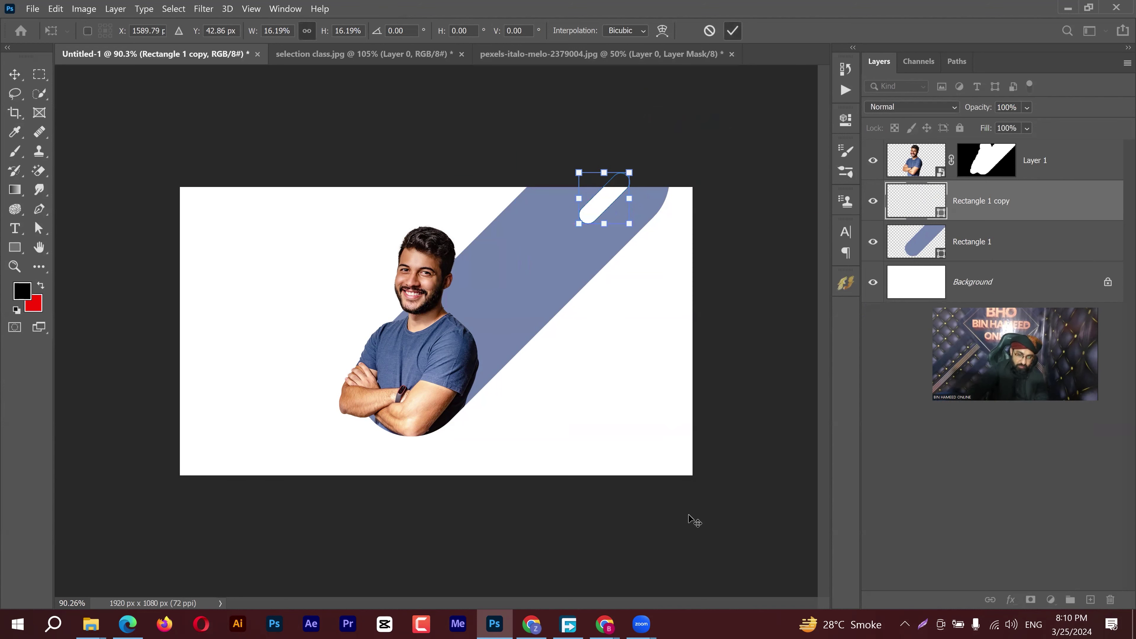
# Add a Multiply Drop Shadow to the small white bar with 63% opacity, 6 px distance, 10% spread and 38 px size
pyautogui.click(1011, 600)
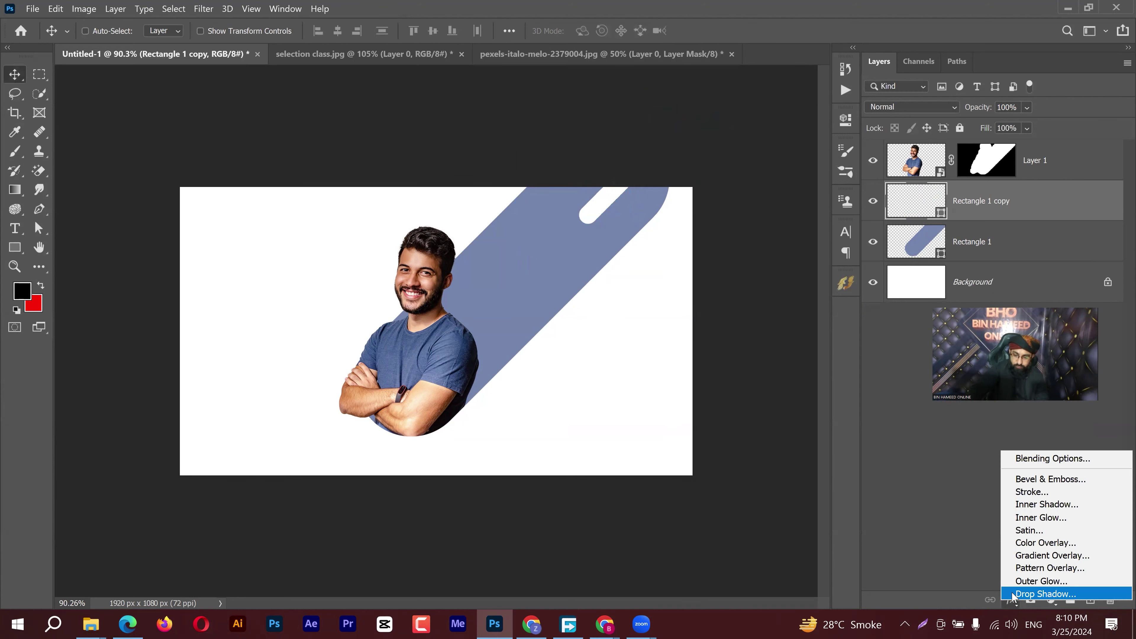
pyautogui.click(1010, 600)
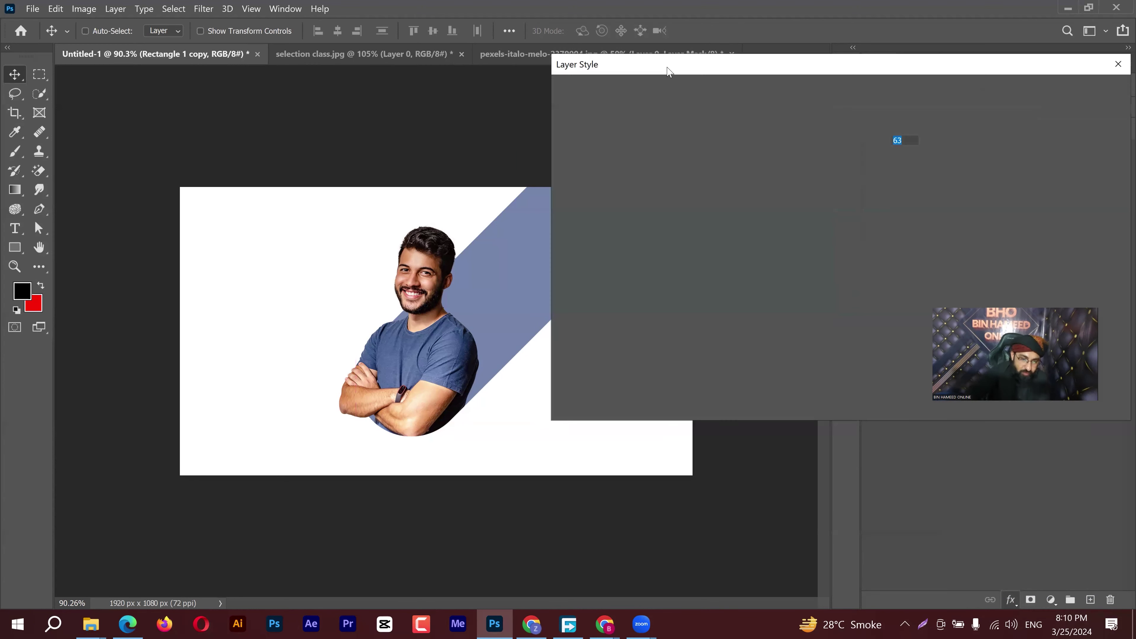
pyautogui.moveTo(779, 73); pyautogui.dragTo(918, 75)
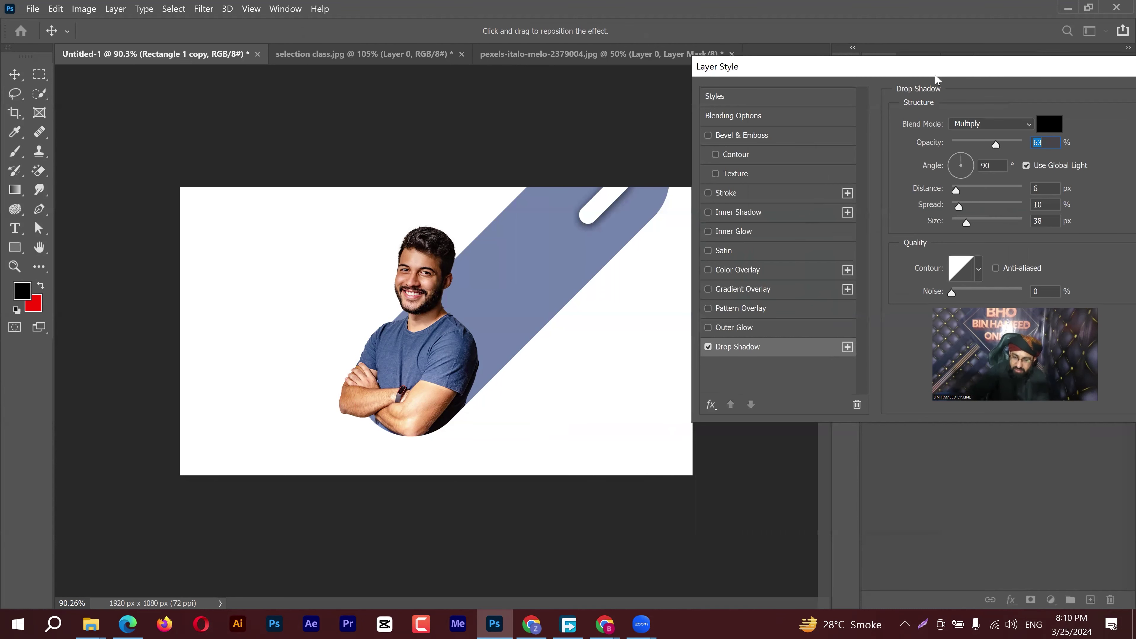
pyautogui.moveTo(1041, 66); pyautogui.dragTo(934, 78)
pyautogui.press('Return')
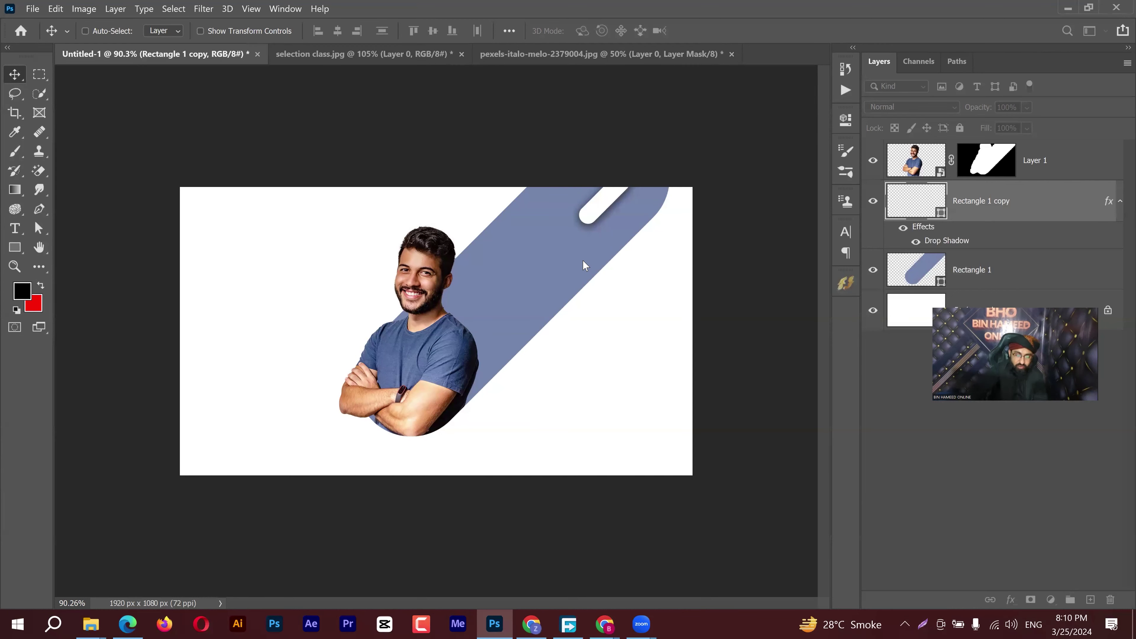
# Check the reference poster in Chrome and shift the small white bar diagonally farther past the canvas's upper edge
pyautogui.hotkey('alt', 'Tab')
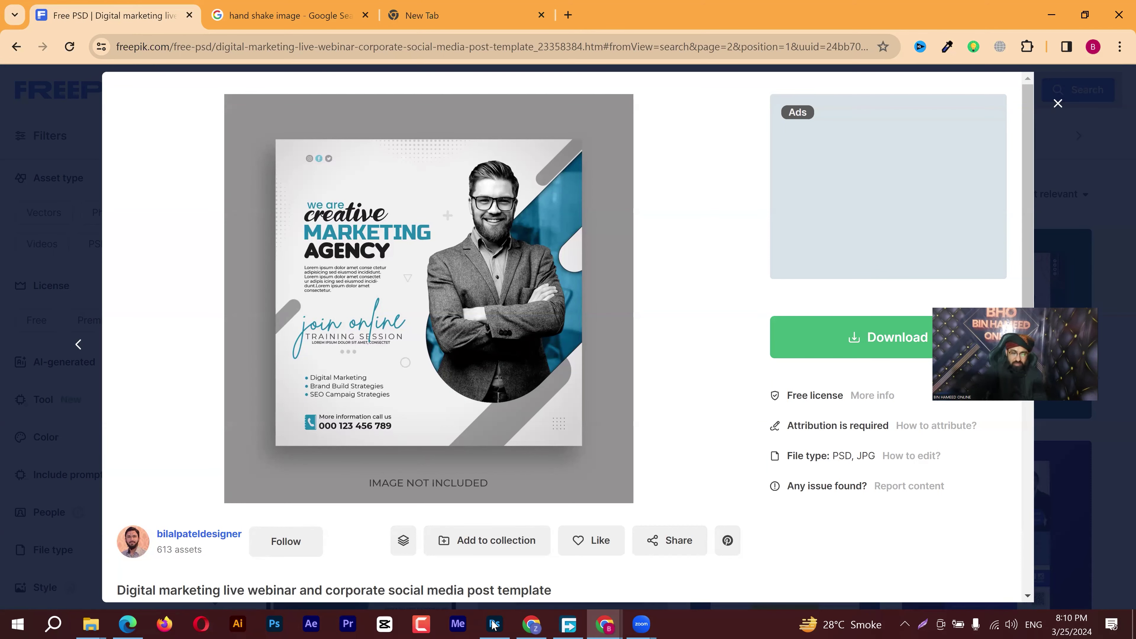
pyautogui.hotkey('alt', 'Tab')
pyautogui.moveTo(624, 188); pyautogui.dragTo(644, 167)
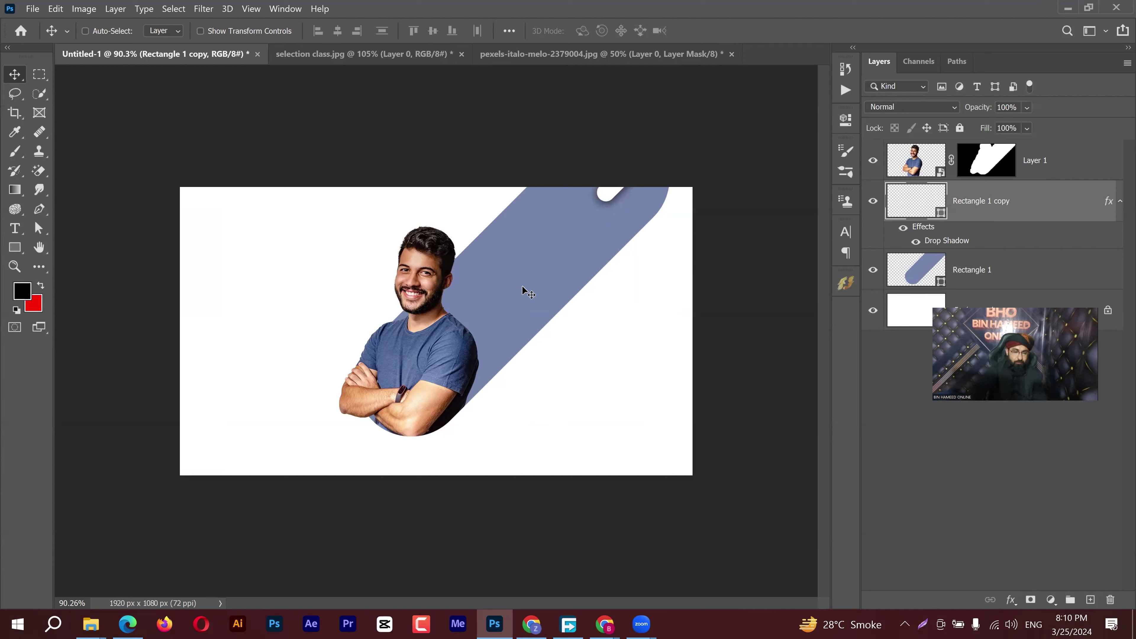
pyautogui.press('ctrl')
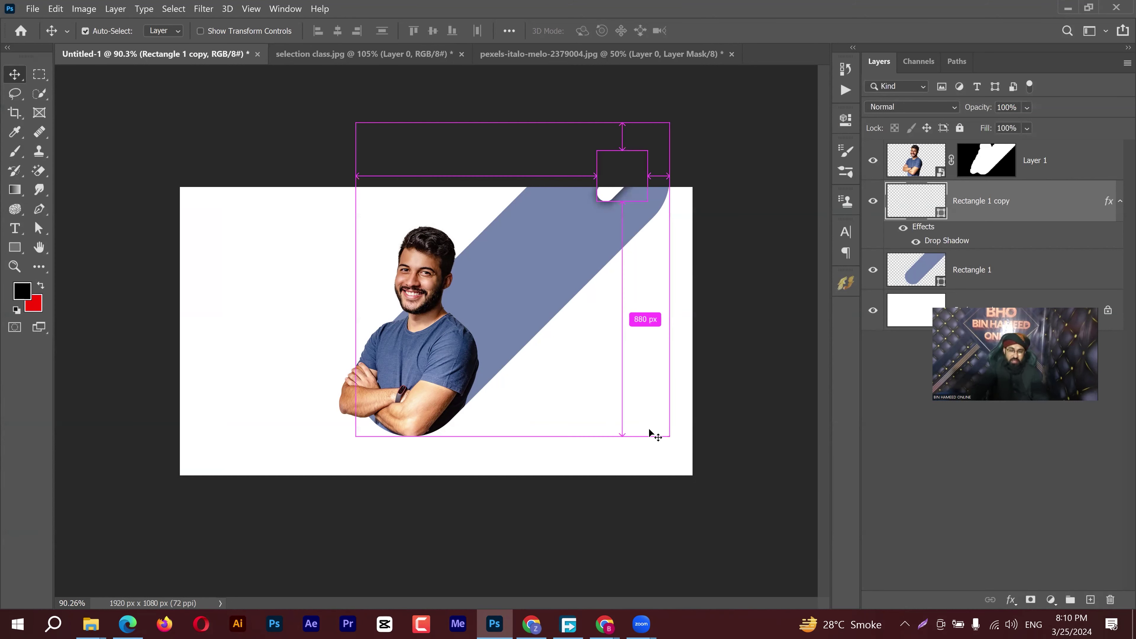
# Place analog-landscape-city-with-buildings from the Downloads folder above Rectangle 1, and position it in the canvas's upper-right corner
pyautogui.click(932, 281)
pyautogui.click(600, 624)
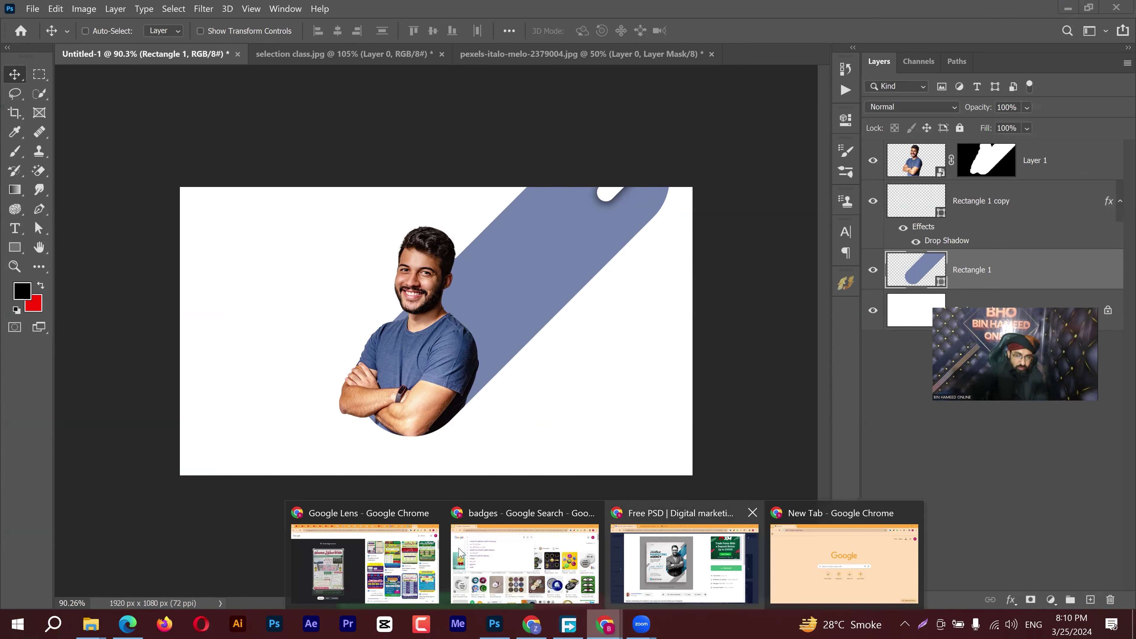
pyautogui.click(93, 625)
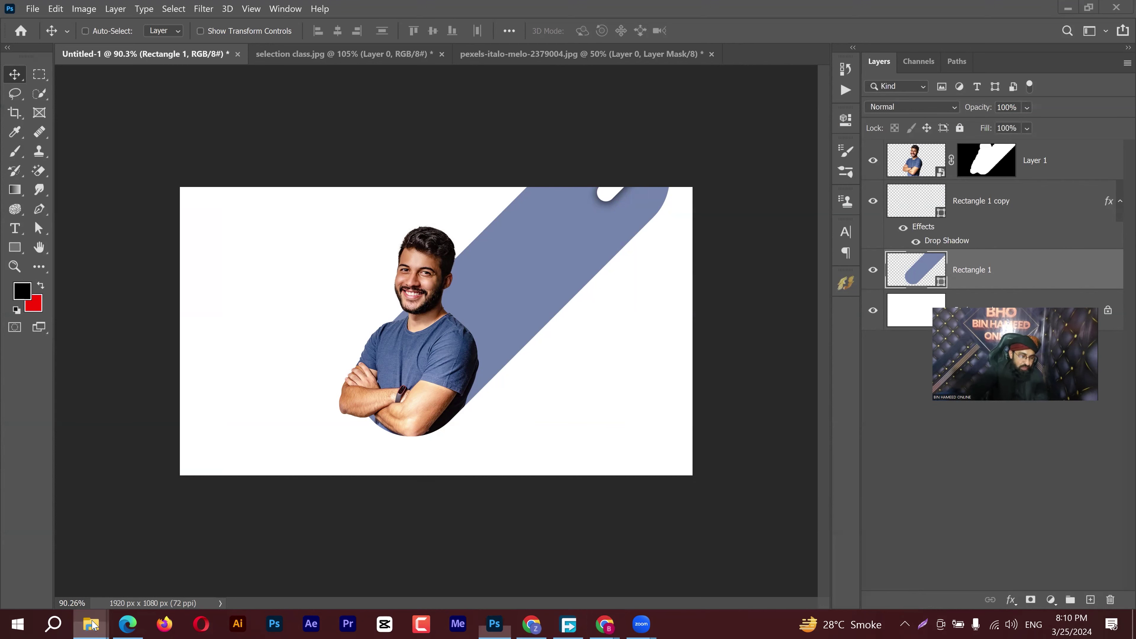
pyautogui.click(59, 563)
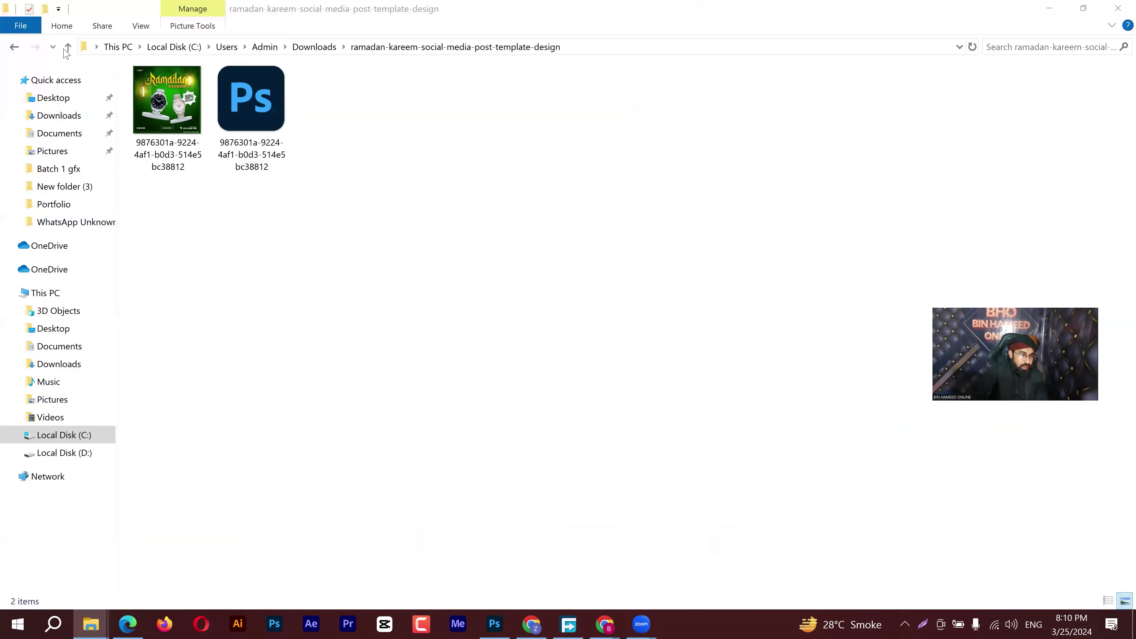
pyautogui.click(68, 46)
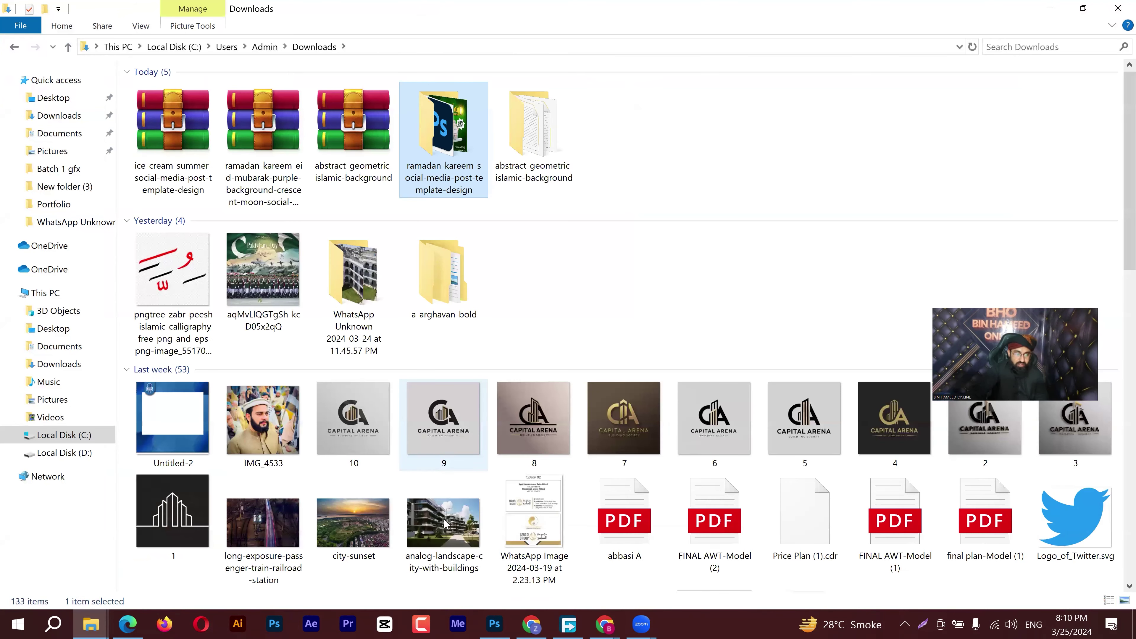
pyautogui.click(457, 533)
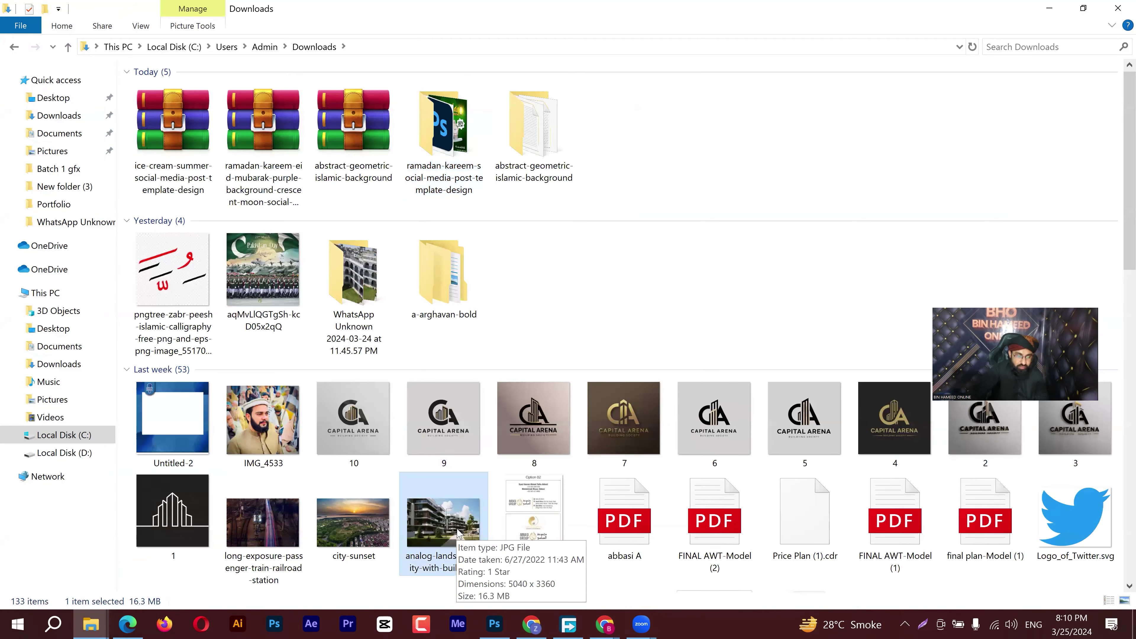
pyautogui.moveTo(457, 534); pyautogui.dragTo(470, 569)
pyautogui.moveTo(494, 624); pyautogui.dragTo(594, 247)
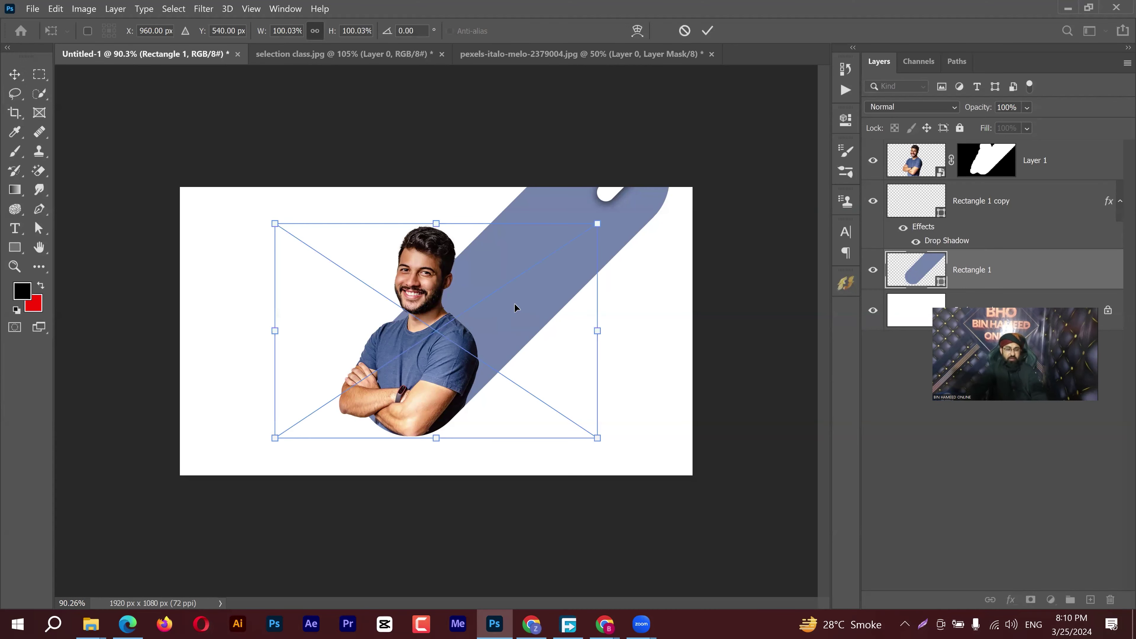
pyautogui.moveTo(524, 315); pyautogui.dragTo(588, 313)
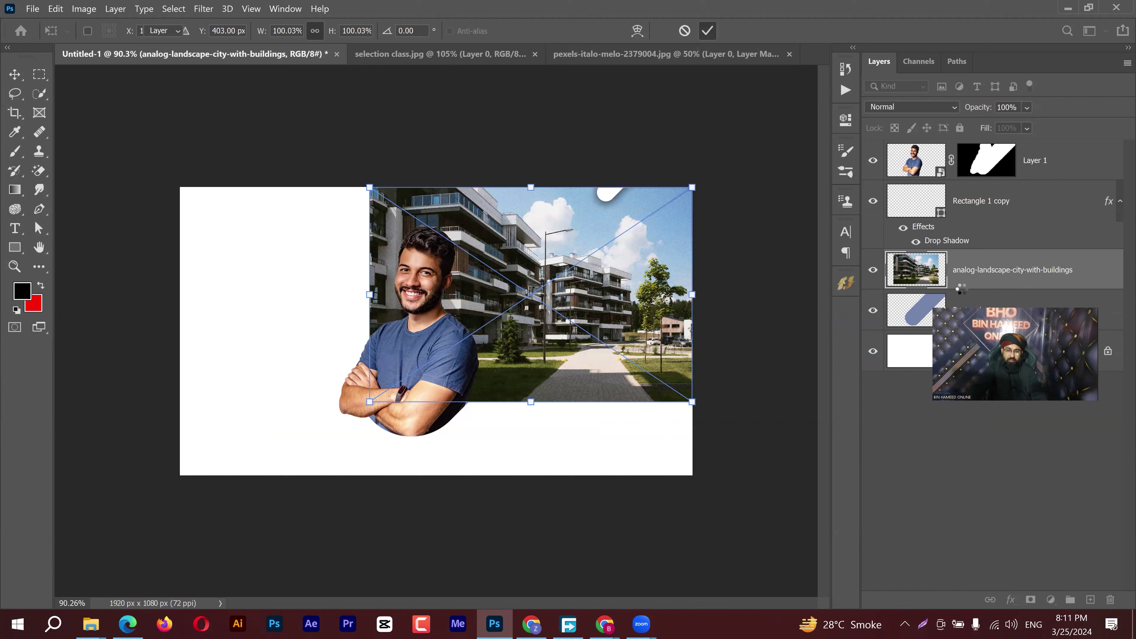
# Clip the buildings photo to Rectangle 1 and blend it in Multiply mode at 10% opacity
pyautogui.keyDown('alt'); pyautogui.click(962, 289); pyautogui.keyUp('alt')
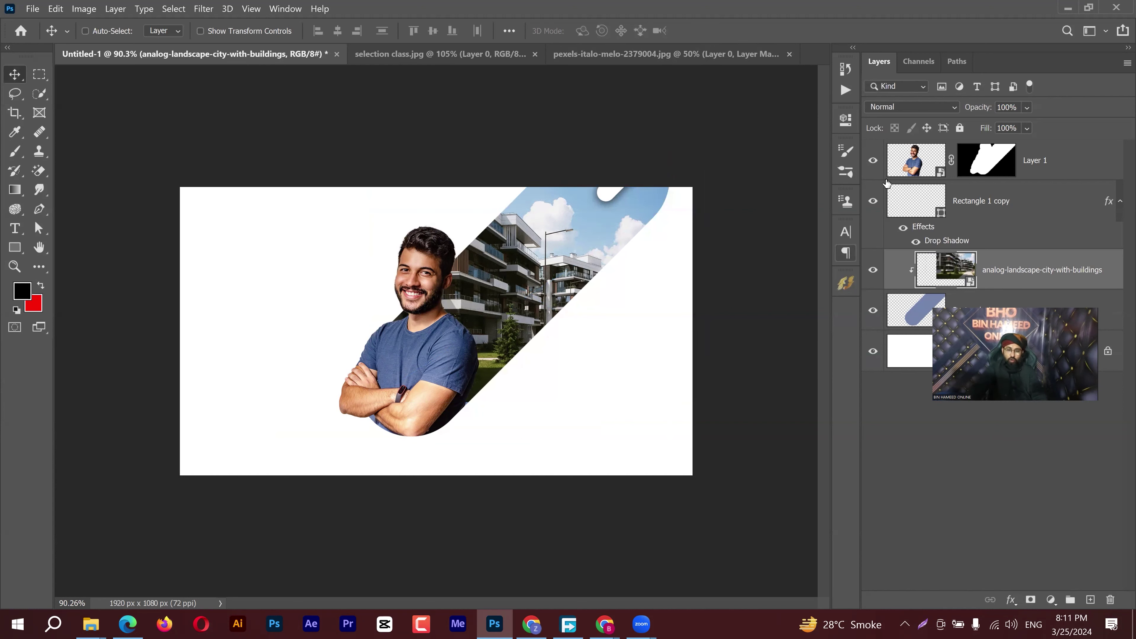
pyautogui.click(907, 108)
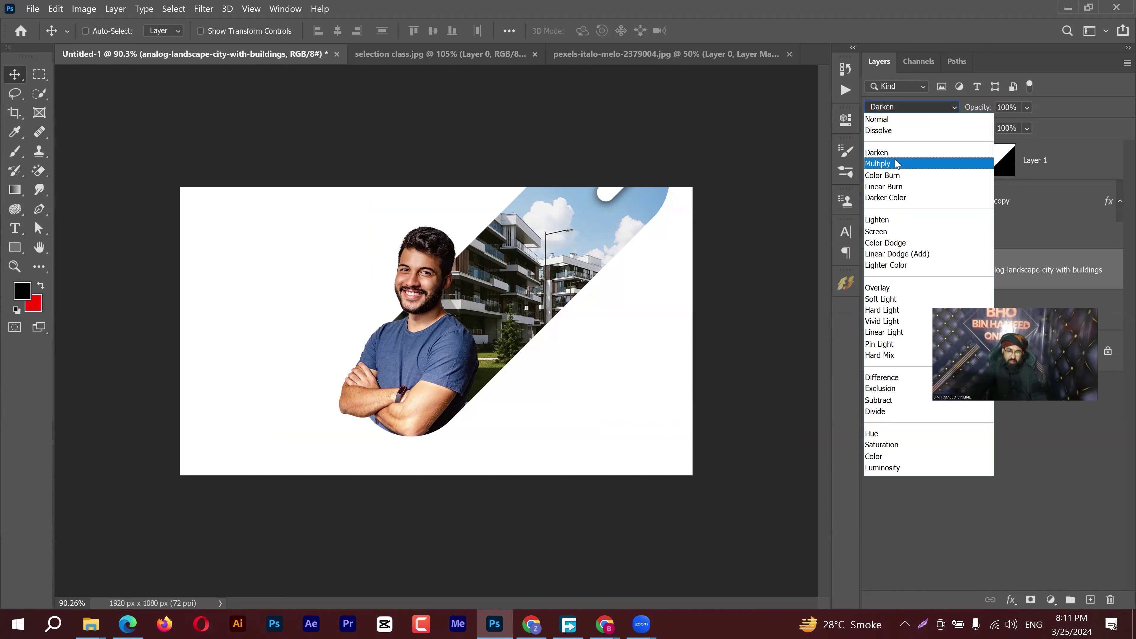
pyautogui.click(891, 154)
pyautogui.moveTo(982, 109); pyautogui.dragTo(909, 115)
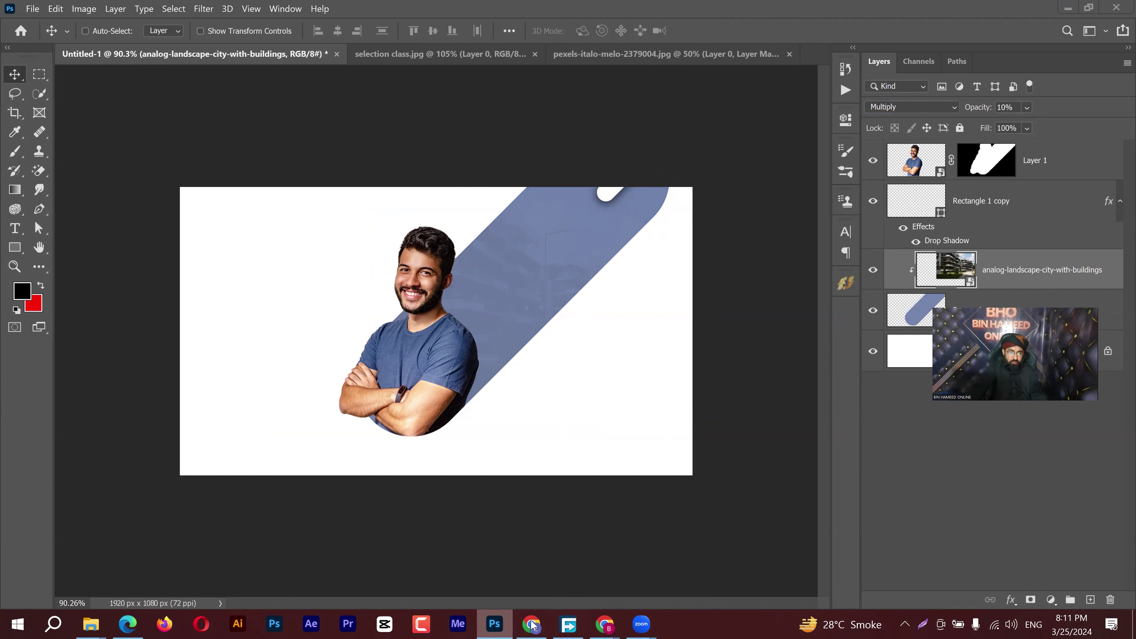
# Check the reference poster in Chrome and duplicate the small white bar diagonally beside the blue bar's upper-left edge
pyautogui.click(496, 625)
pyautogui.click(495, 625)
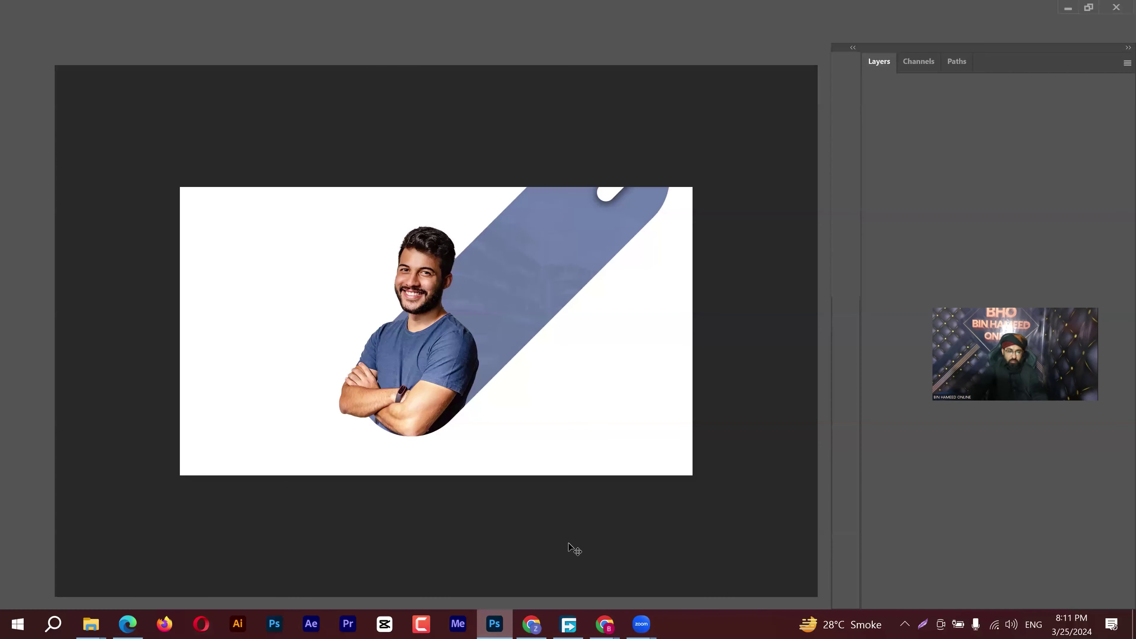
pyautogui.click(604, 625)
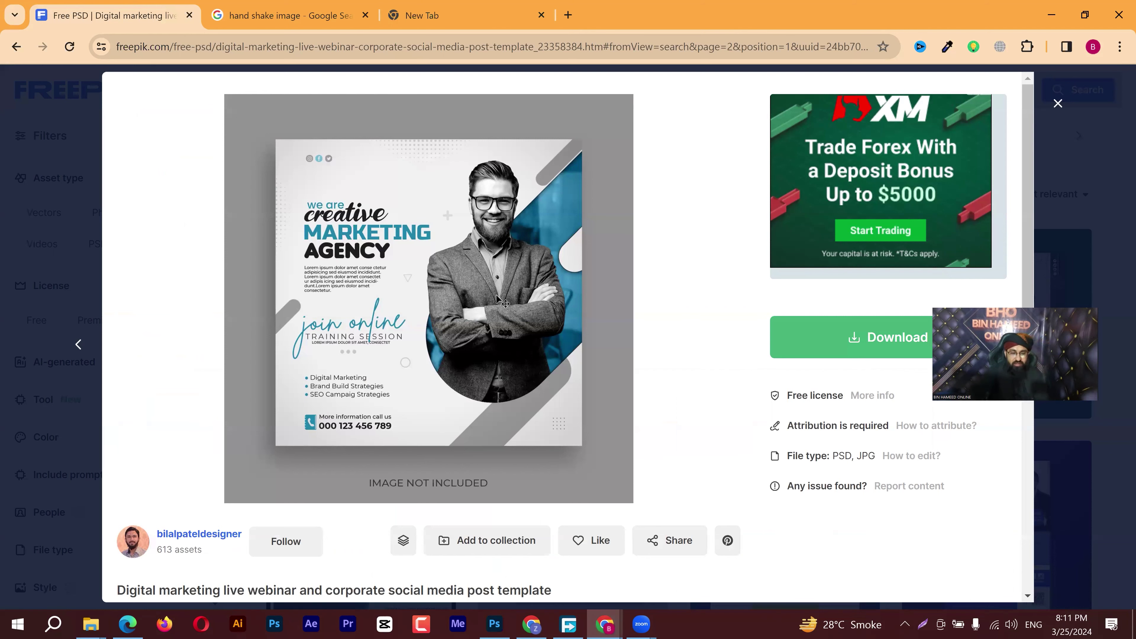
pyautogui.hotkey('alt', 'Tab')
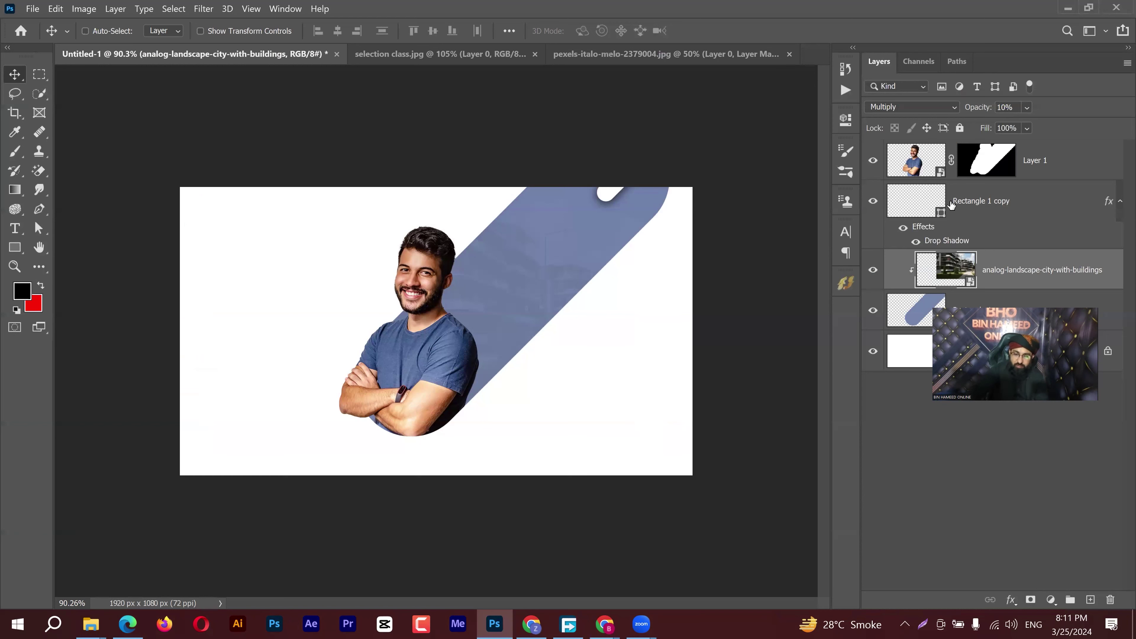
pyautogui.keyDown('ctrl'); pyautogui.click(521, 207); pyautogui.keyUp('ctrl')
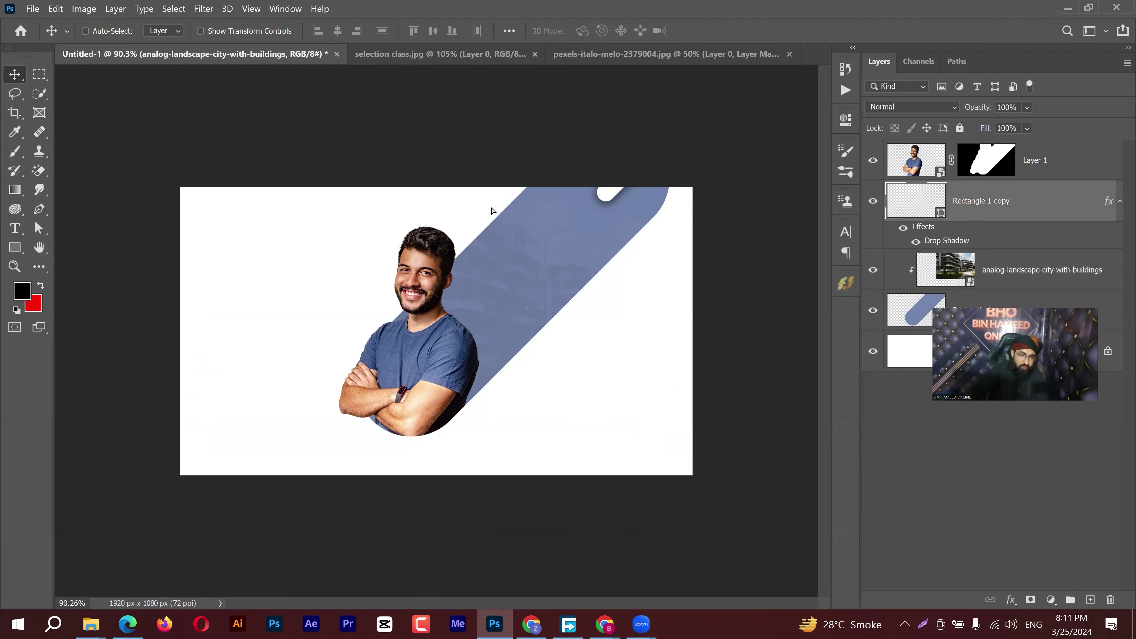
pyautogui.moveTo(492, 211); pyautogui.dragTo(510, 180)
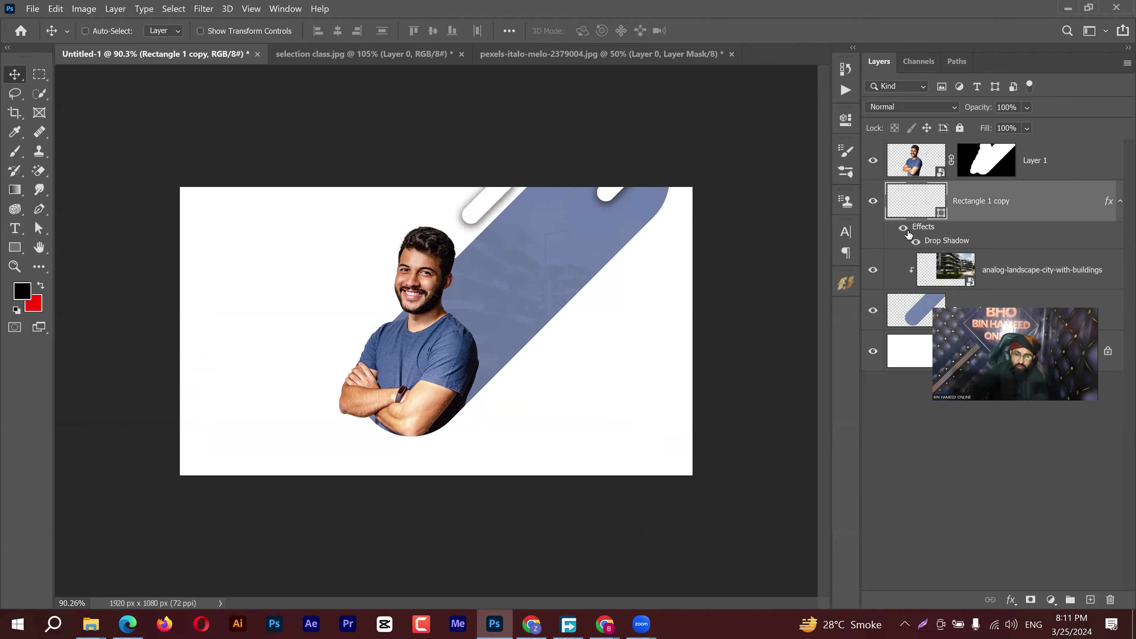
pyautogui.hotkey('ctrl', 'j')
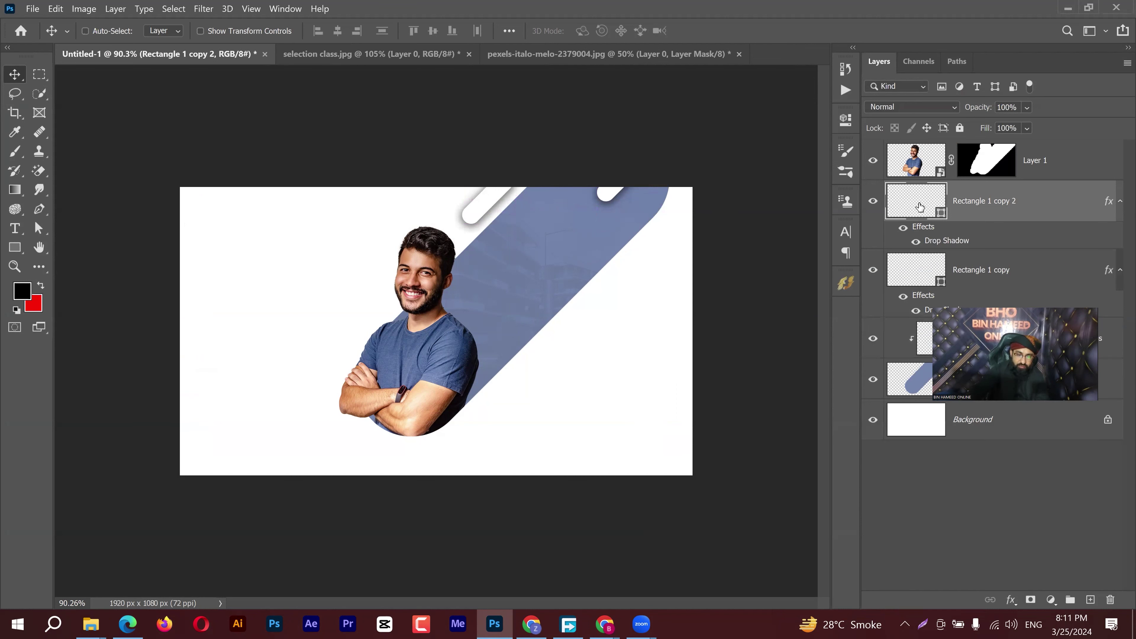
# Fill the duplicate bar with mid grey and hide its effects, and place a copy of it below the man at the canvas's lower edge
pyautogui.doubleClick(919, 206)
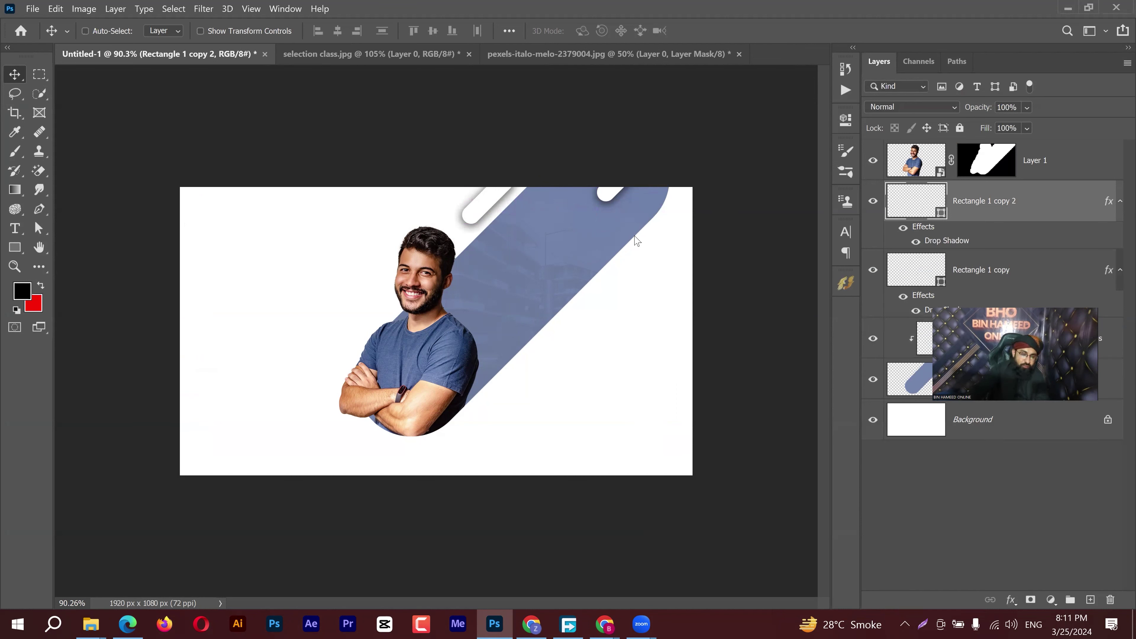
pyautogui.moveTo(716, 365); pyautogui.dragTo(679, 372)
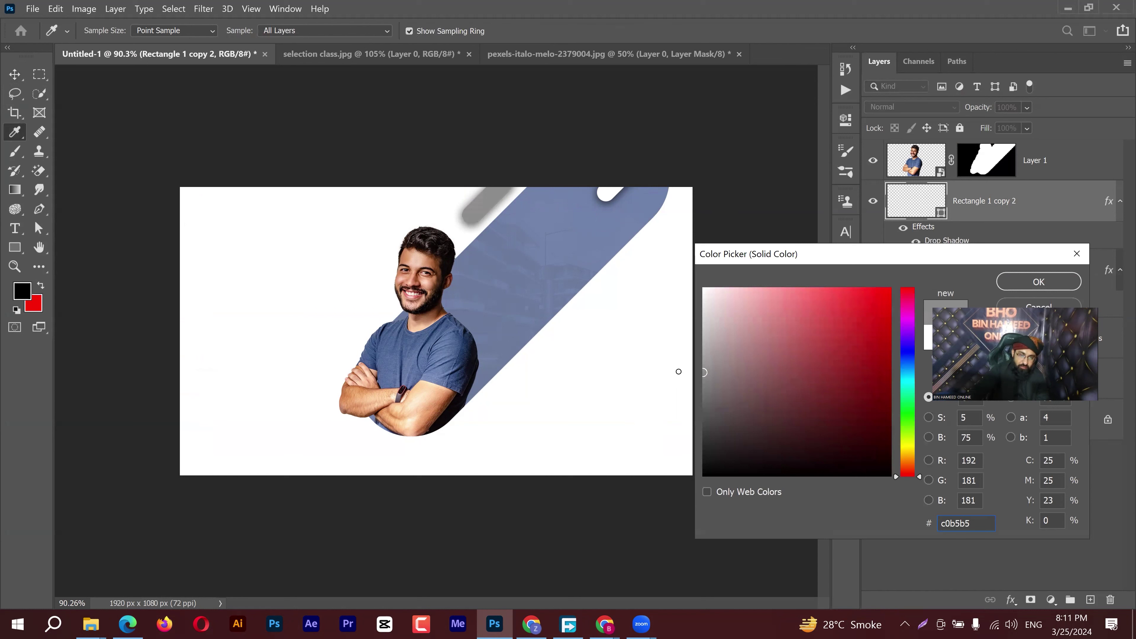
pyautogui.click(1029, 281)
pyautogui.click(903, 228)
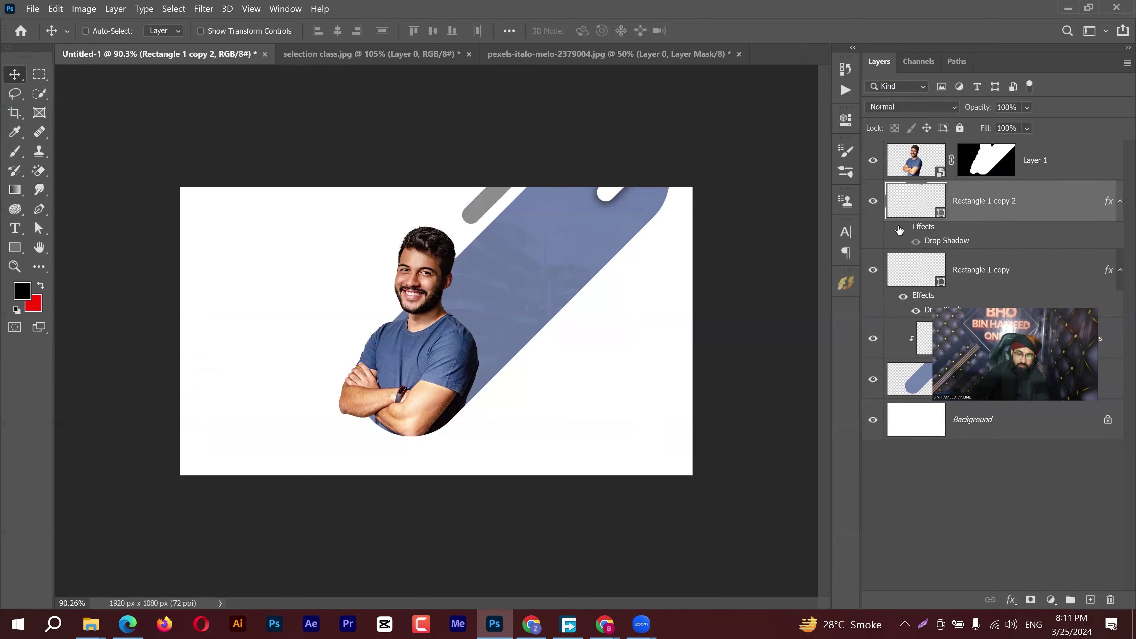
pyautogui.moveTo(500, 215); pyautogui.dragTo(468, 466)
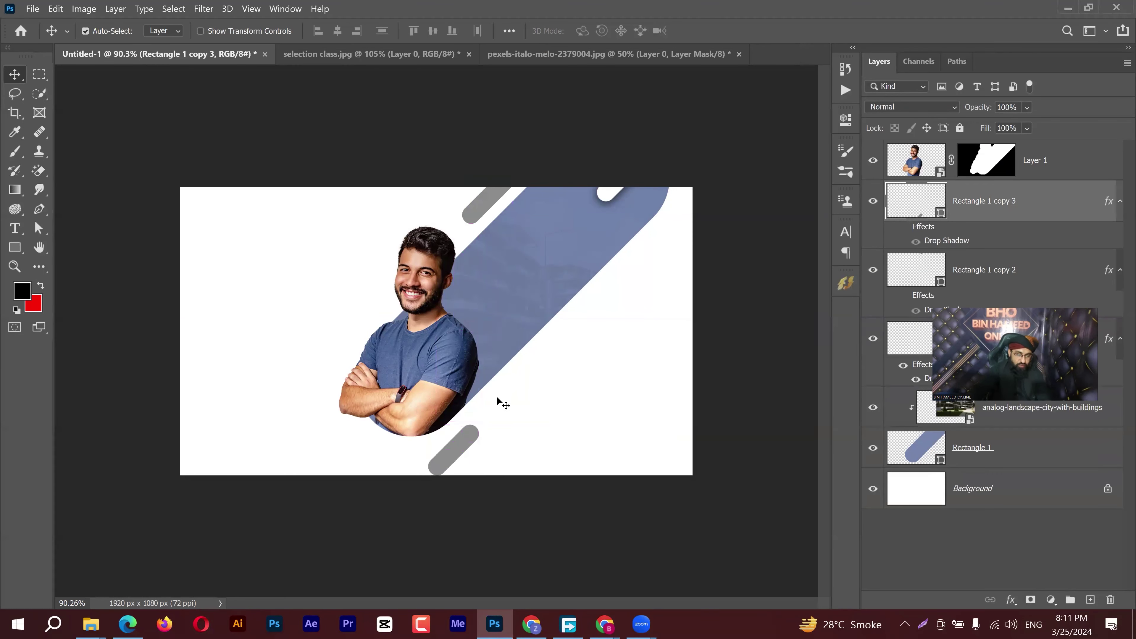
pyautogui.hotkey('ctrl', 't')
pyautogui.moveTo(479, 424); pyautogui.dragTo(597, 336)
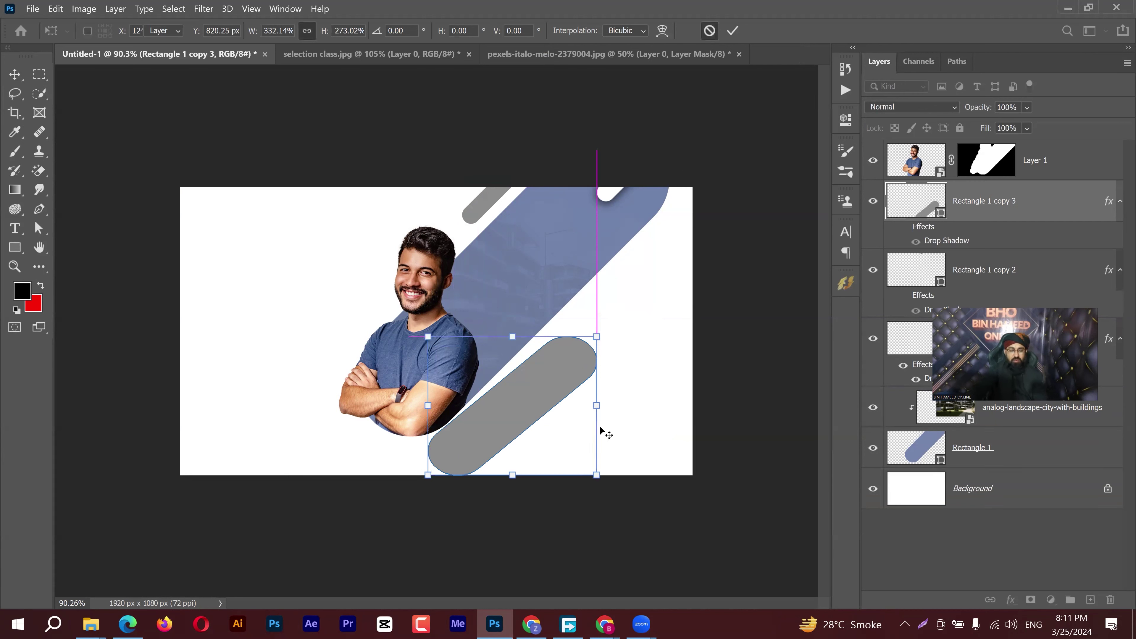
pyautogui.press('Escape')
# Lengthen the lower grey bar diagonally to about 547 px in width and height, and shift it partly past the canvas's lower edge
pyautogui.press('a')
pyautogui.click(477, 431)
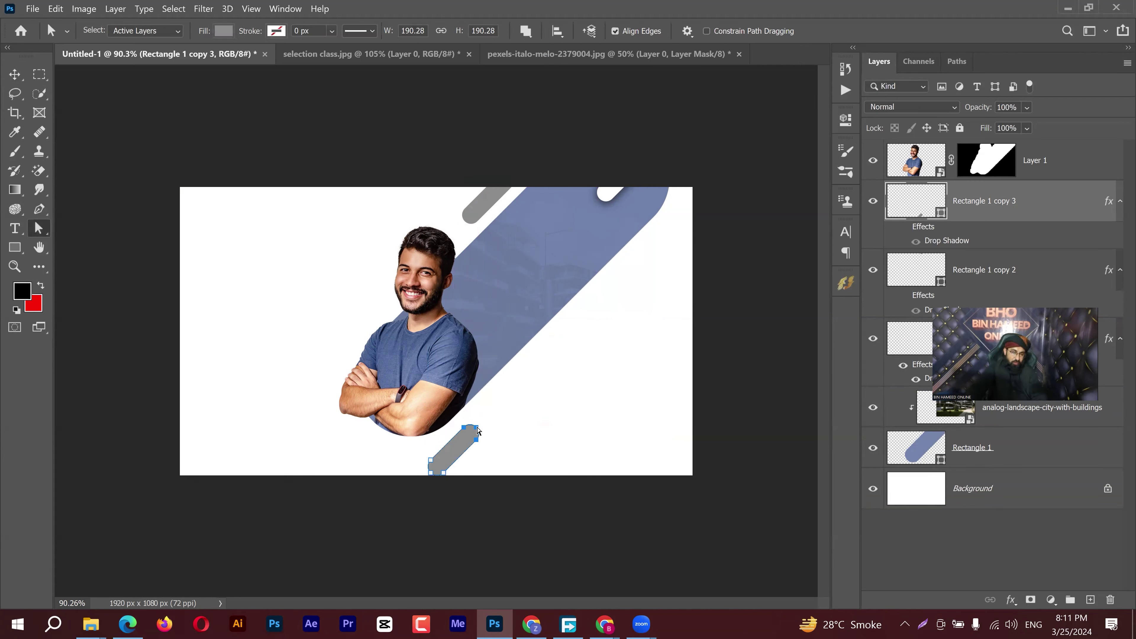
pyautogui.moveTo(477, 430); pyautogui.dragTo(574, 329)
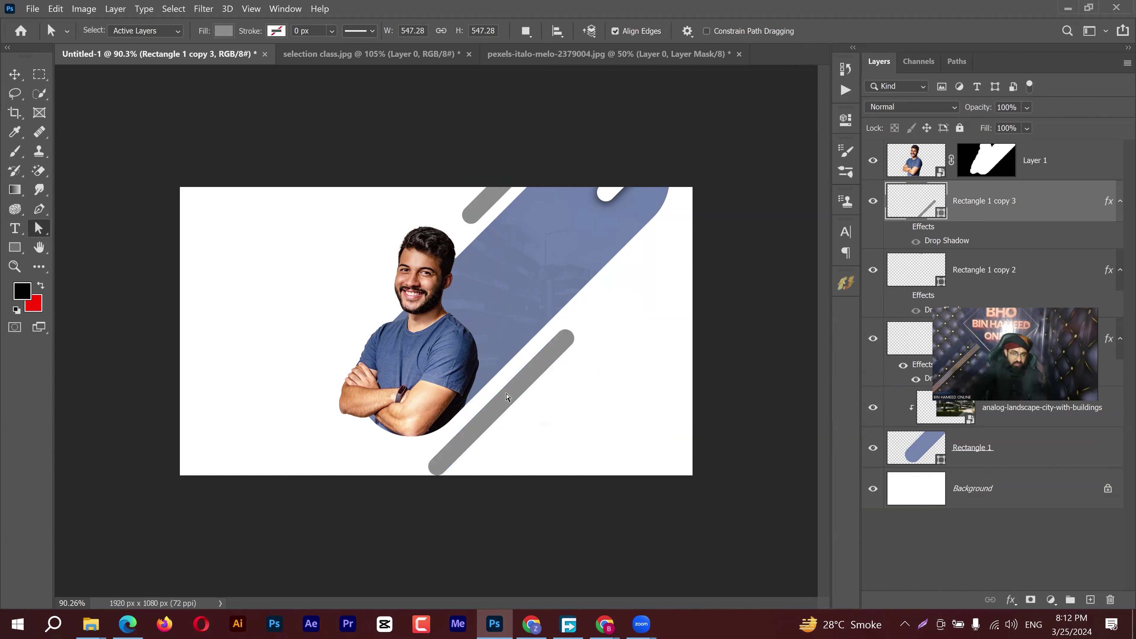
pyautogui.press('v')
pyautogui.moveTo(466, 438)
pyautogui.mouseDown()
pyautogui.moveTo(480, 414)
pyautogui.moveTo(469, 448)
pyautogui.mouseUp()
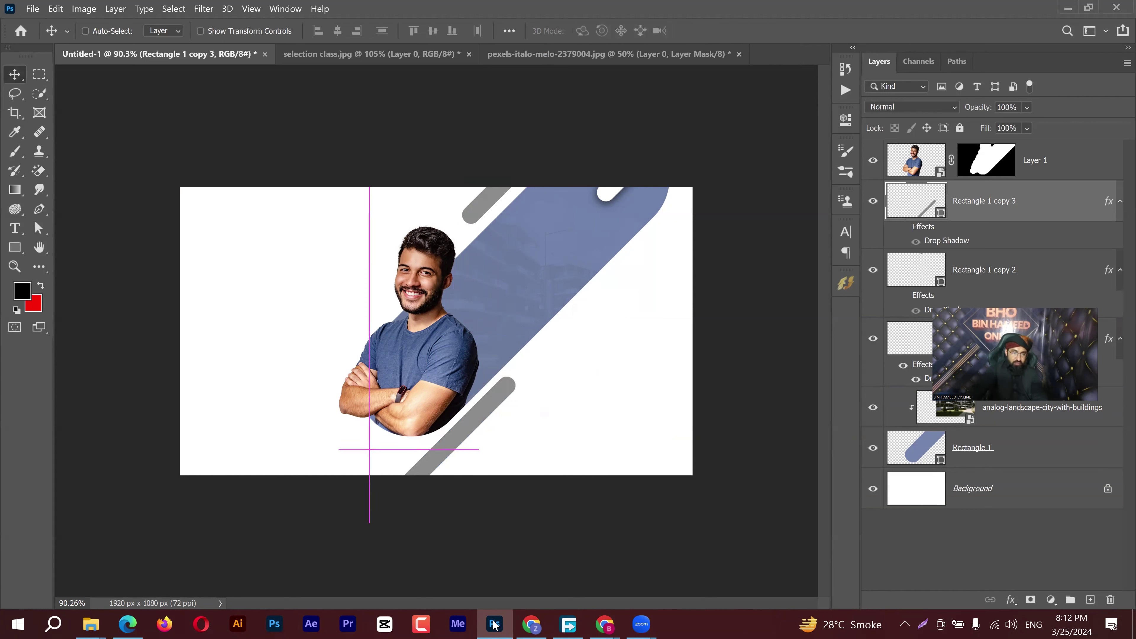
# Compare with the reference poster in Chrome and scale the lower grey bar to 188.16%, extending past the canvas's lower edge
pyautogui.hotkey('alt', 'Tab')
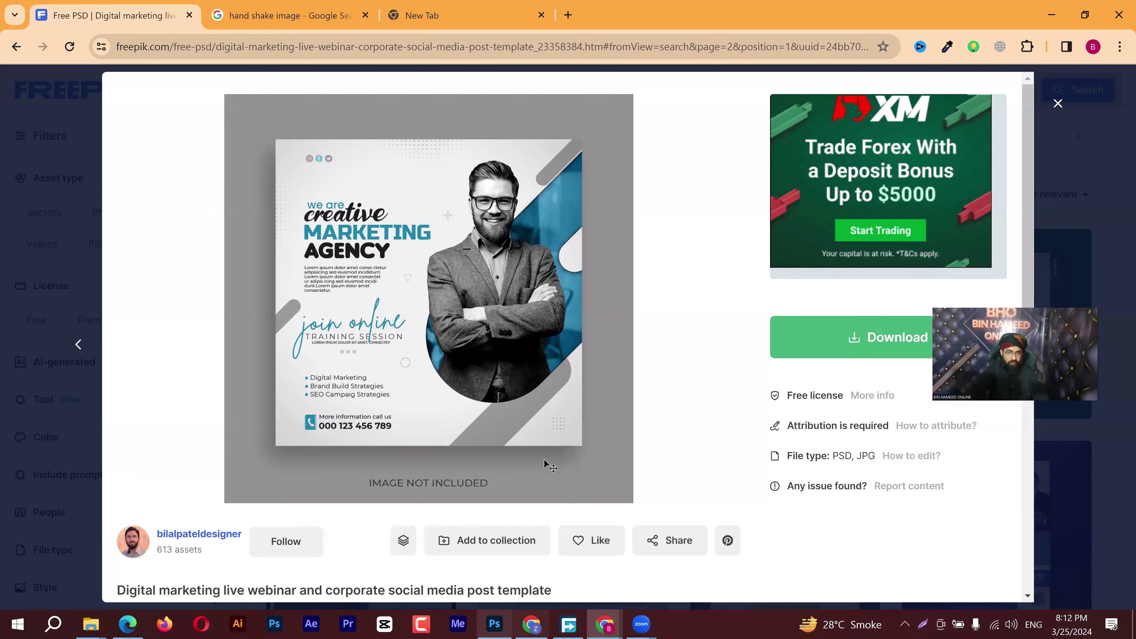
pyautogui.hotkey('alt', 'Tab')
pyautogui.moveTo(689, 300); pyautogui.dragTo(656, 306)
pyautogui.moveTo(565, 327); pyautogui.dragTo(448, 461)
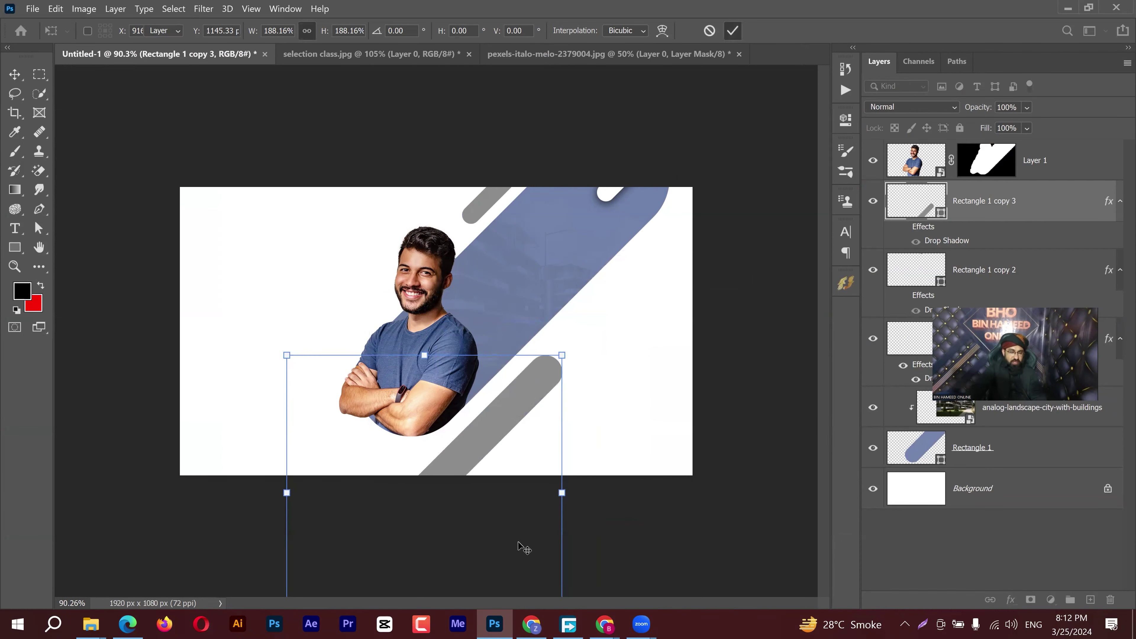
pyautogui.press('Return')
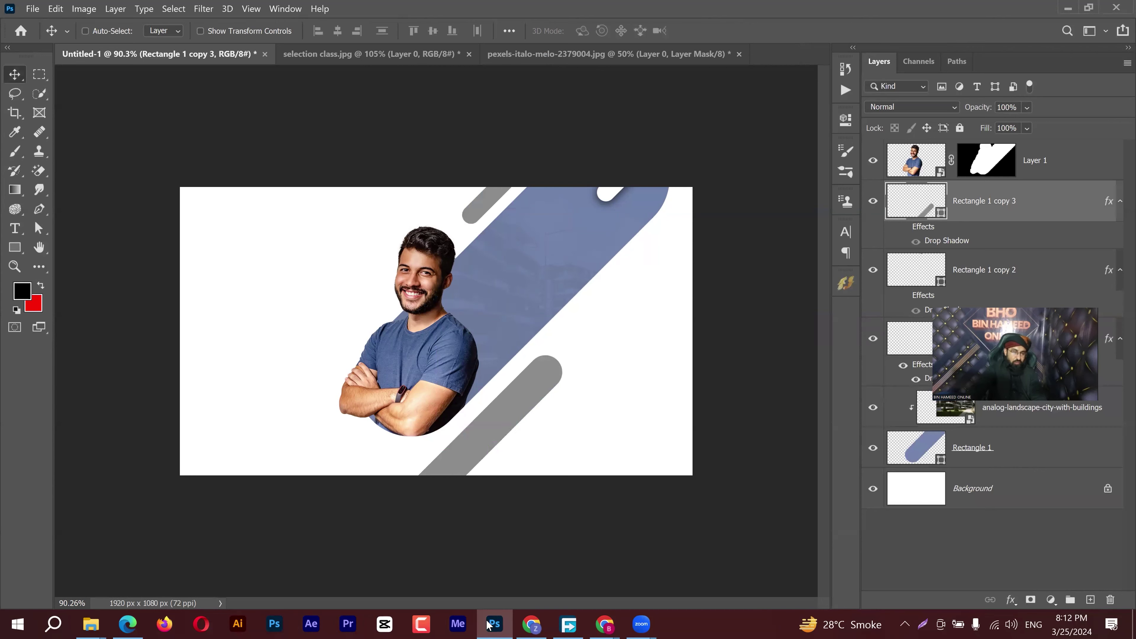
# Close the reference poster in Chrome and examine the other Freepik poster designs for similar cut-out and masking effects
pyautogui.hotkey('alt', 'Tab')
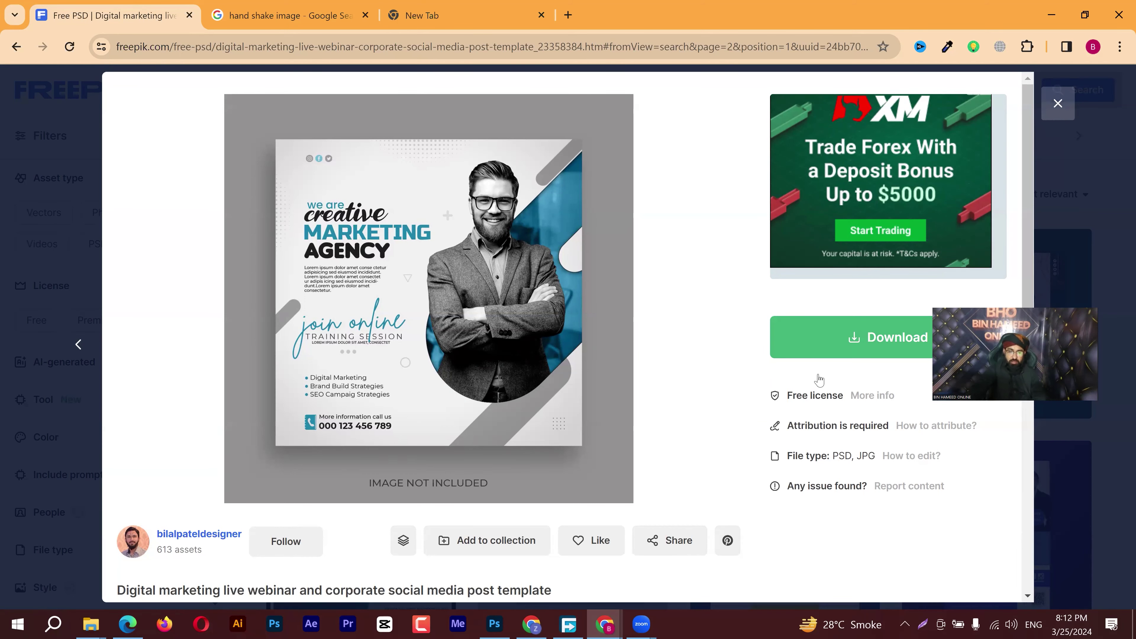
pyautogui.press('Escape')
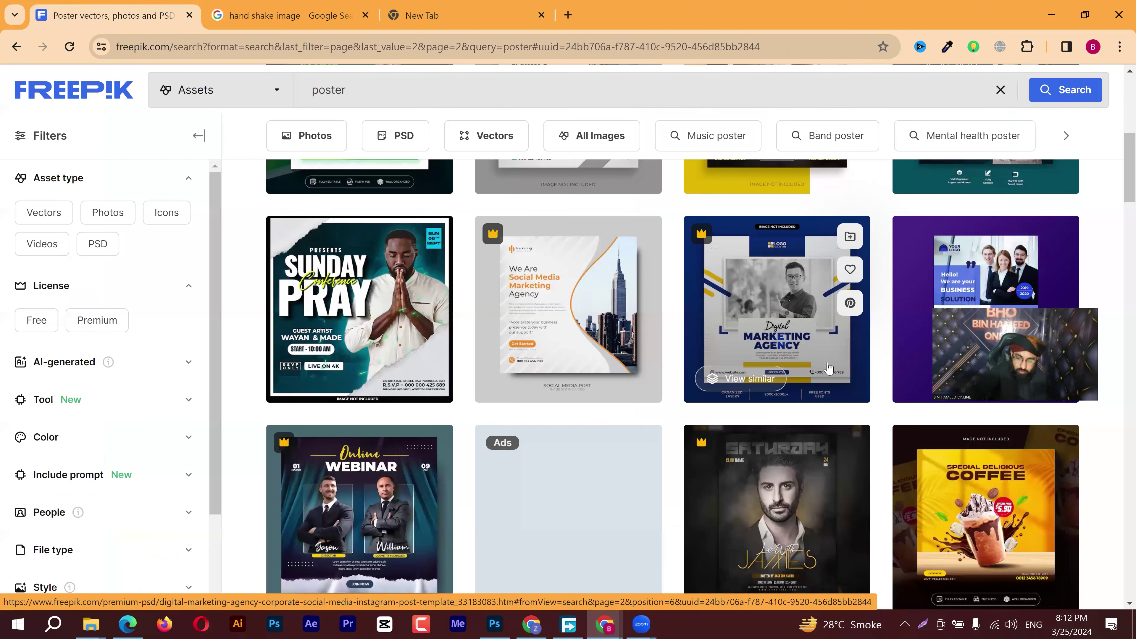
pyautogui.scroll(-5, 373, 305)
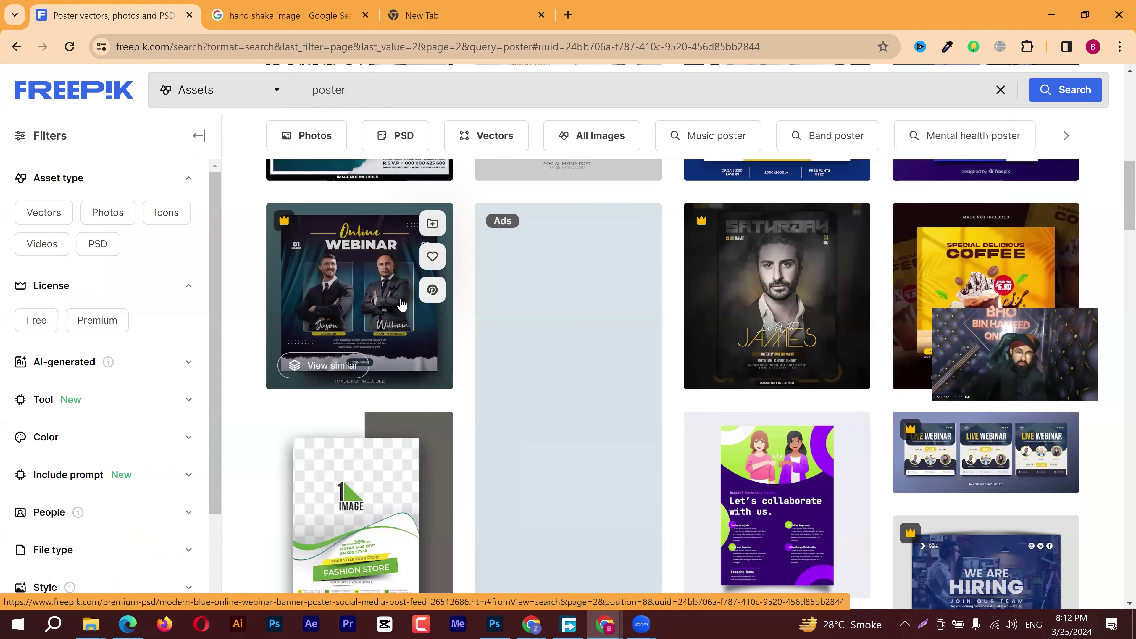
pyautogui.scroll(-2, 401, 305)
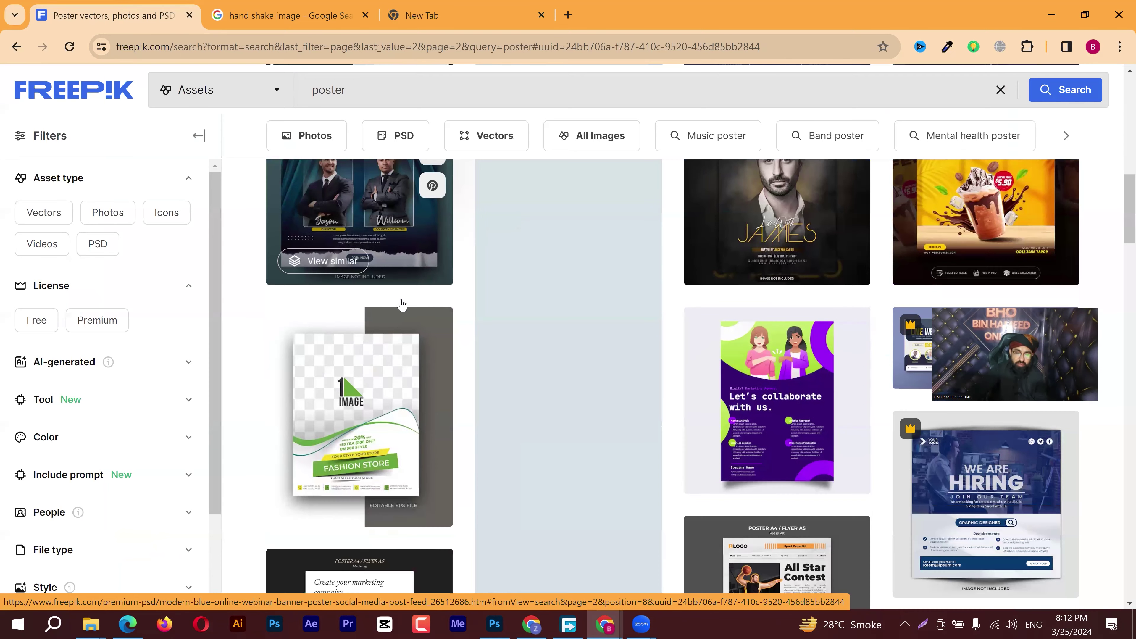
pyautogui.scroll(-4, 401, 304)
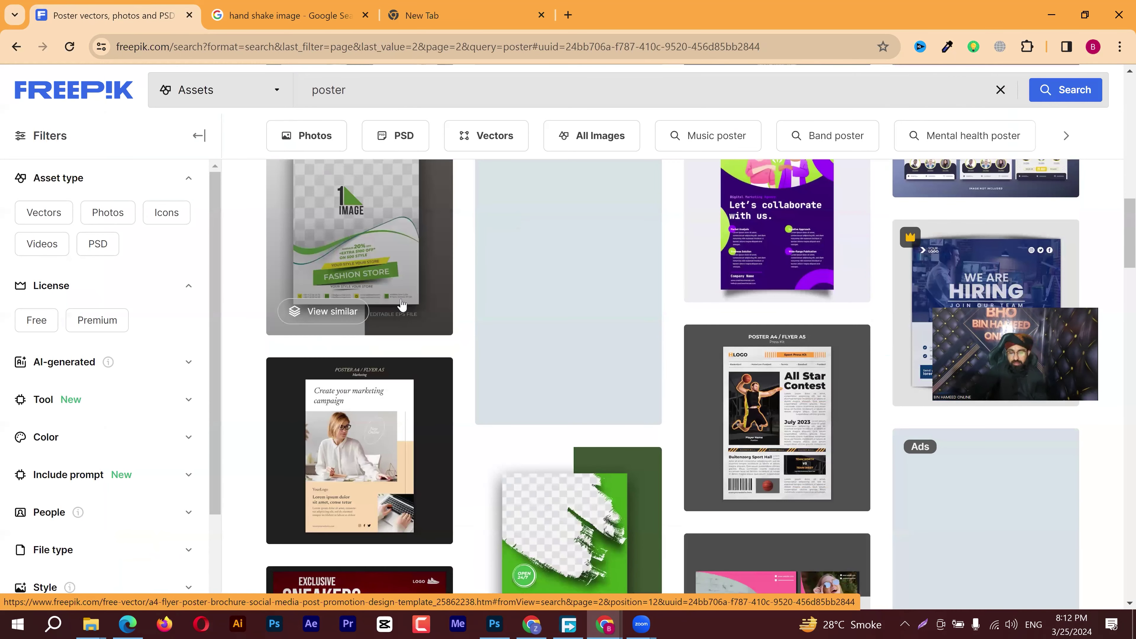
pyautogui.scroll(-3, 401, 304)
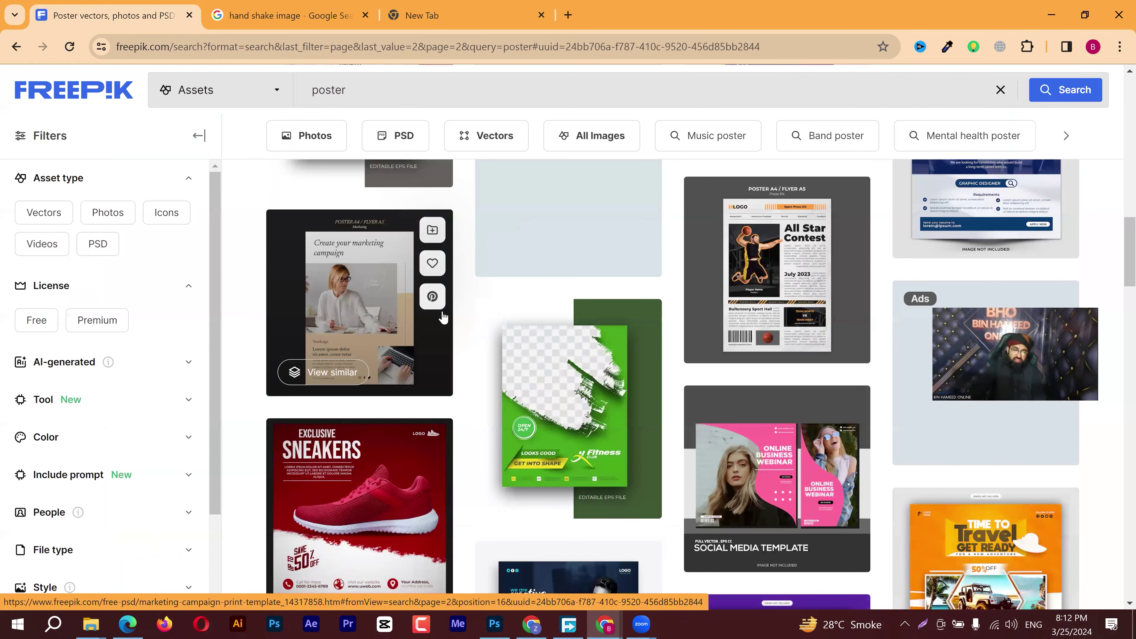
pyautogui.scroll(-3, 440, 312)
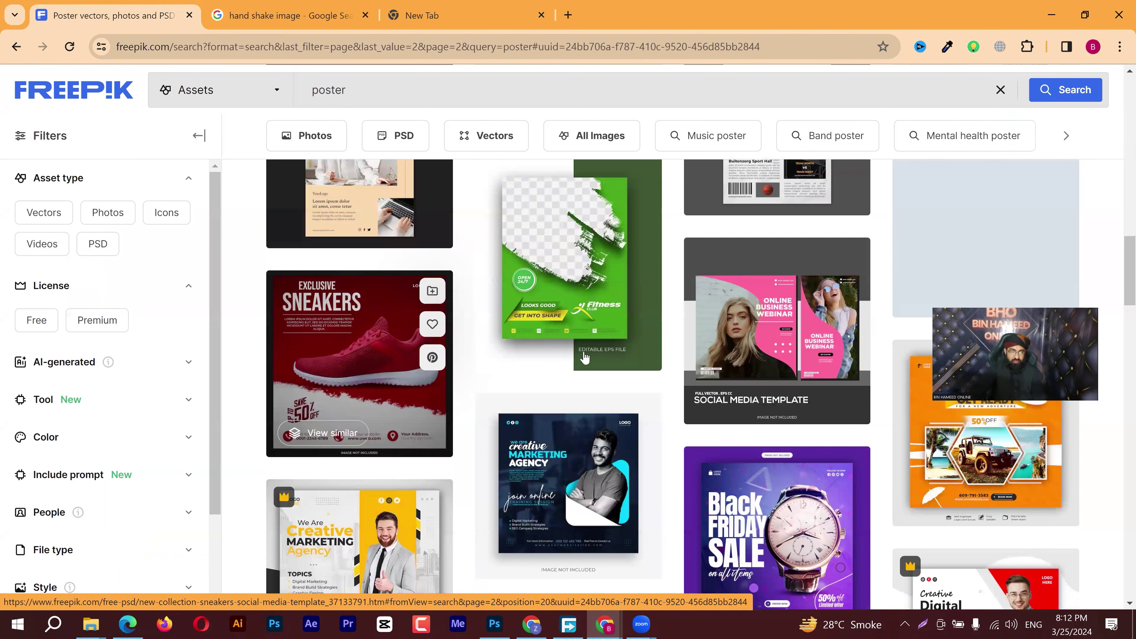
pyautogui.scroll(-3, 600, 344)
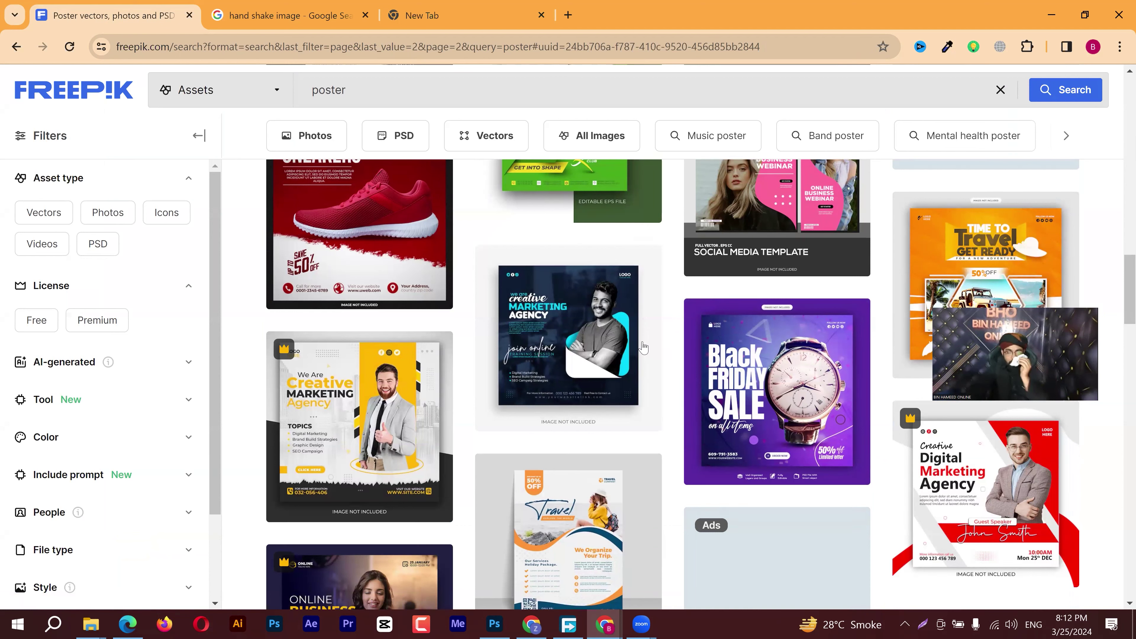
pyautogui.moveTo(641, 331)
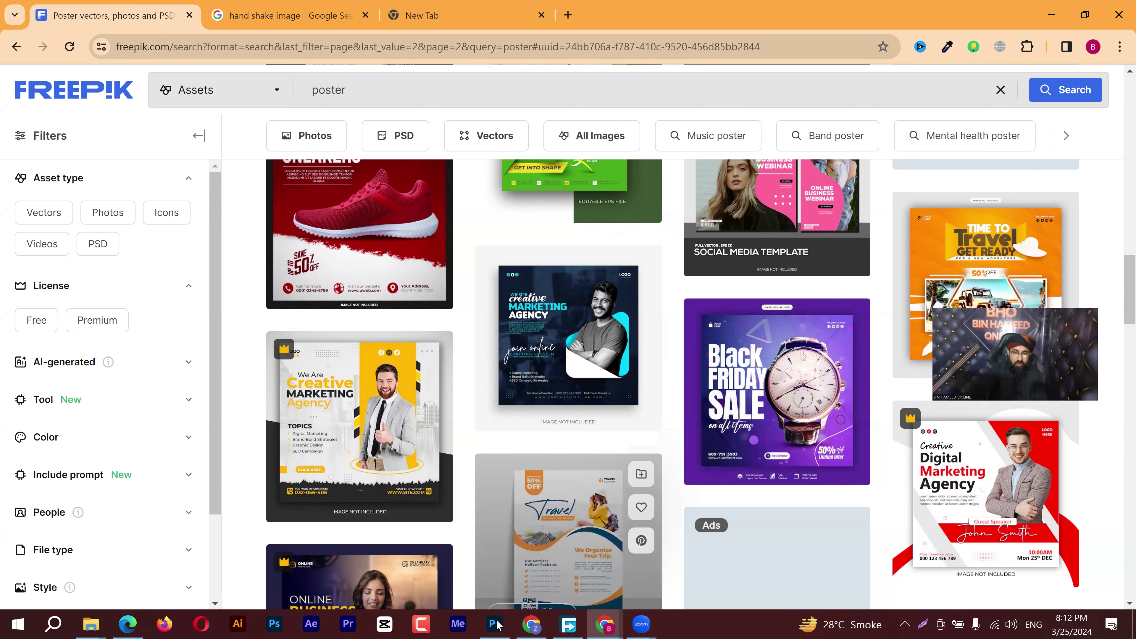
pyautogui.hotkey('alt', 'Tab')
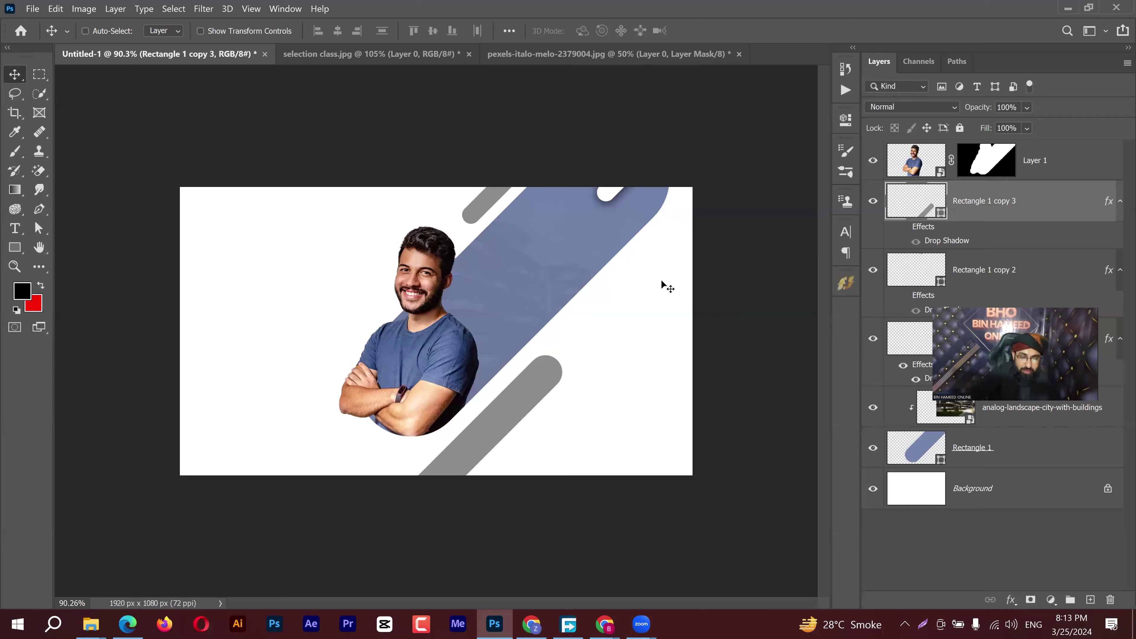
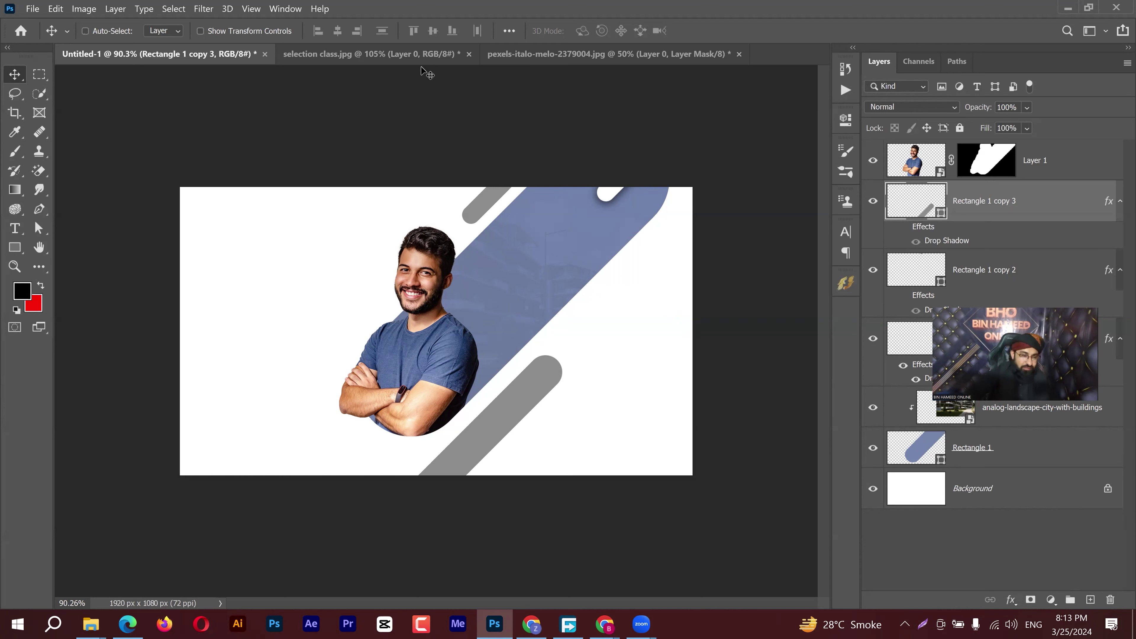
# Review the orange and man cut-outs in the other open documents, and open muslim pansar store banner new.psd without updating its text layers
pyautogui.click(408, 56)
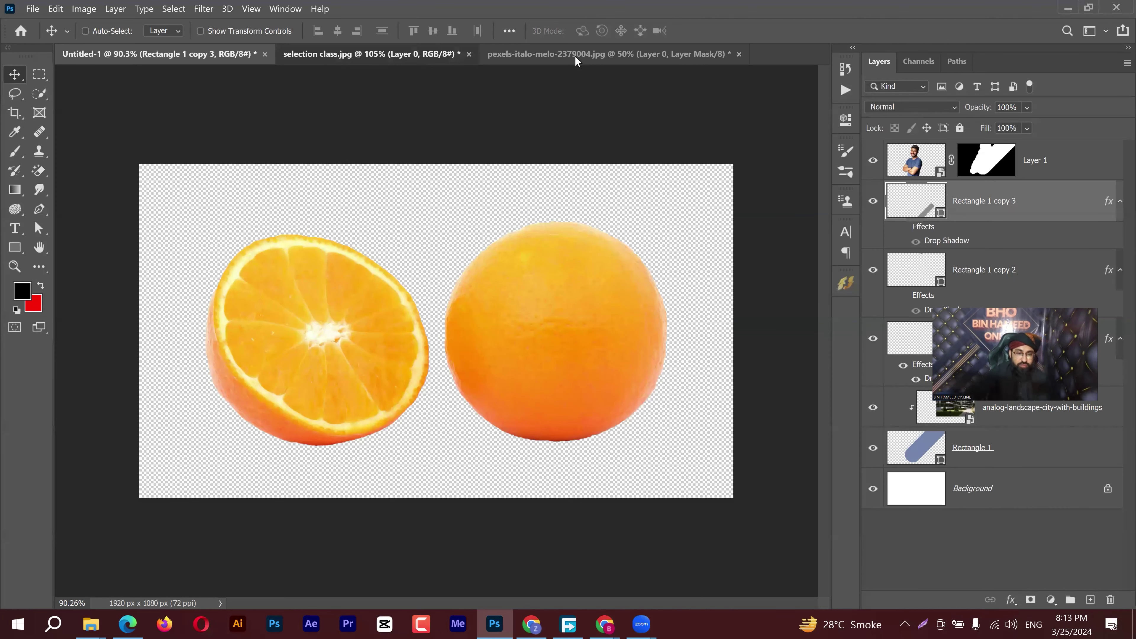
pyautogui.hotkey('ctrl', 'Tab')
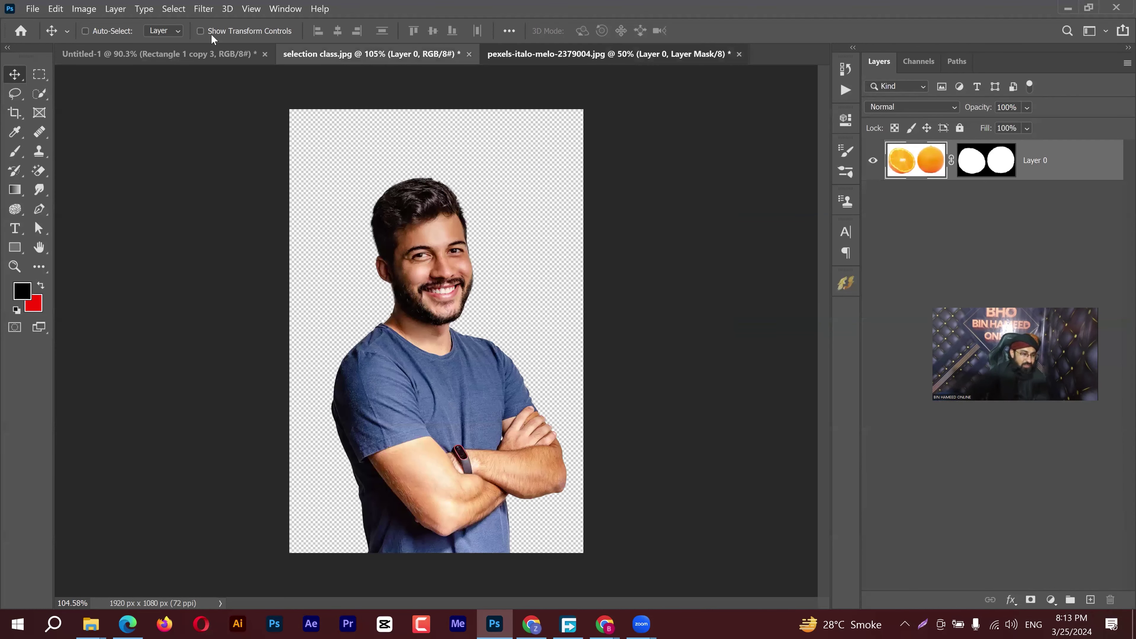
pyautogui.click(29, 9)
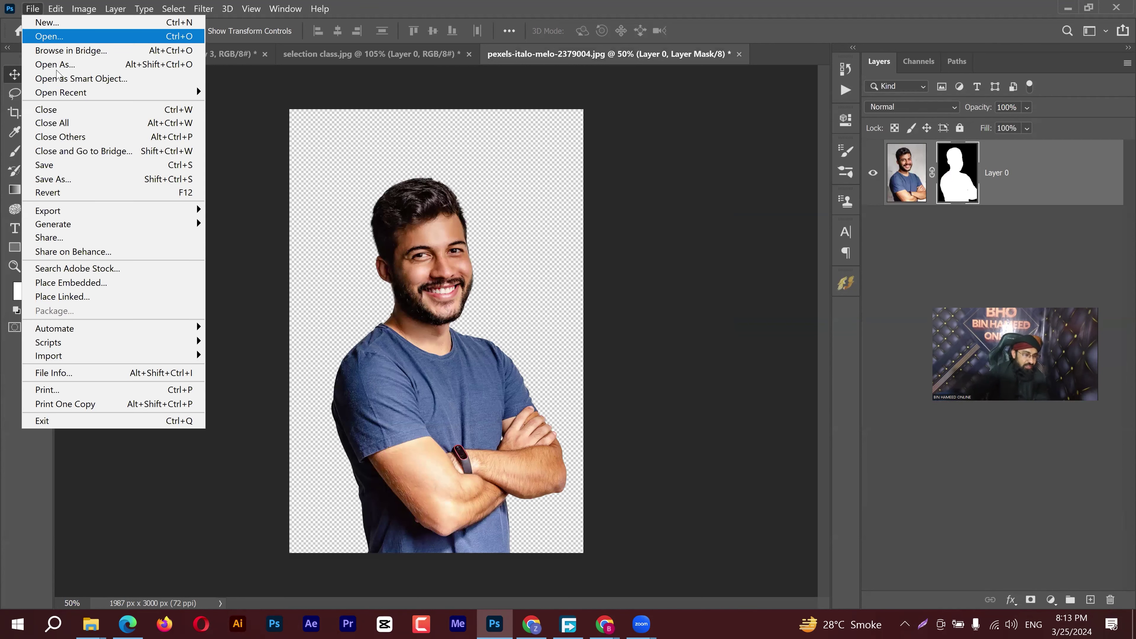
pyautogui.moveTo(65, 92)
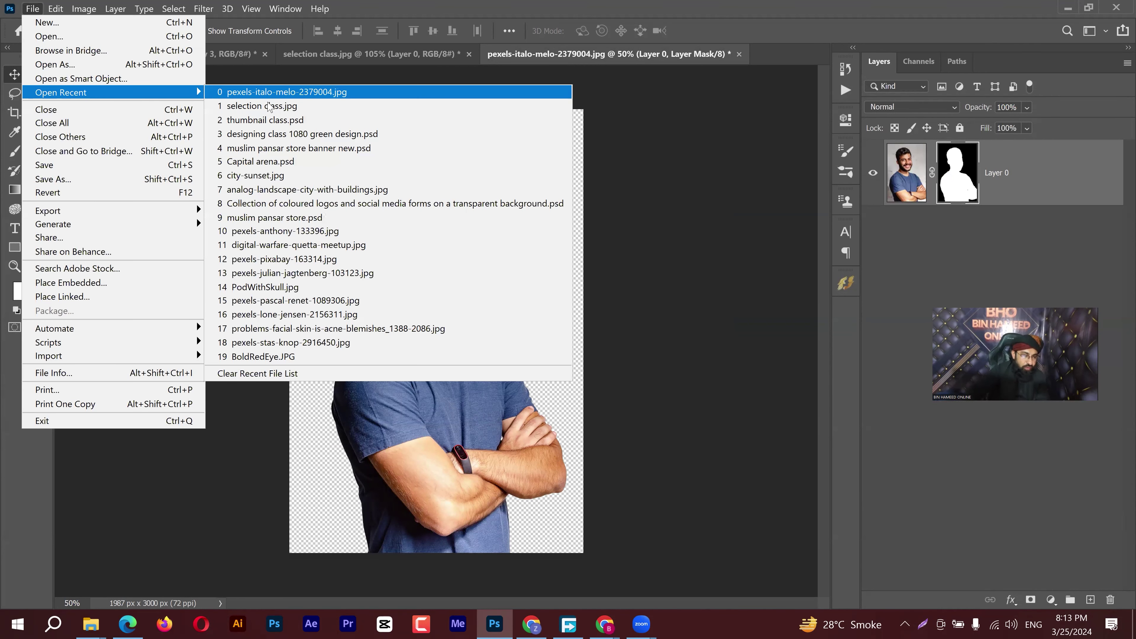
pyautogui.click(283, 148)
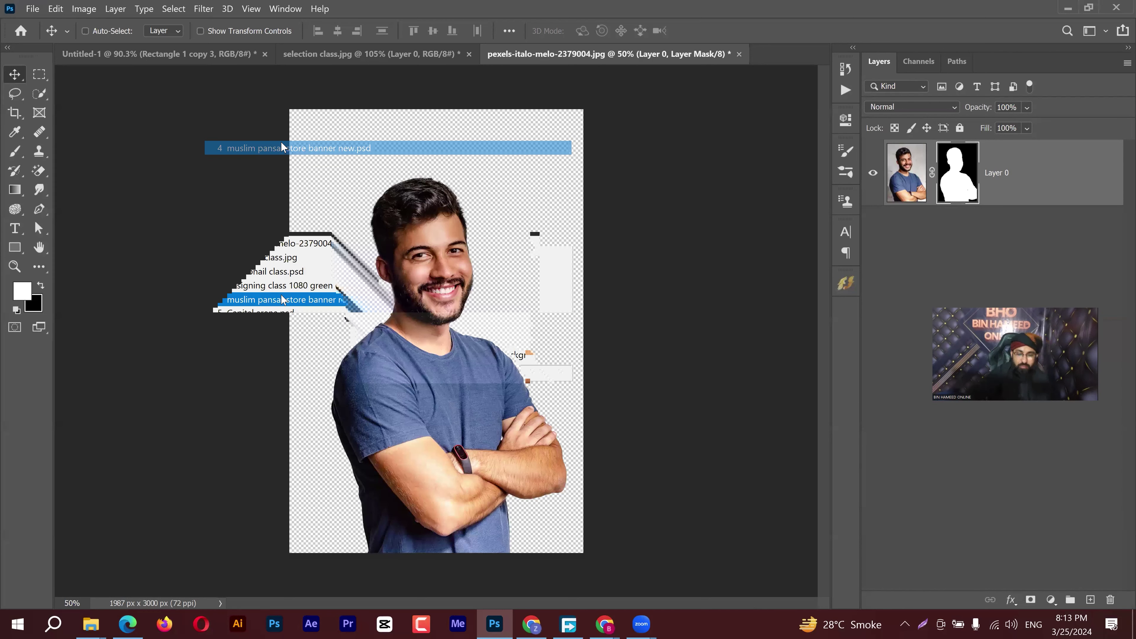
pyautogui.click(569, 282)
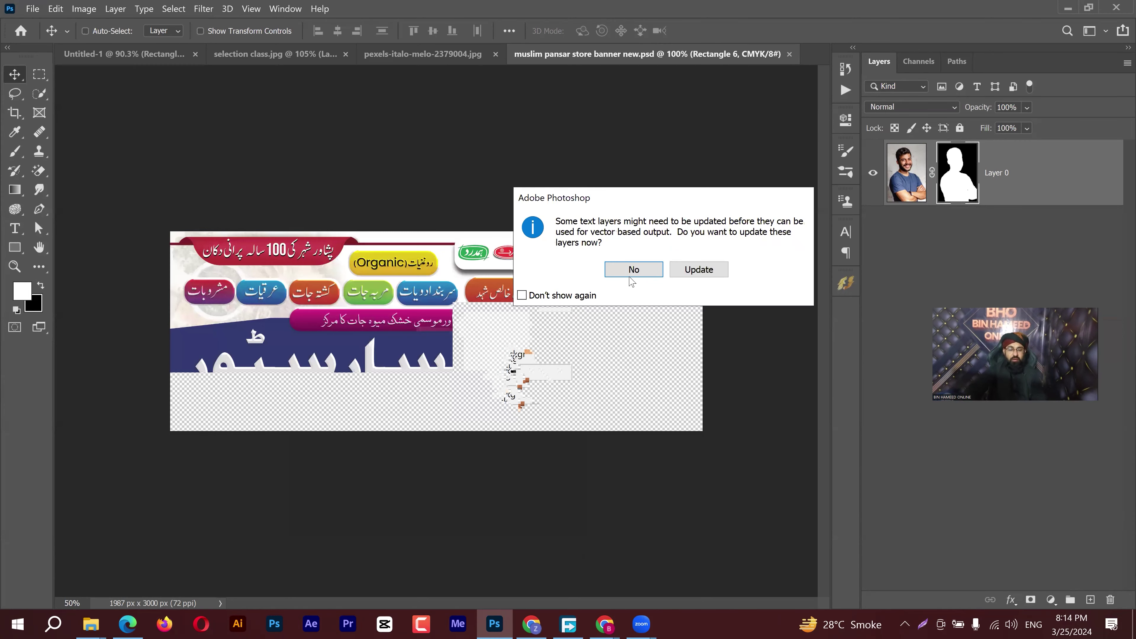
pyautogui.click(631, 270)
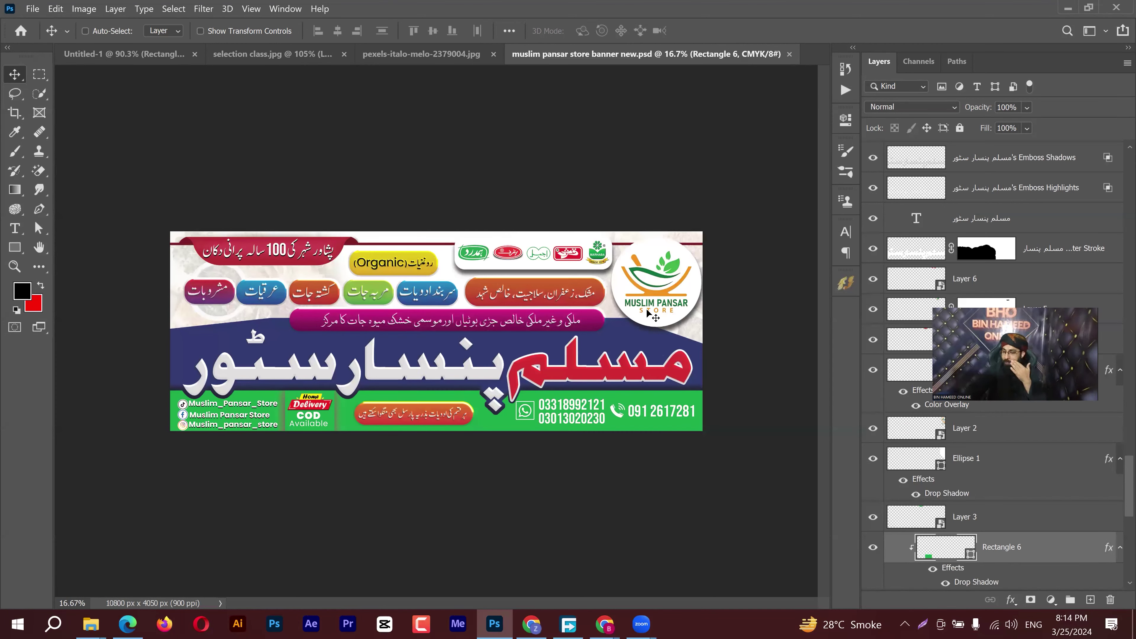
# Examine the banner's layer stack from Rectangle 6 up to the text layers above Group 1
pyautogui.scroll(4, 987, 235)
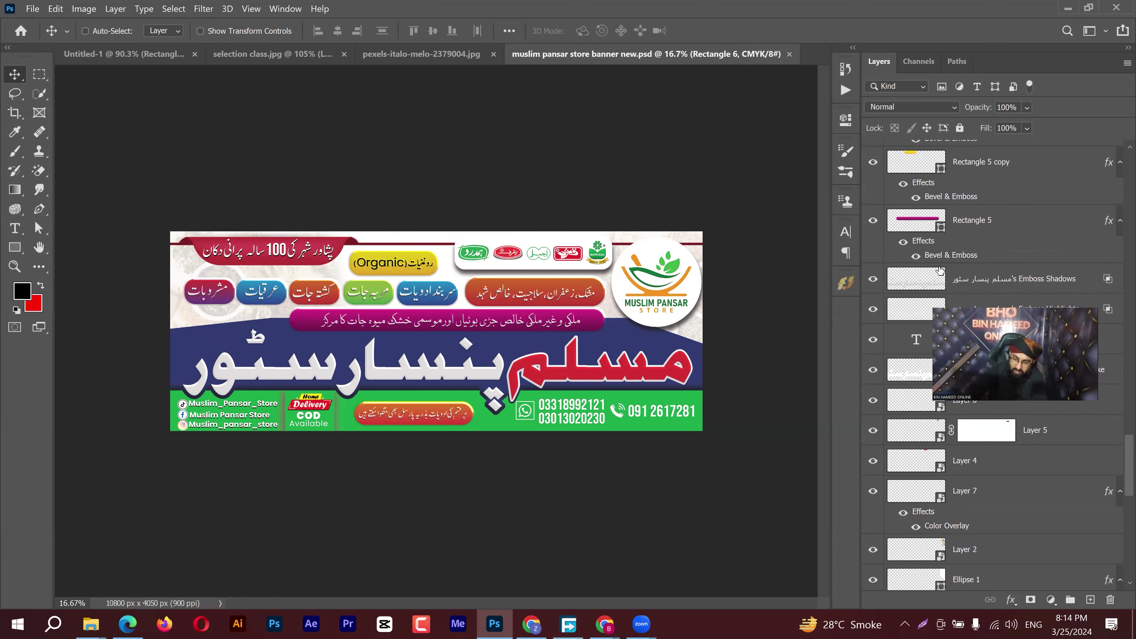
pyautogui.scroll(3, 940, 269)
pyautogui.scroll(7, 941, 270)
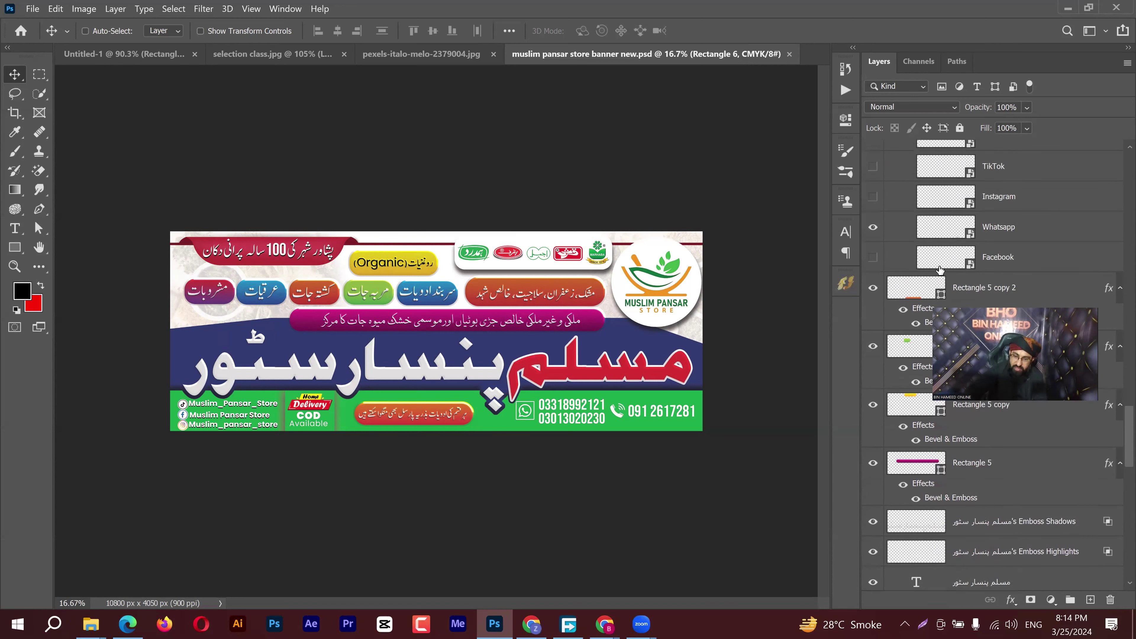
pyautogui.scroll(7, 941, 270)
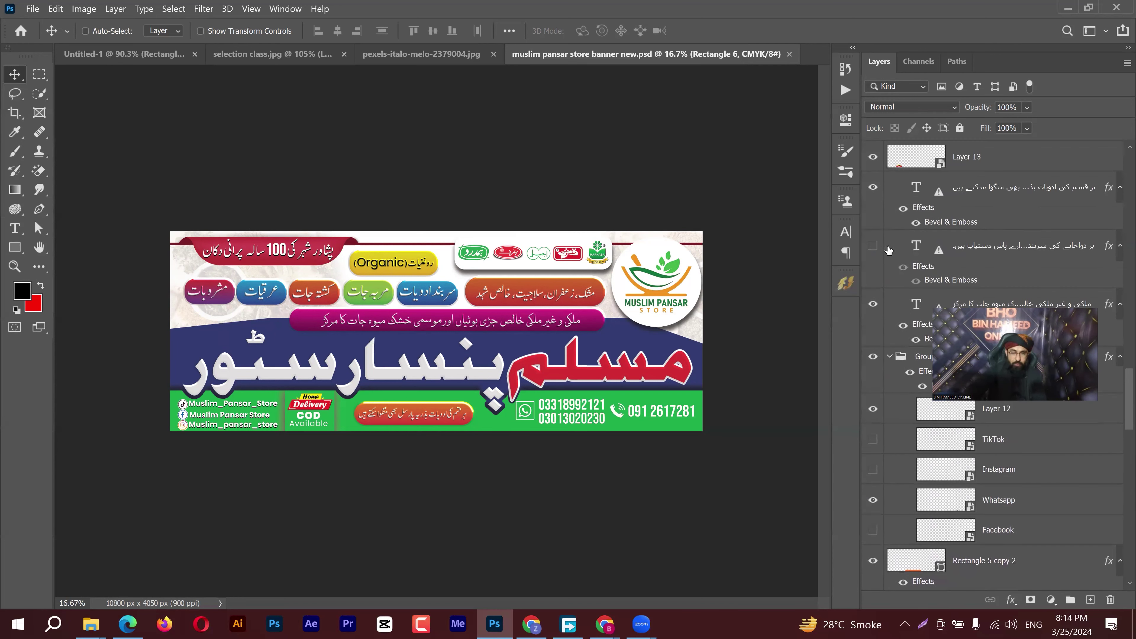
pyautogui.scroll(-2, 924, 469)
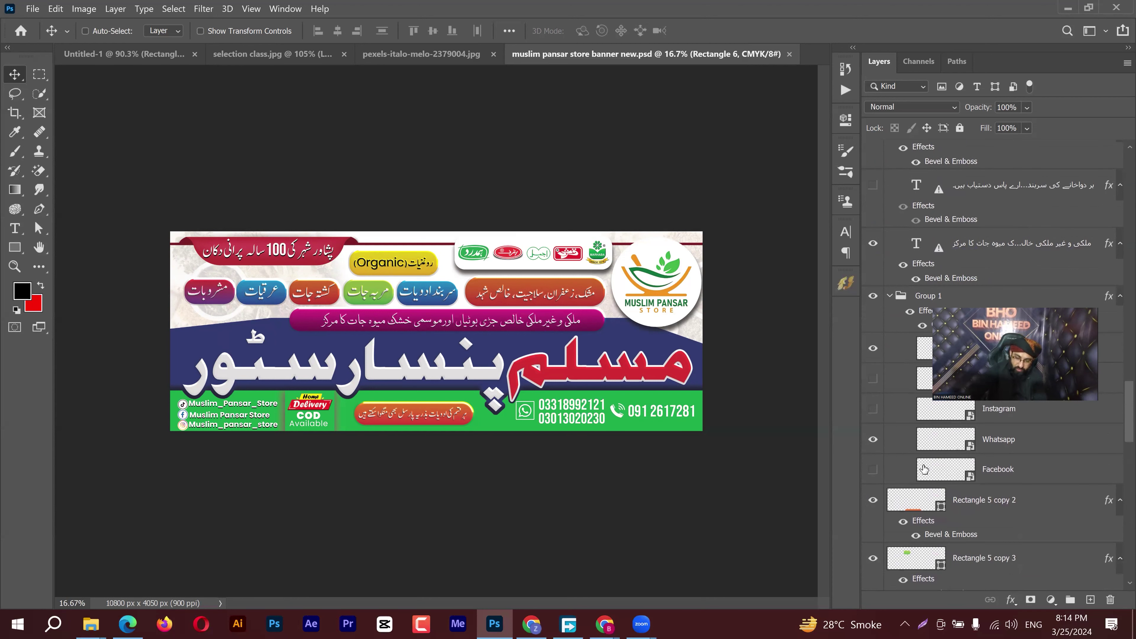
pyautogui.scroll(-1, 924, 469)
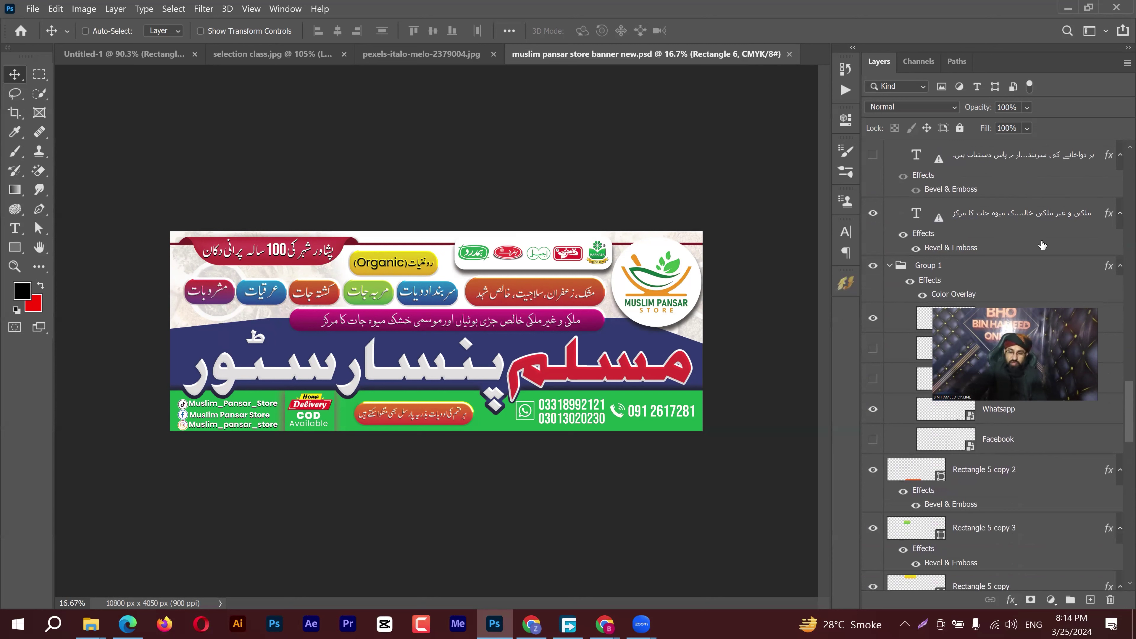
# Filter the layer list to text layers only, review them all, and clear the filter
pyautogui.click(977, 86)
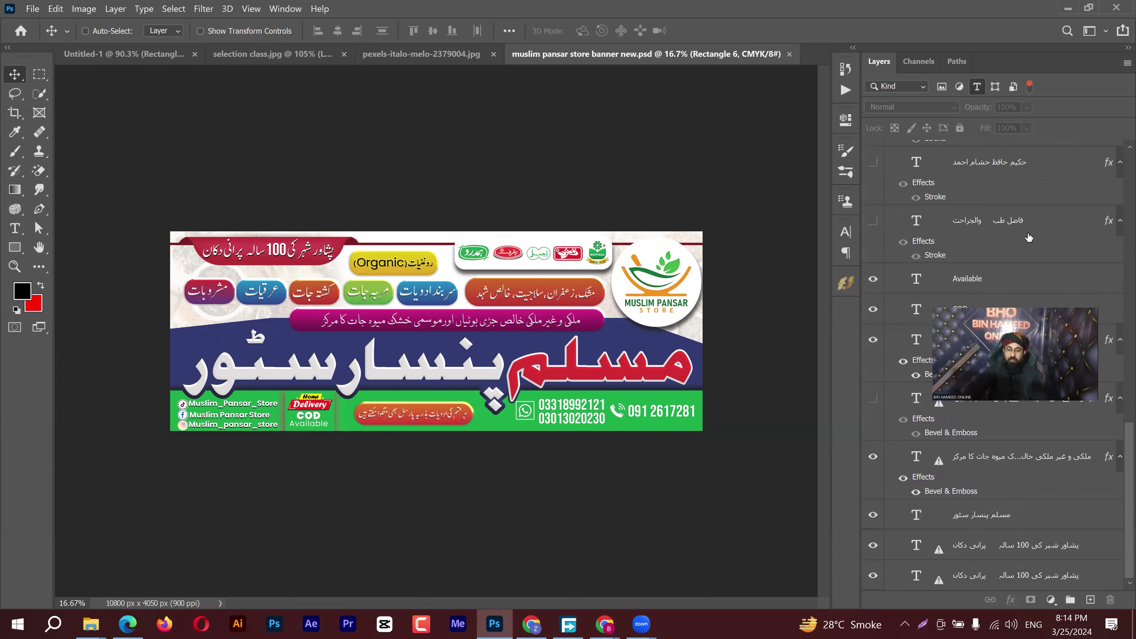
pyautogui.scroll(8, 968, 255)
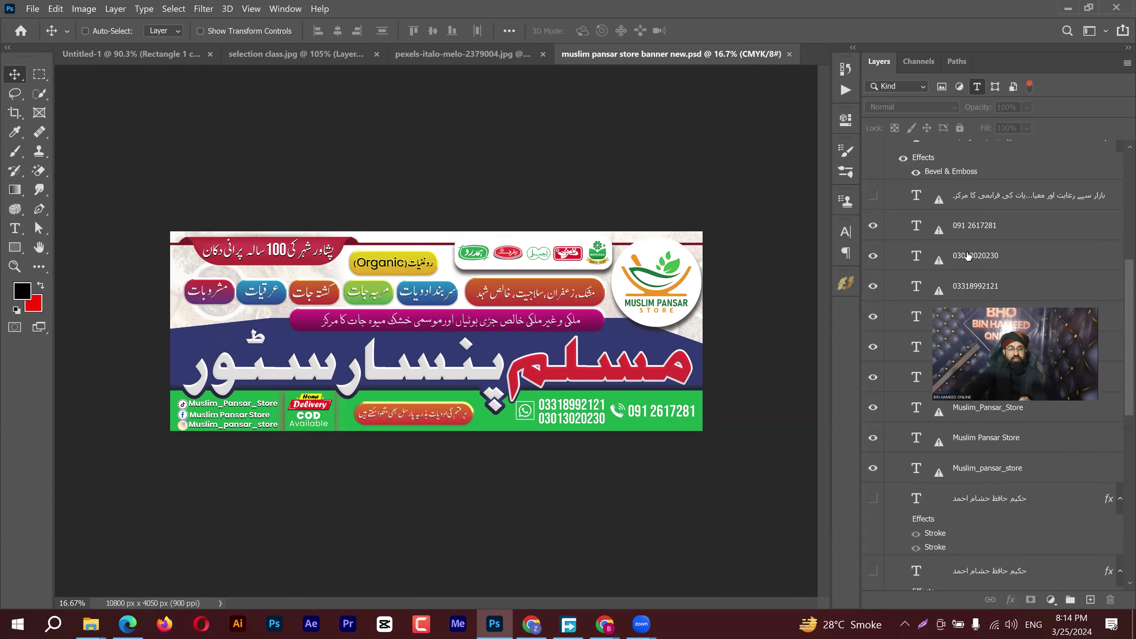
pyautogui.scroll(-3, 967, 253)
pyautogui.scroll(-7, 966, 248)
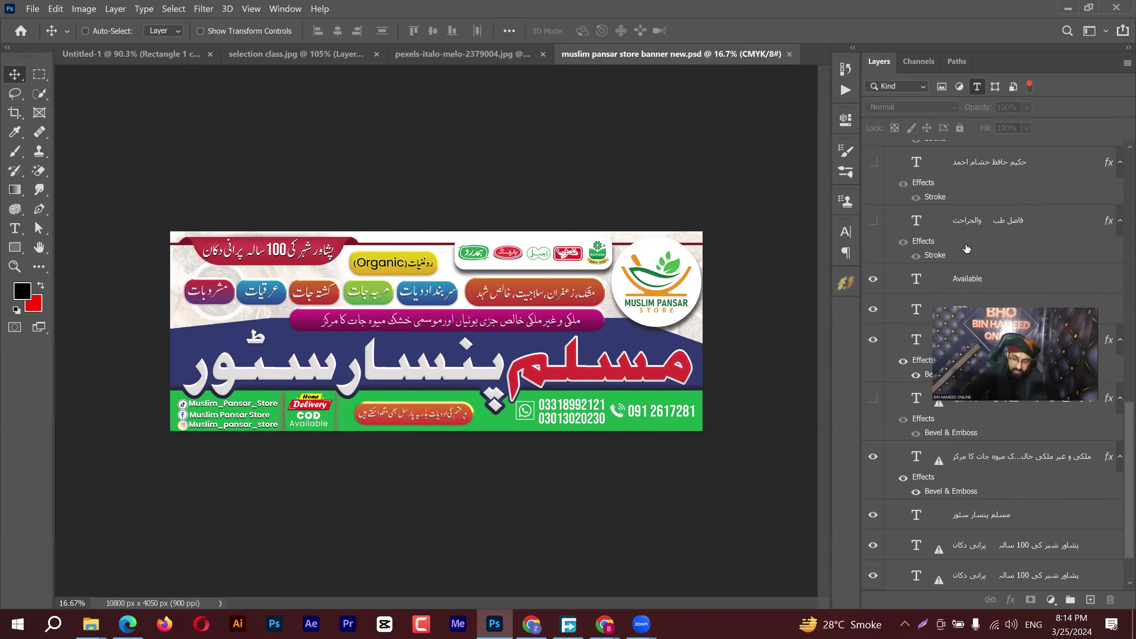
pyautogui.scroll(10, 966, 248)
pyautogui.scroll(5, 966, 248)
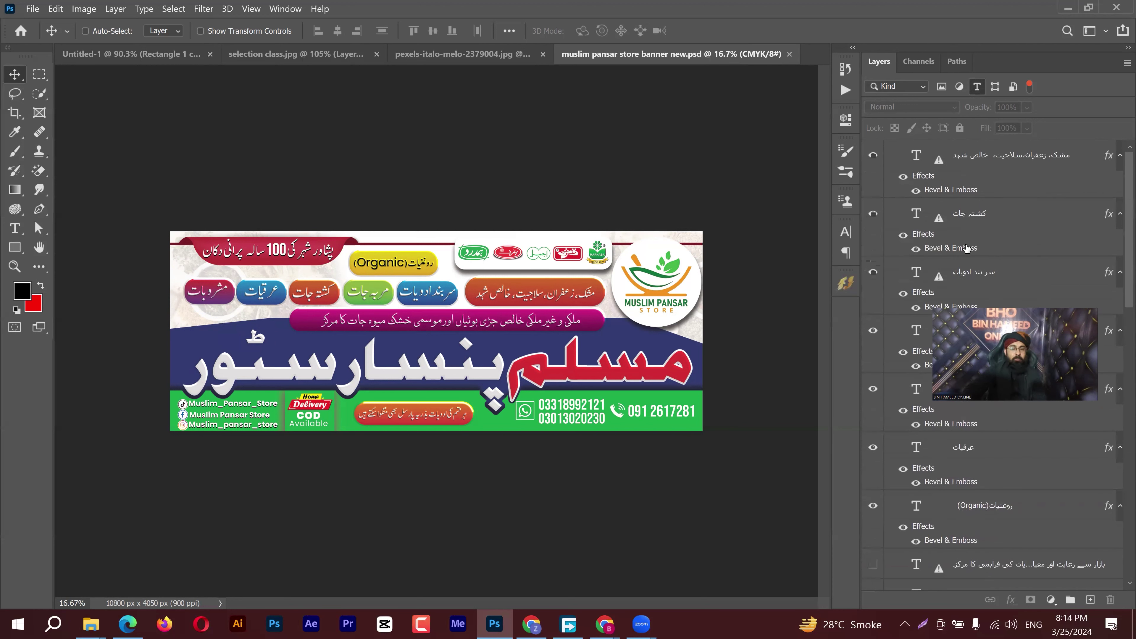
pyautogui.click(977, 88)
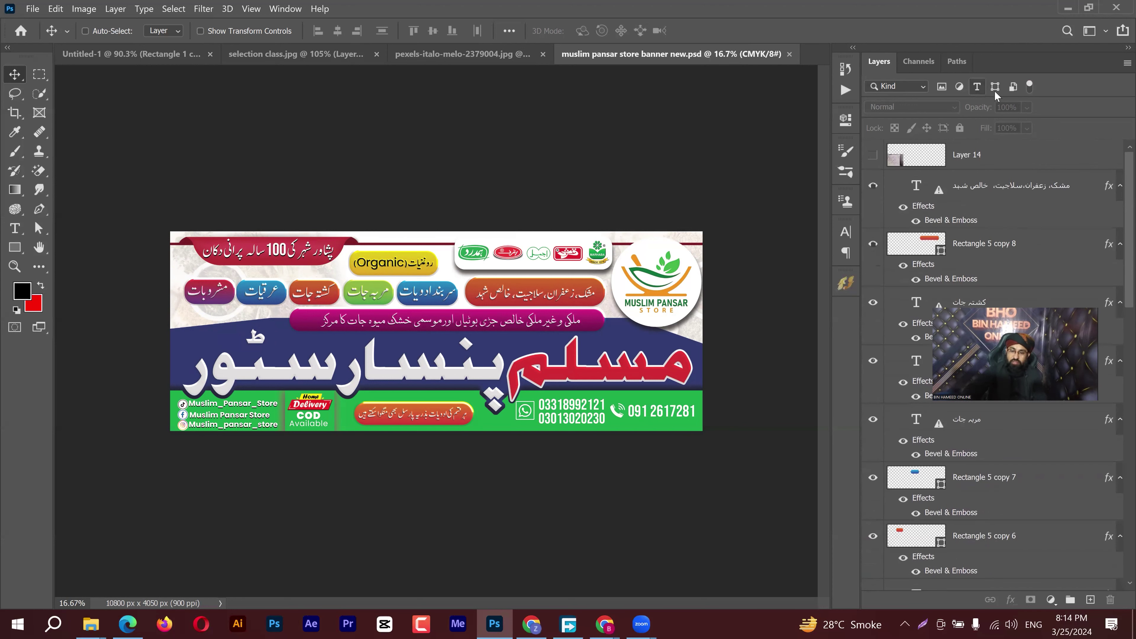
# Filter the layer list to shape layers only, review the rectangles and ellipses, and clear the filter
pyautogui.click(996, 87)
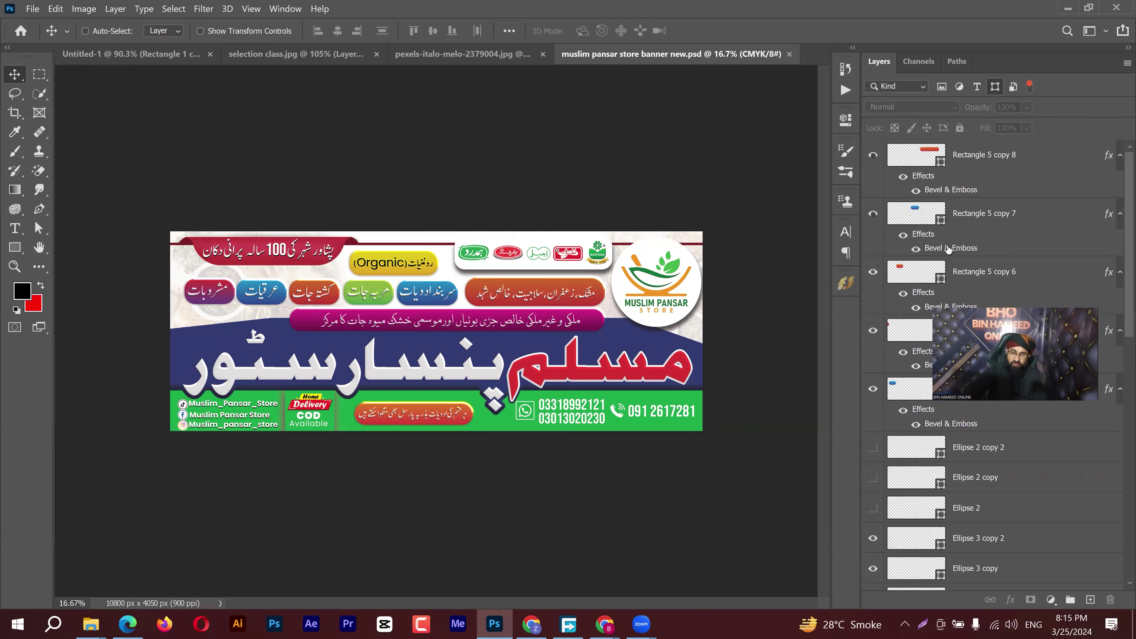
pyautogui.scroll(-1, 950, 306)
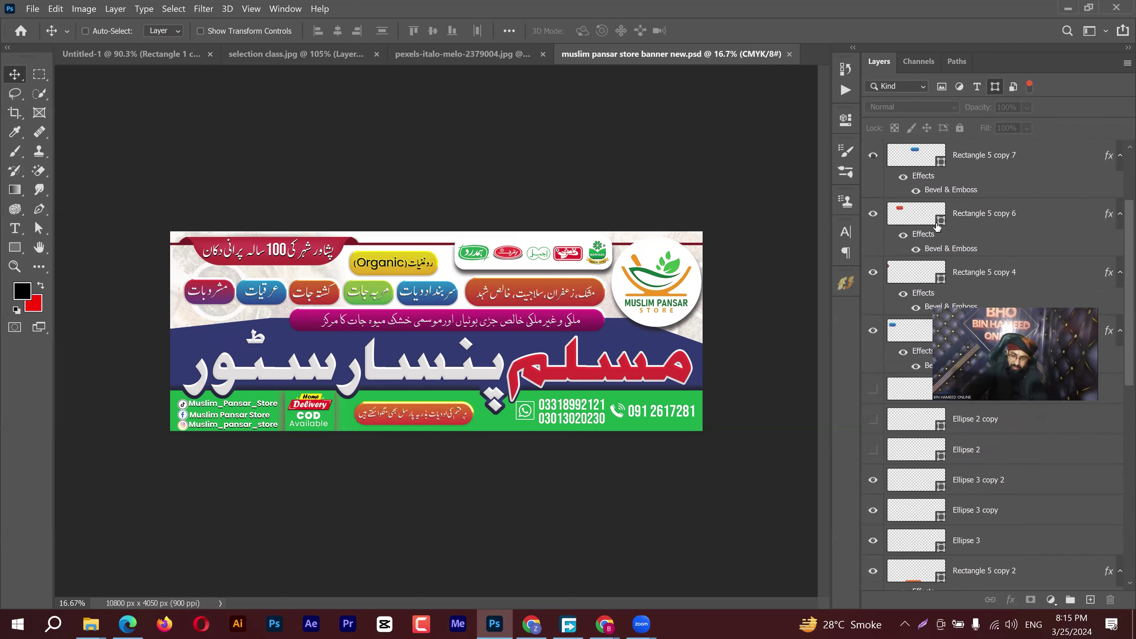
pyautogui.scroll(-2, 942, 222)
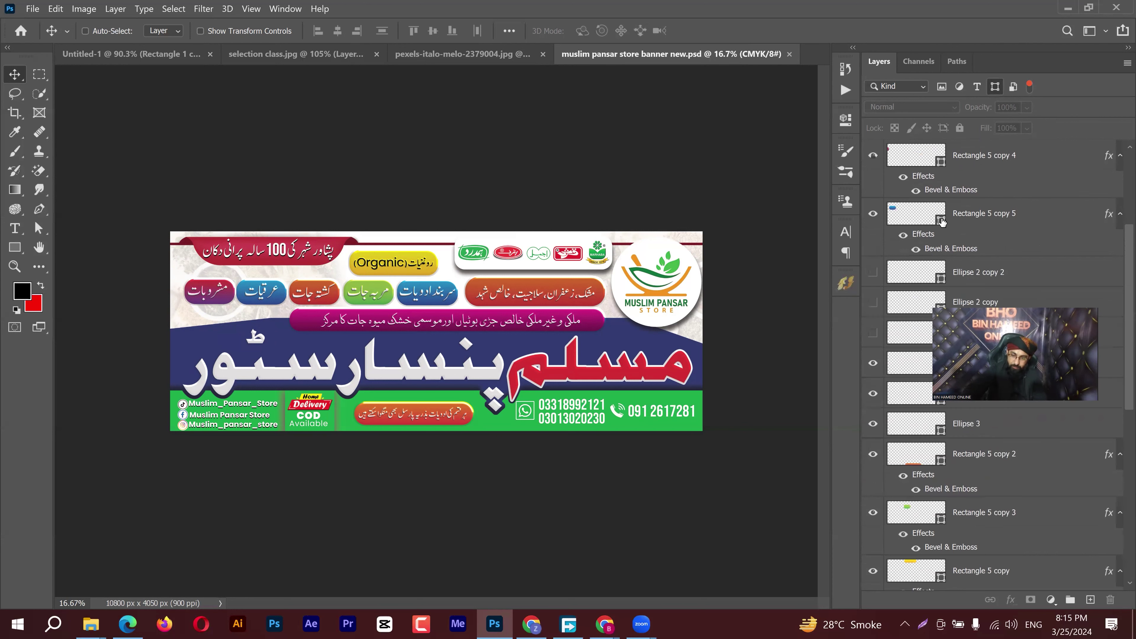
pyautogui.click(997, 85)
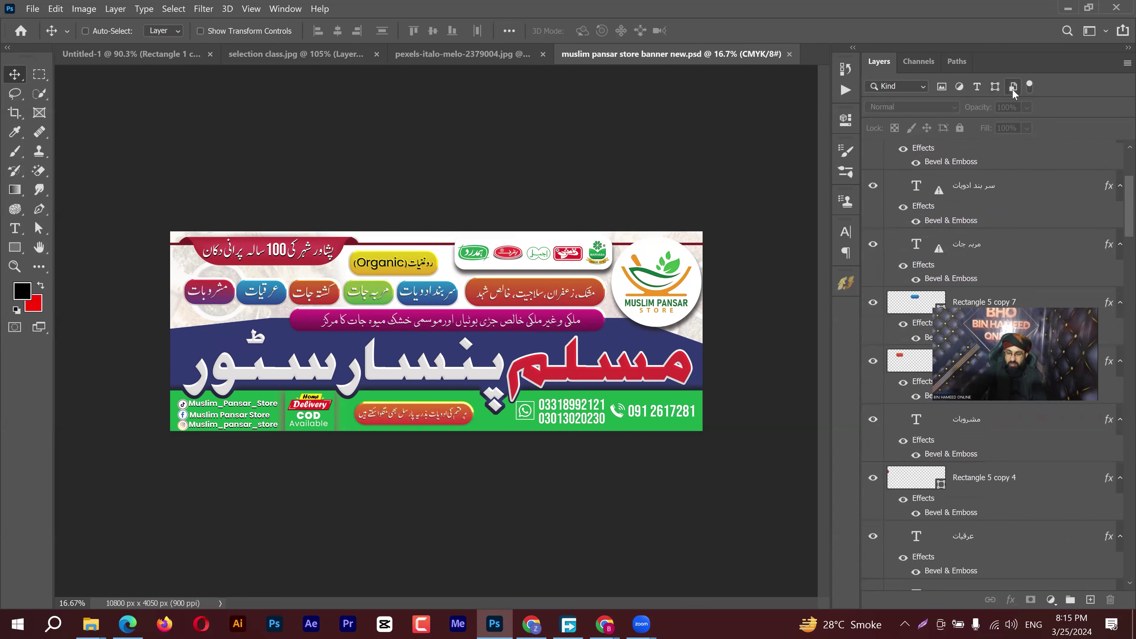
# Filter the layer list to smart objects, select the Muslim Pansar Store logo's layer on the banner, and clear the filter
pyautogui.click(1012, 87)
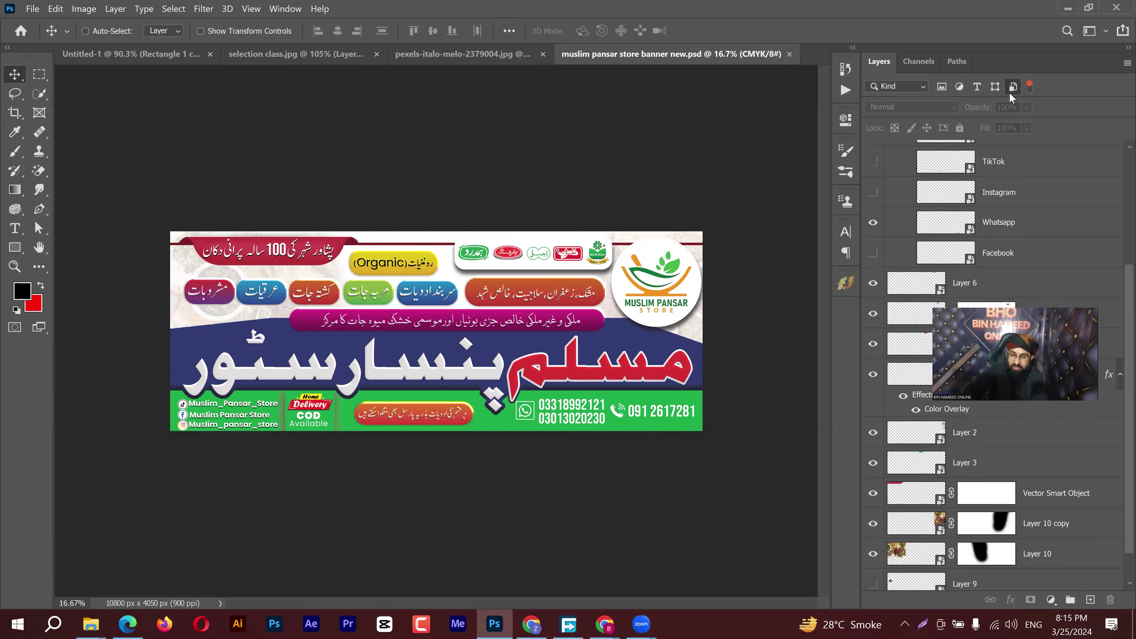
pyautogui.scroll(-1, 893, 311)
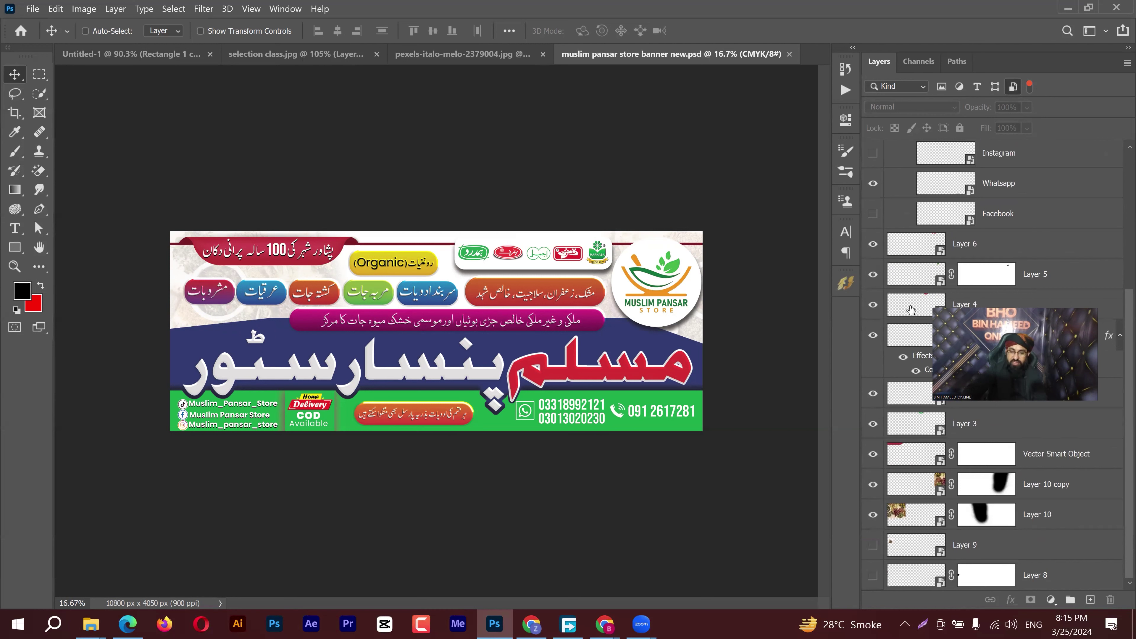
pyautogui.click(675, 271)
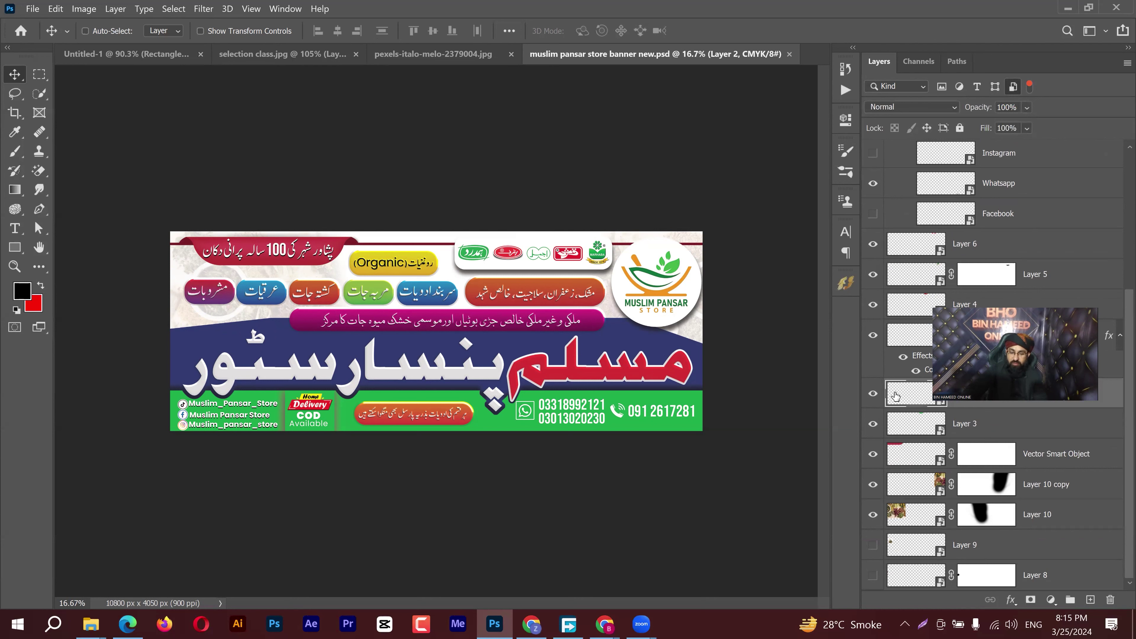
pyautogui.click(1013, 87)
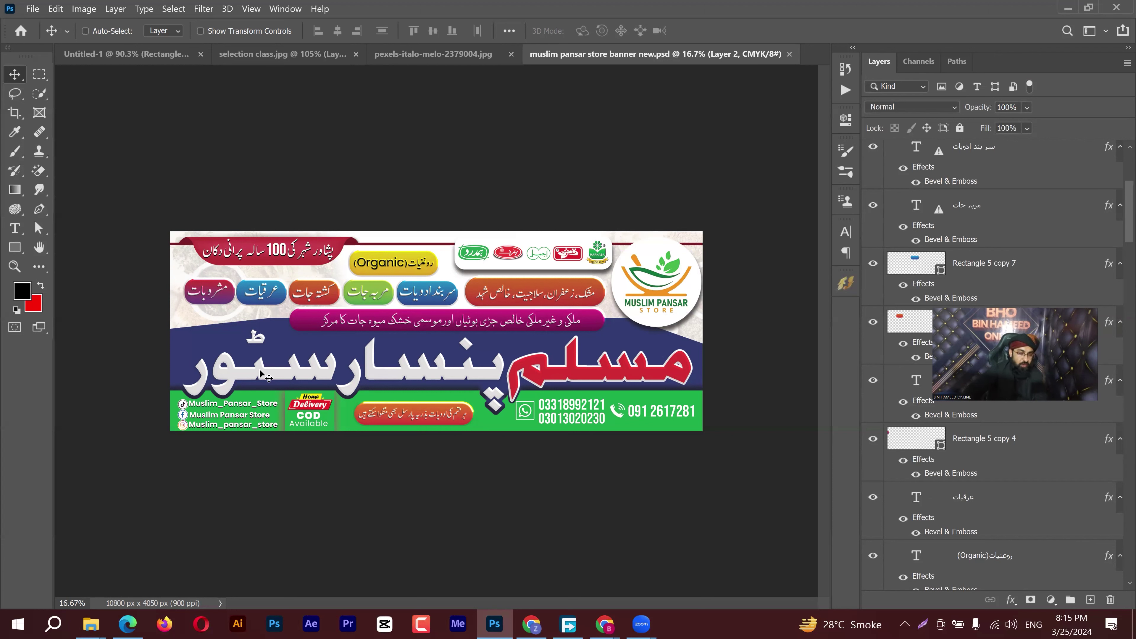
# Locate the Home Delivery badge's layer, review the layers down to the Background, and select Rectangle 3
pyautogui.keyDown('ctrl'); pyautogui.click(312, 404); pyautogui.keyUp('ctrl')
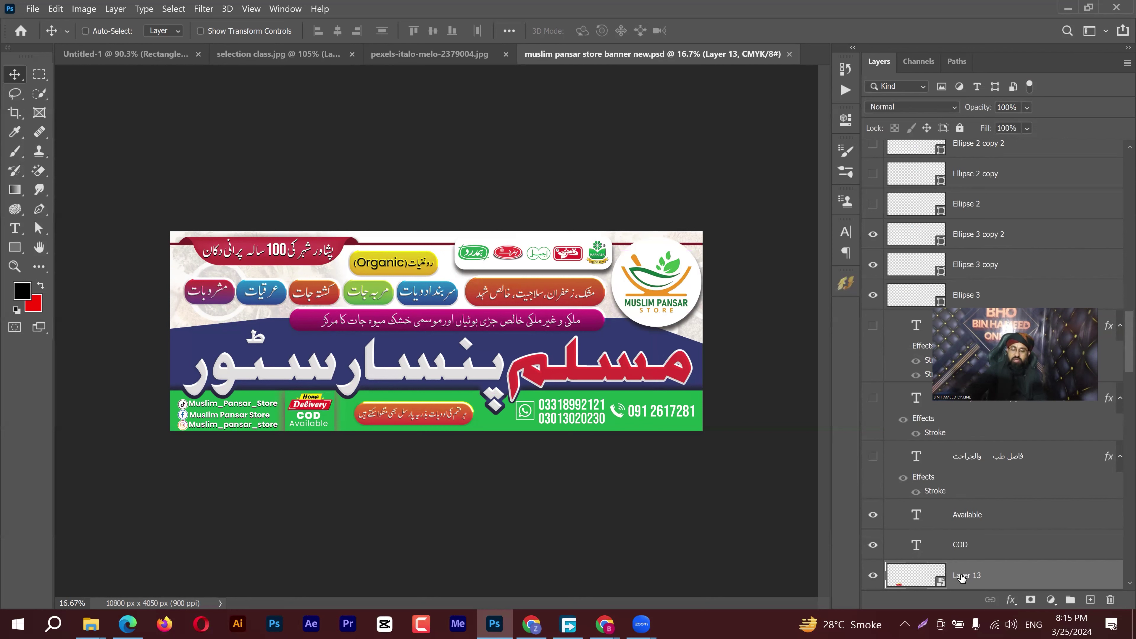
pyautogui.scroll(-2, 967, 576)
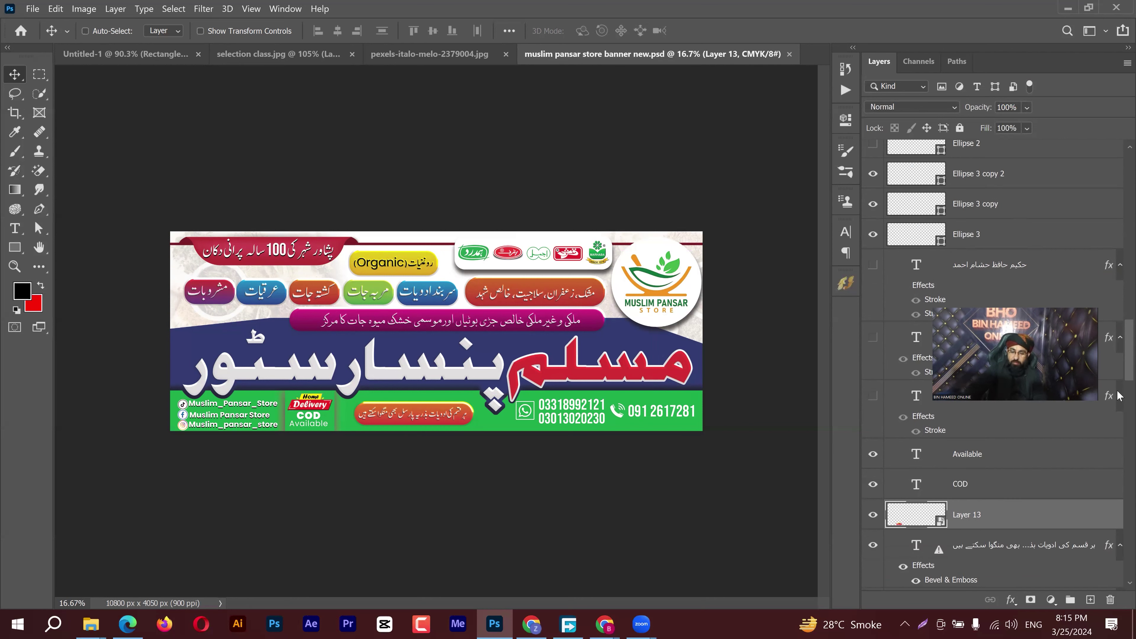
pyautogui.scroll(-10, 1101, 520)
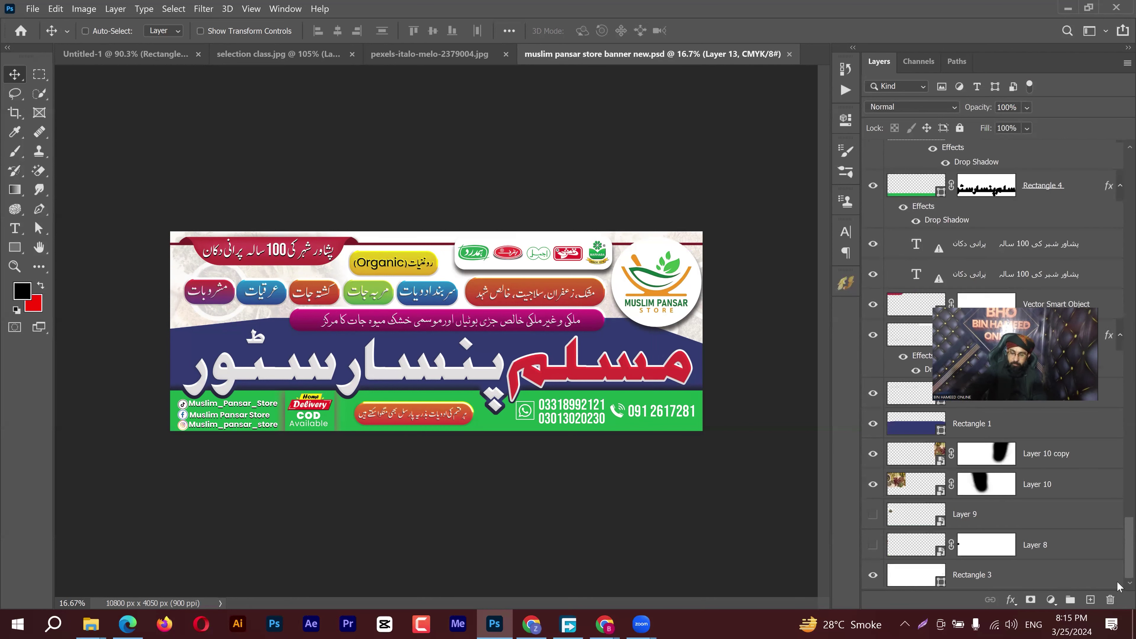
pyautogui.click(1037, 542)
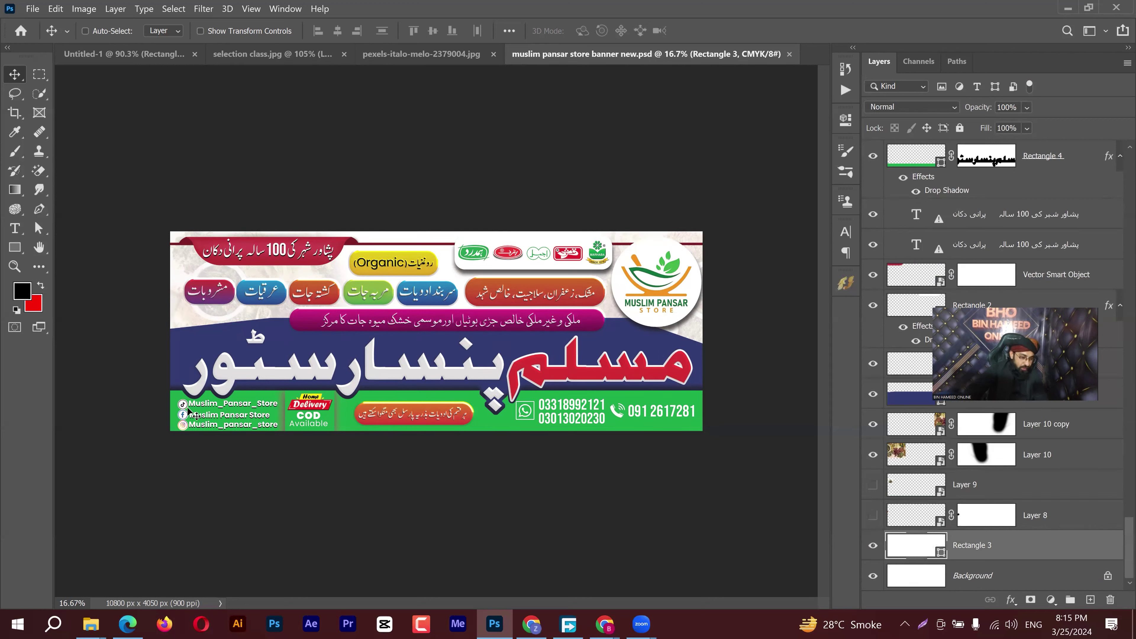
# Select the TikTok icon's layer directly on the banner, beside the first social media handle
pyautogui.press('ctrl')
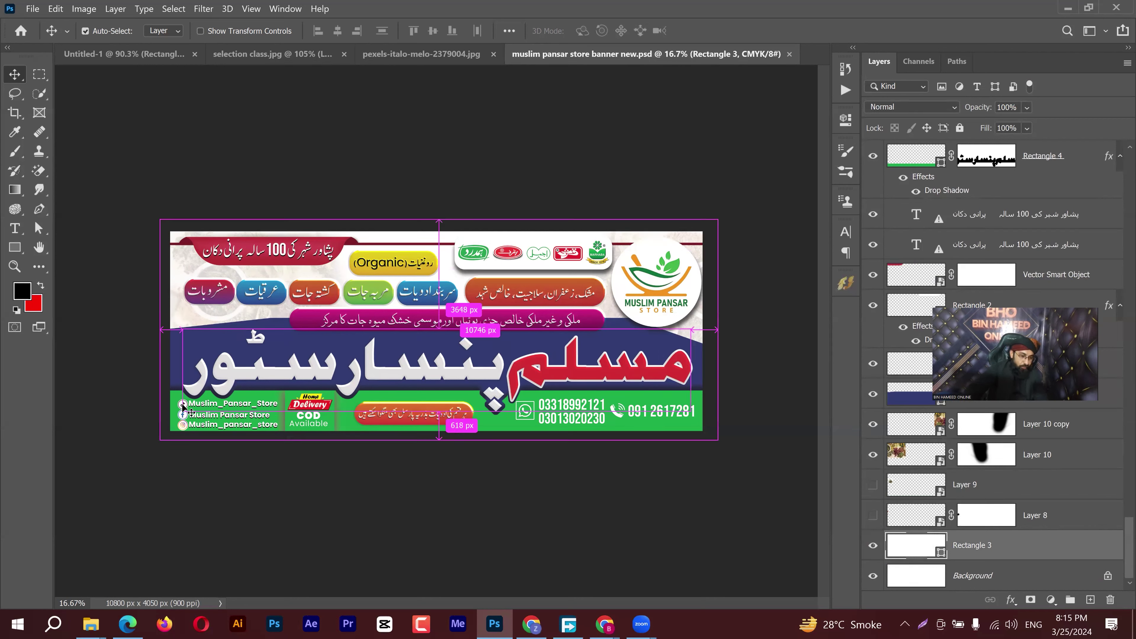
pyautogui.keyDown('ctrl'); pyautogui.click(182, 405); pyautogui.keyUp('ctrl')
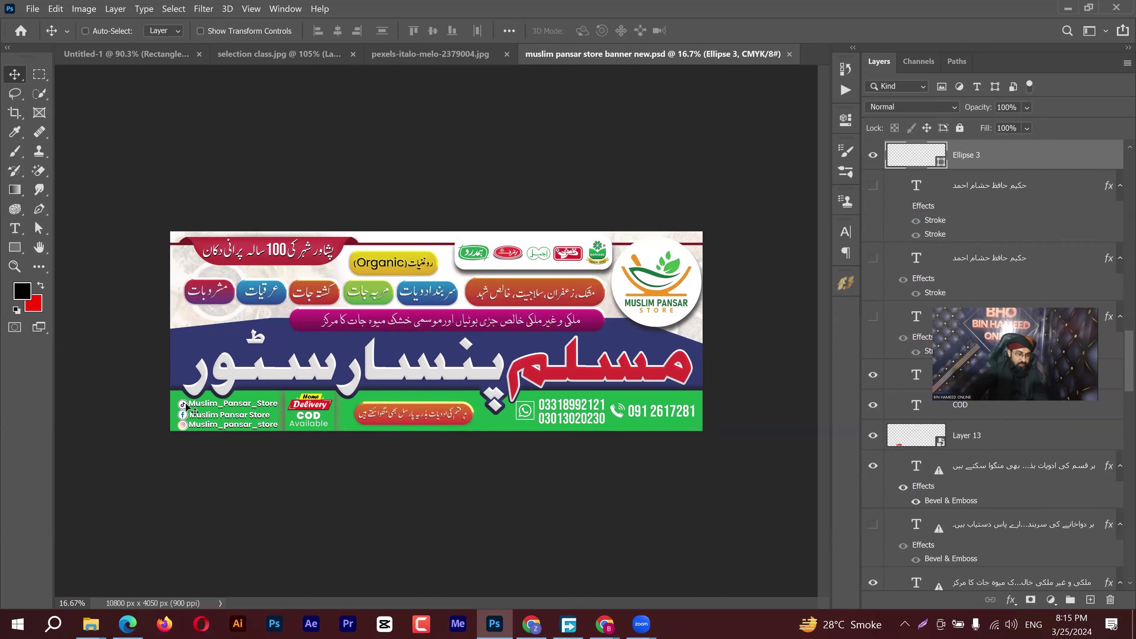
pyautogui.press('ctrl')
pyautogui.moveTo(177, 408); pyautogui.dragTo(187, 403)
pyautogui.scroll(2, 177, 411)
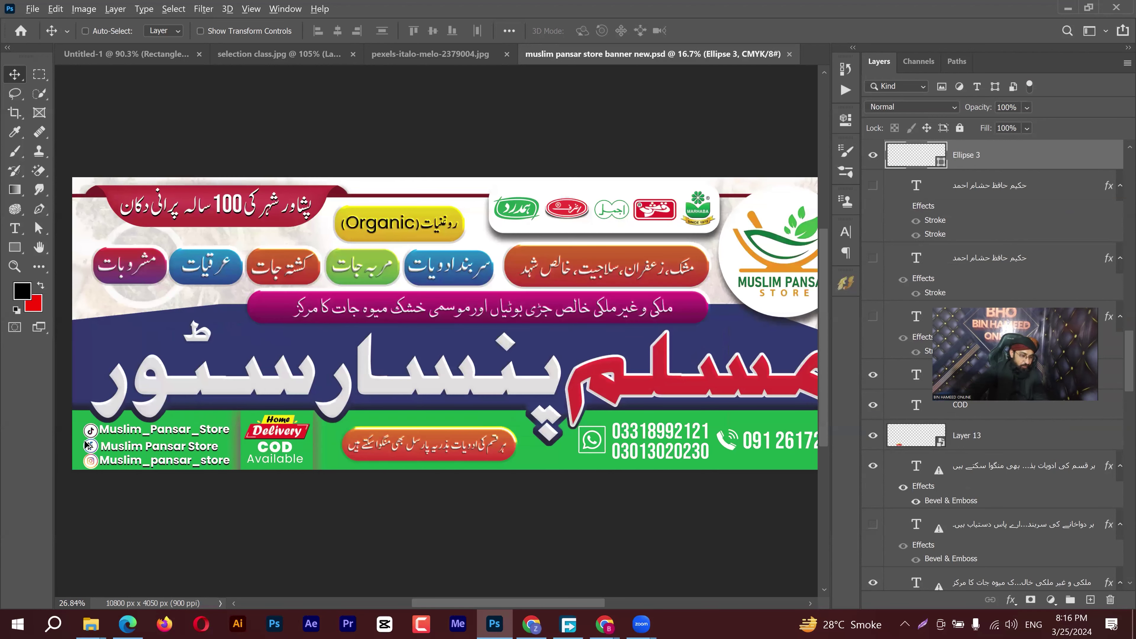
pyautogui.scroll(1, 147, 428)
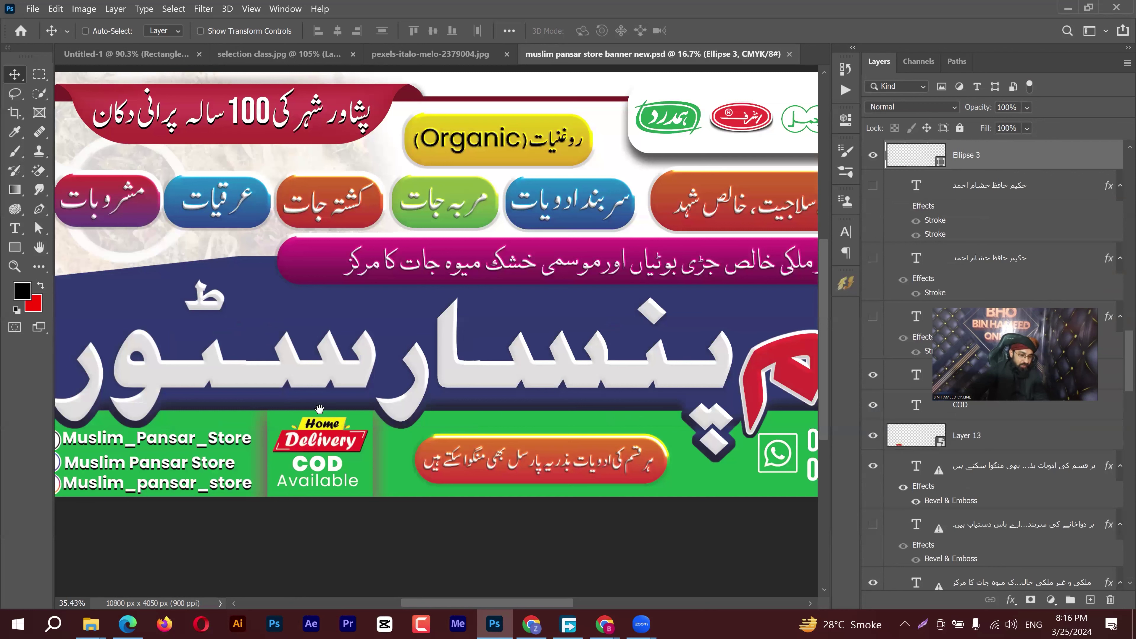
pyautogui.hscroll(-5, 270, 448)
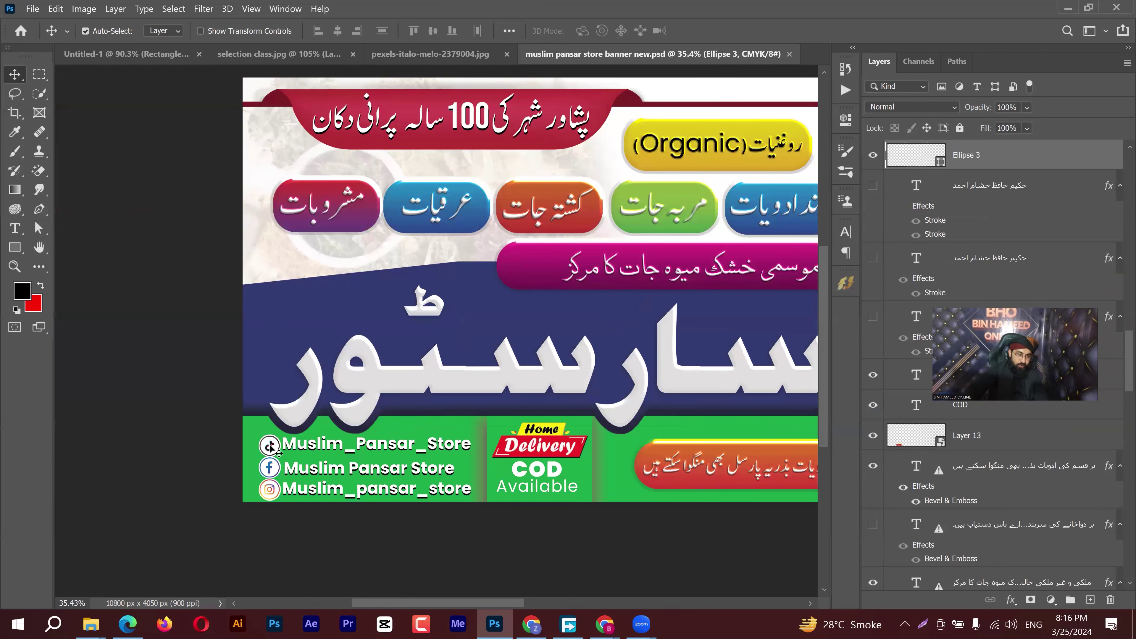
pyautogui.keyDown('ctrl'); pyautogui.click(271, 448); pyautogui.keyUp('ctrl')
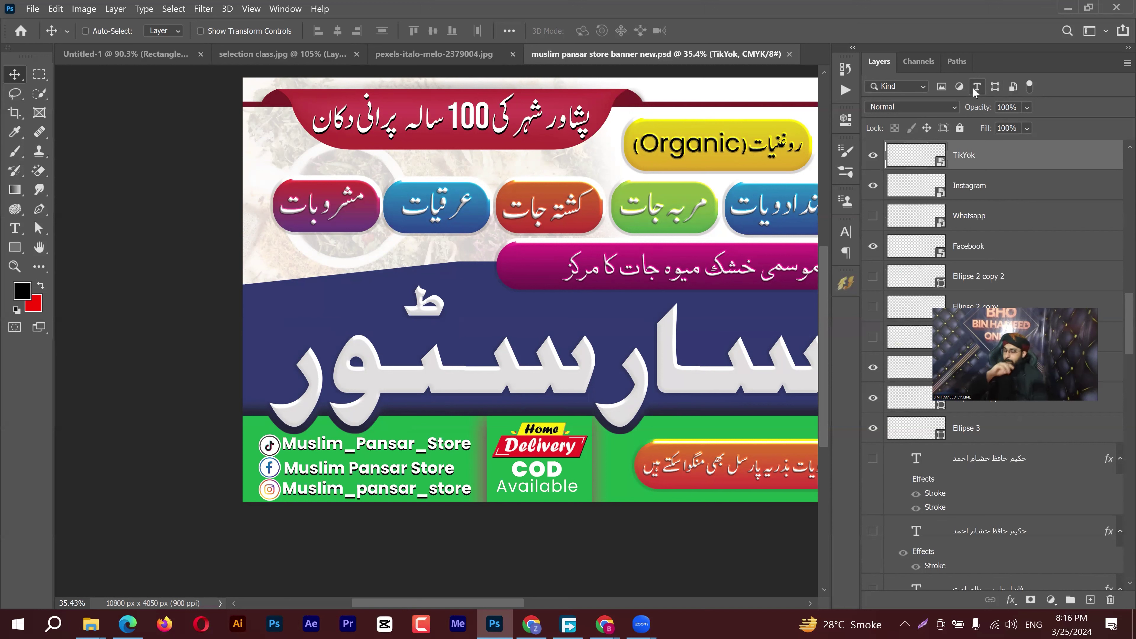
# Combine the smart object, shape and type layer filters, and remove them one by one to restore the full layer list
pyautogui.click(1013, 87)
pyautogui.click(995, 86)
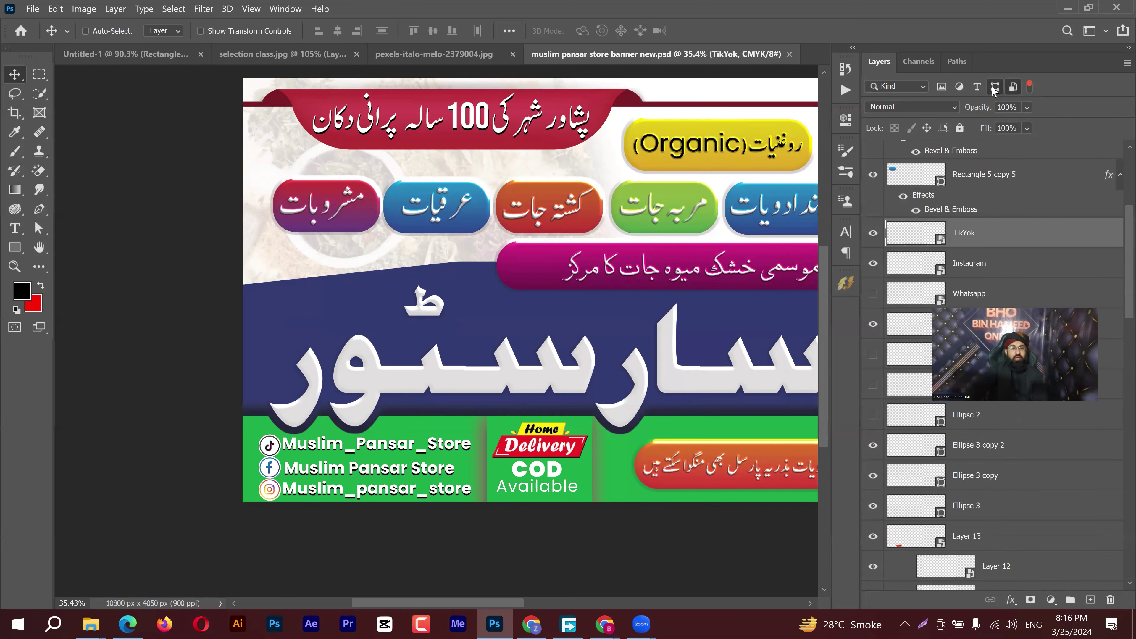
pyautogui.click(978, 86)
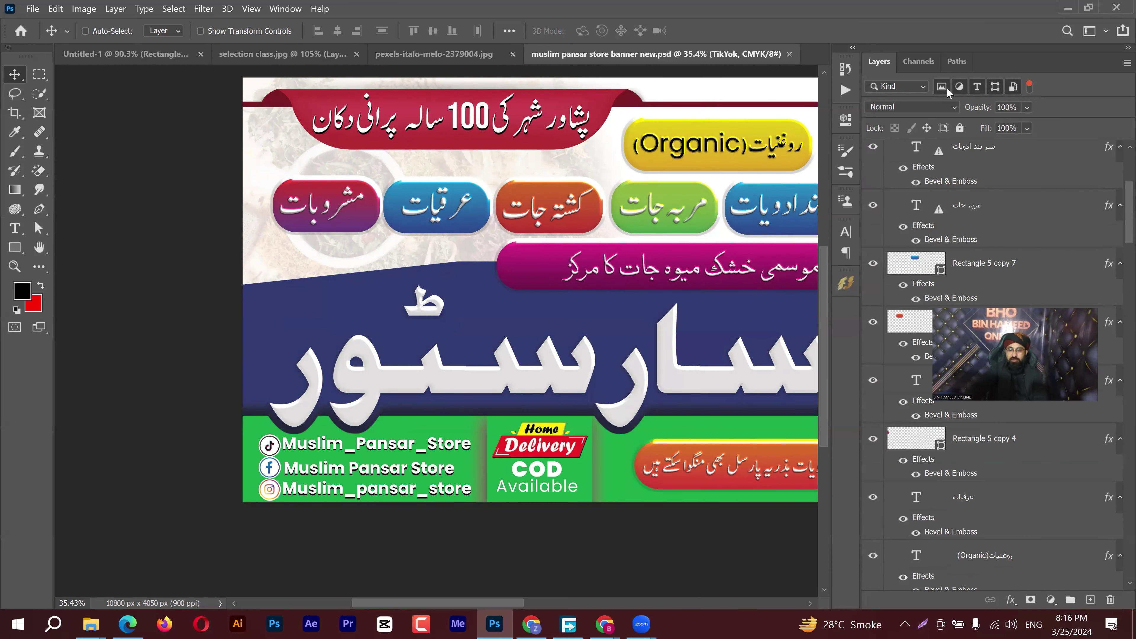
pyautogui.click(996, 87)
pyautogui.click(977, 87)
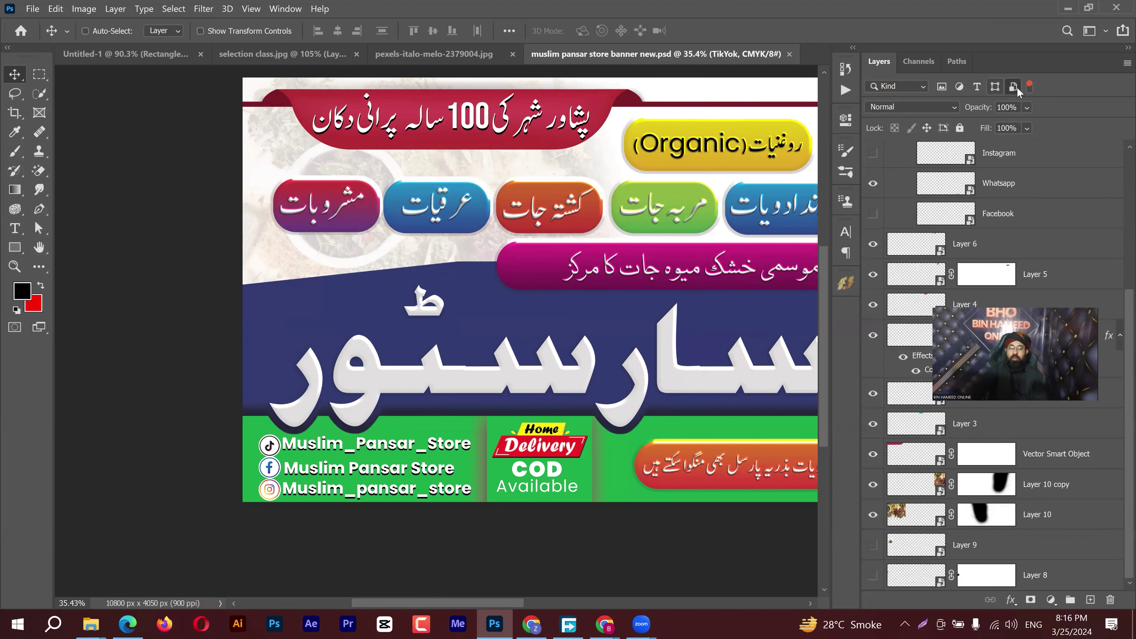
pyautogui.click(1012, 86)
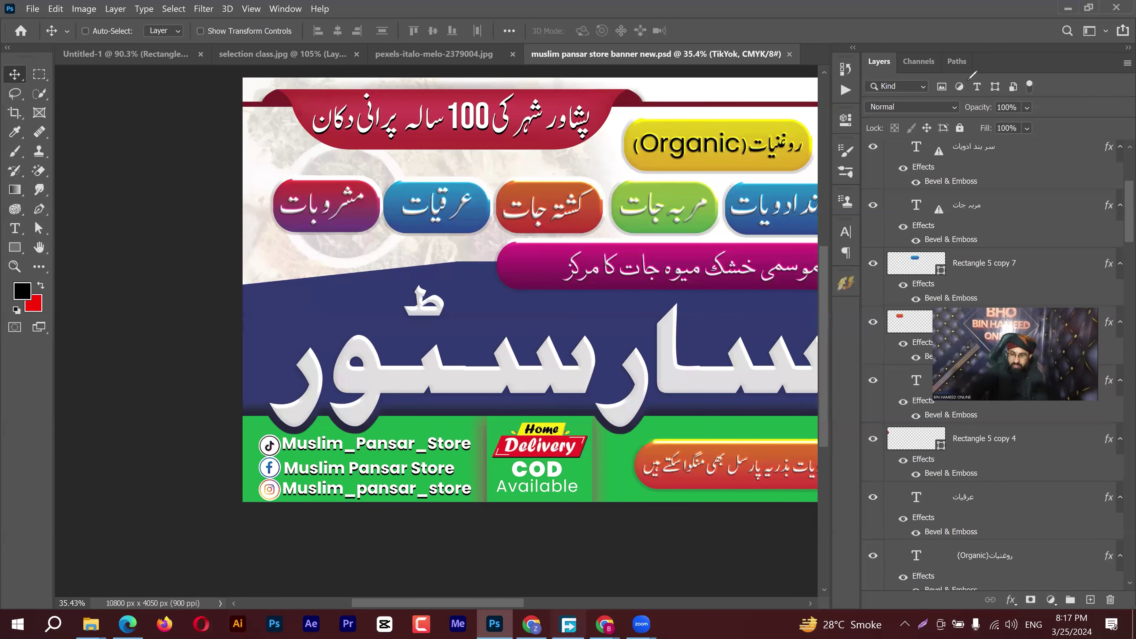
# Mark the layer-kind filters and the adjustment layer control in red with the screen annotation pen
pyautogui.moveTo(969, 78); pyautogui.dragTo(962, 76)
pyautogui.moveTo(1063, 595)
pyautogui.mouseDown()
pyautogui.moveTo(1050, 564)
pyautogui.moveTo(1052, 584)
pyautogui.mouseUp()
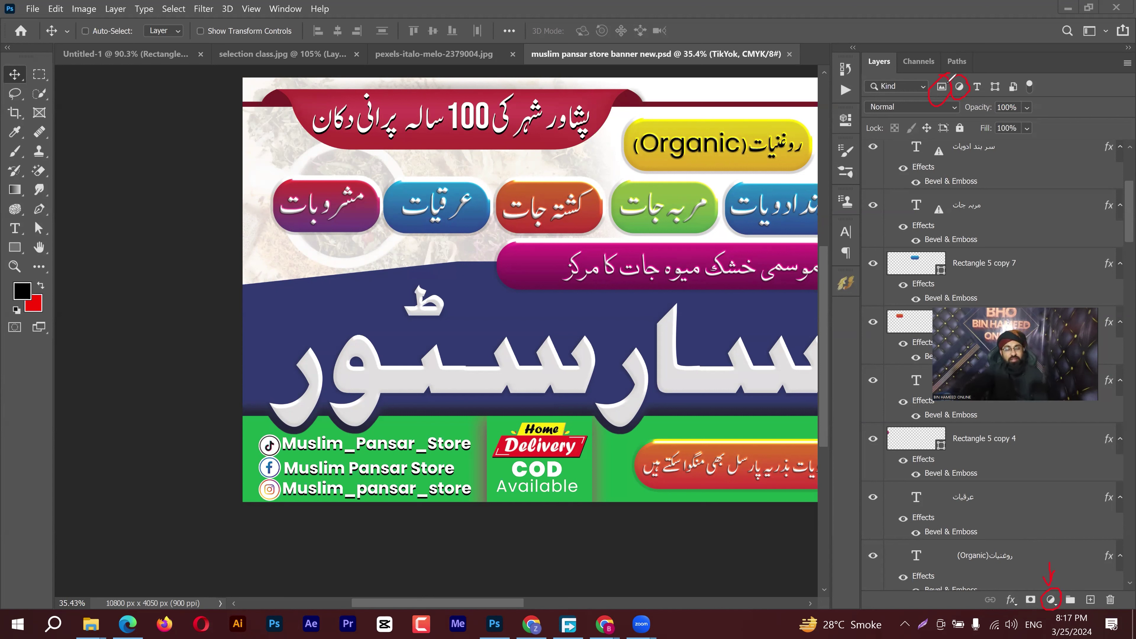
pyautogui.moveTo(932, 125); pyautogui.dragTo(941, 105)
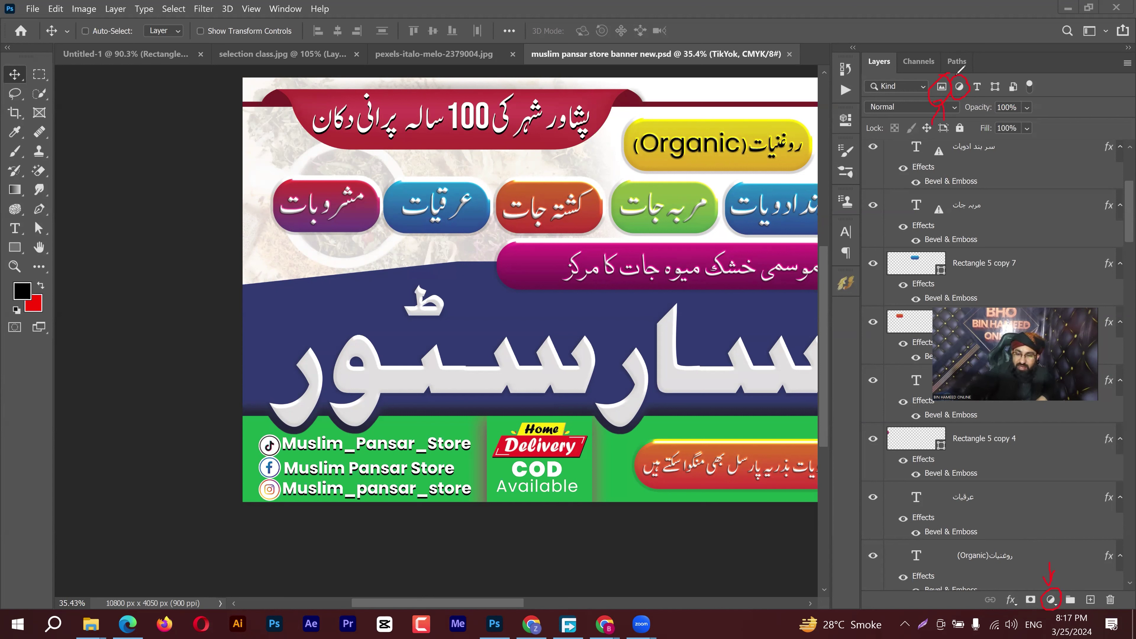
pyautogui.moveTo(973, 74); pyautogui.dragTo(1013, 72)
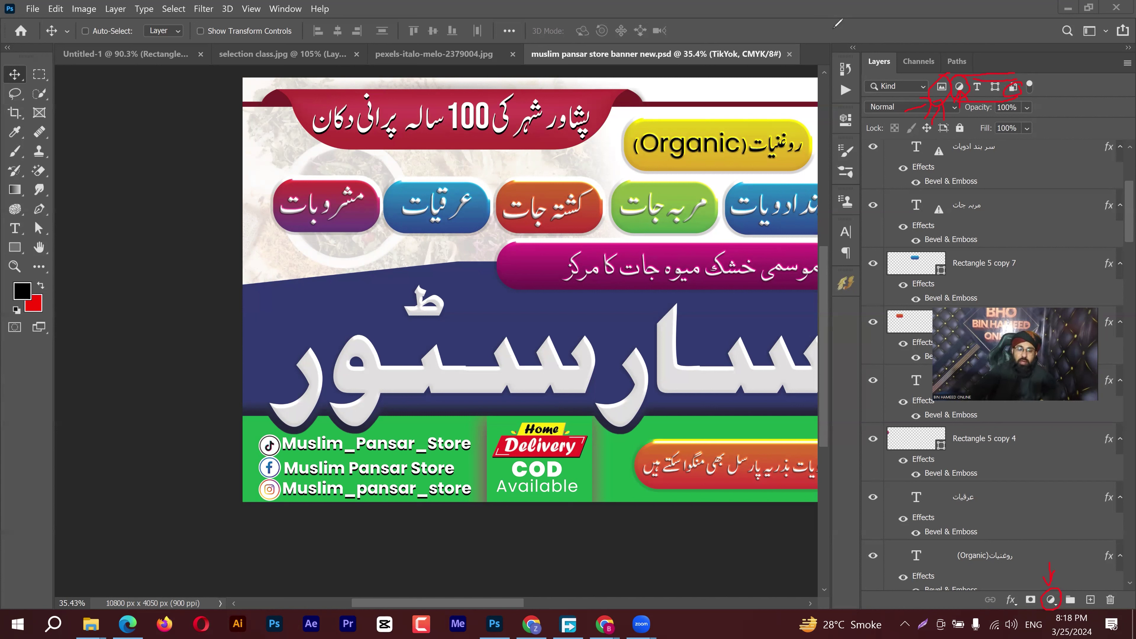
# Clear the red screen annotations and switch to the pexels-italo-melo-2379004.jpg document
pyautogui.click(44, 435)
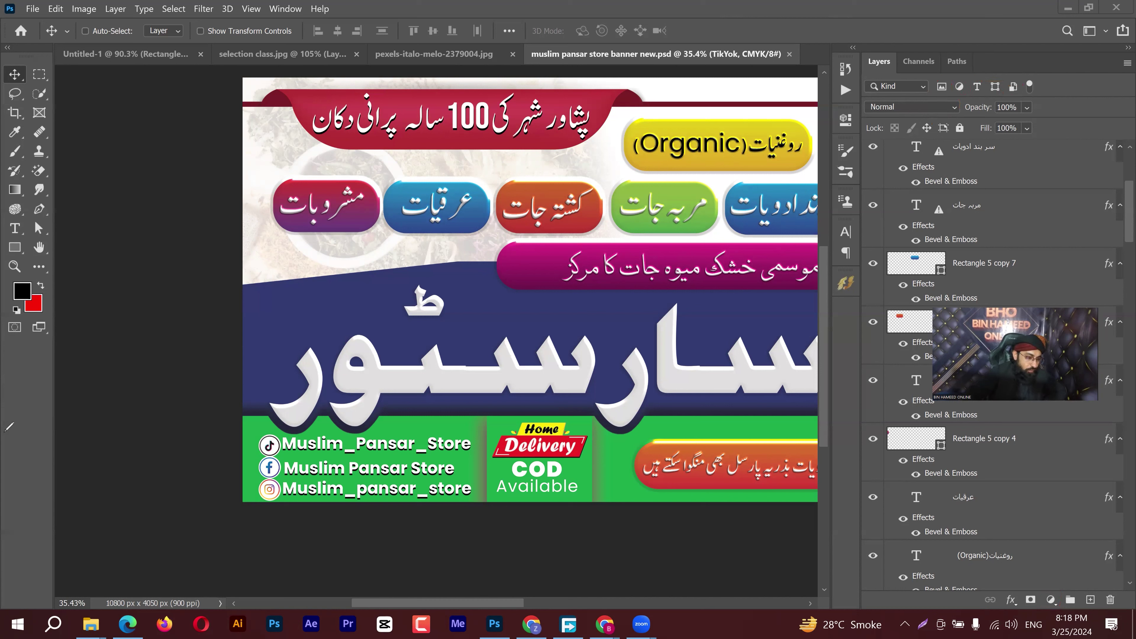
pyautogui.click(412, 53)
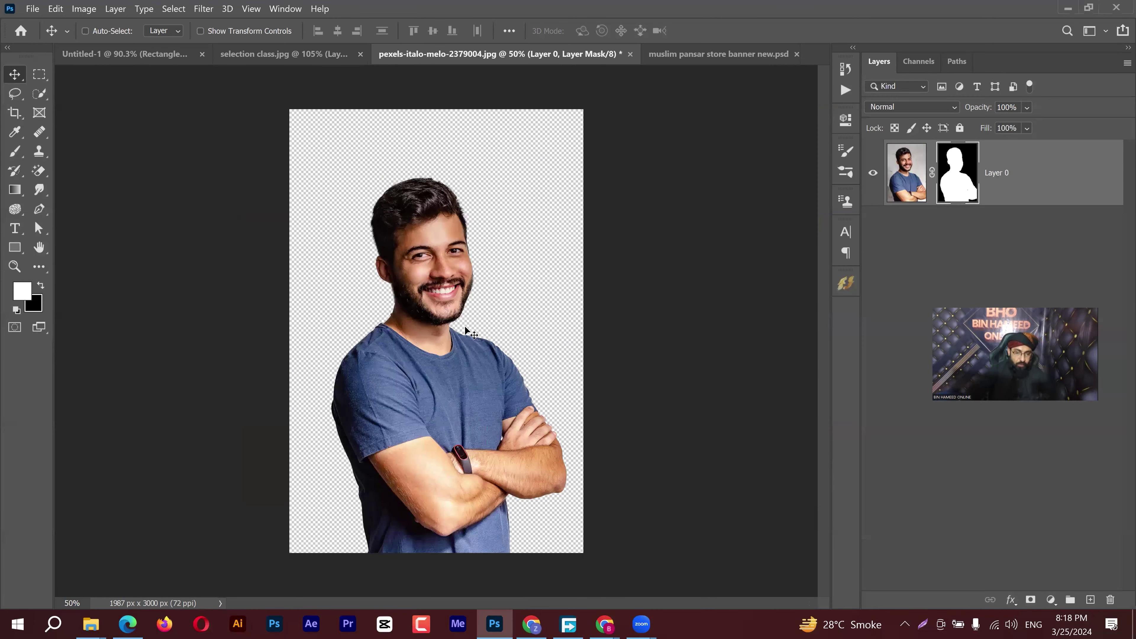
# Shift the cut-out man toward the canvas's left edge and place a duplicate of him on the right side
pyautogui.hotkey('shift', 'Left')
pyautogui.hotkey('shift', 'Left')
pyautogui.hotkey('shift', 'Left')
pyautogui.hotkey('shift', 'Left')
pyautogui.hotkey('shift', 'Left')
pyautogui.hotkey('shift', 'Left')
pyautogui.hotkey('shift', 'Left')
pyautogui.hotkey('shift', 'Left')
pyautogui.hotkey('shift', 'Left')
pyautogui.hotkey('shift', 'Left')
pyautogui.hotkey('shift', 'Left')
pyautogui.hotkey('shift', 'Left')
pyautogui.hotkey('shift', 'Left')
pyautogui.hotkey('shift', 'Left')
pyautogui.hotkey('shift', 'Left')
pyautogui.hotkey('shift', 'Left')
pyautogui.hotkey('shift', 'Left')
pyautogui.hotkey('shift', 'Left')
pyautogui.hotkey('shift', 'Left')
pyautogui.hotkey('shift', 'Left')
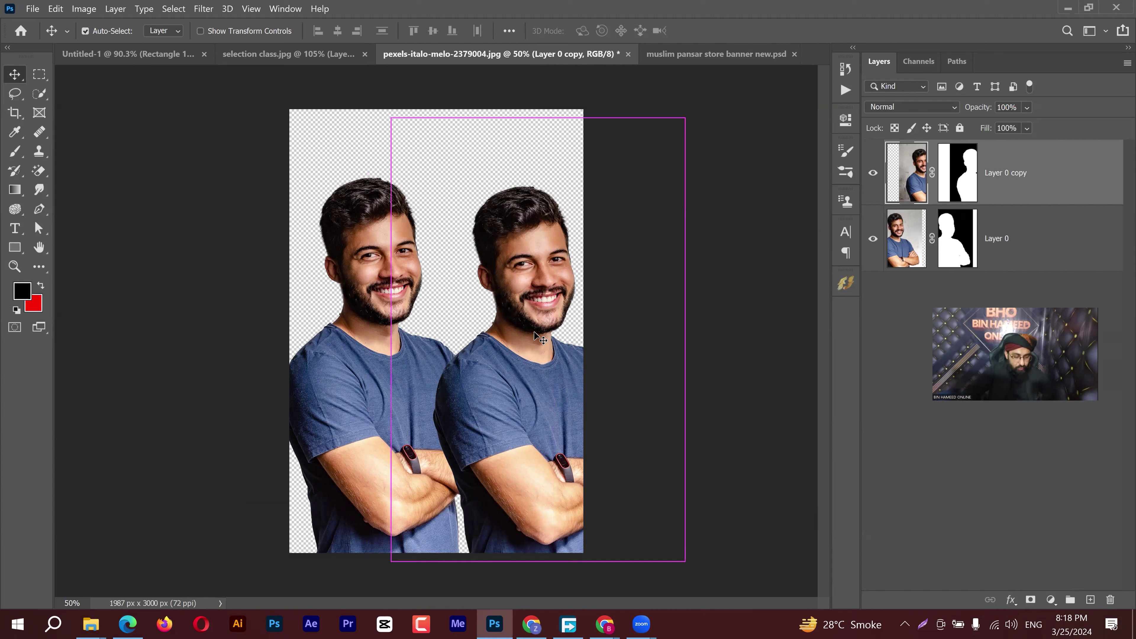
# Widen the canvas to about 3006 px, keeping the height at 3000 px
pyautogui.hotkey('ctrl', 'alt', 'c')
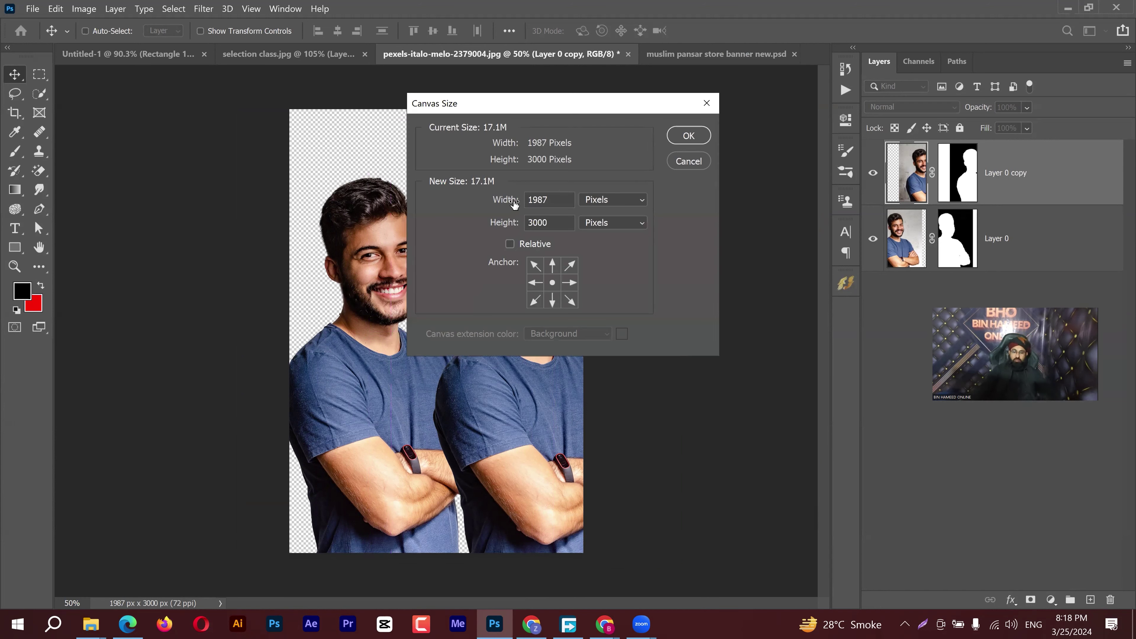
pyautogui.moveTo(514, 200); pyautogui.dragTo(802, 190)
pyautogui.press('Return')
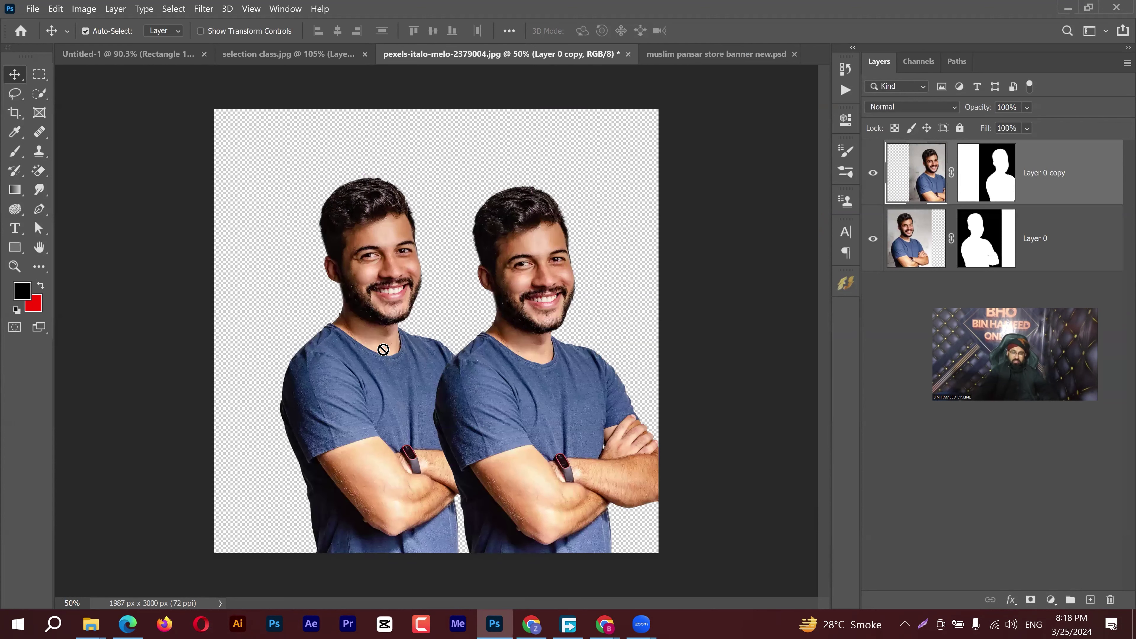
# Reposition the two cut-out men within the widened canvas so they stand side by side without overlapping
pyautogui.keyDown('ctrl'); pyautogui.click(344, 373); pyautogui.keyUp('ctrl')
pyautogui.moveTo(340, 373); pyautogui.dragTo(323, 374)
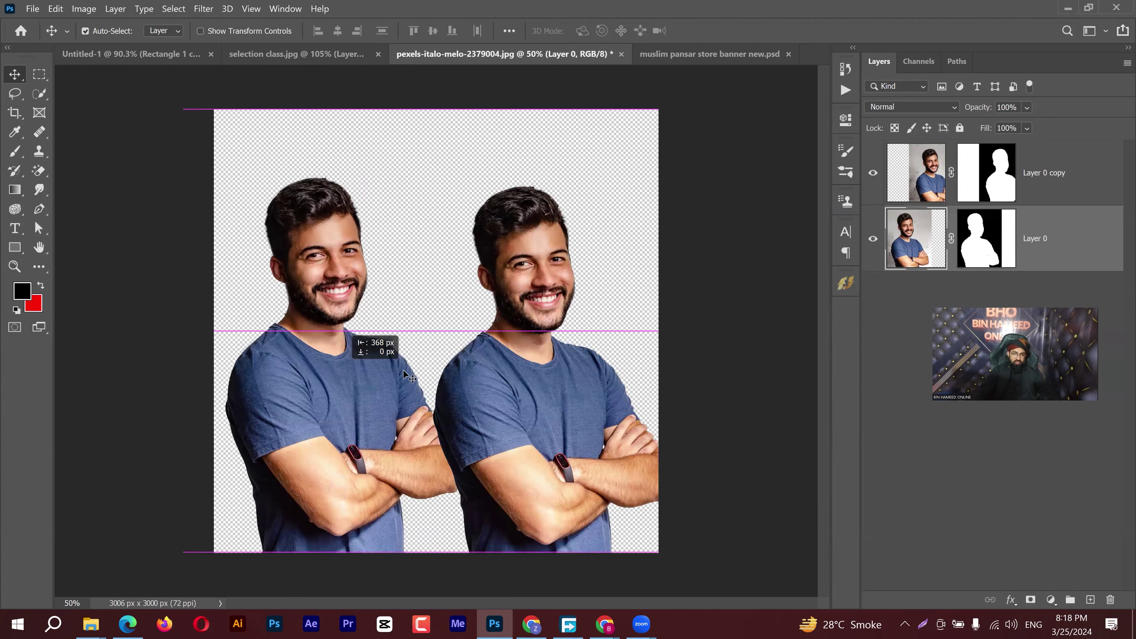
pyautogui.moveTo(526, 391); pyautogui.dragTo(560, 390)
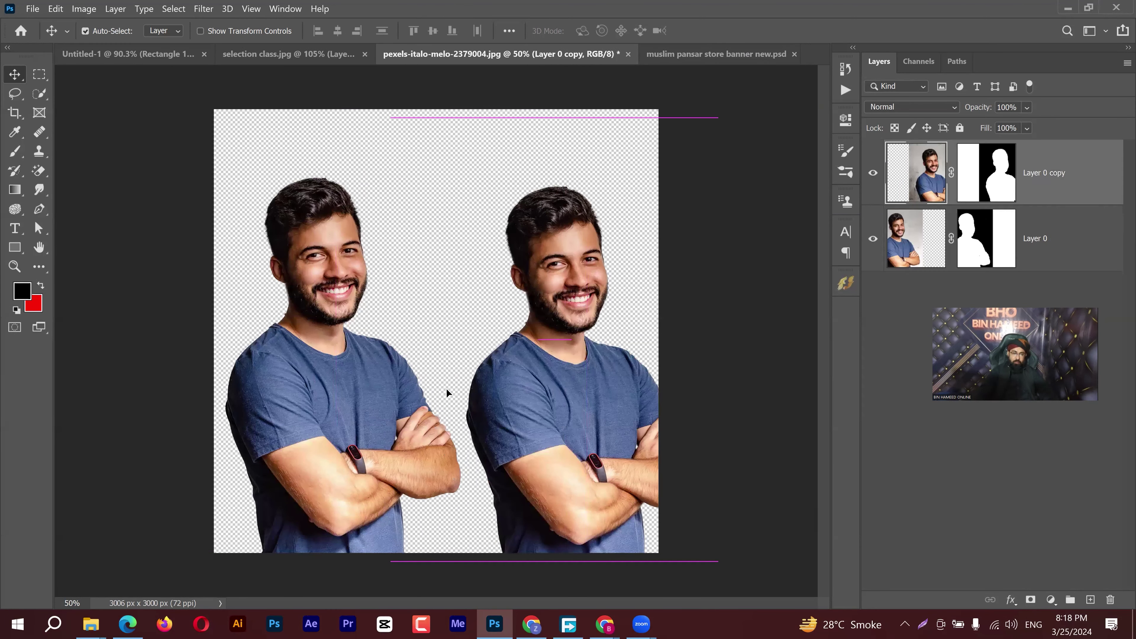
pyautogui.moveTo(350, 376); pyautogui.dragTo(319, 376)
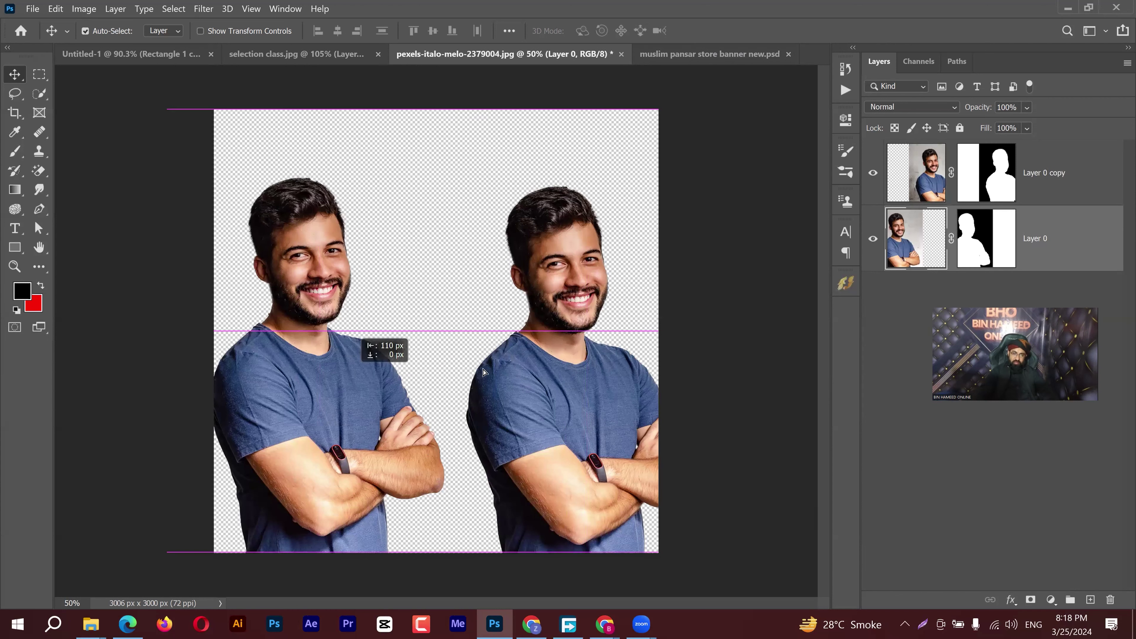
pyautogui.click(513, 385)
pyautogui.moveTo(512, 385); pyautogui.dragTo(475, 386)
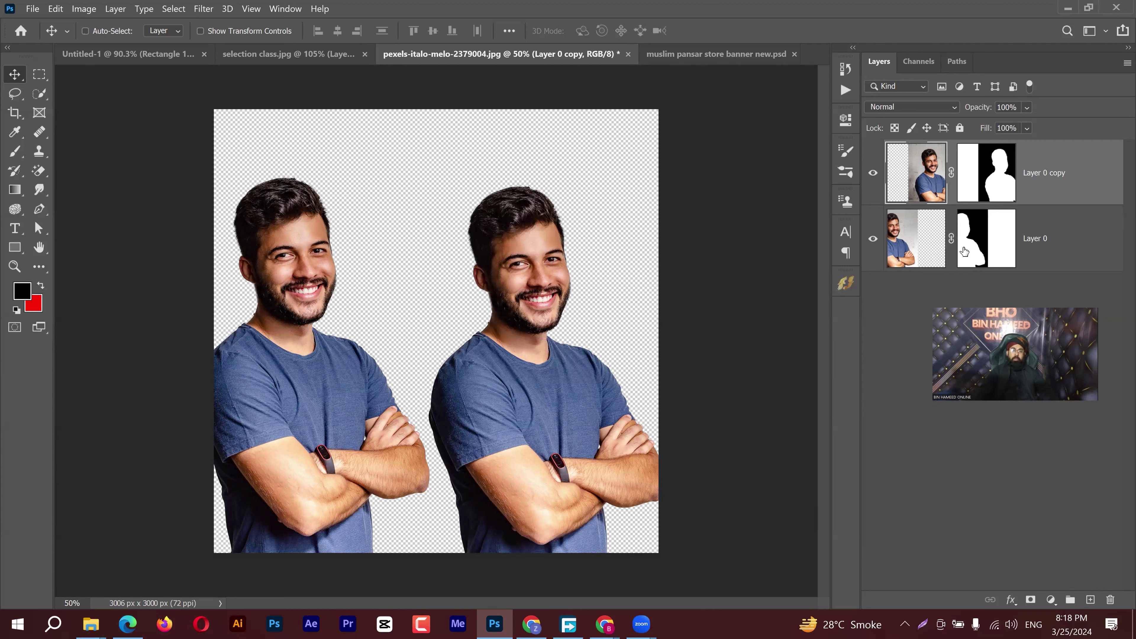
# Convert the Layer 0 copy layer to a smart object
pyautogui.rightClick(1075, 169)
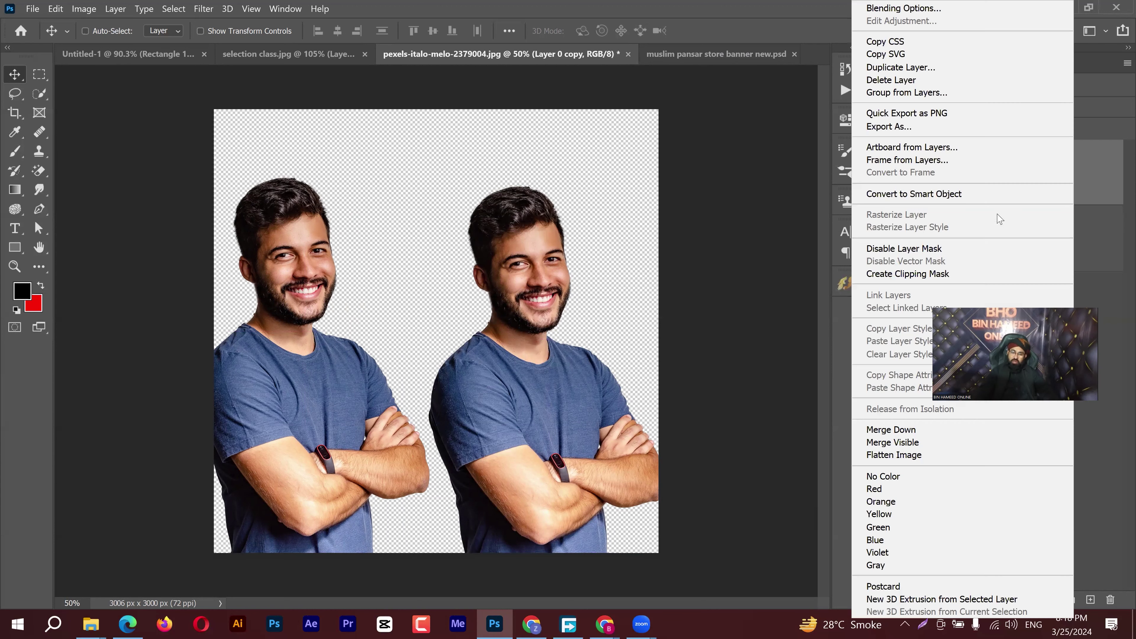
pyautogui.click(976, 197)
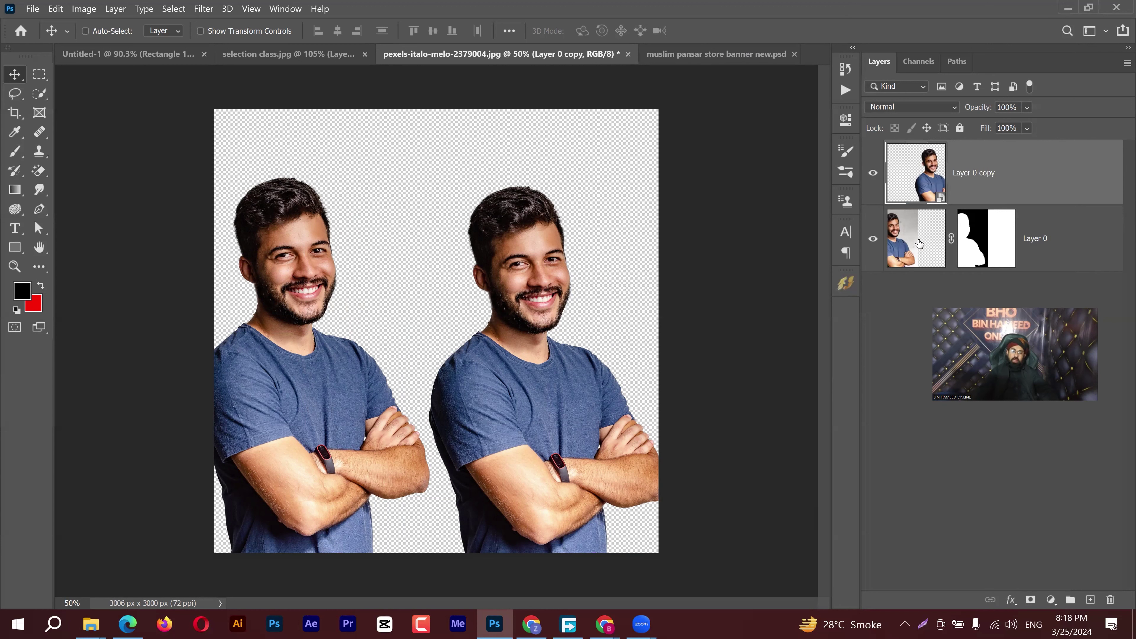
# Move Layer 0's man rightward, partly behind the copy, and apply the layer mask permanently to Layer 0
pyautogui.rightClick(991, 242)
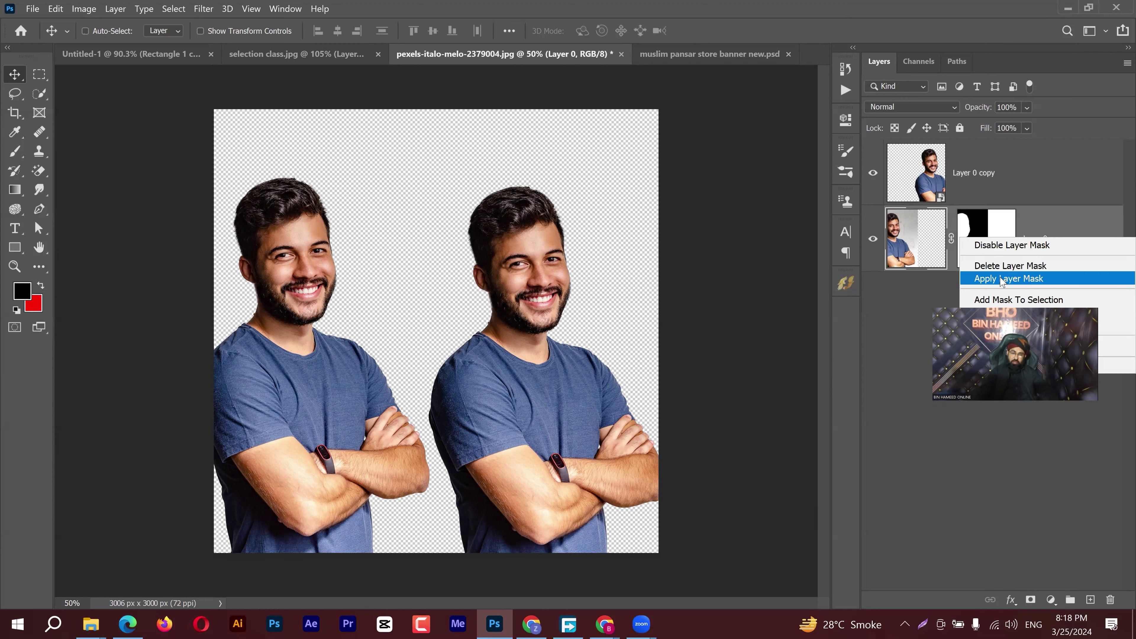
pyautogui.press('Escape')
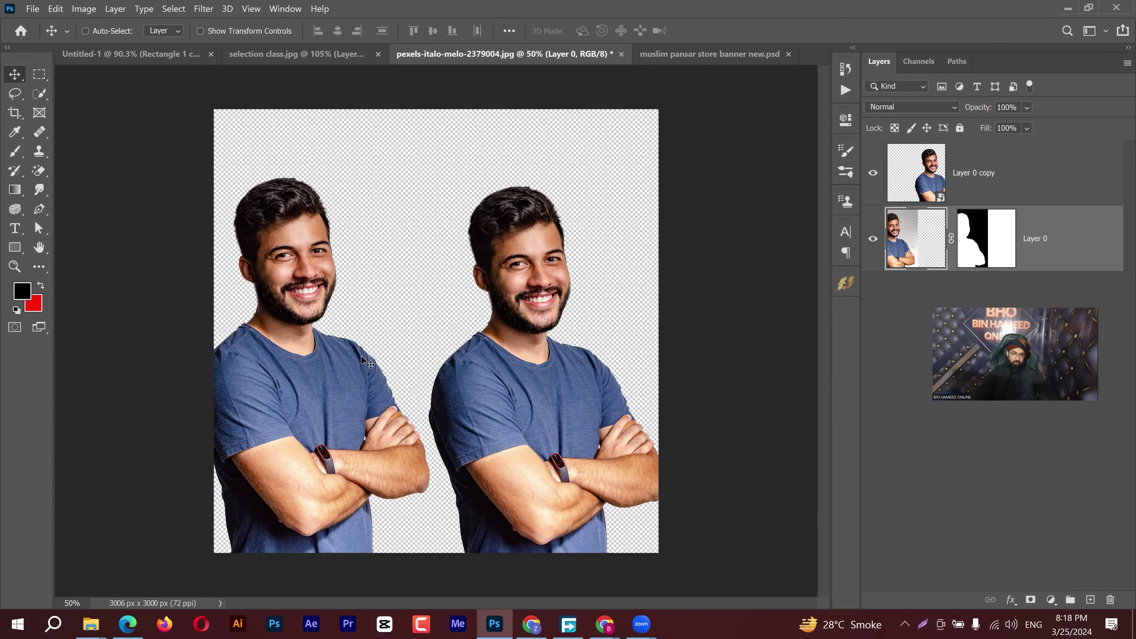
pyautogui.moveTo(408, 361); pyautogui.dragTo(470, 361)
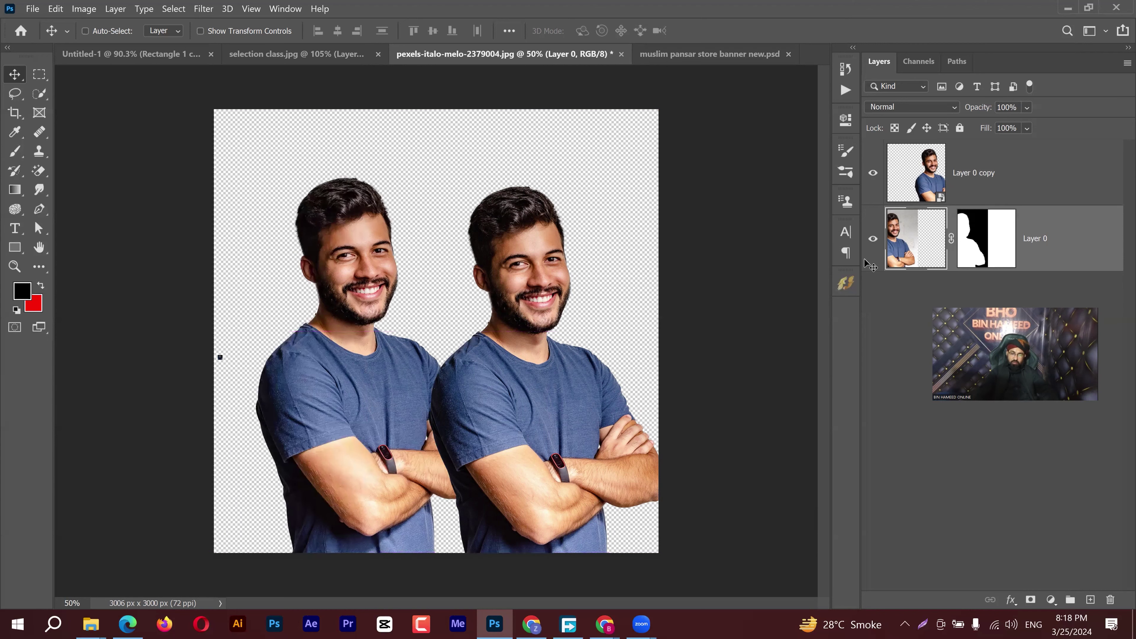
pyautogui.rightClick(981, 245)
pyautogui.click(993, 282)
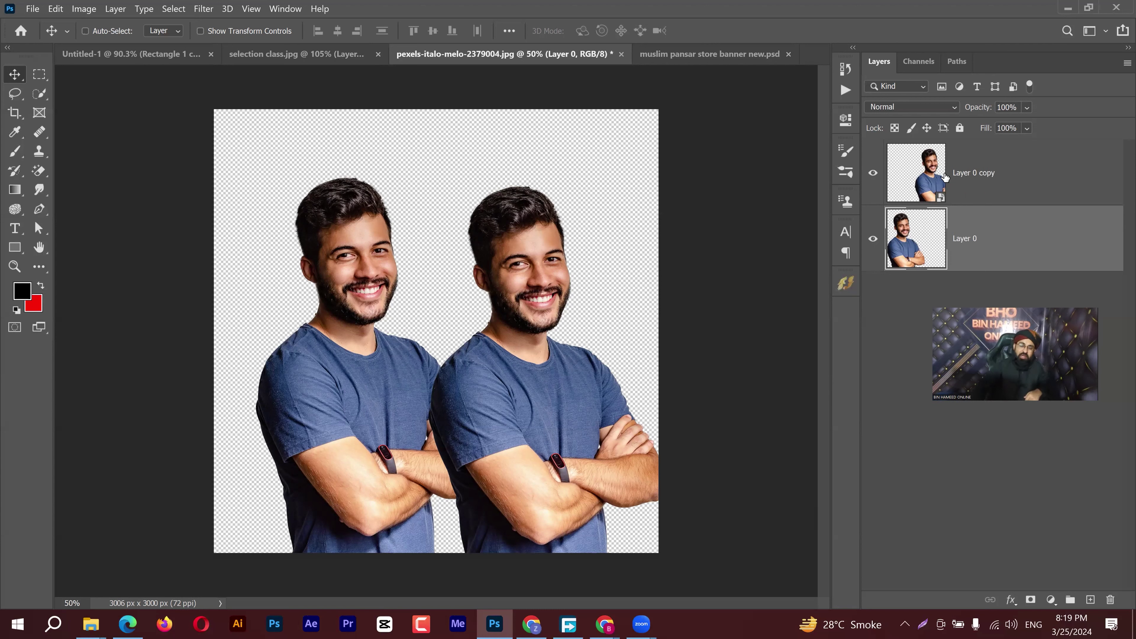
# Select both Layer 0 copy and Layer 0 and scale them down together proportionally to a tiny size near the canvas's left edge
pyautogui.click(1001, 174)
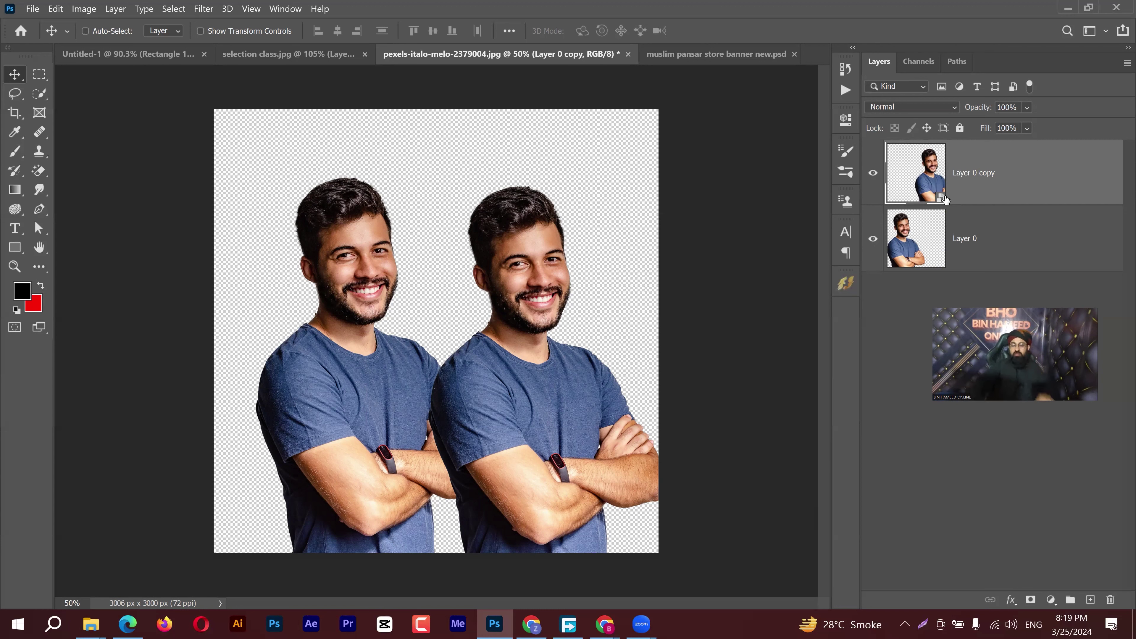
pyautogui.press('ctrl')
pyautogui.keyDown('ctrl'); pyautogui.click(975, 224); pyautogui.keyUp('ctrl')
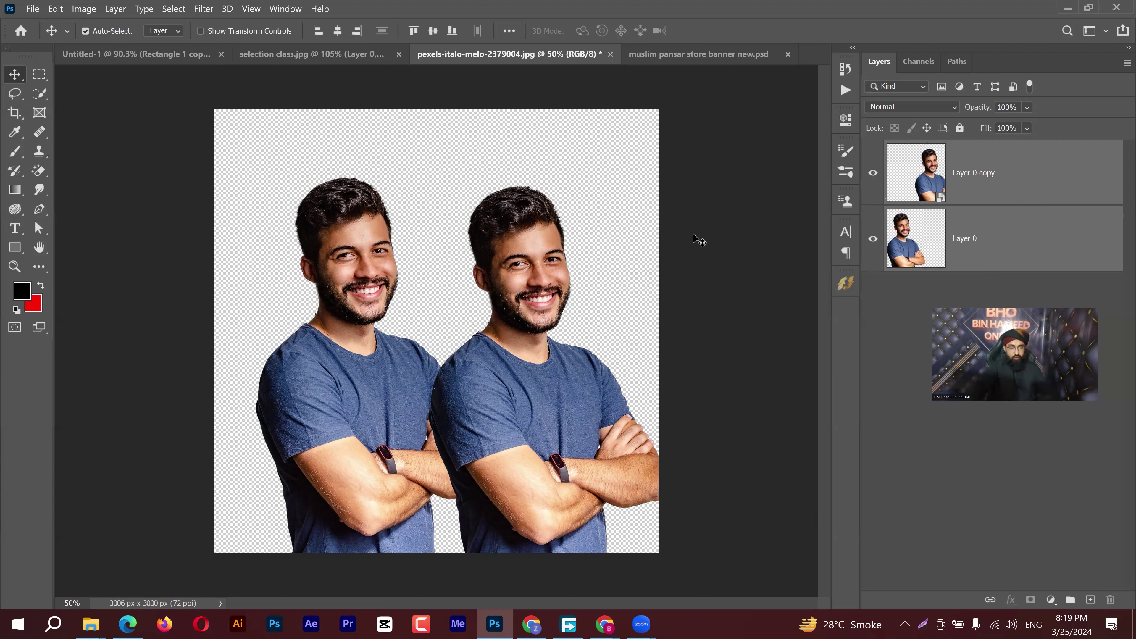
pyautogui.hotkey('ctrl', 't')
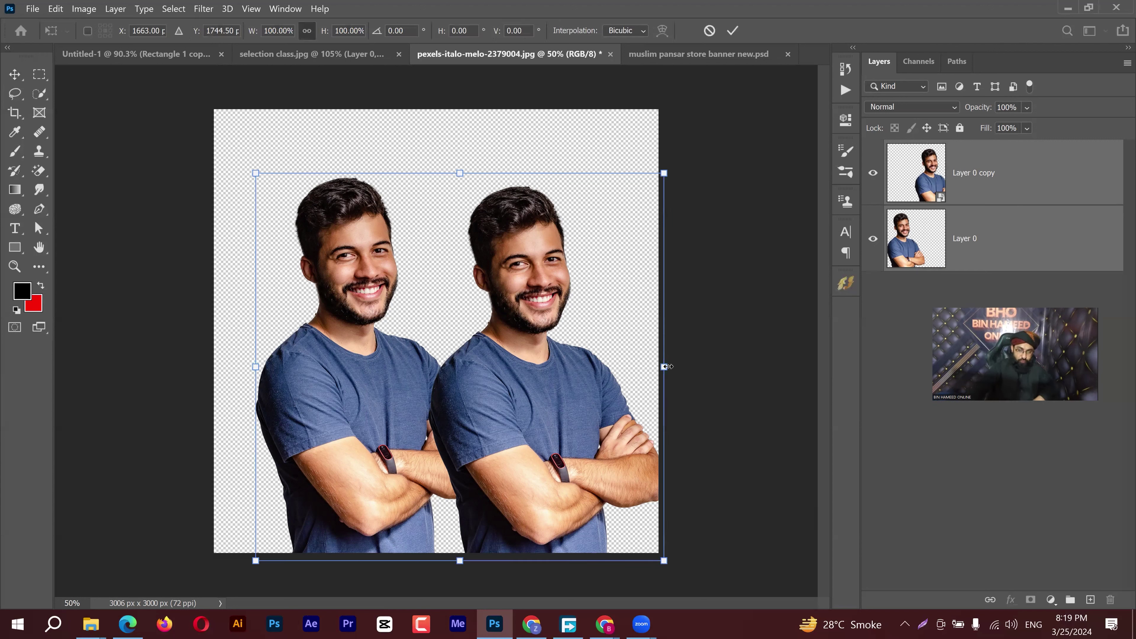
pyautogui.moveTo(664, 367); pyautogui.dragTo(267, 368)
pyautogui.click(733, 31)
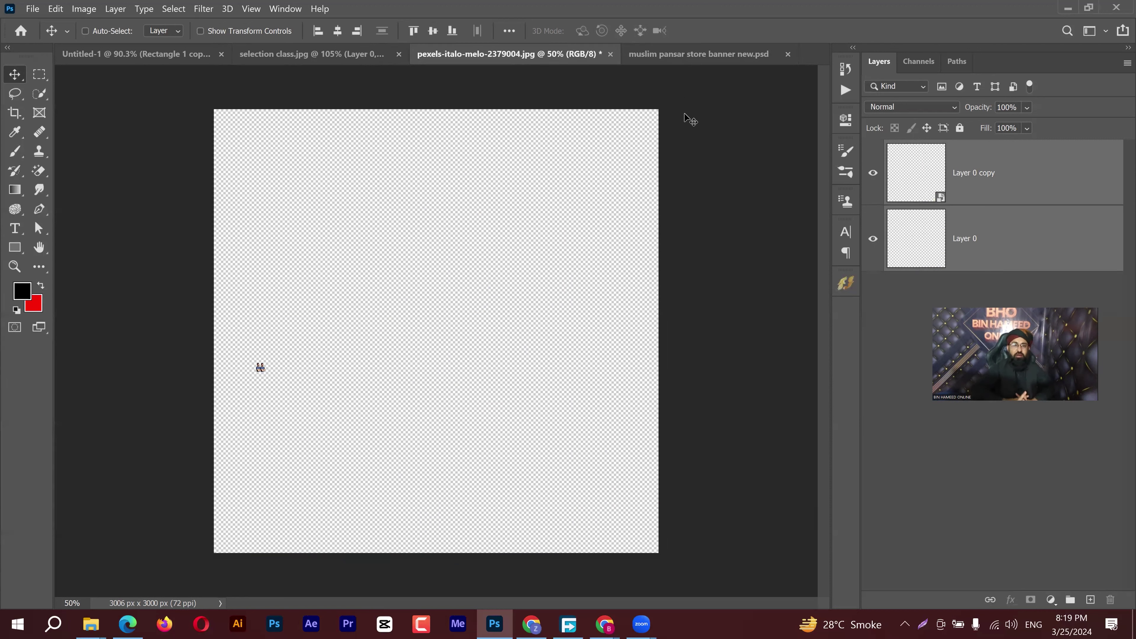
# Scale both tiny layers back up together to about 3824%, so they fill most of the canvas
pyautogui.hotkey('ctrl', 't')
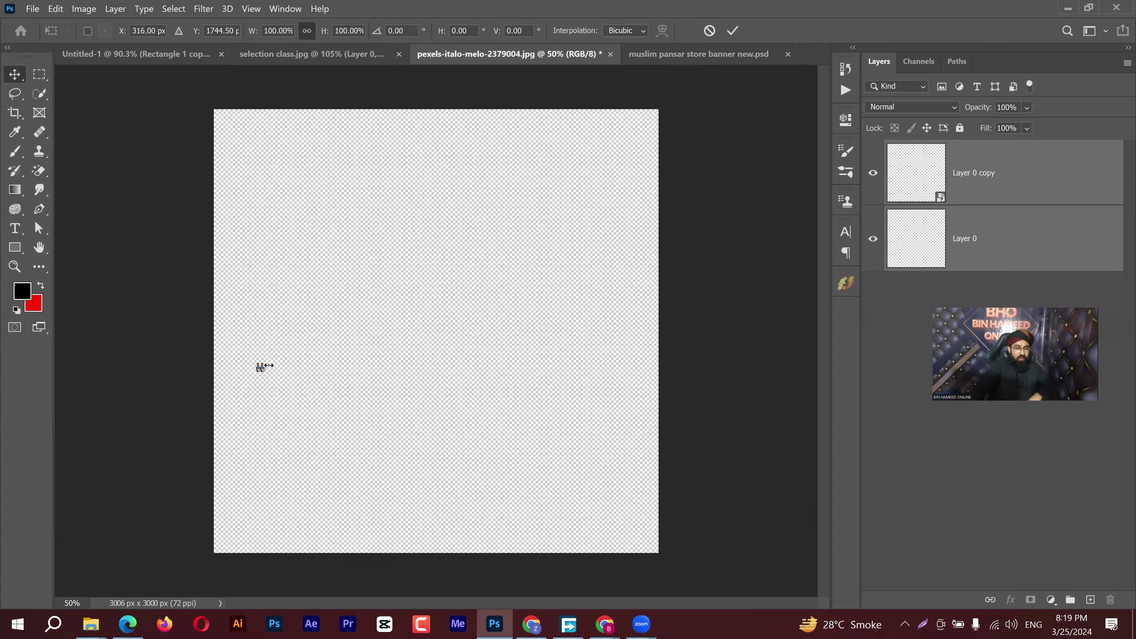
pyautogui.moveTo(474, 376); pyautogui.dragTo(628, 345)
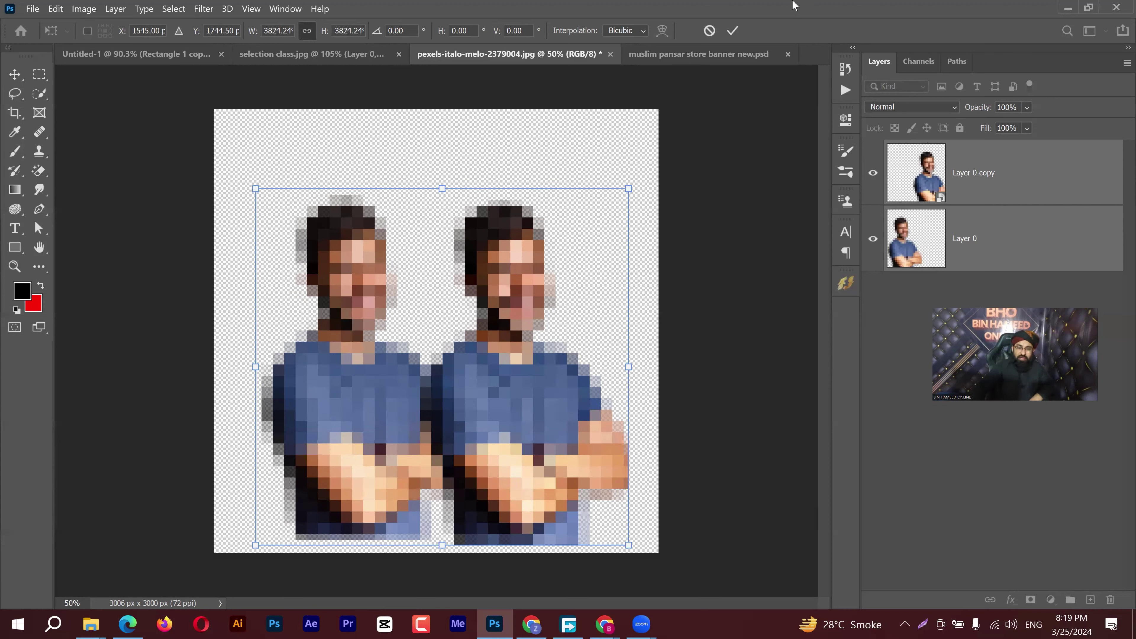
pyautogui.click(734, 33)
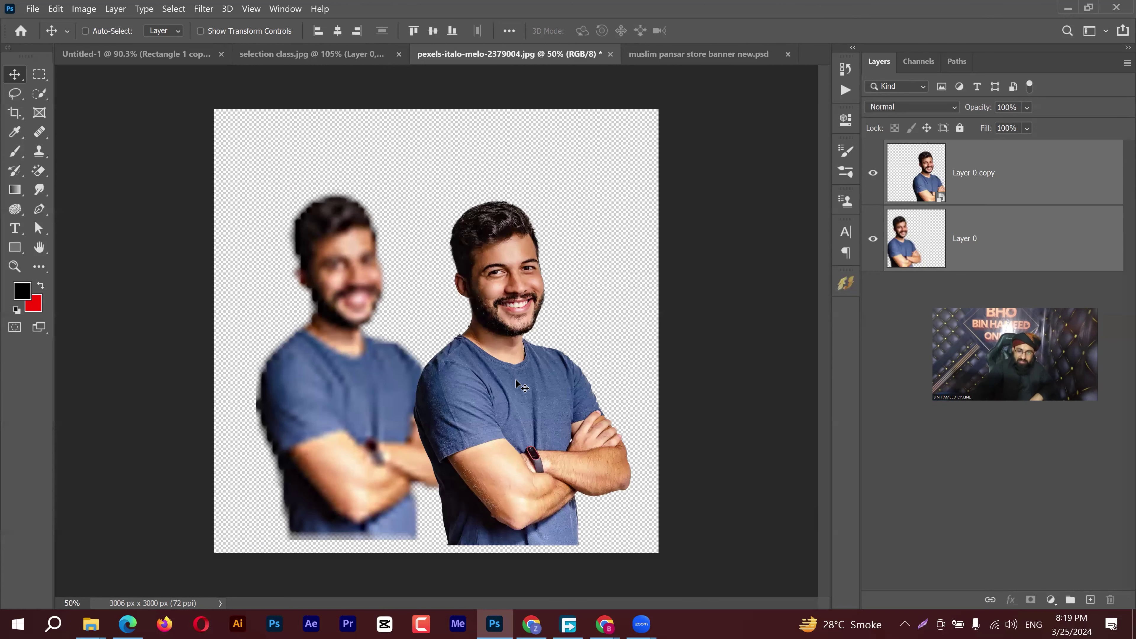
# Compare the enlarged quality of the regular Layer 0 with the smart object Layer 0 copy, selecting each in turn
pyautogui.click(873, 176)
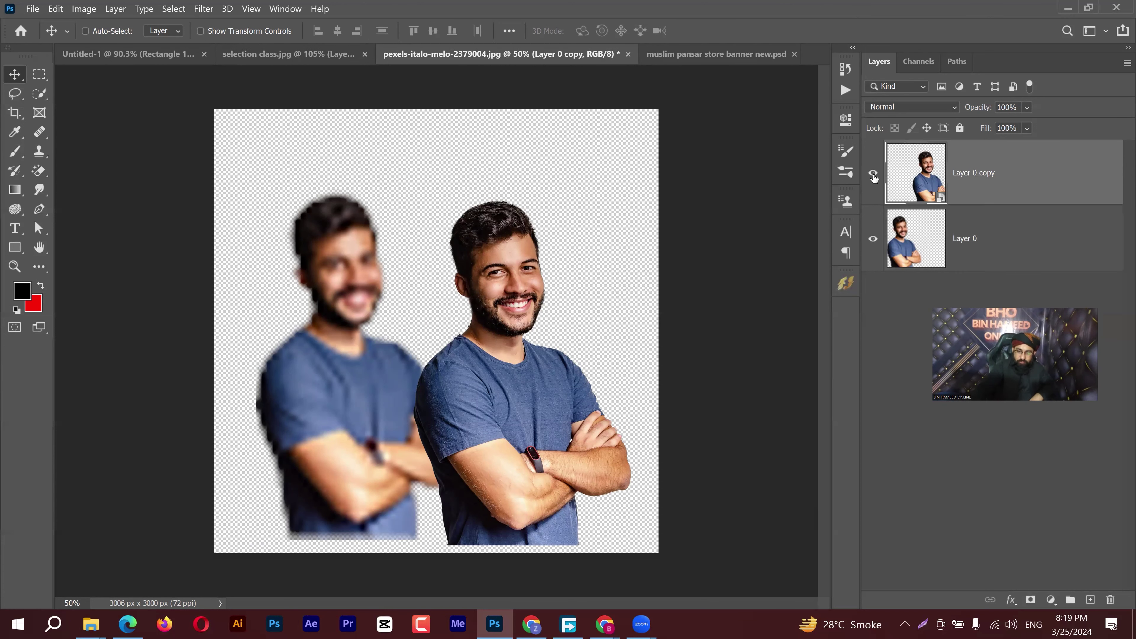
pyautogui.click(874, 174)
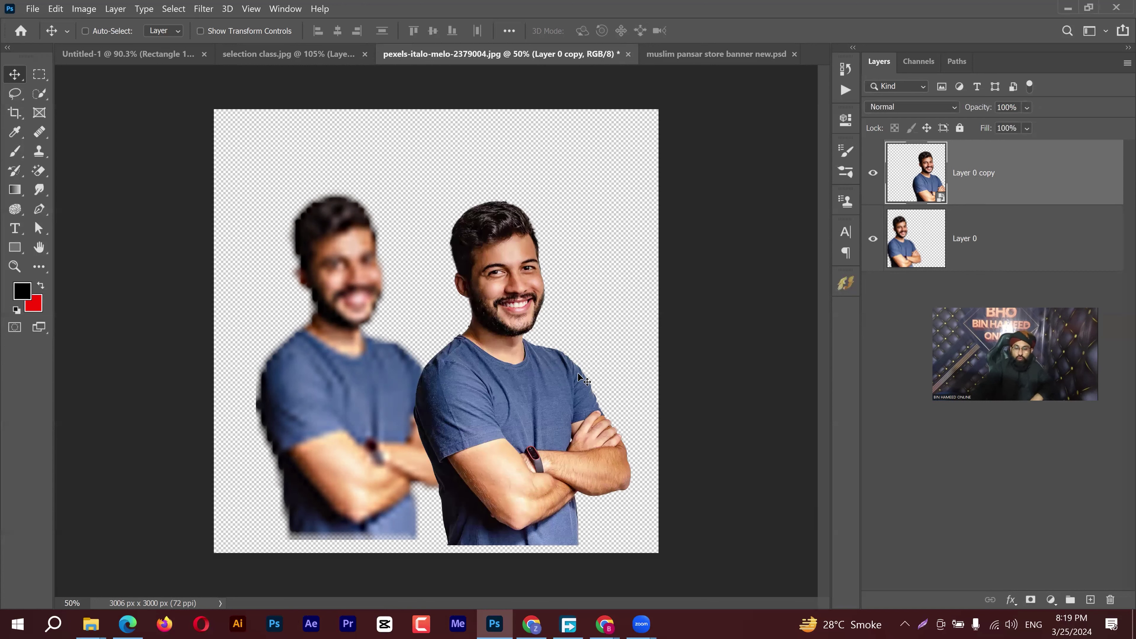
pyautogui.click(940, 254)
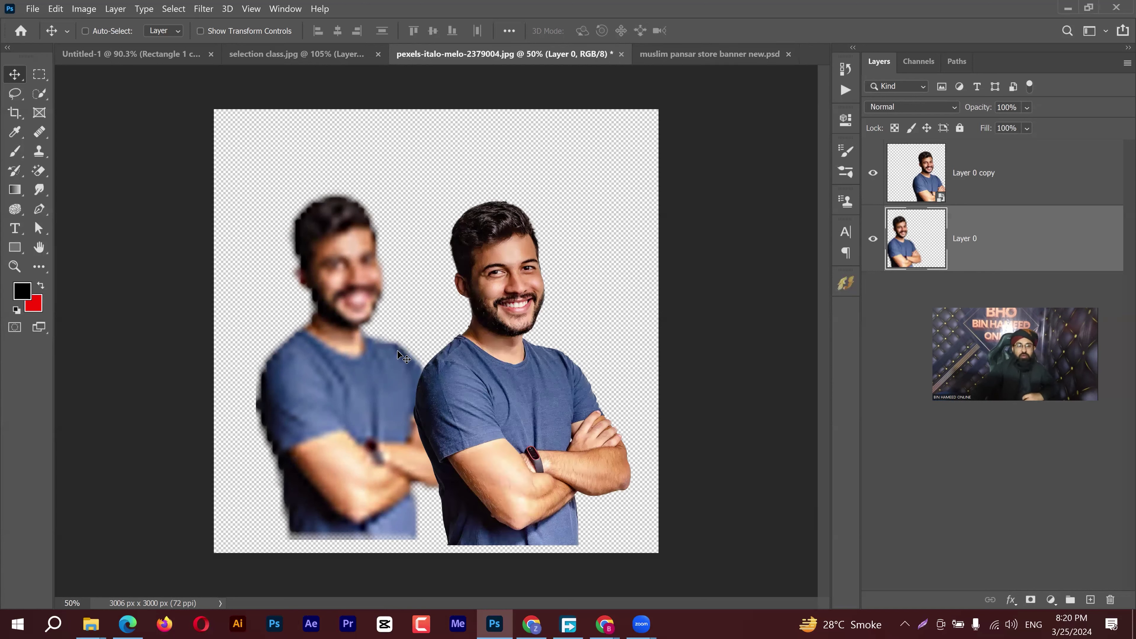
pyautogui.click(932, 187)
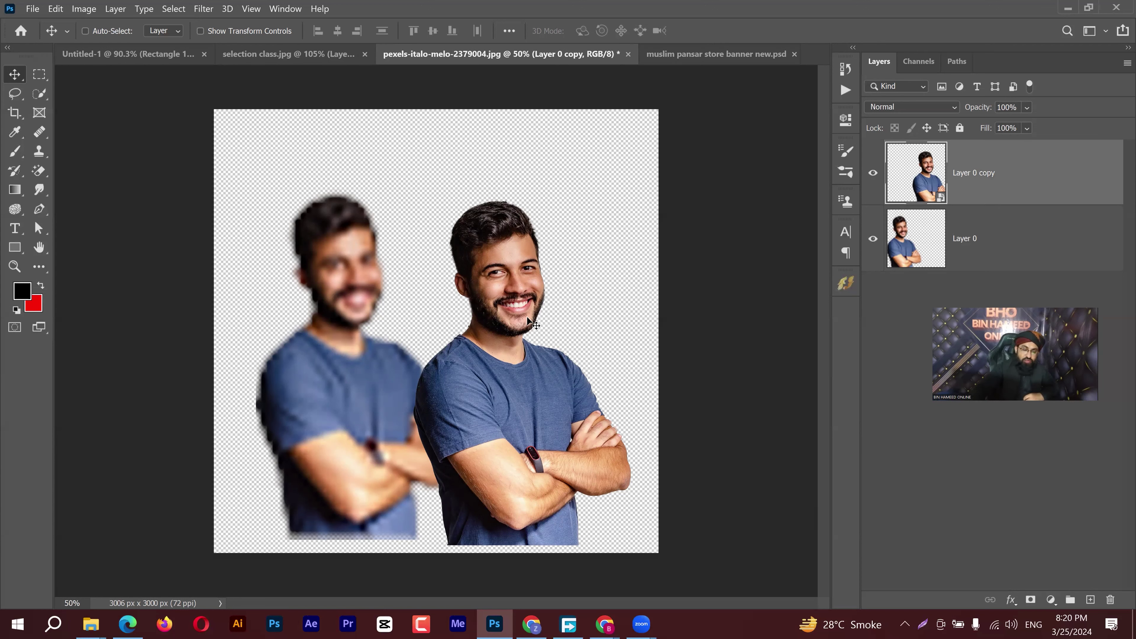
pyautogui.click(922, 237)
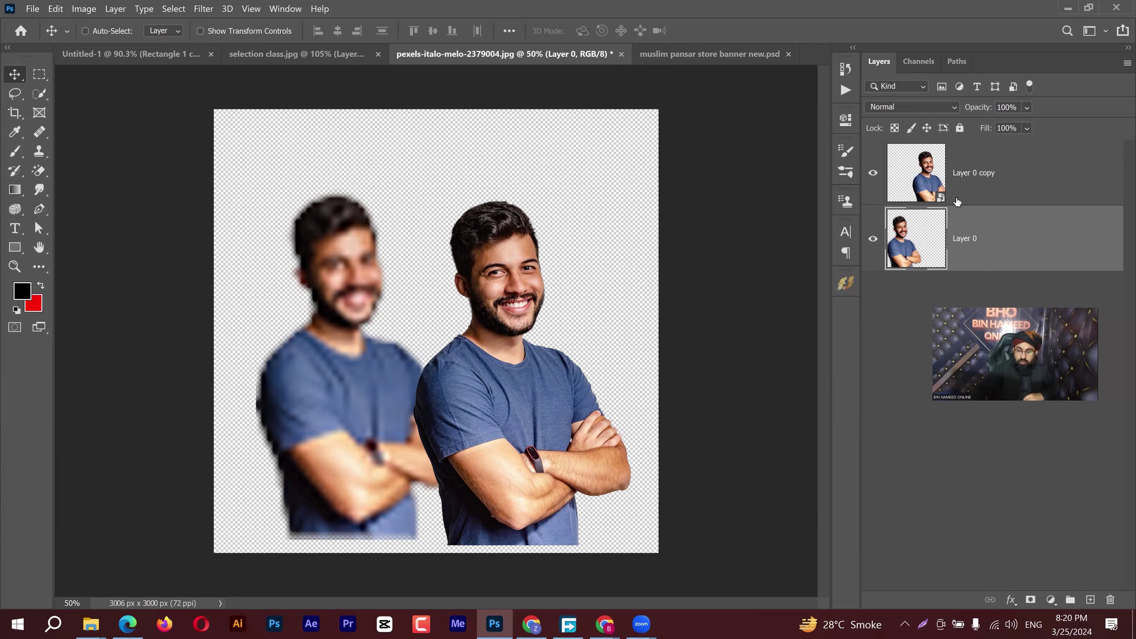
pyautogui.click(928, 188)
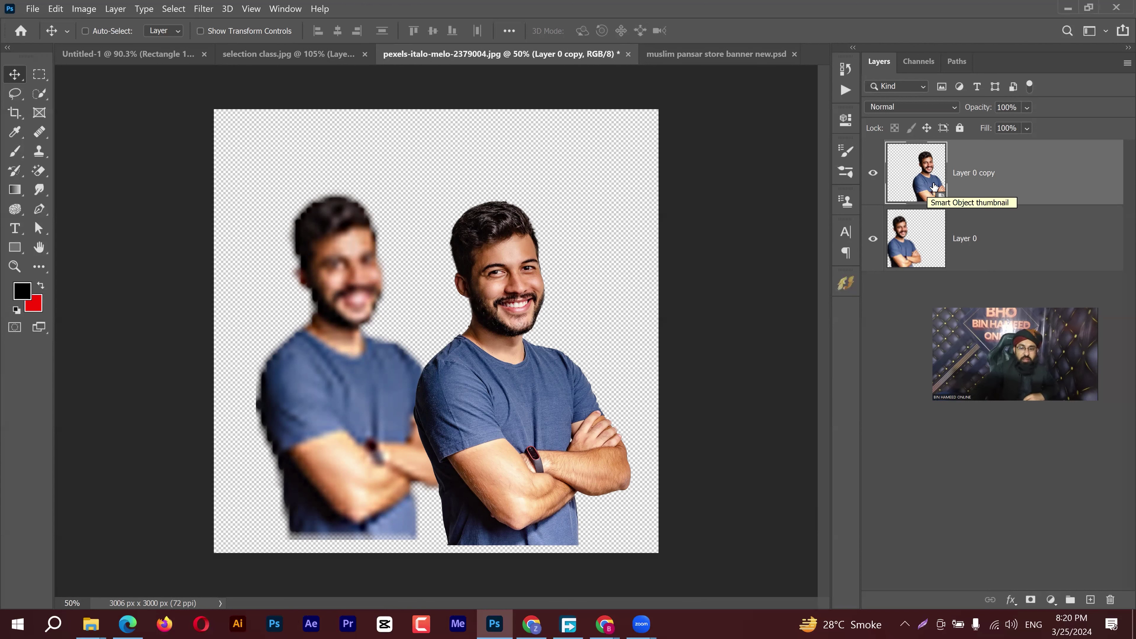
# Filter the layer list by pixel layers and by smart objects in turn, removing each filter again
pyautogui.click(941, 86)
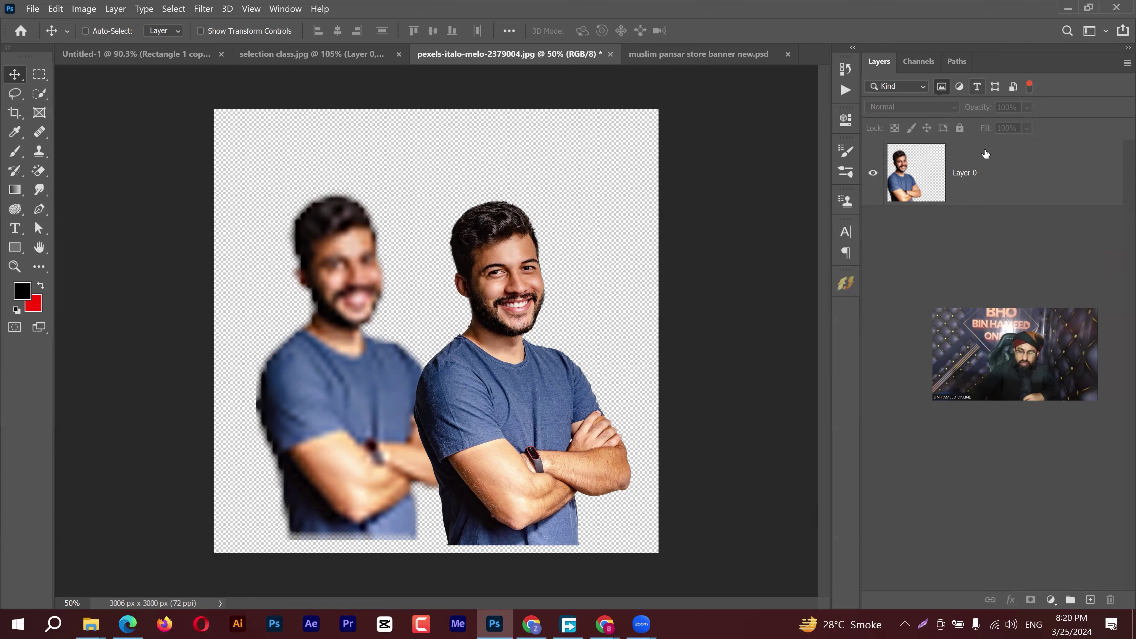
pyautogui.click(942, 86)
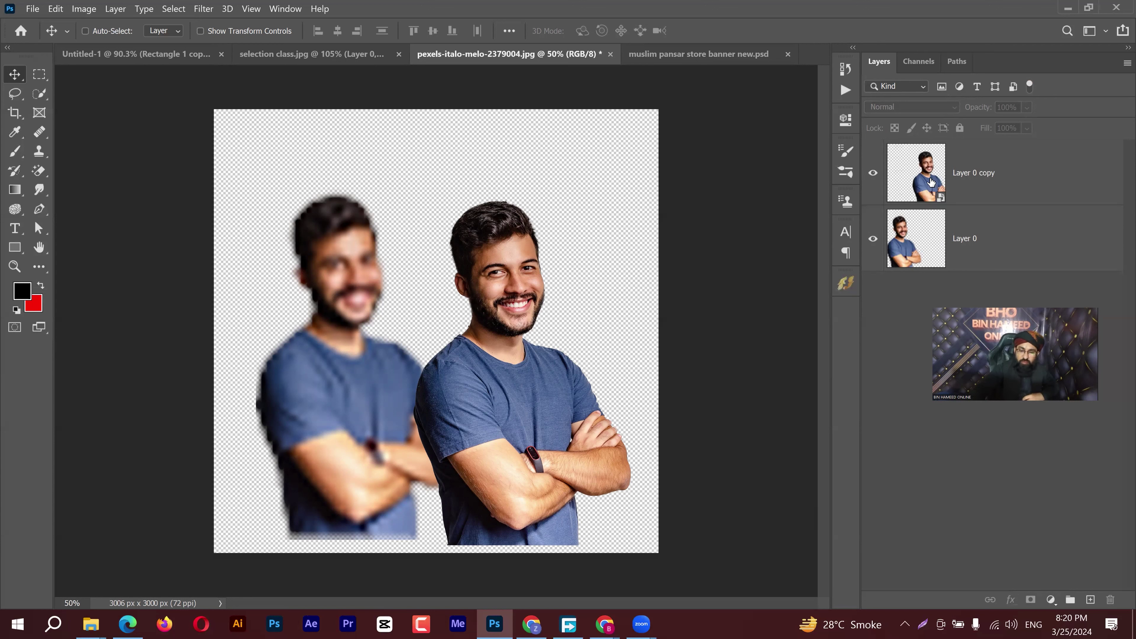
pyautogui.click(958, 166)
pyautogui.click(1014, 87)
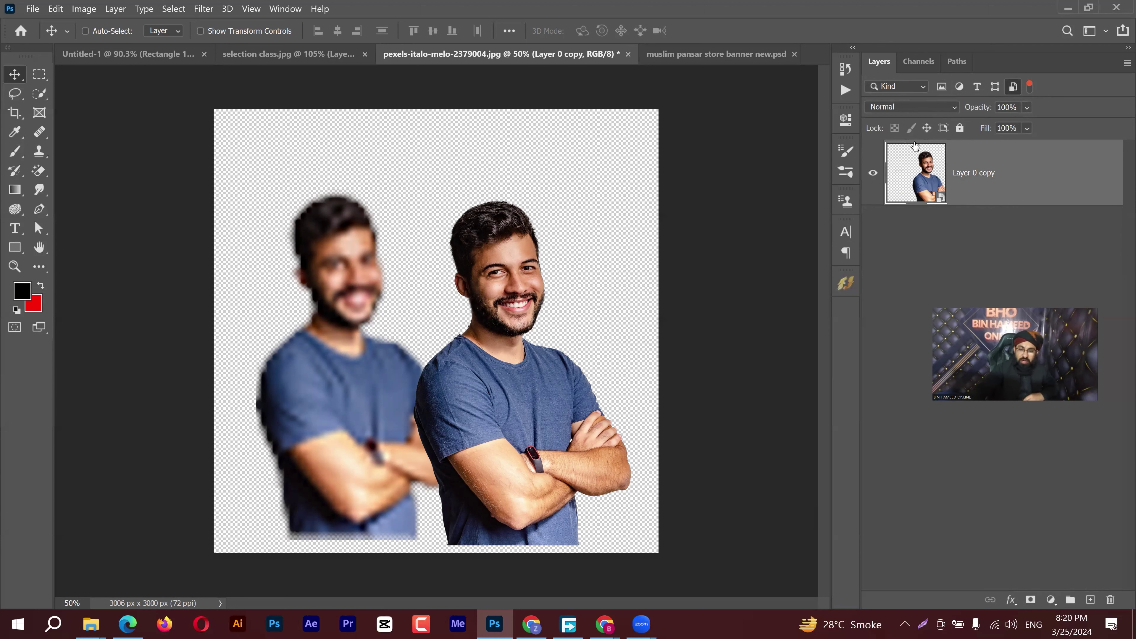
pyautogui.click(1012, 86)
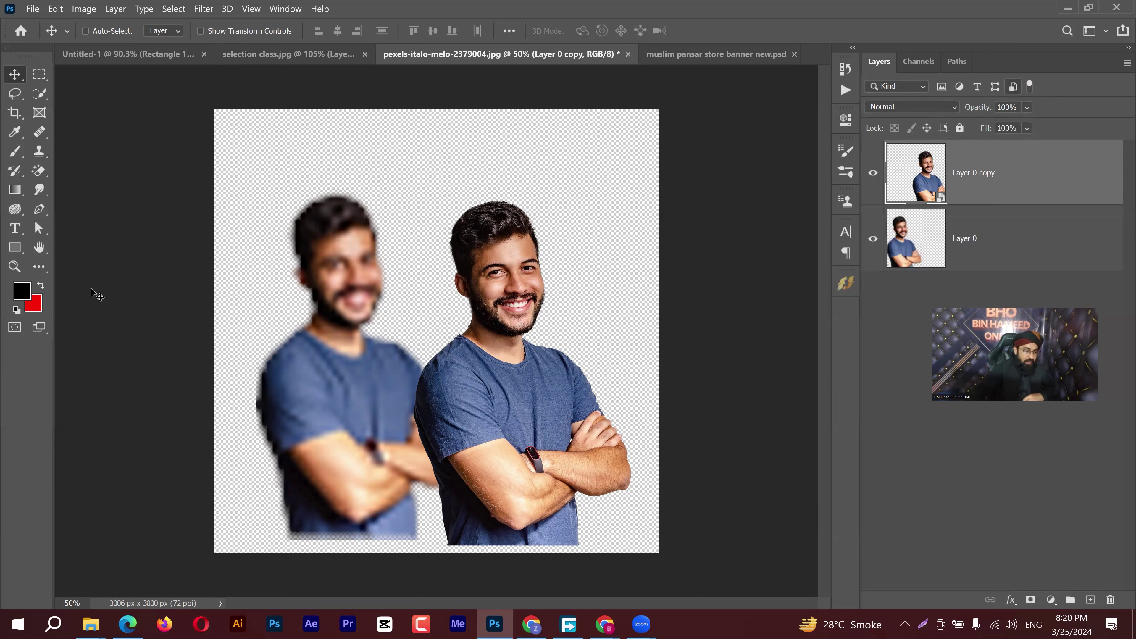
# Draw a white rectangle shape about 1157 by 389 px above the men, and briefly filter the layer list by shape layers
pyautogui.rightClick(15, 247)
pyautogui.click(84, 247)
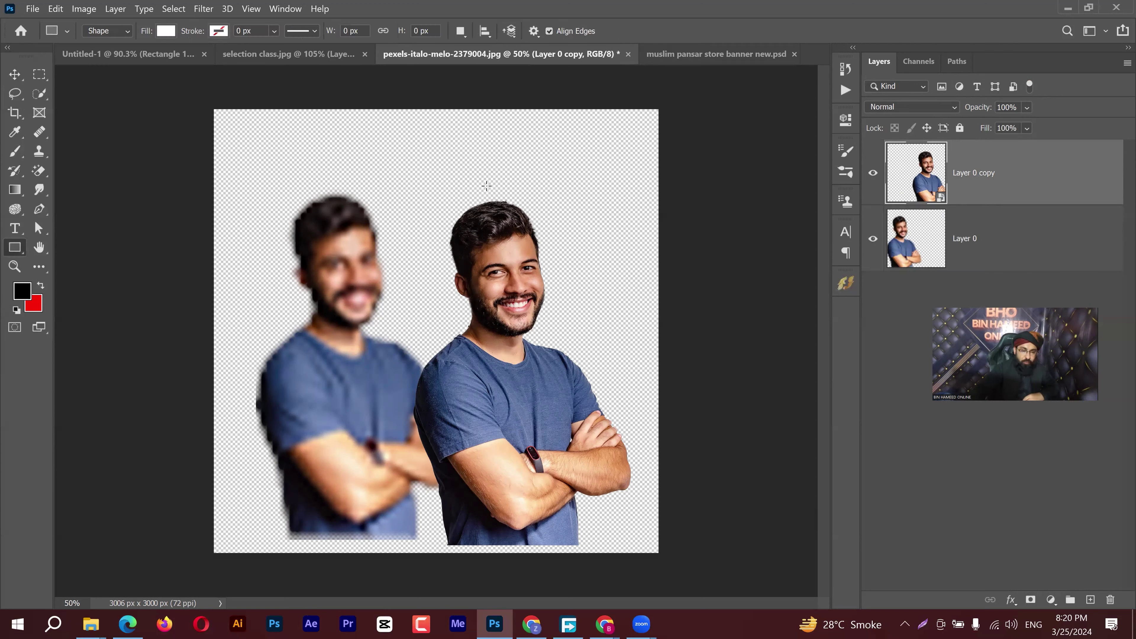
pyautogui.moveTo(354, 132); pyautogui.dragTo(526, 190)
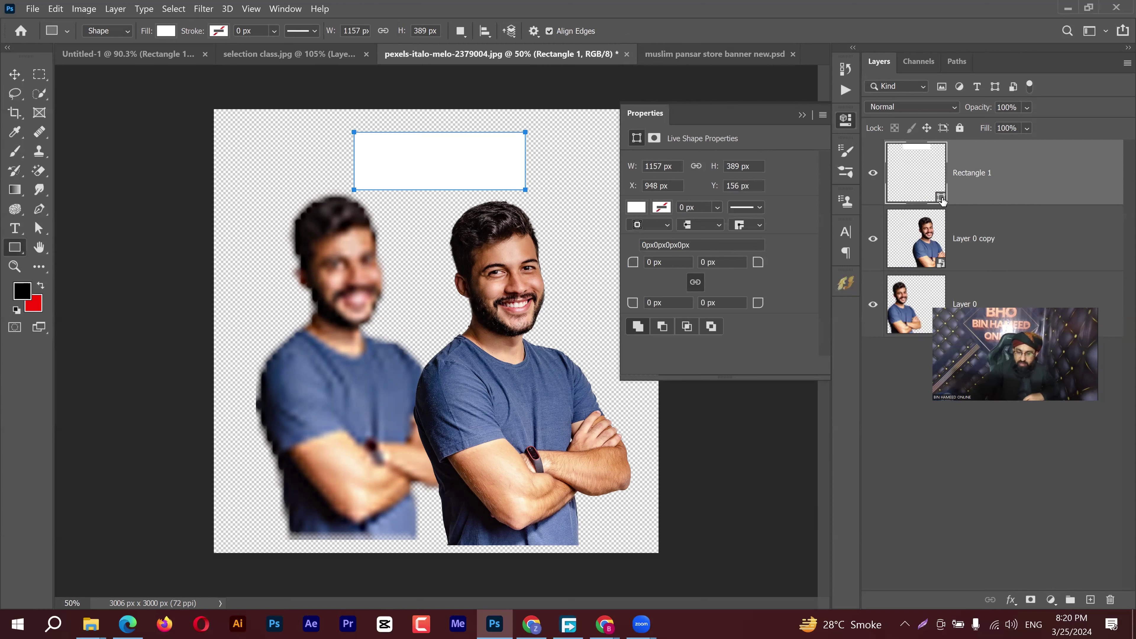
pyautogui.click(997, 88)
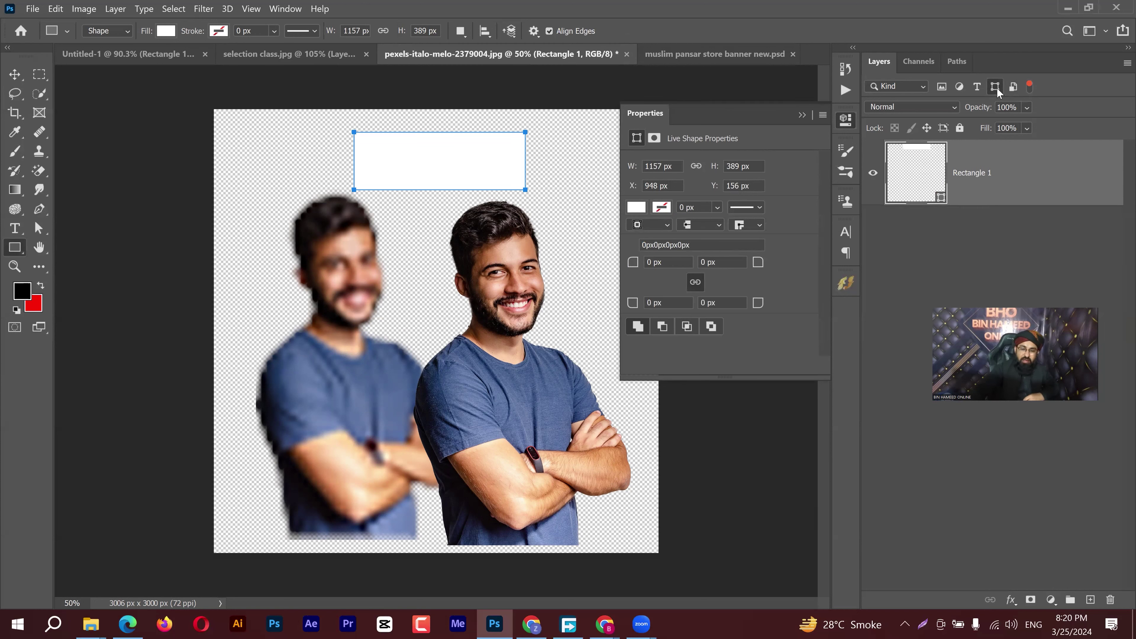
pyautogui.click(996, 88)
# Convert Rectangle 1 to a smart object and filter the layer list to show only smart objects
pyautogui.rightClick(984, 183)
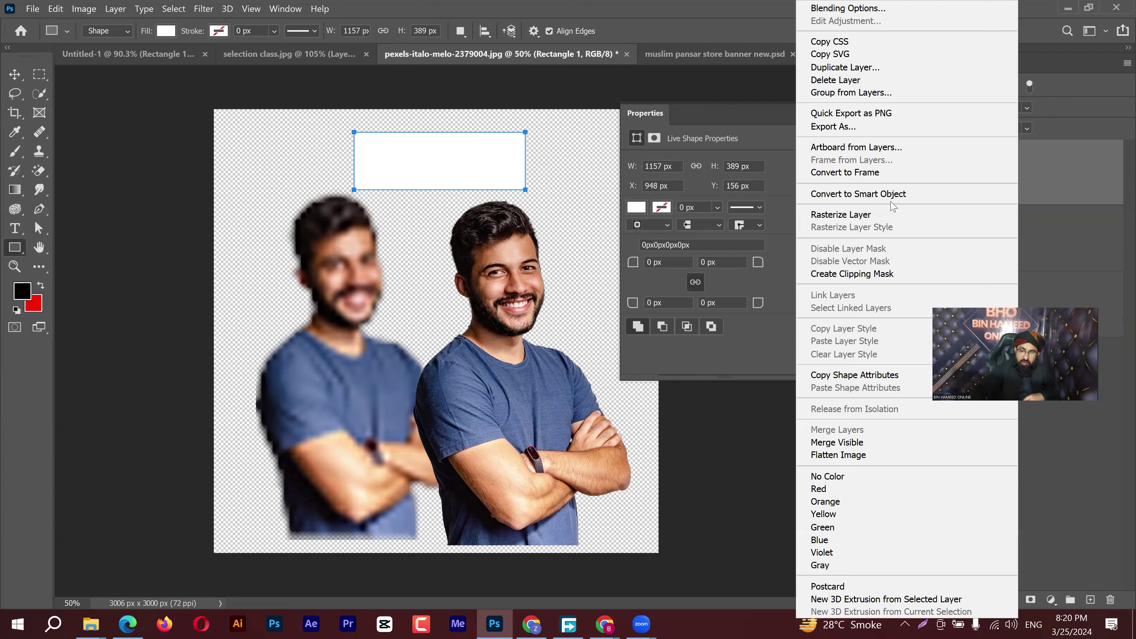
pyautogui.click(890, 197)
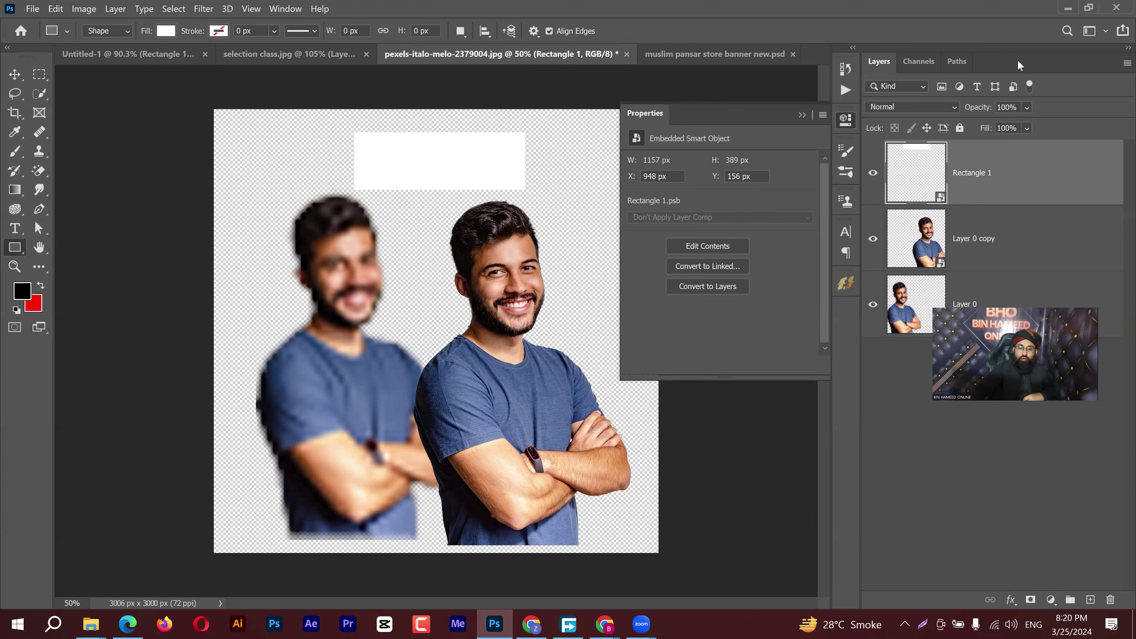
pyautogui.click(1013, 87)
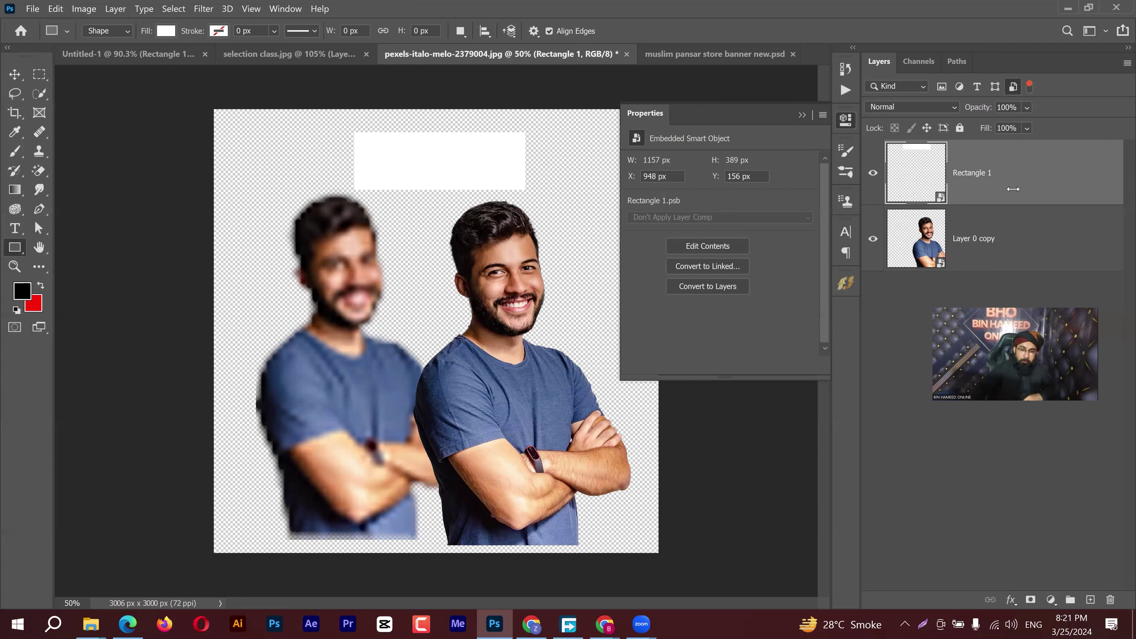
pyautogui.click(800, 116)
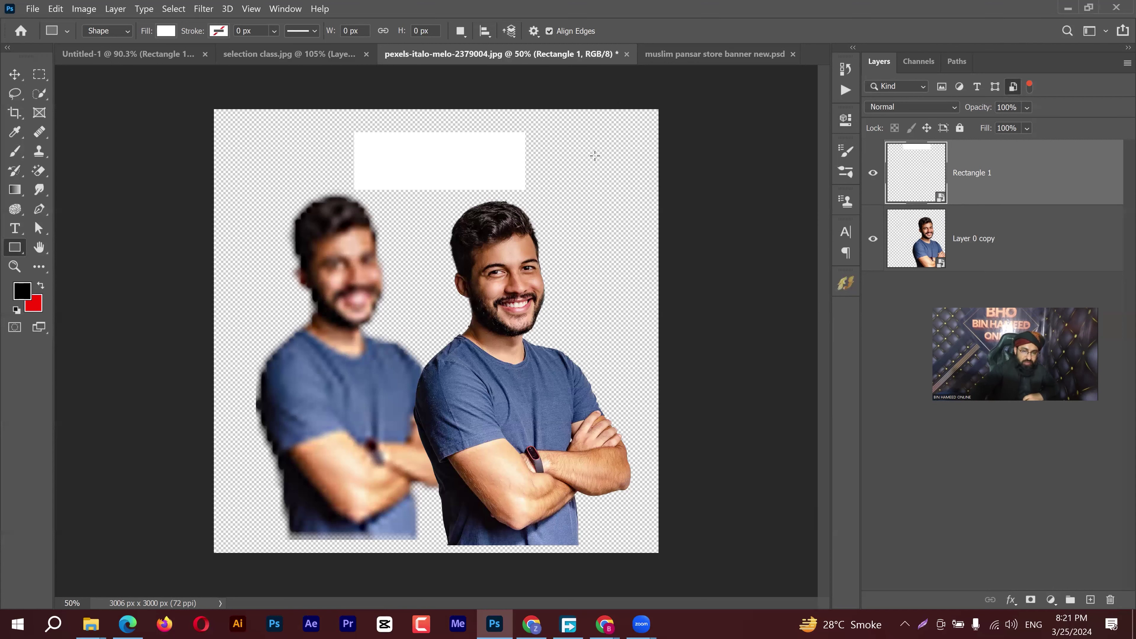